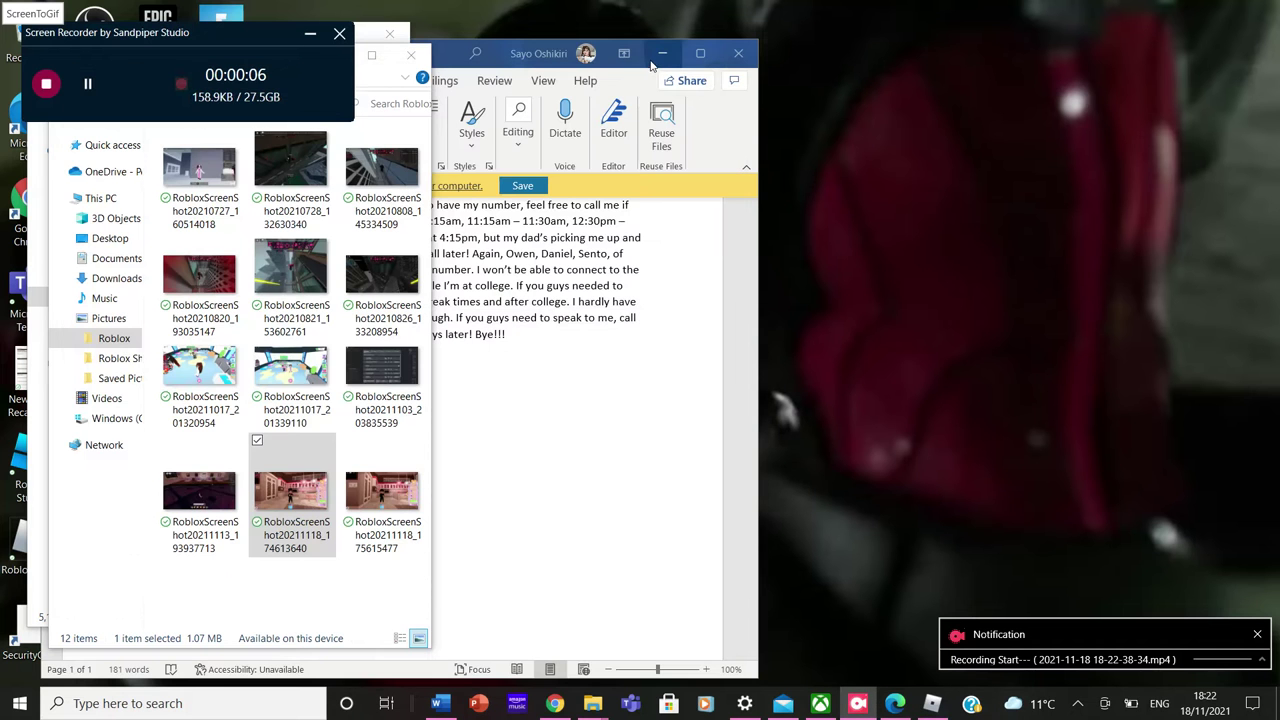
# Close the Roblox screenshots folder and minimize the recorder and Pictures windows.
pyautogui.click(651, 65)
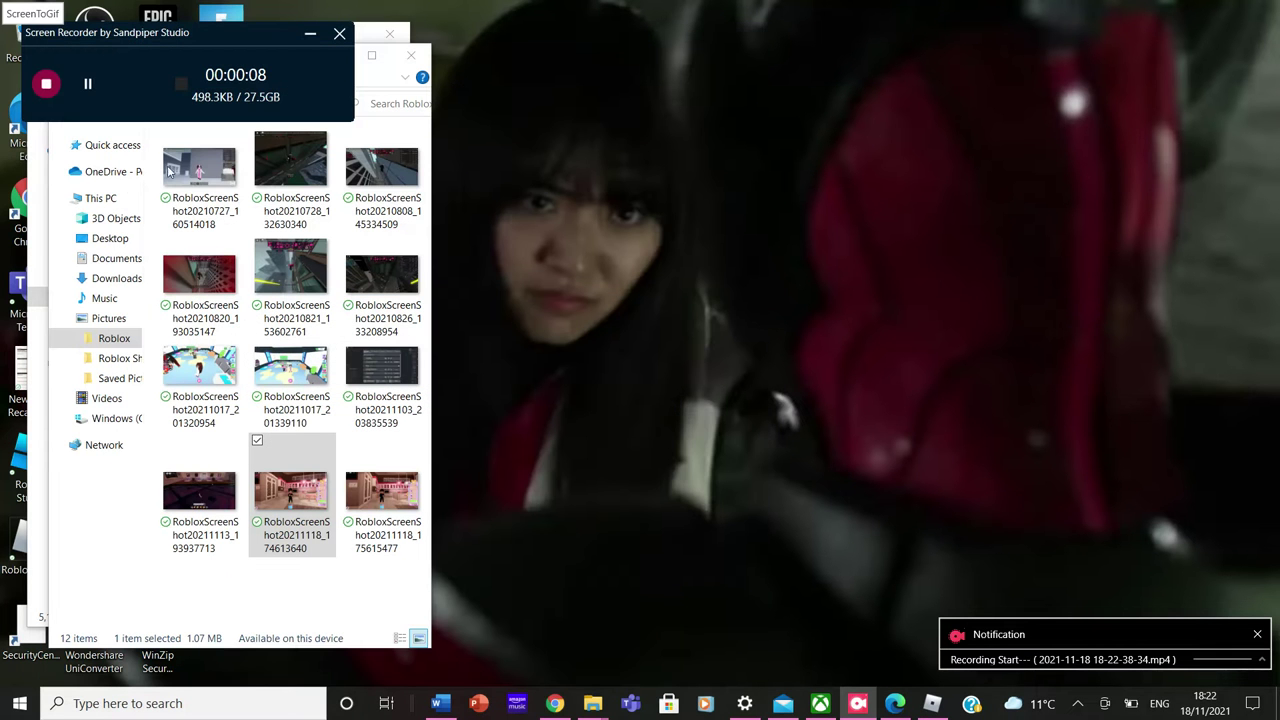
pyautogui.click(85, 500)
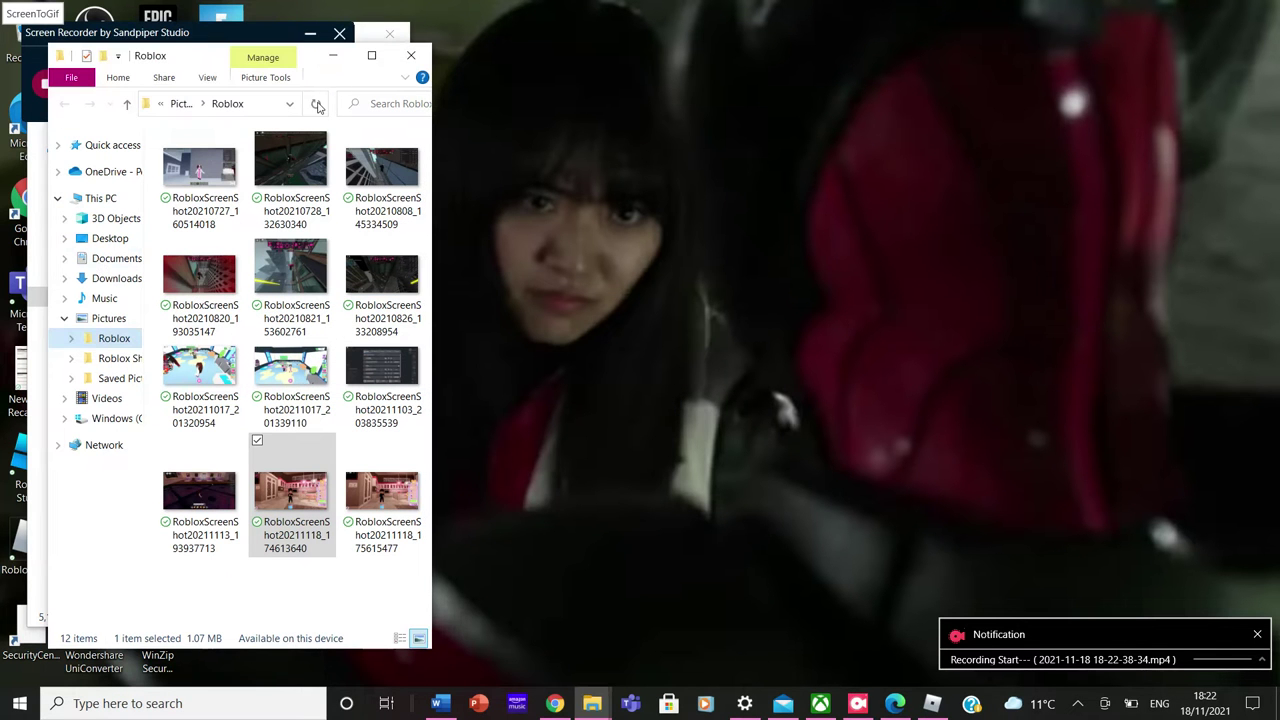
pyautogui.click(330, 58)
pyautogui.click(308, 38)
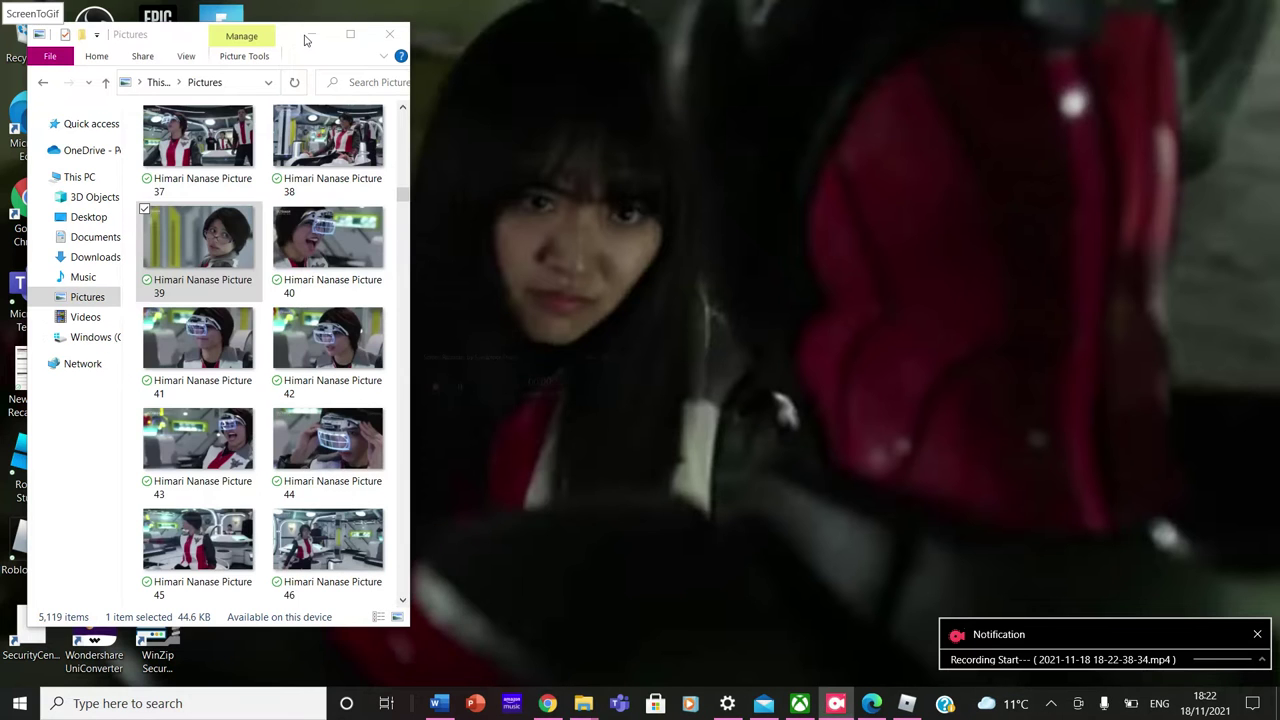
pyautogui.click(310, 38)
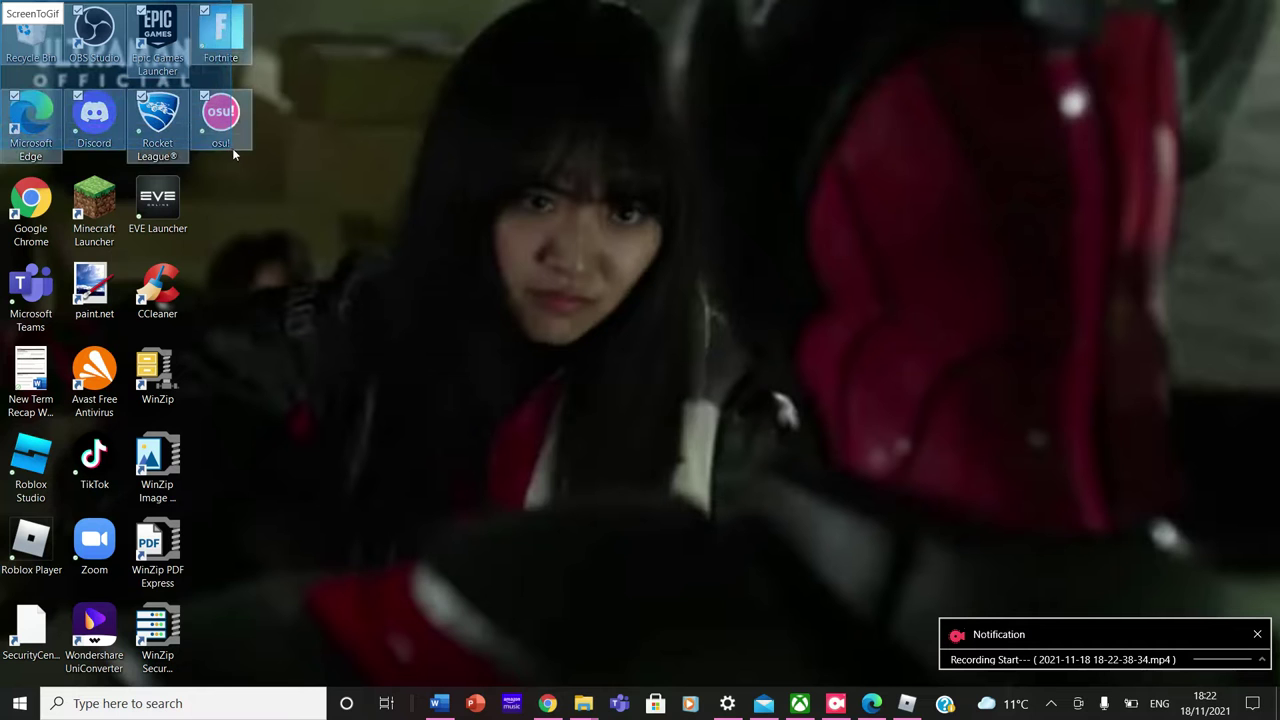
# Select and deselect the top desktop shortcuts, then restore the Roblox game window.
pyautogui.moveTo(228, 140); pyautogui.dragTo(227, 295)
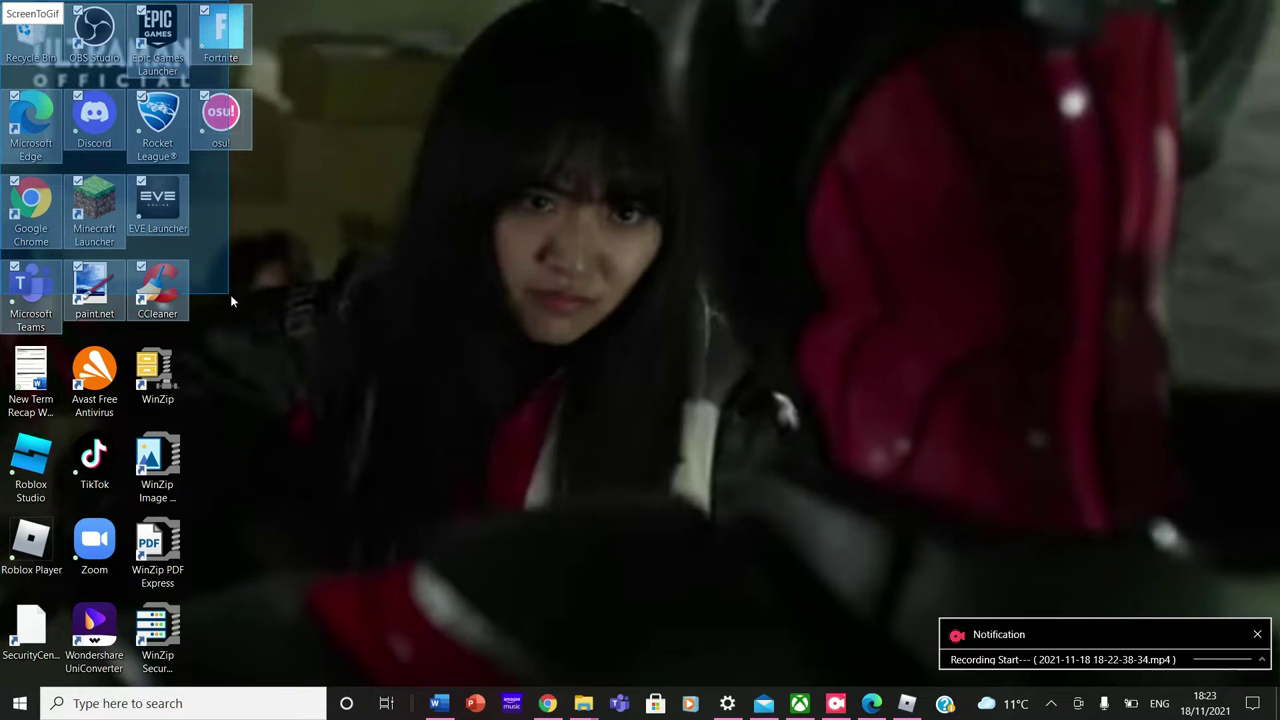
pyautogui.moveTo(227, 295); pyautogui.dragTo(234, 301)
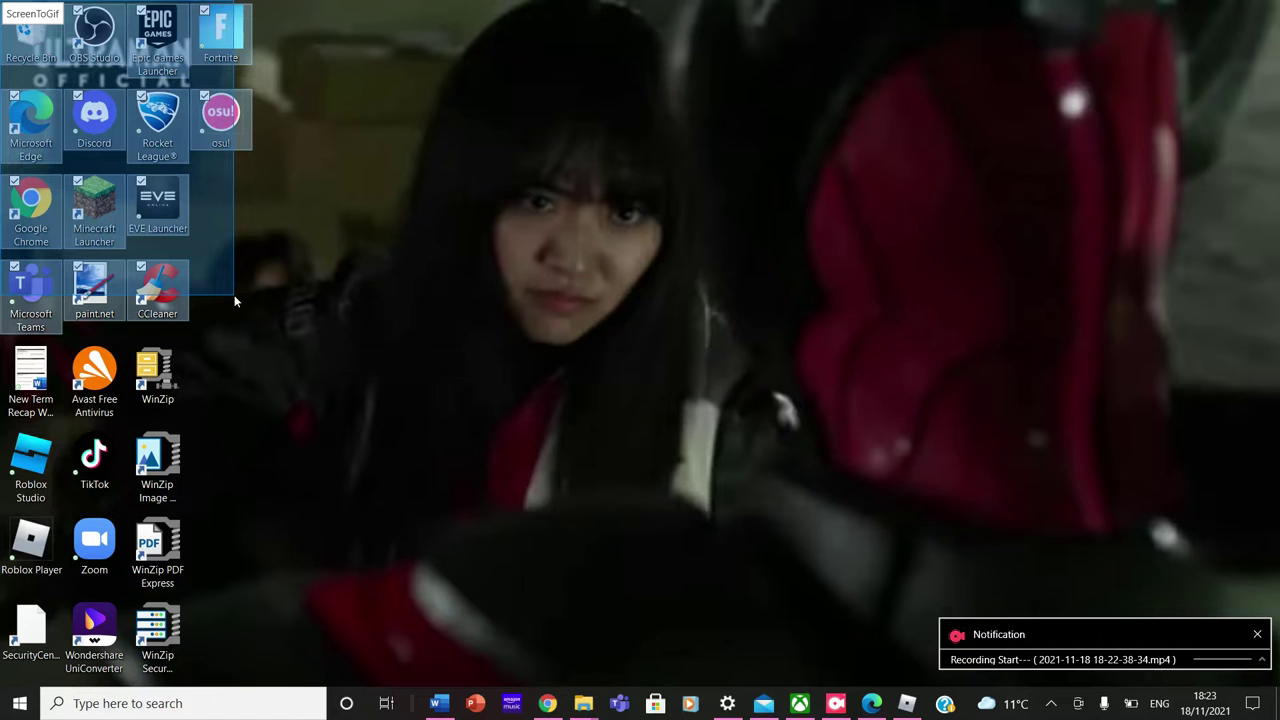
pyautogui.moveTo(252, 267); pyautogui.dragTo(252, 260)
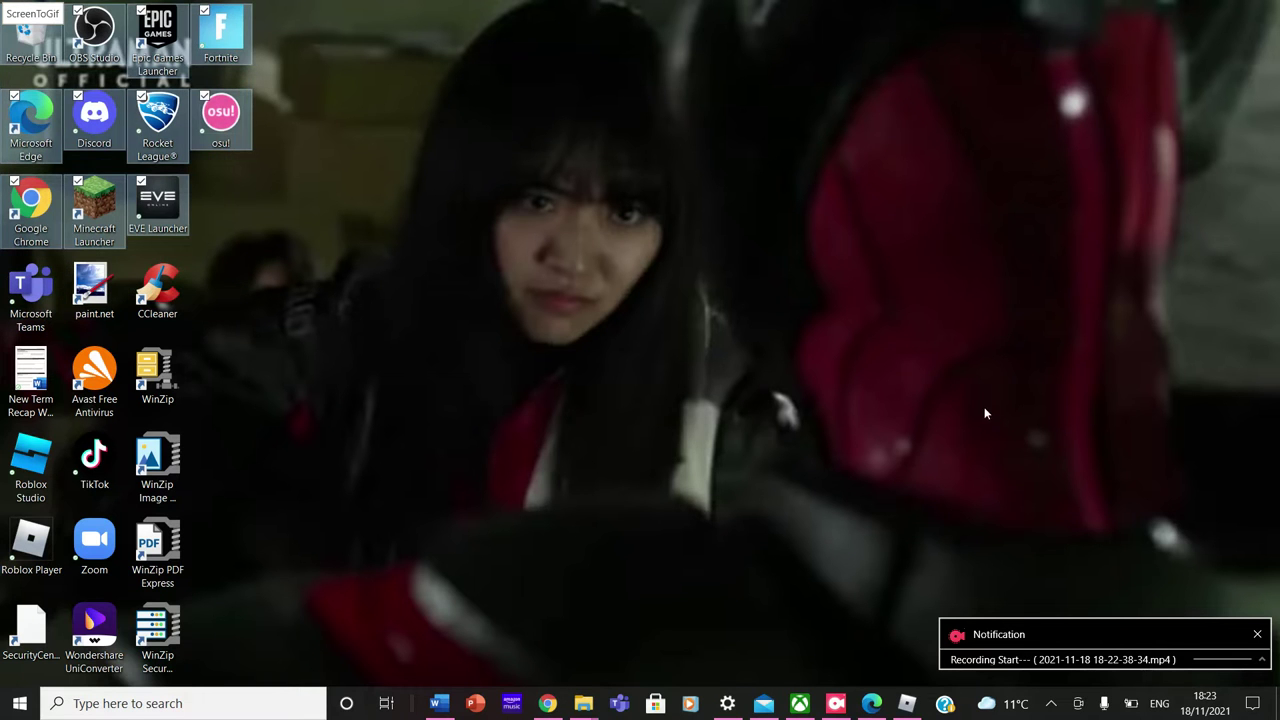
pyautogui.click(1006, 422)
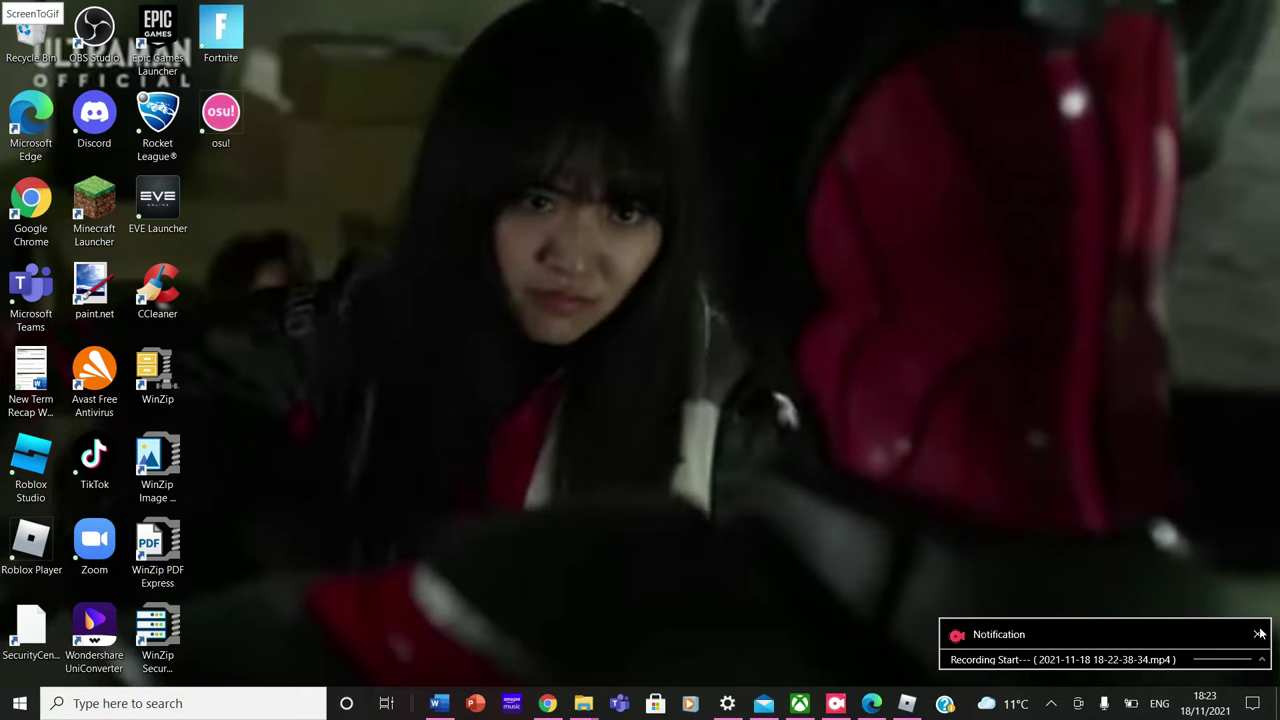
pyautogui.click(912, 705)
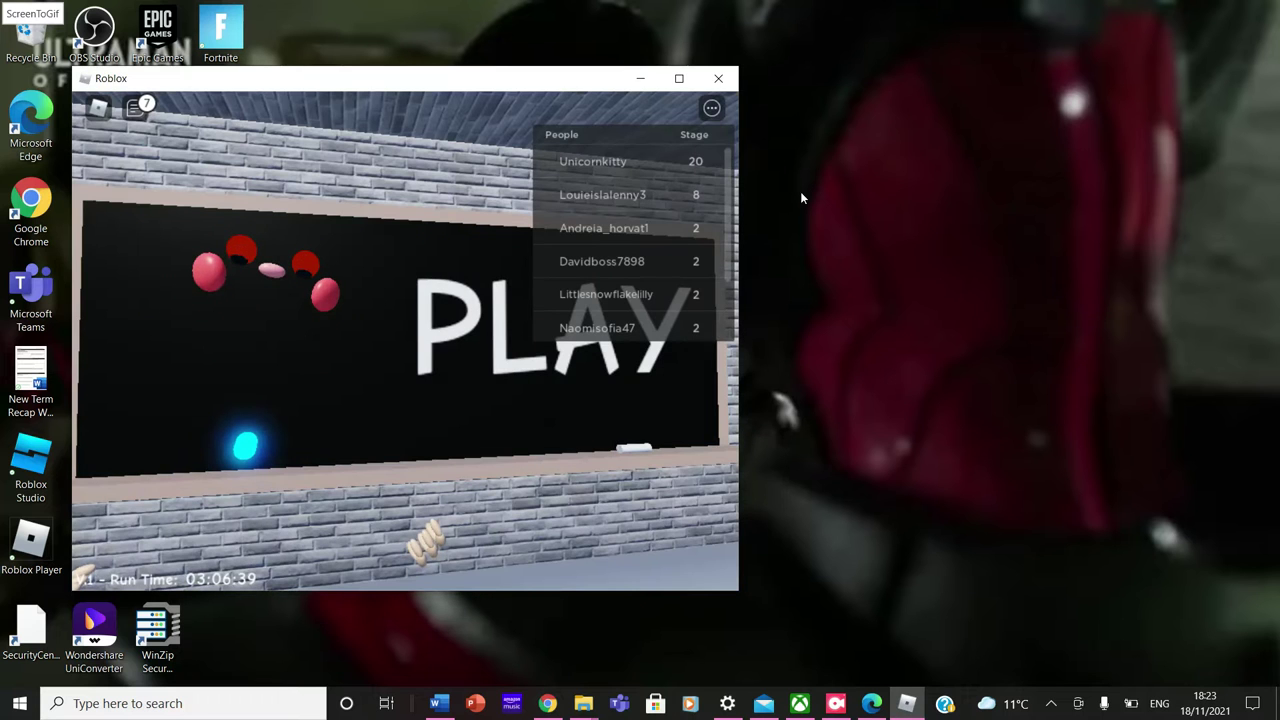
# Maximize the Roblox window, raise the volume, and press PLAY on the chalkboard title screen.
pyautogui.click(680, 80)
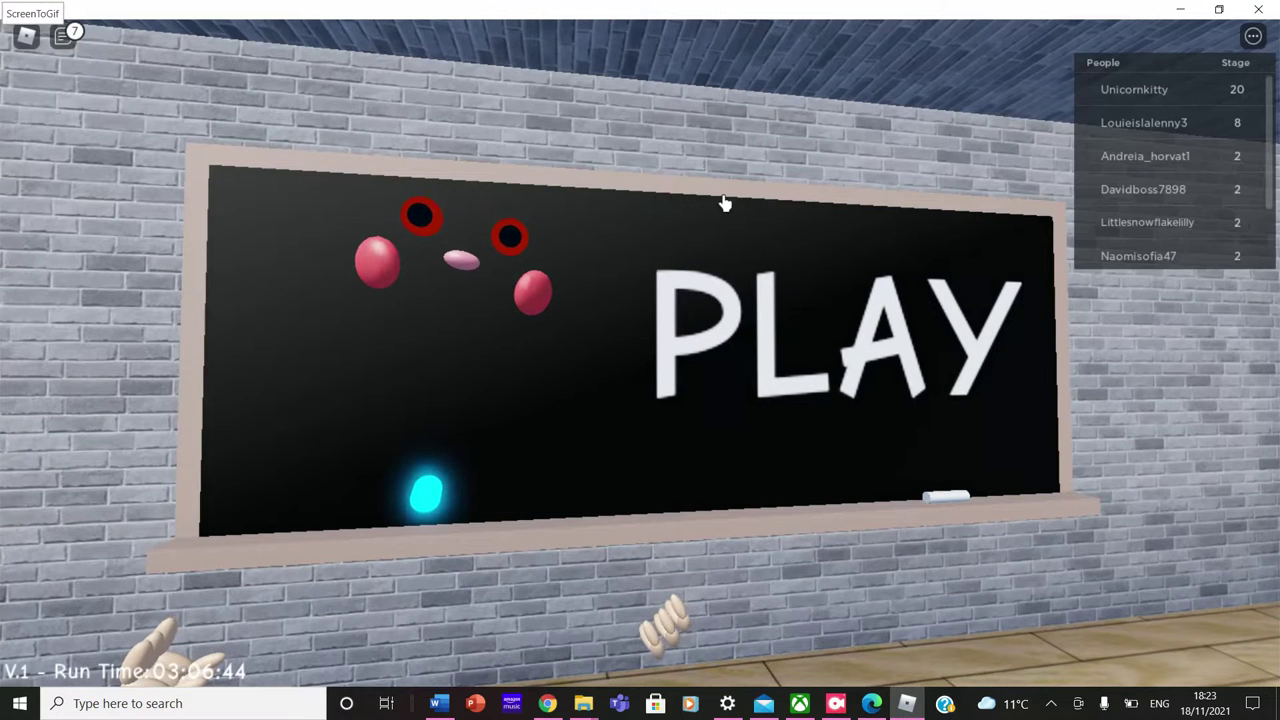
pyautogui.press('XF86AudioRaiseVolume')
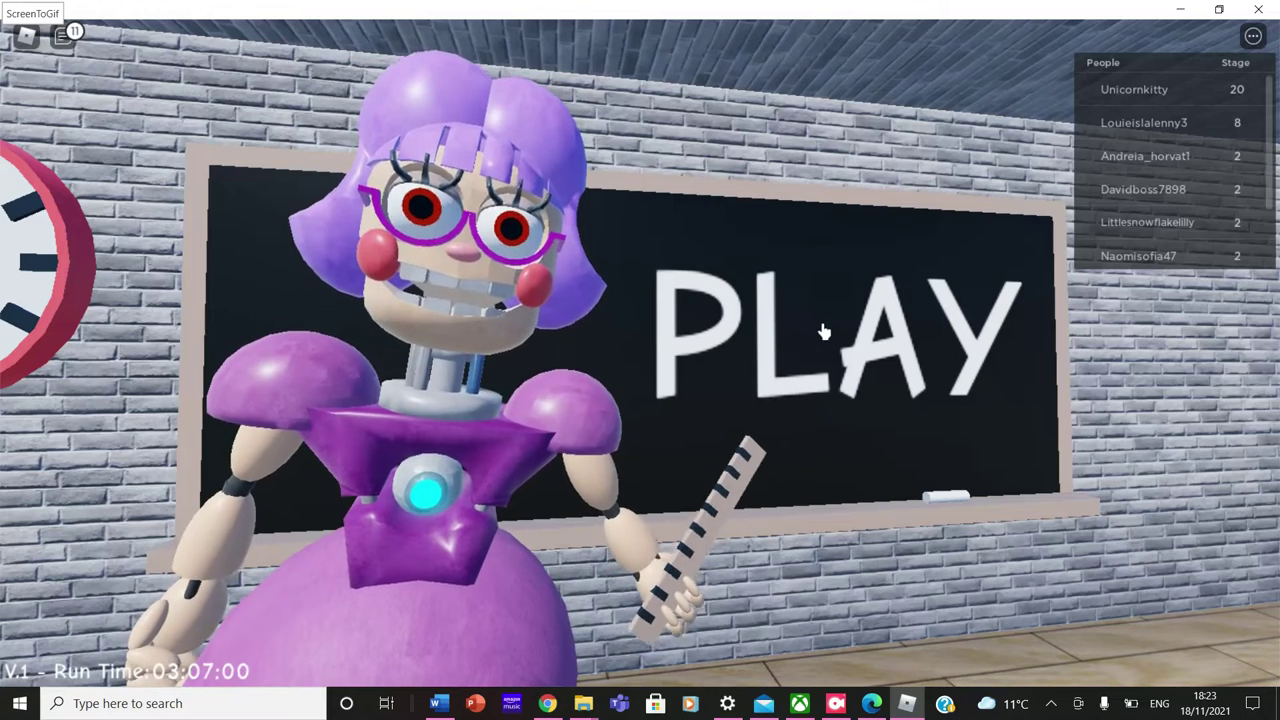
pyautogui.click(858, 336)
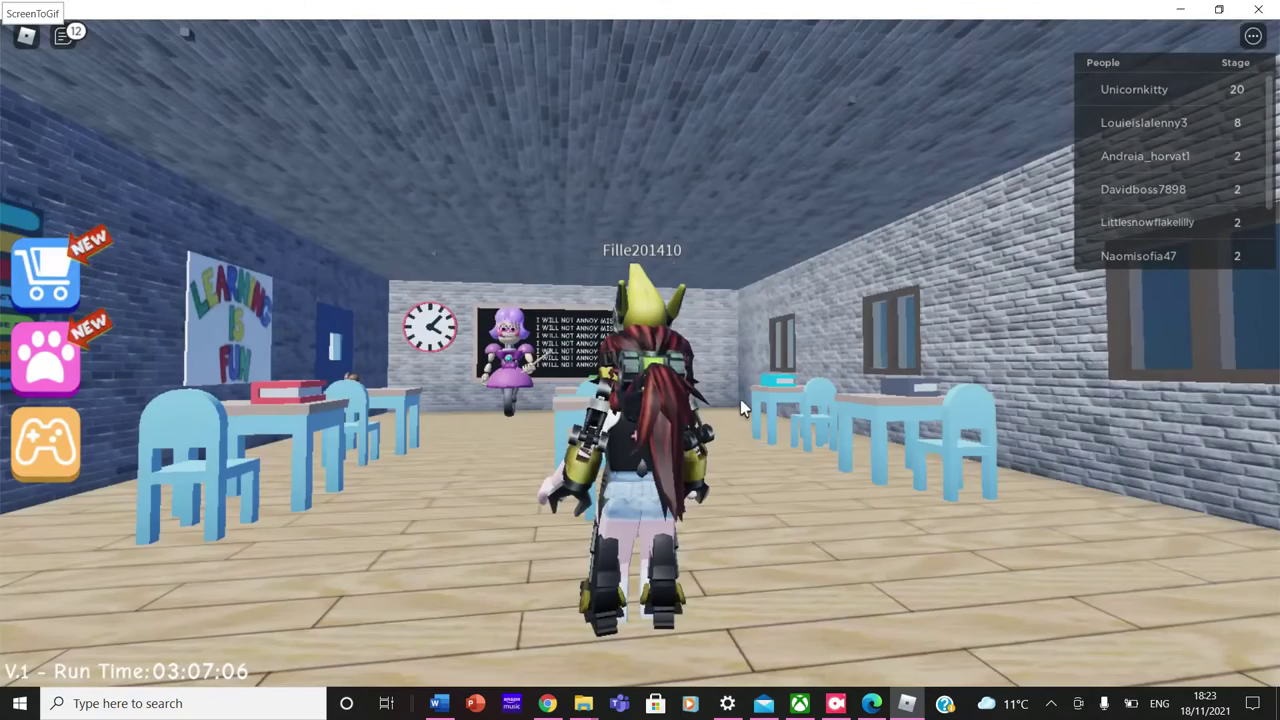
# Walk the avatar around the classroom desks to the fire alarm and pull it.
pyautogui.press('w')
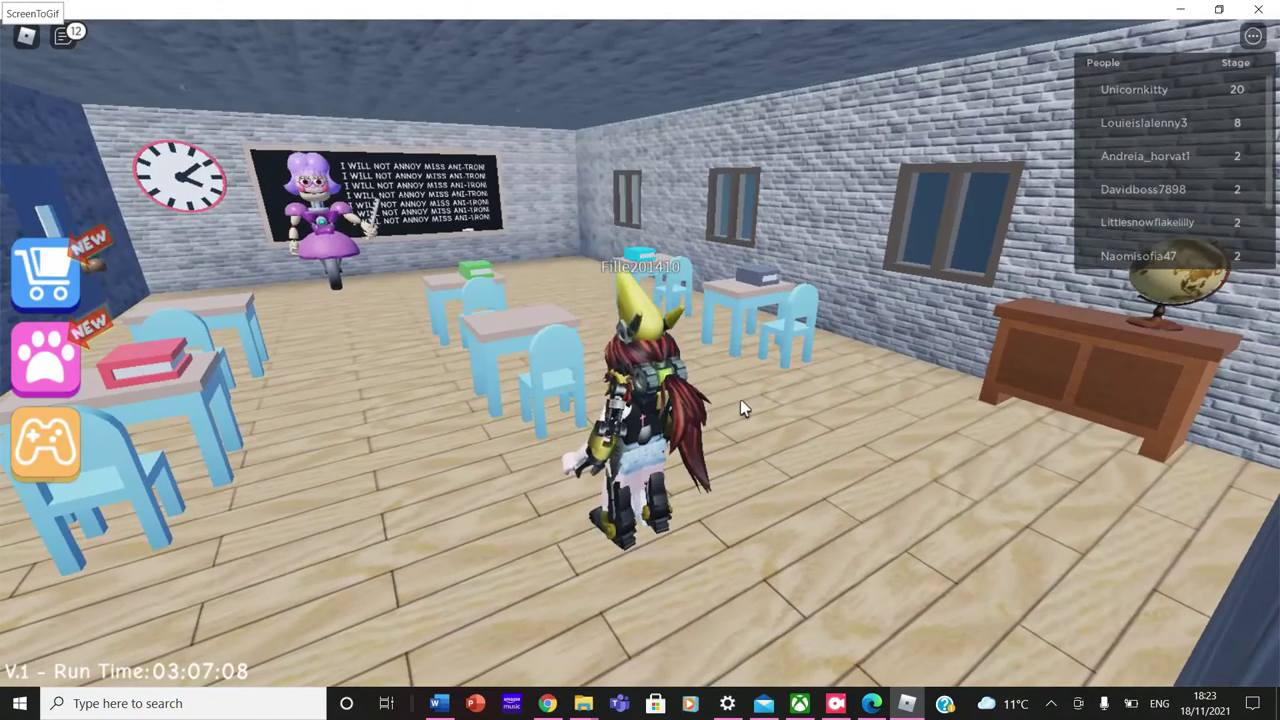
pyautogui.press('a')
pyautogui.press('Left')
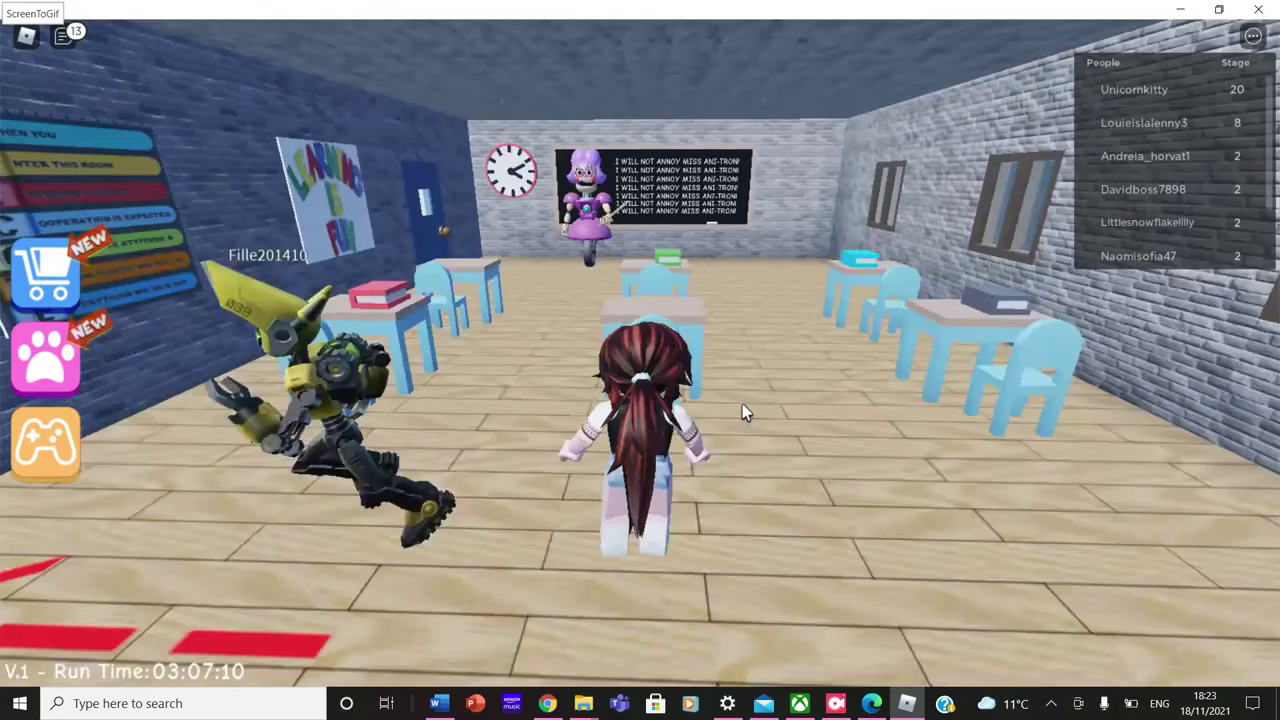
pyautogui.press('Right')
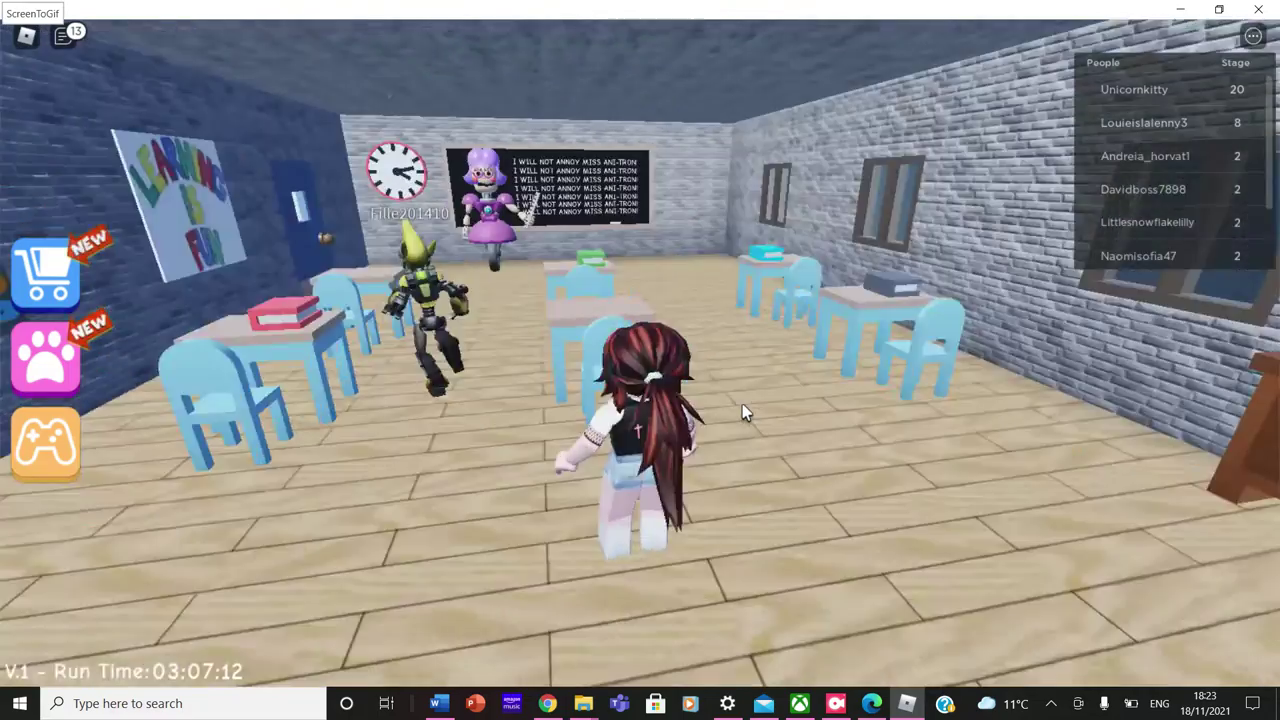
pyautogui.press('Left')
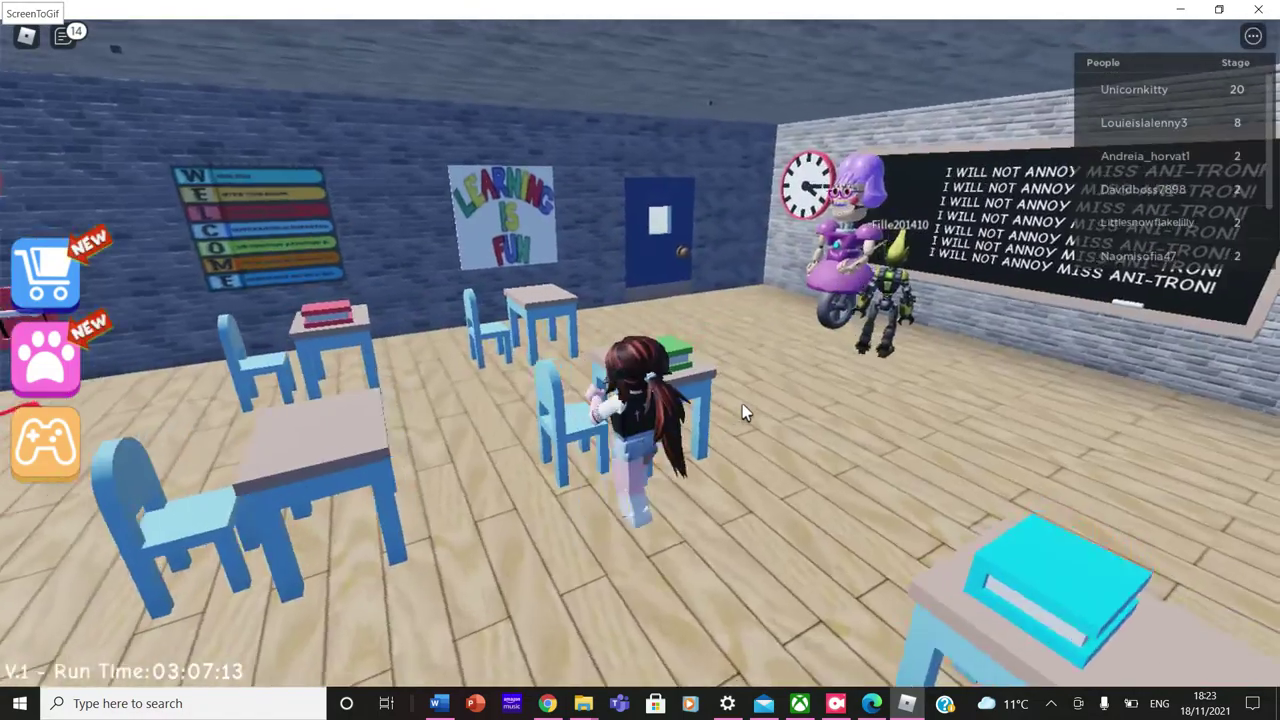
pyautogui.press('Left')
pyautogui.press('Right')
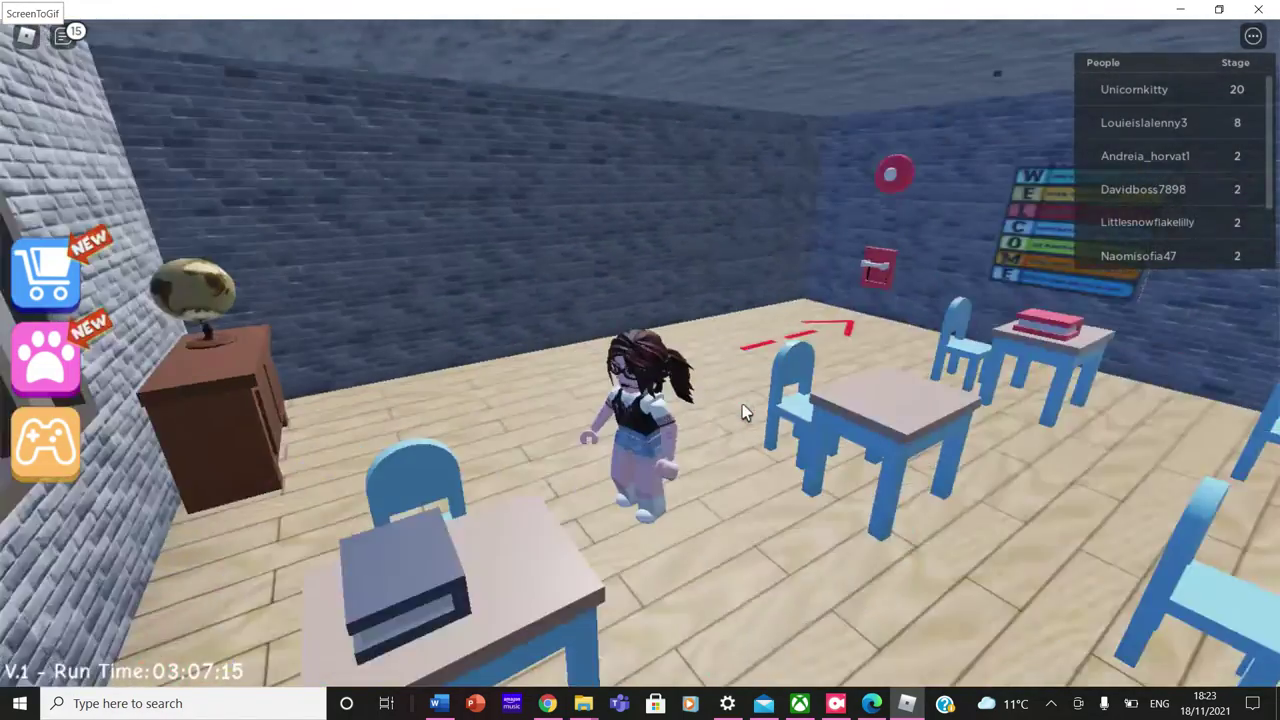
pyautogui.press('Down')
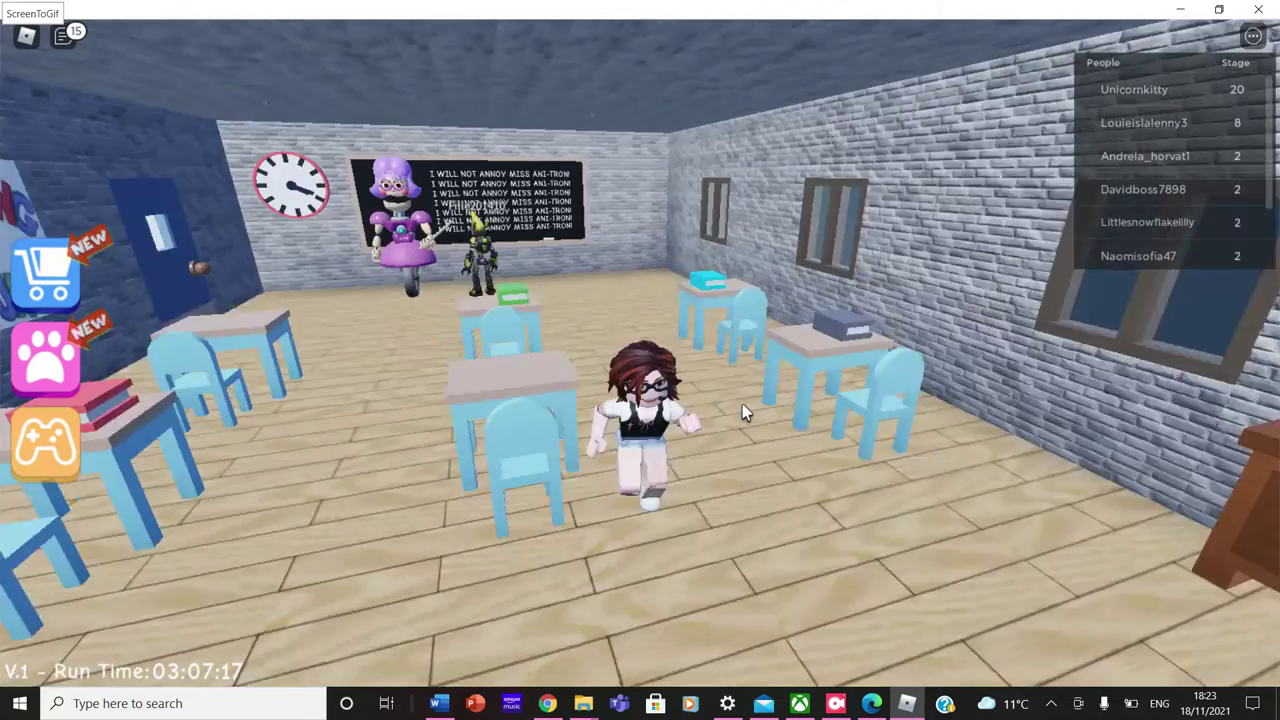
pyautogui.press('Left')
pyautogui.press('Up')
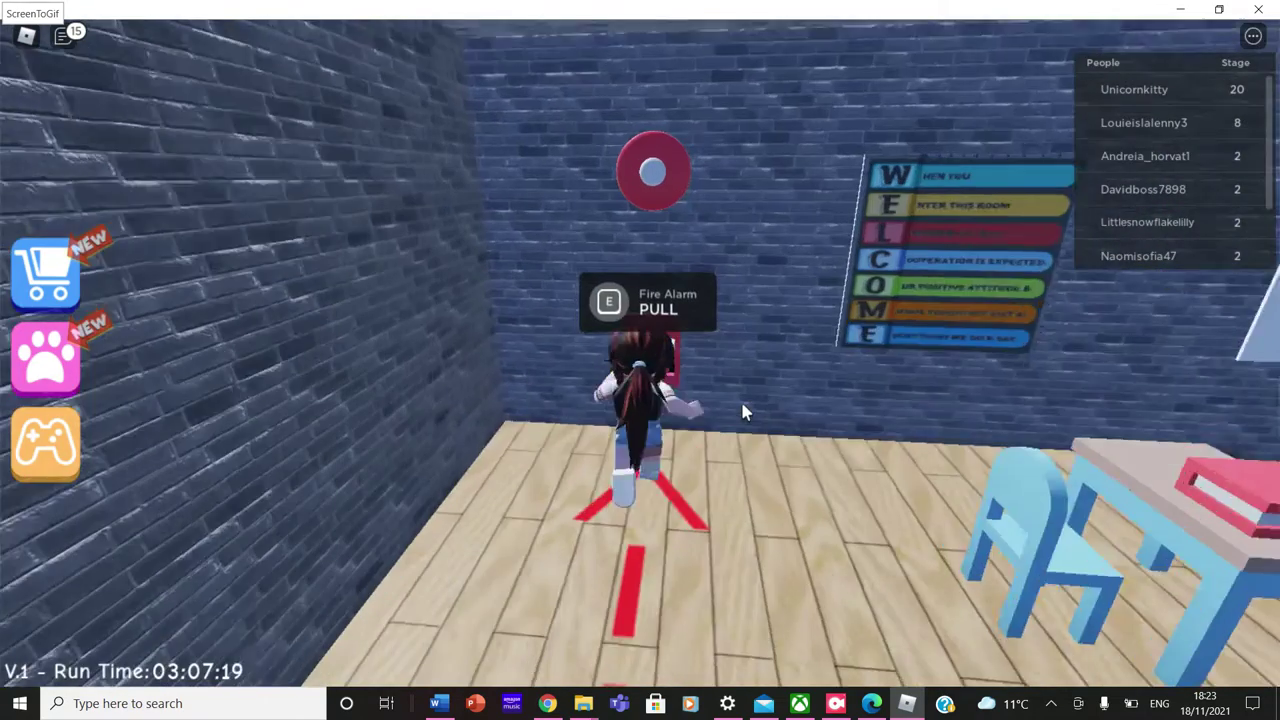
pyautogui.press('e')
# Walk back across the classroom and out the doorway into the hallway.
pyautogui.press('Right')
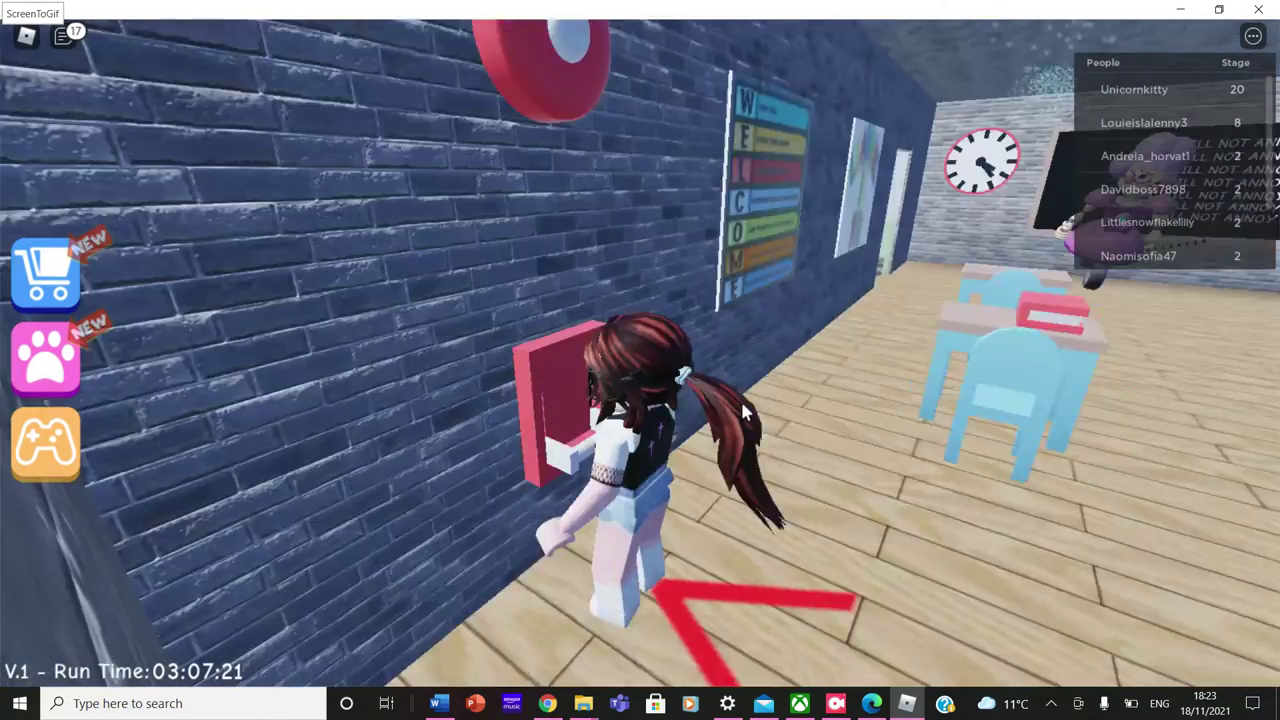
pyautogui.press('Down')
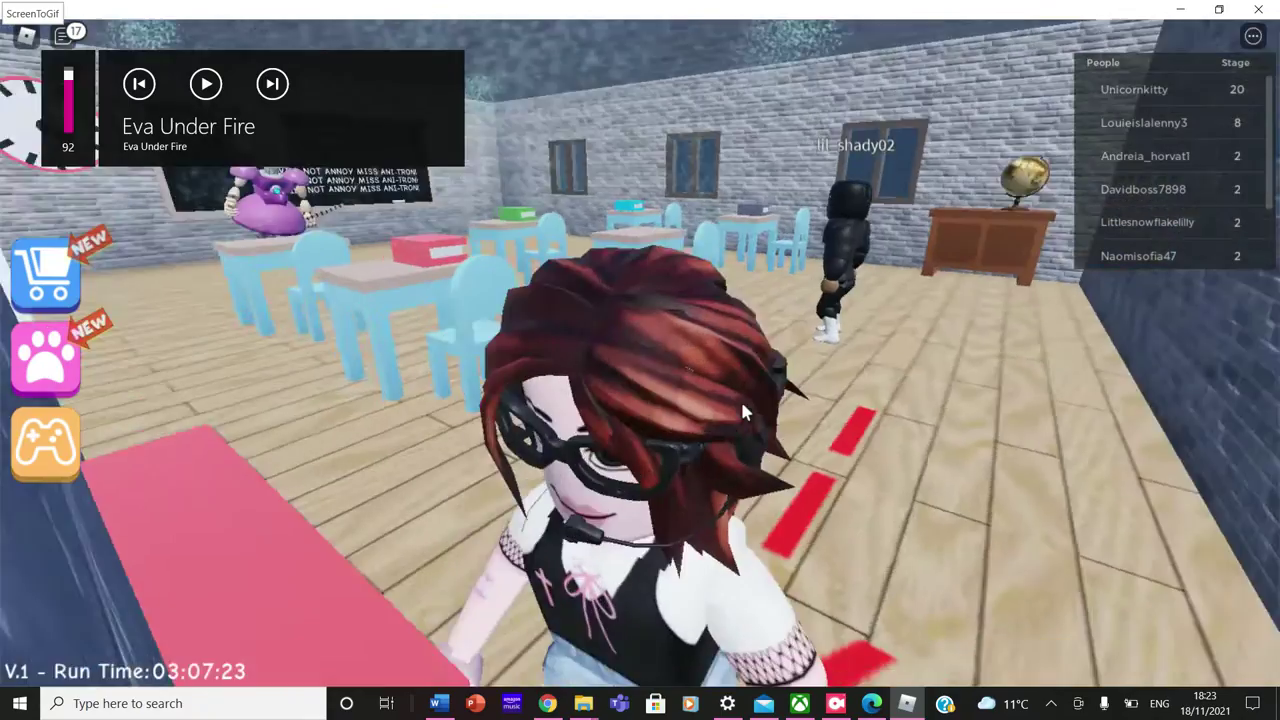
pyautogui.press('Up')
pyautogui.press('Left')
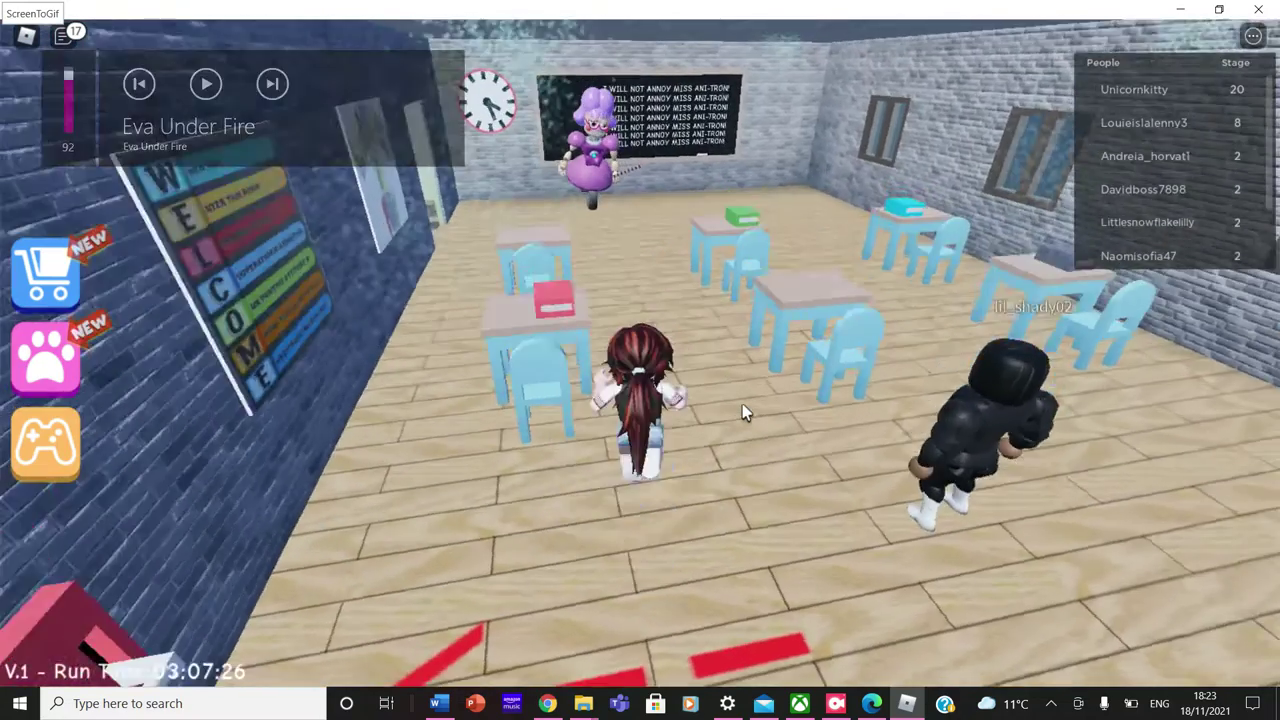
pyautogui.press('Left')
pyautogui.press('Up')
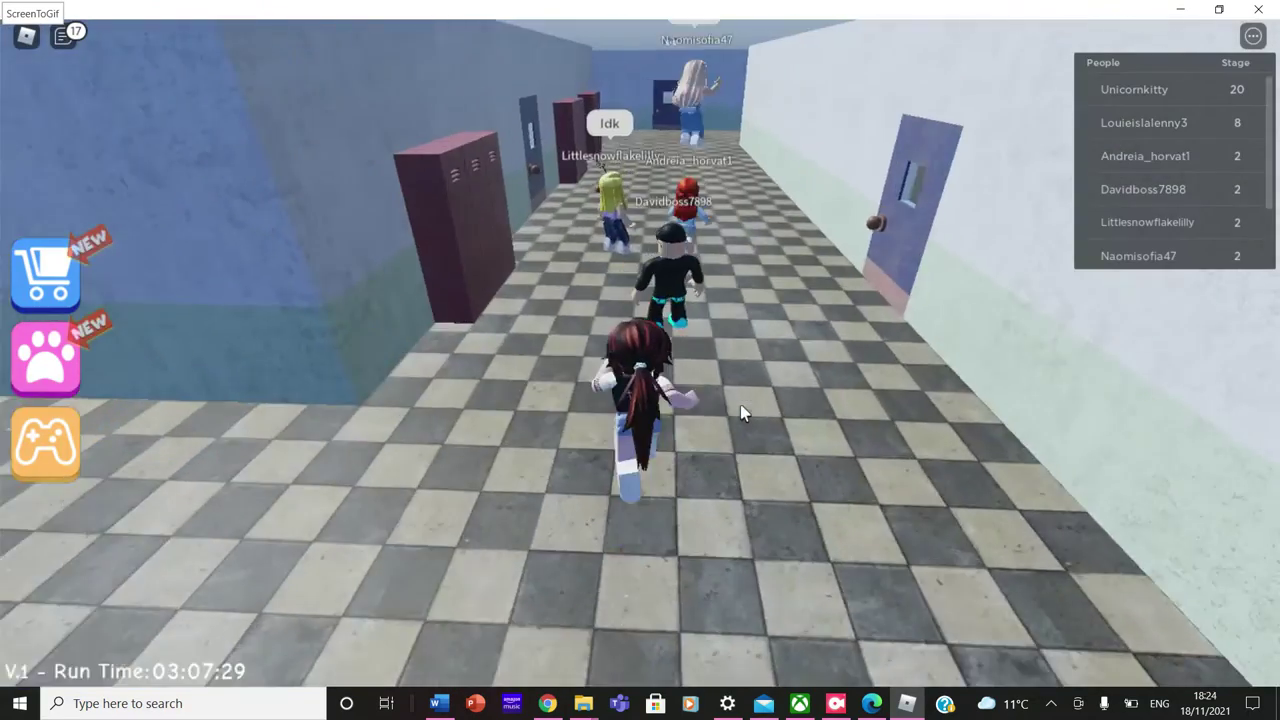
# Follow the other players through the blue door and down the red-locker hallway.
pyautogui.press('Right')
pyautogui.press('Right')
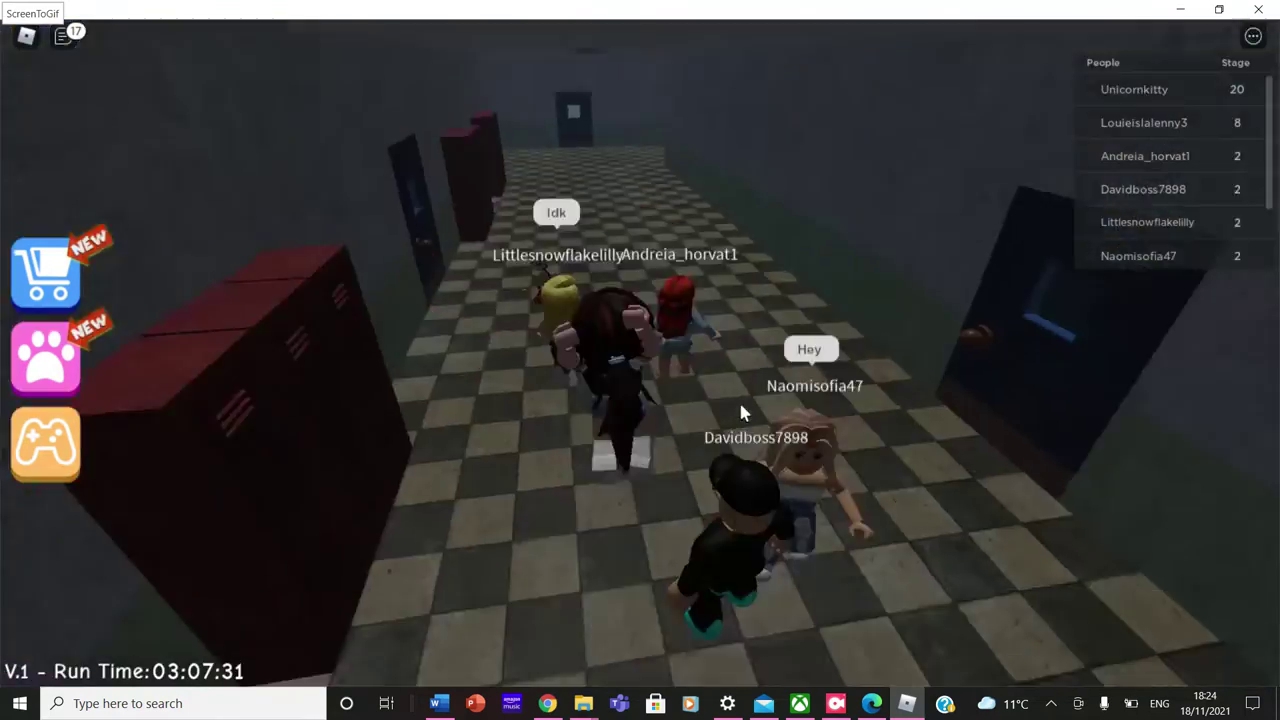
pyautogui.press('Right')
pyautogui.press('Up')
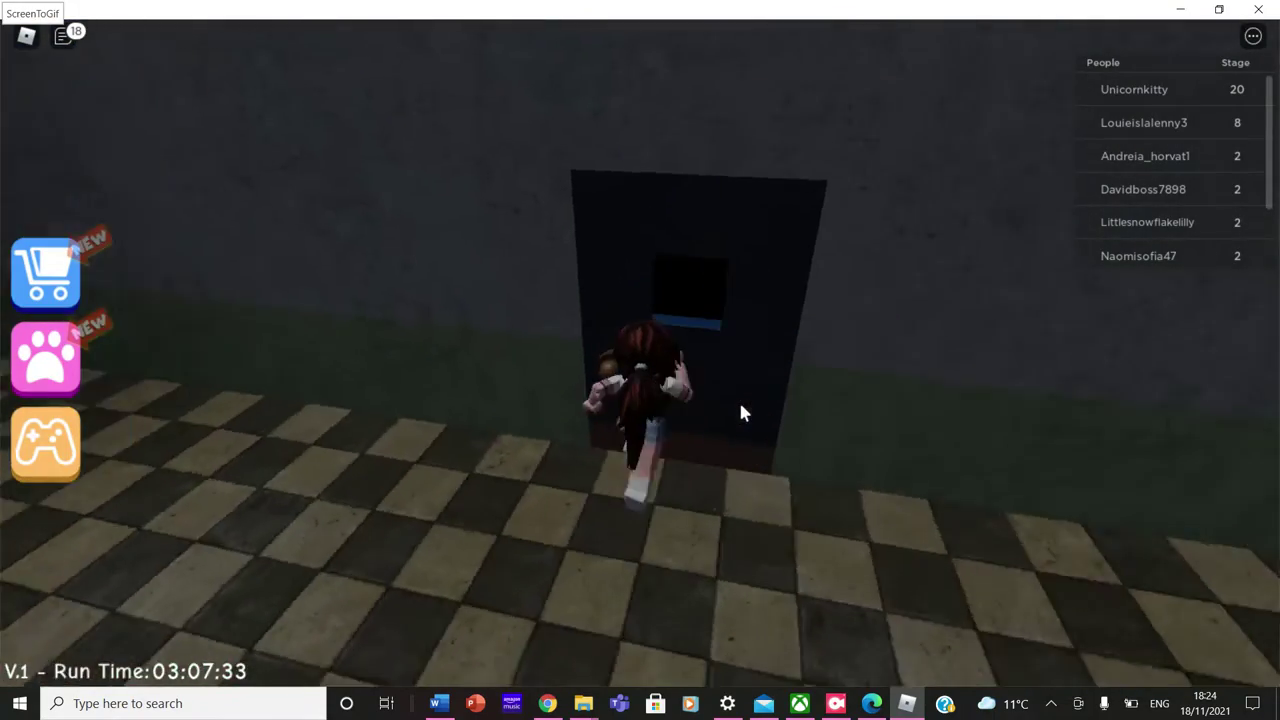
pyautogui.press('Left')
pyautogui.press('Left')
pyautogui.press('Up')
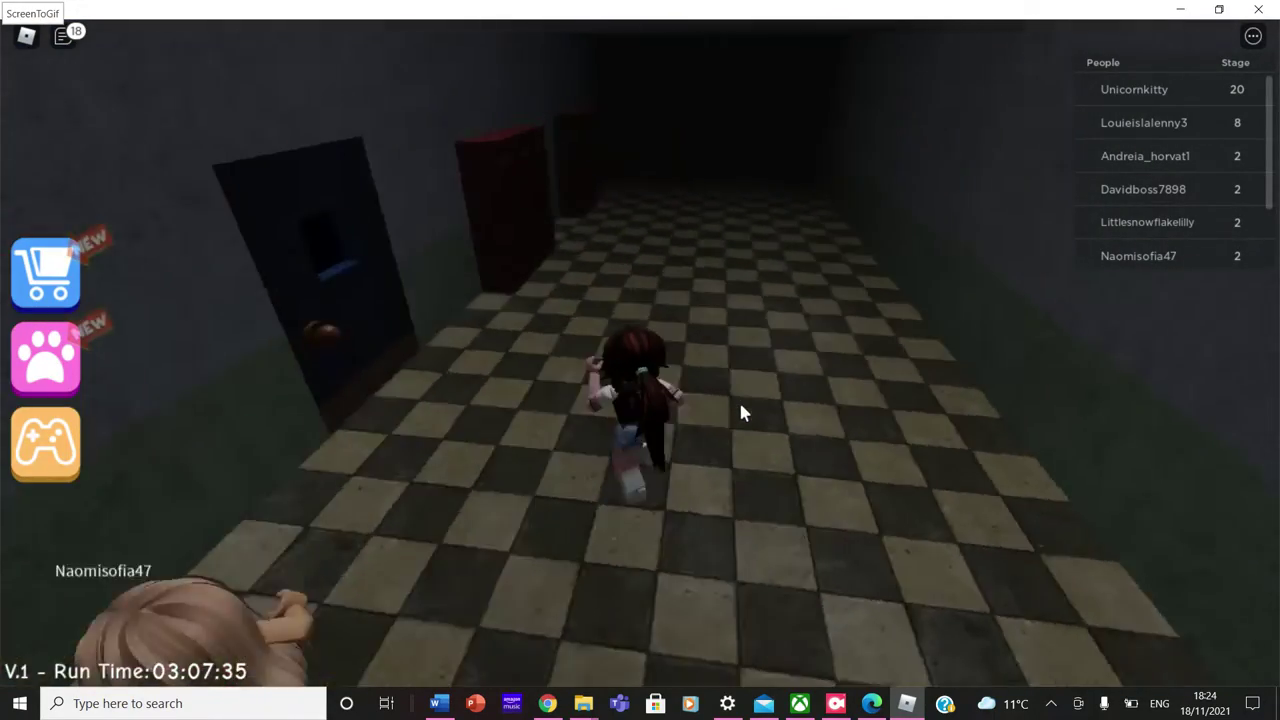
pyautogui.press('Up')
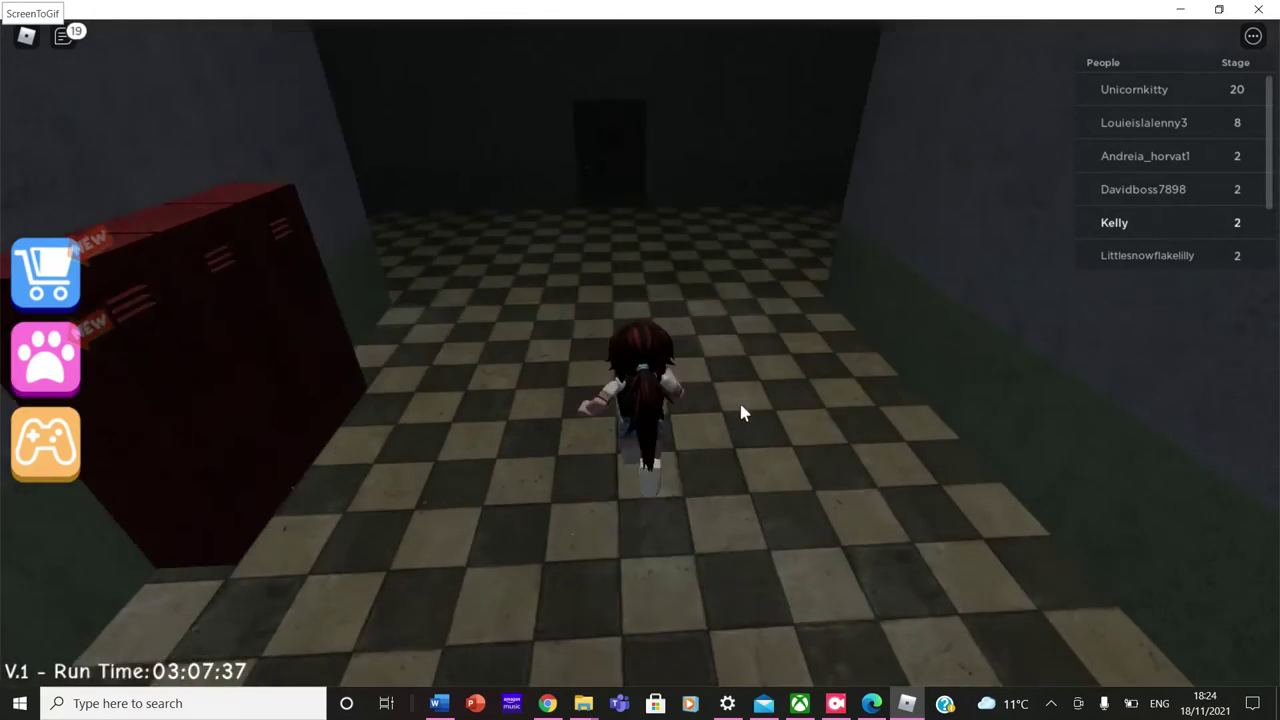
# Run on through the blue-door corridor into the dark corridor until the screen fades.
pyautogui.press('Left')
pyautogui.press('Up')
pyautogui.press('Right')
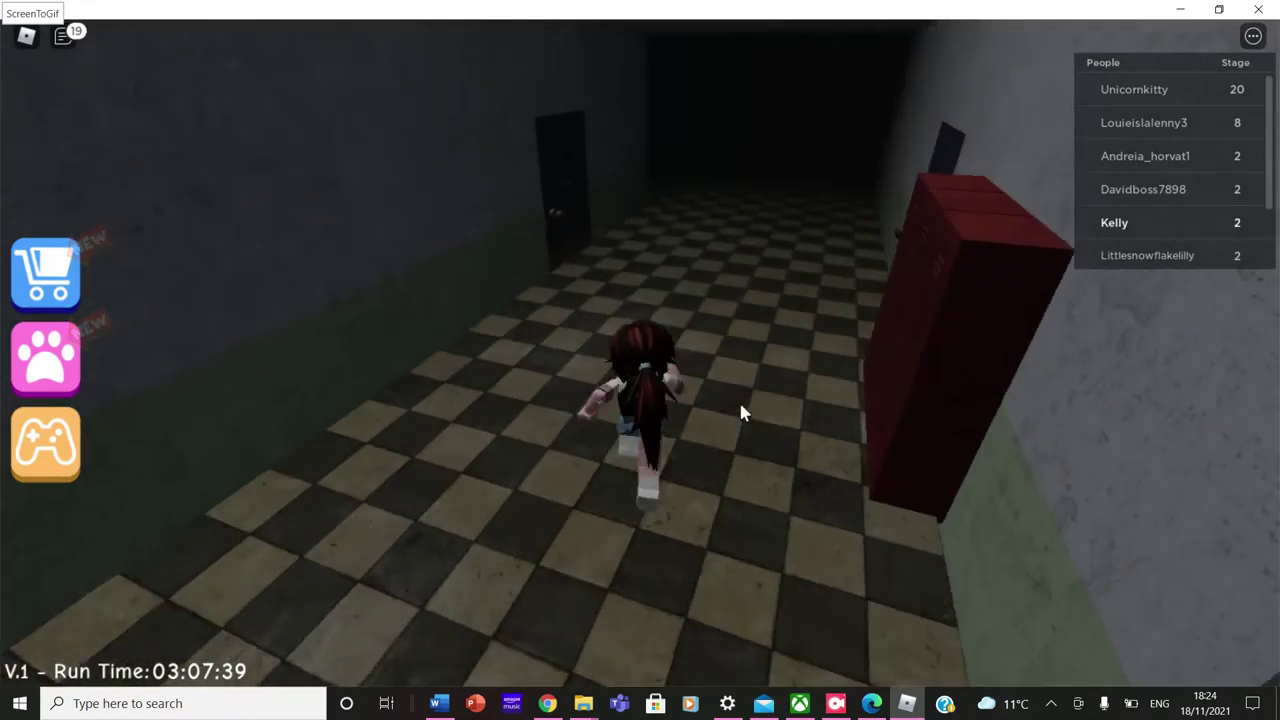
pyautogui.press('Up')
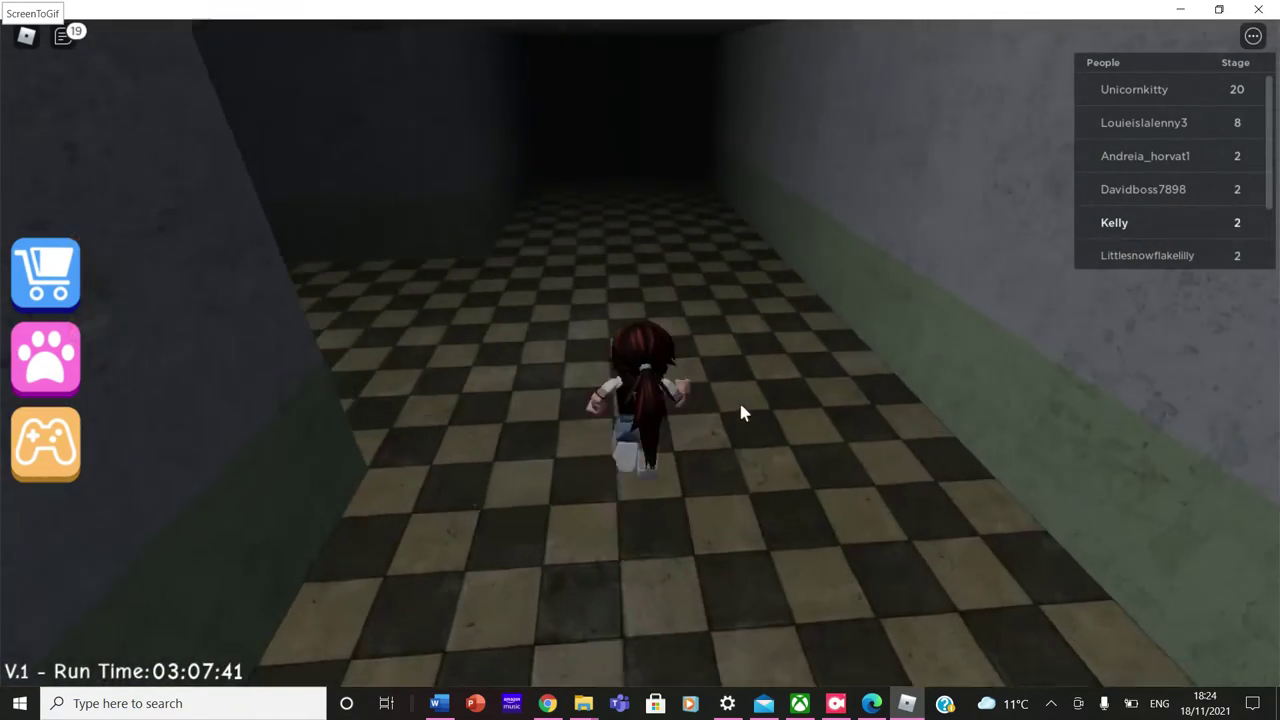
pyautogui.press('Up')
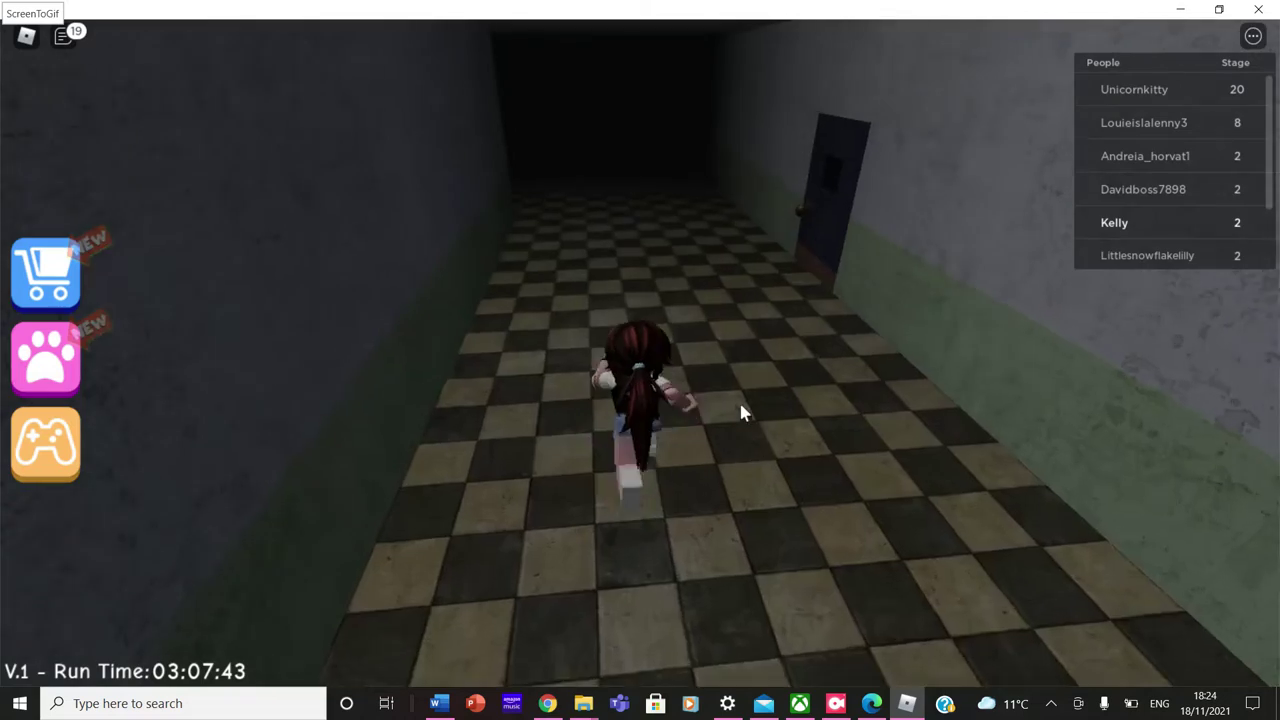
pyautogui.press('Up')
pyautogui.press('Right')
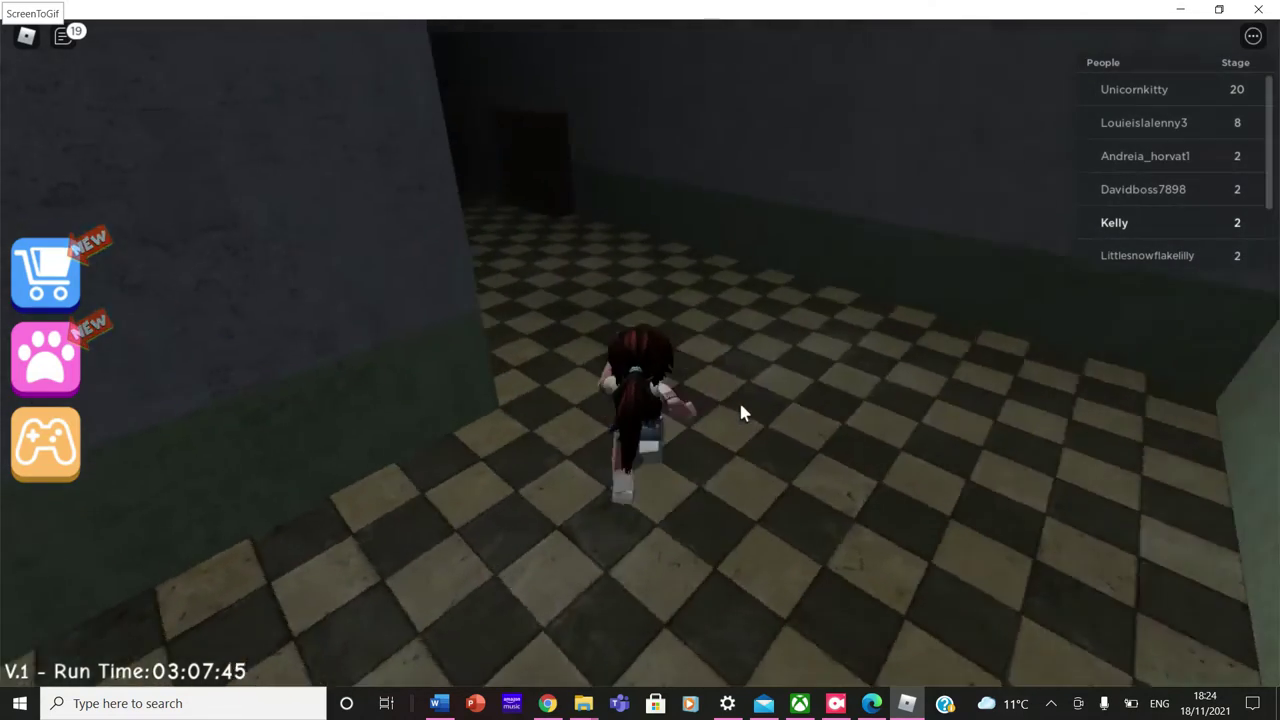
pyautogui.press('Up')
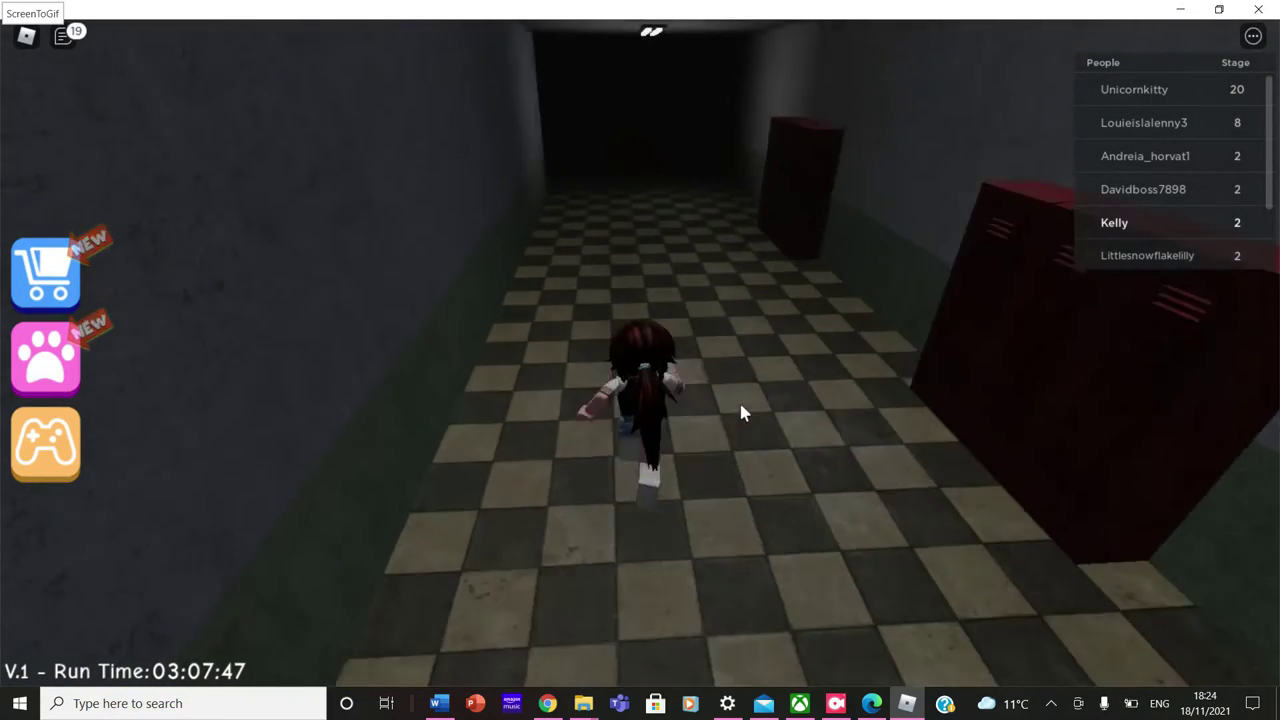
pyautogui.press('Up')
pyautogui.press('Left')
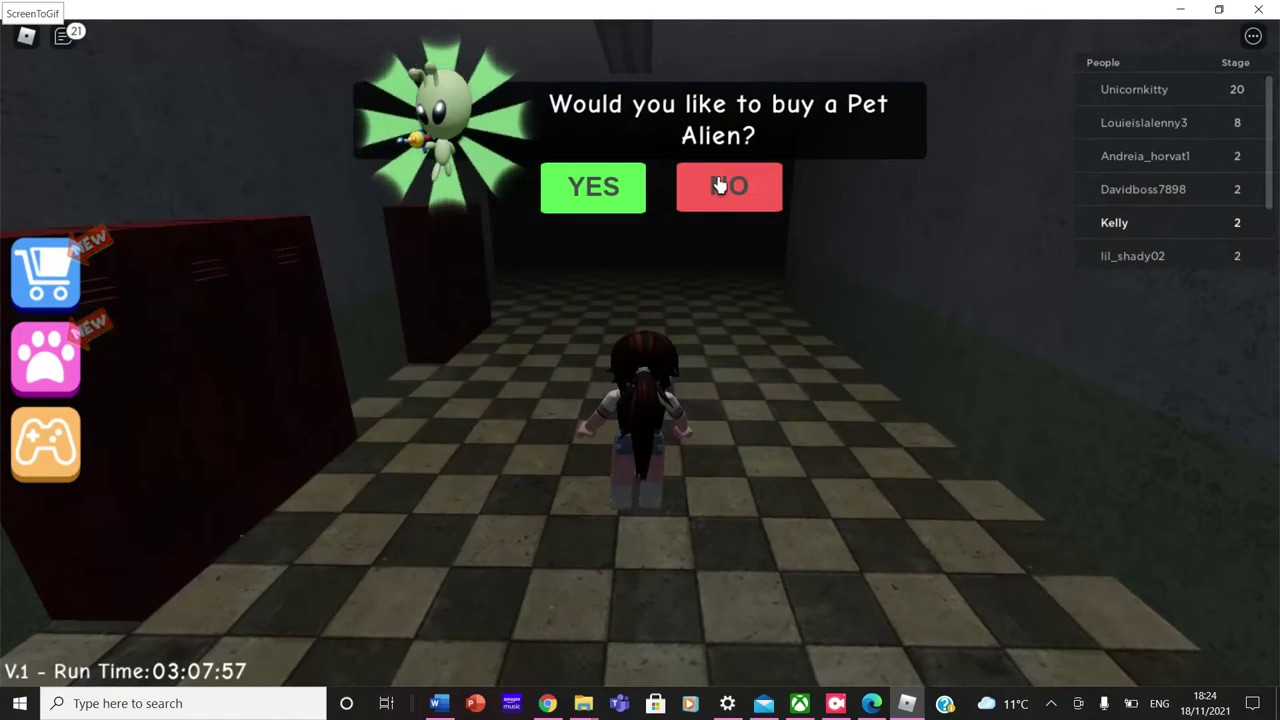
# Decline the Pet Alien offer and run into the locker corridors, fleeing the pink character.
pyautogui.click(718, 185)
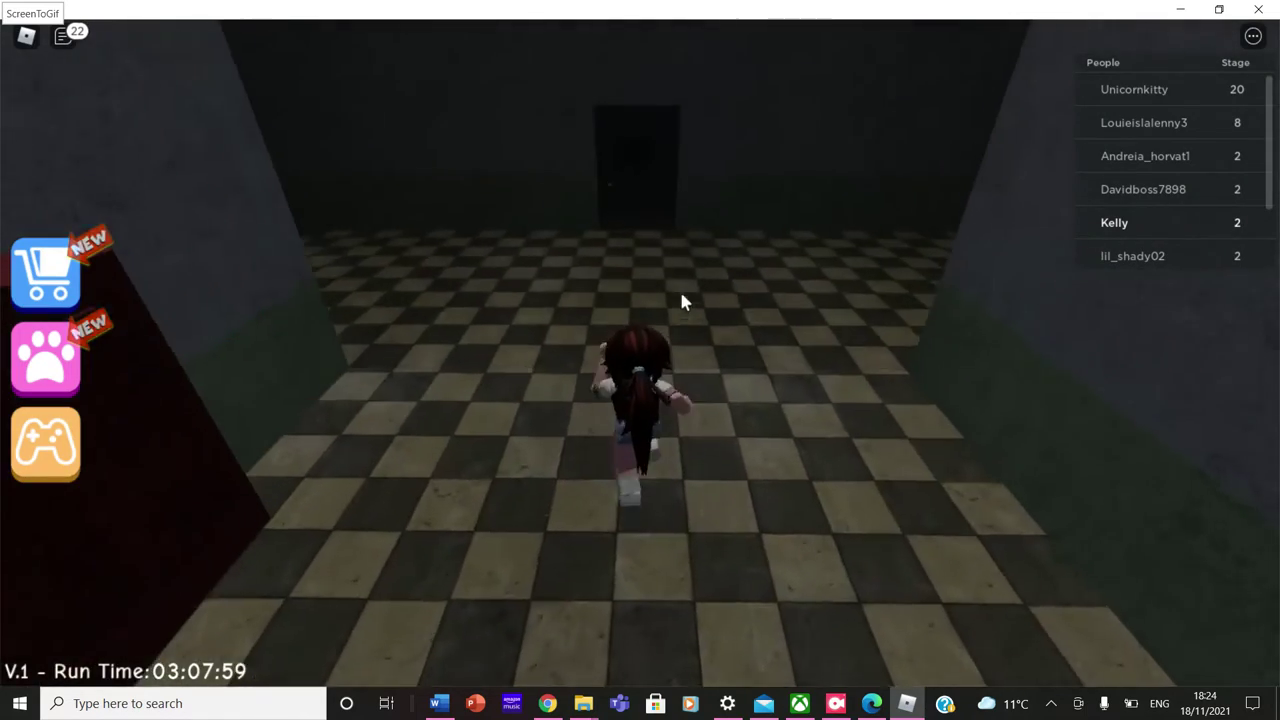
pyautogui.press('d')
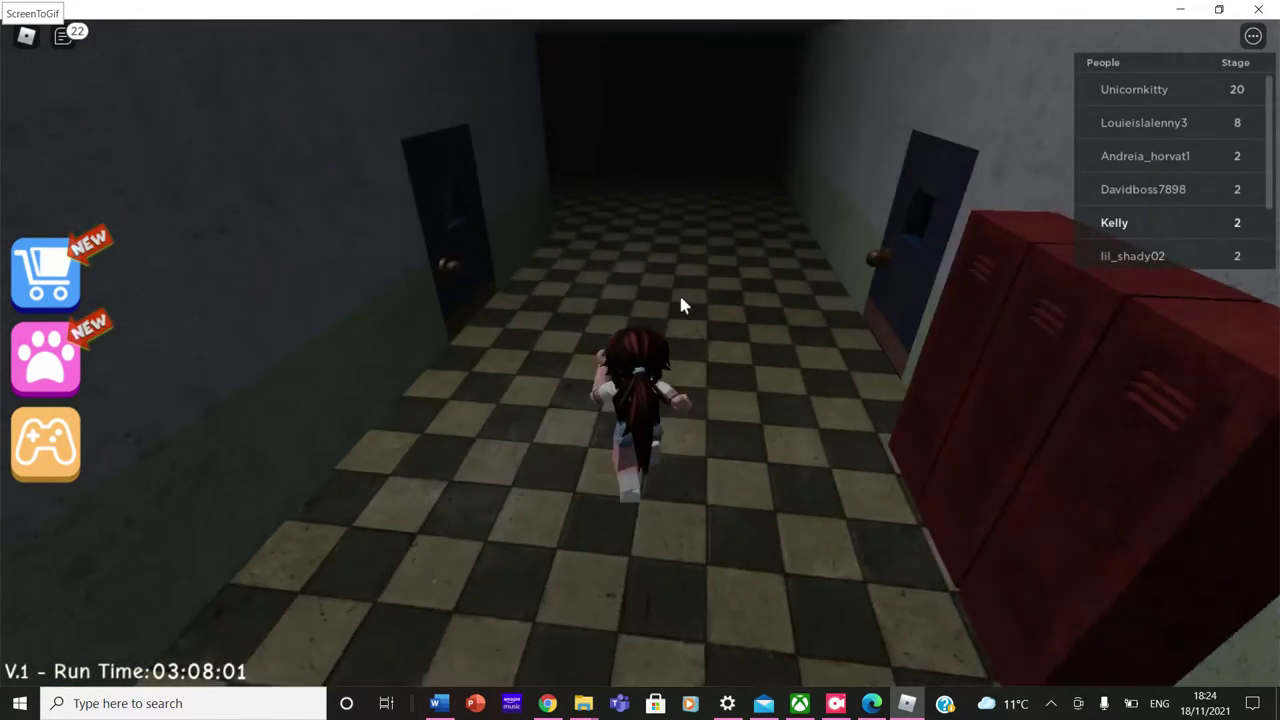
pyautogui.press('w')
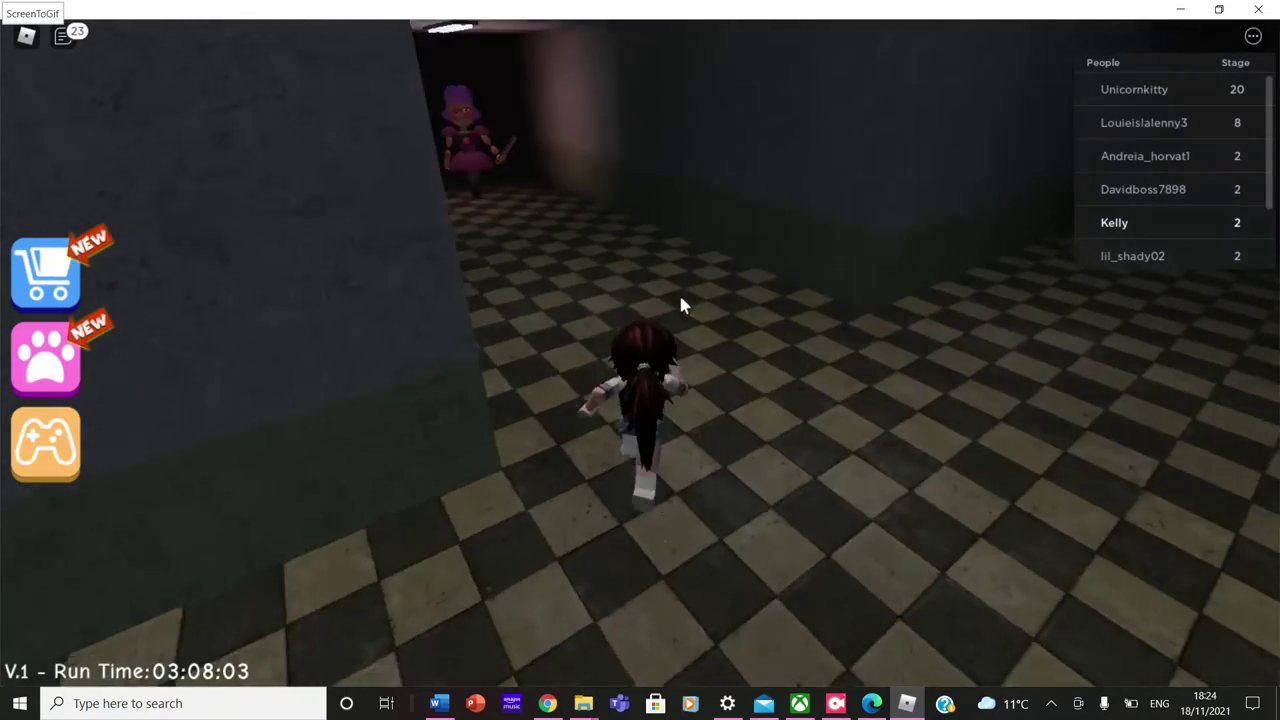
pyautogui.press('s')
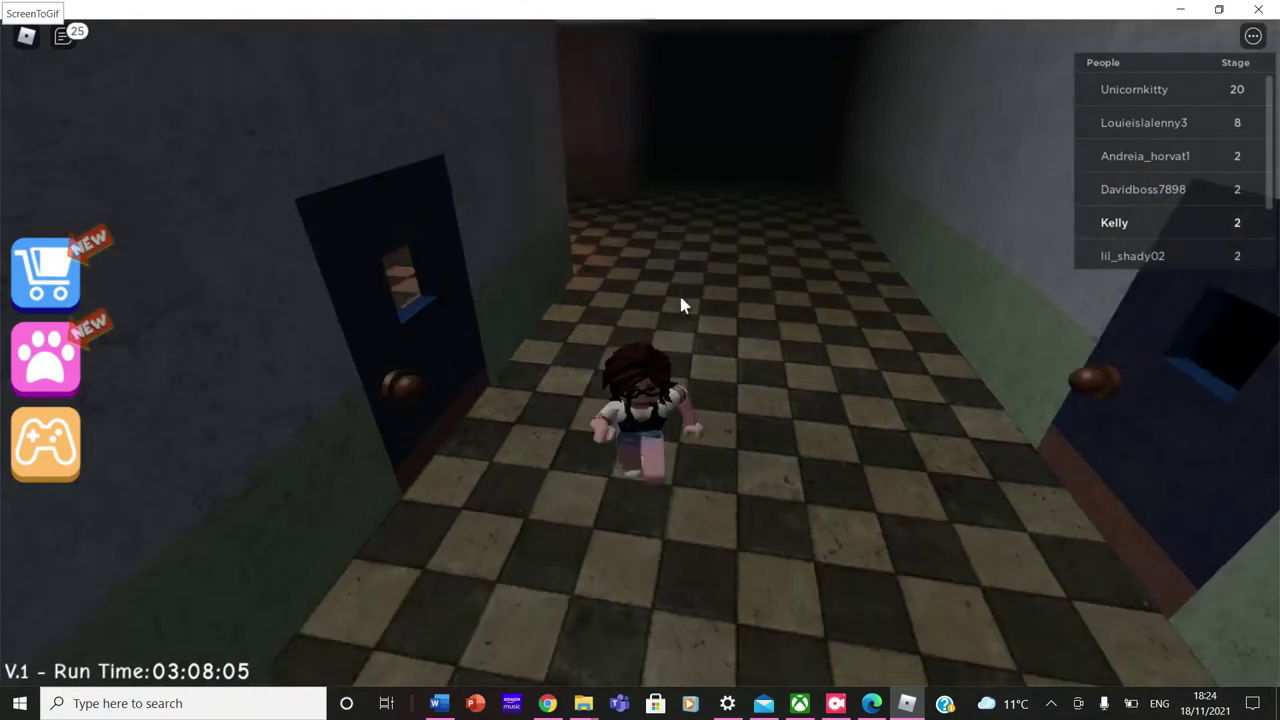
pyautogui.press('s')
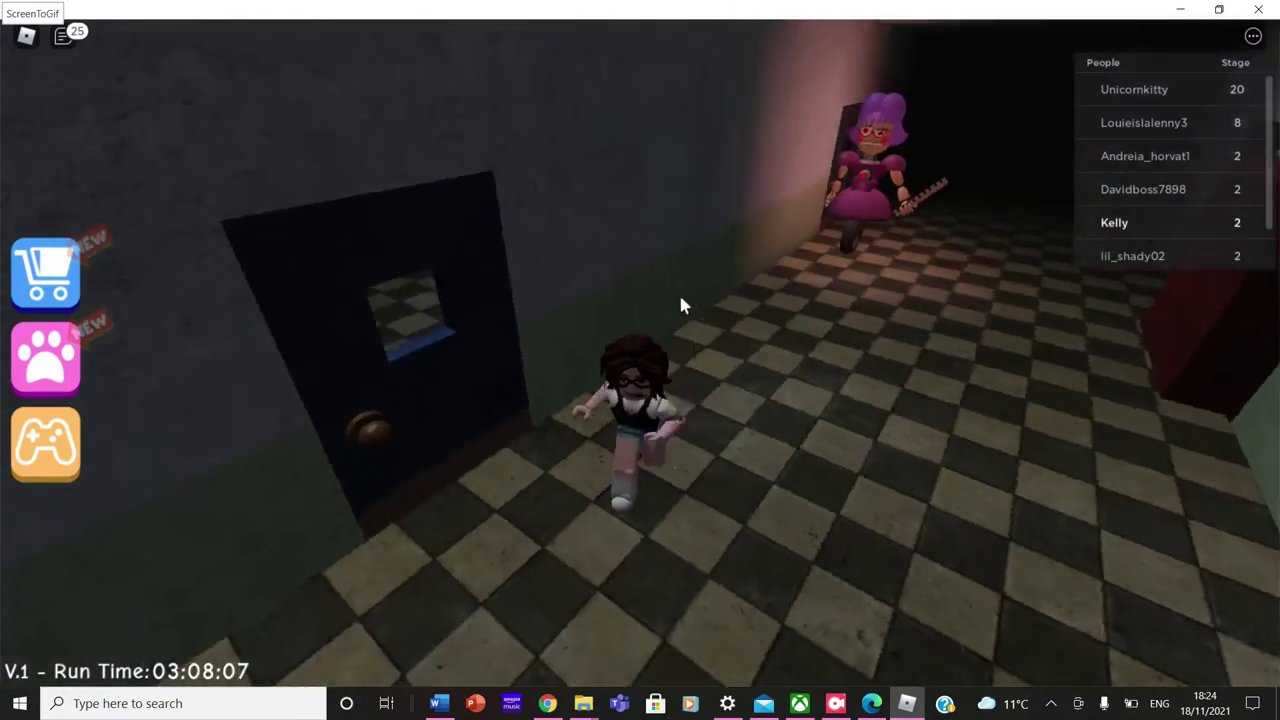
# Run through the long winding corridors into the locker corridor and climb into the wall vent.
pyautogui.press('w')
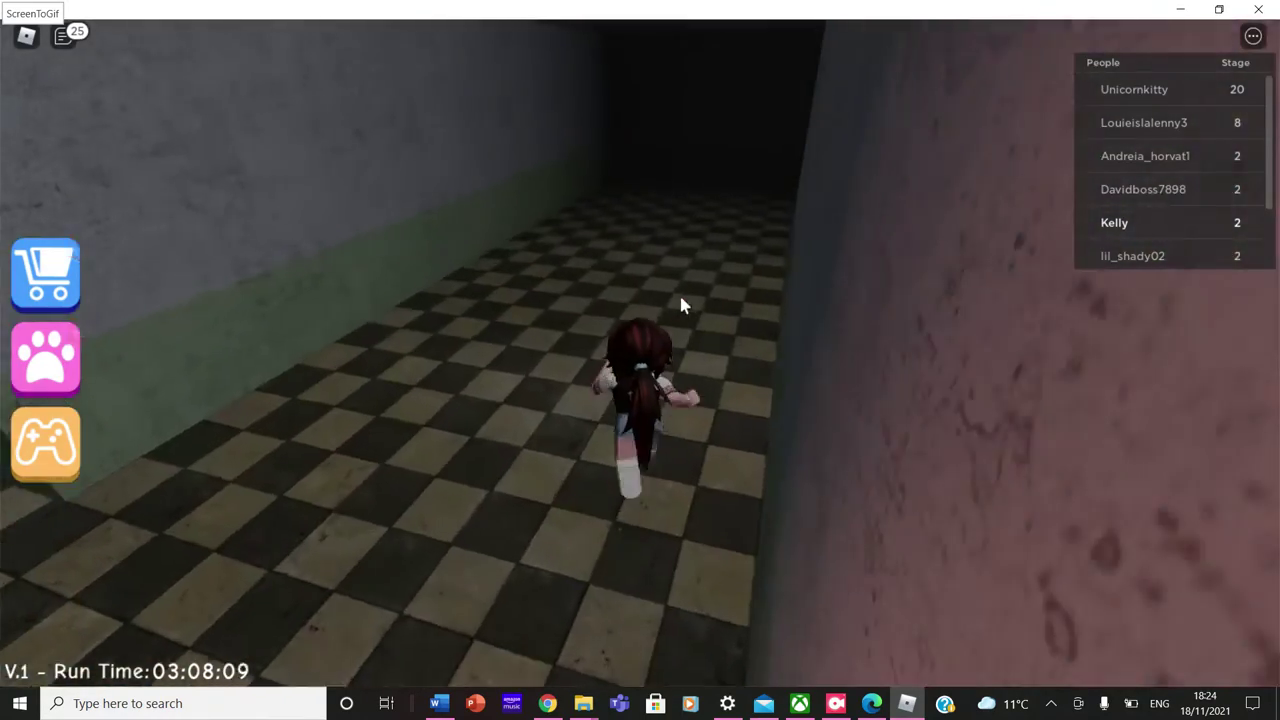
pyautogui.press('w')
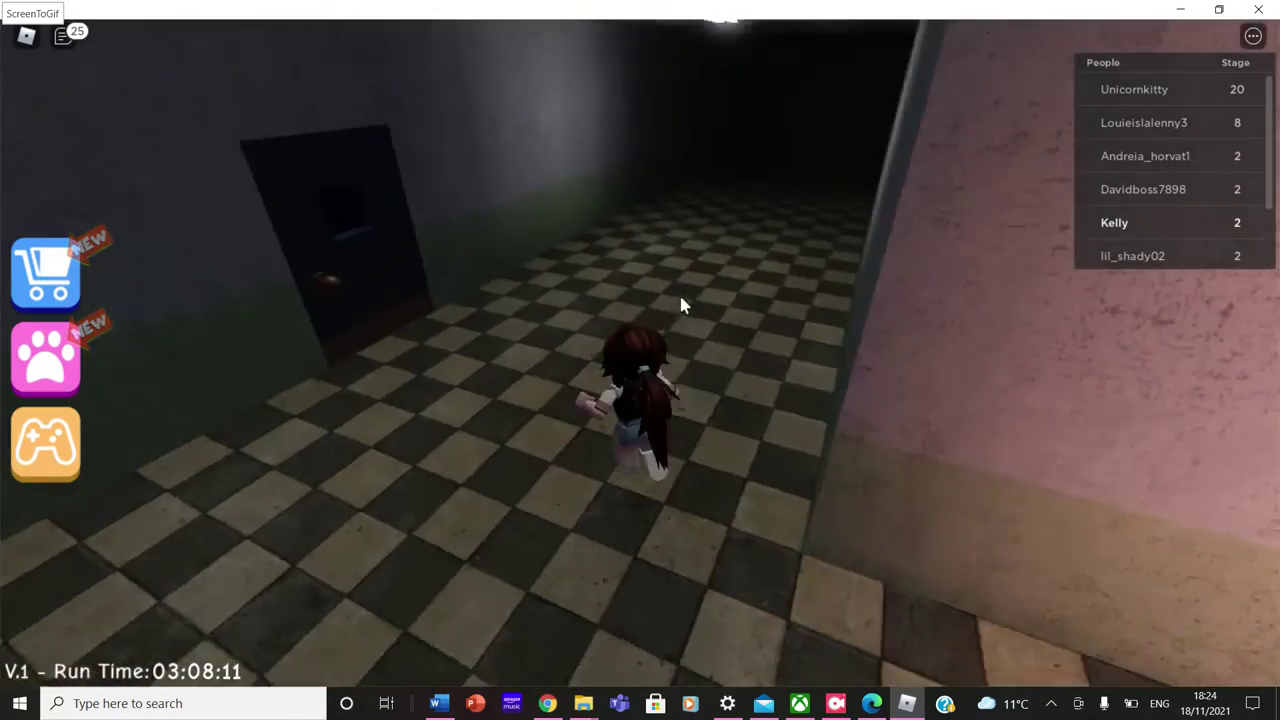
pyautogui.press('w')
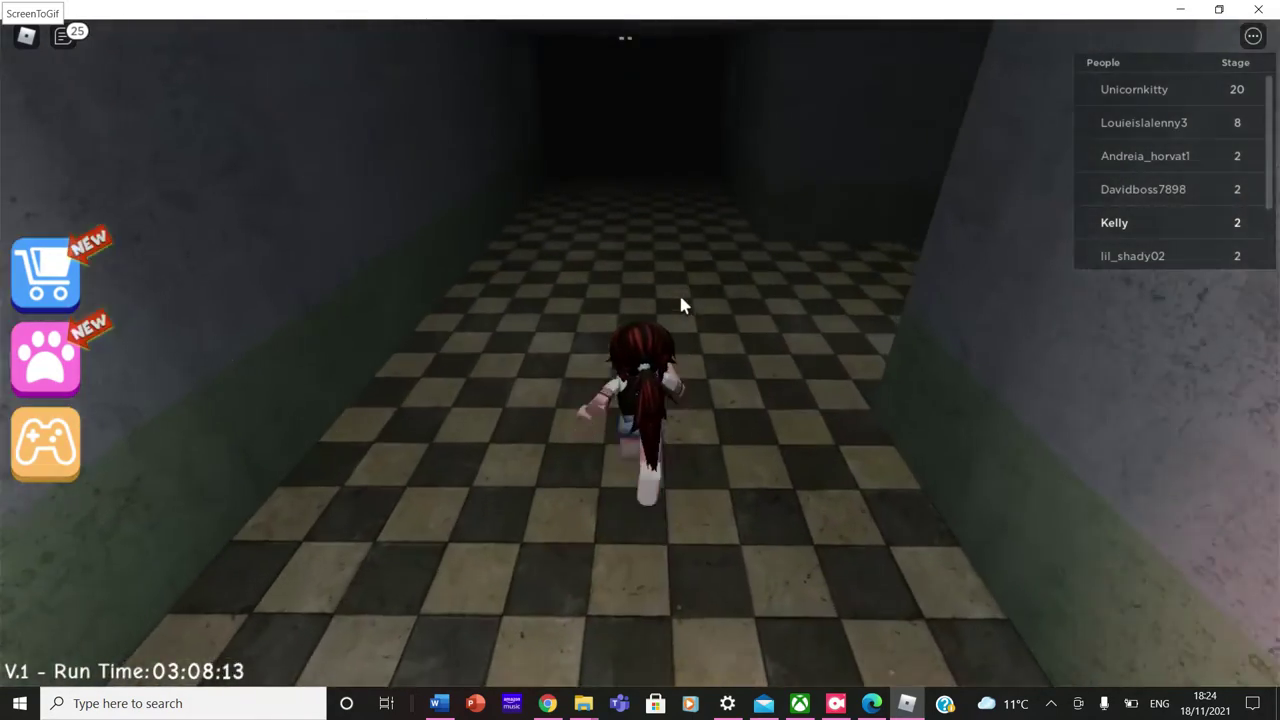
pyautogui.press('w')
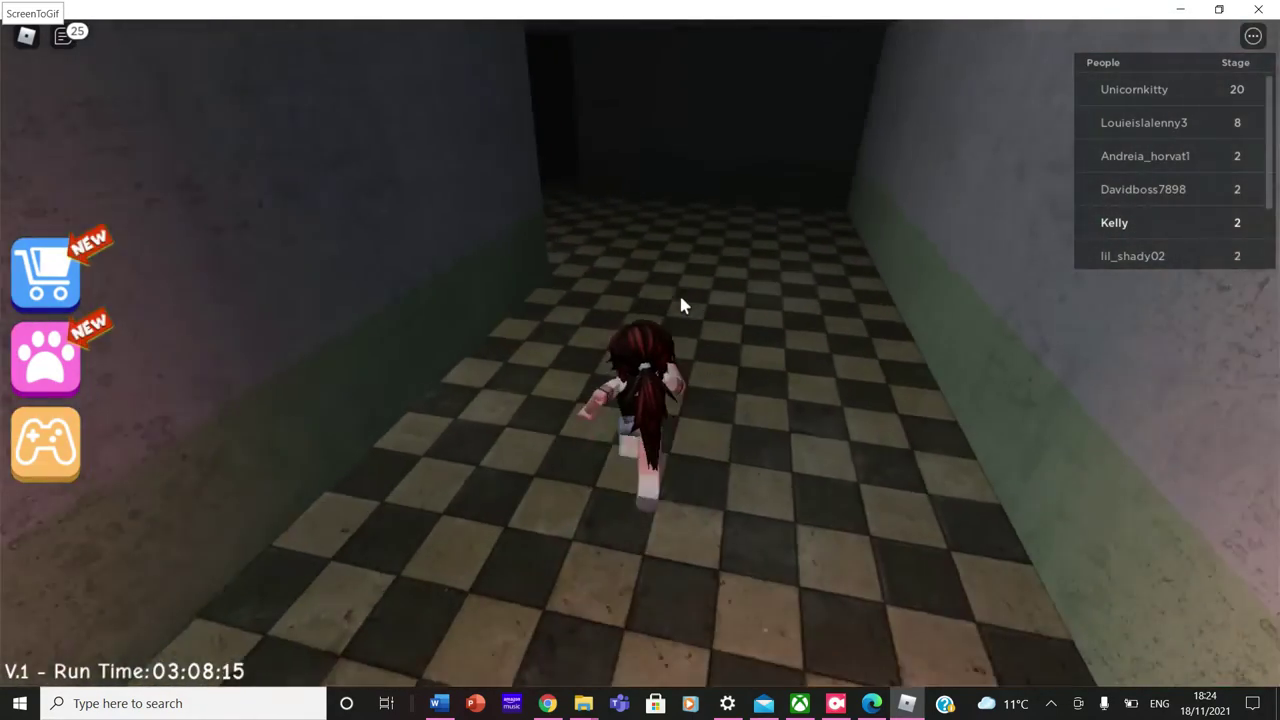
pyautogui.press('w')
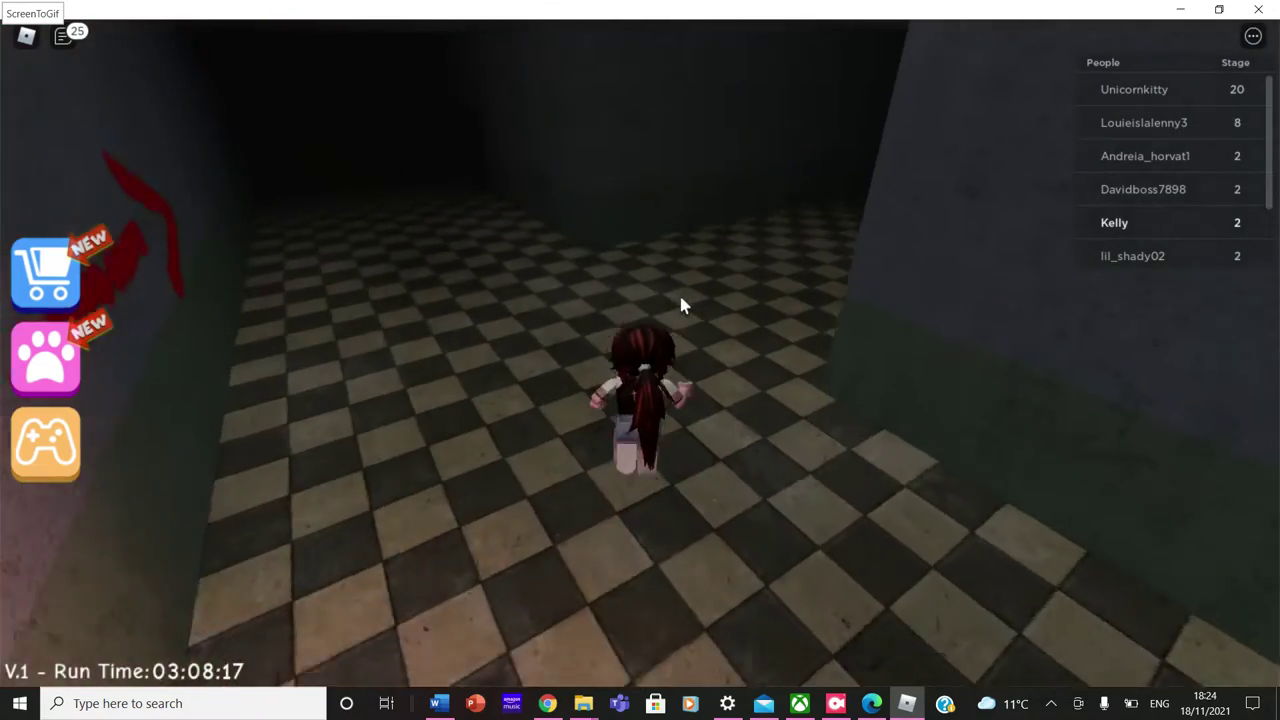
pyautogui.press('w')
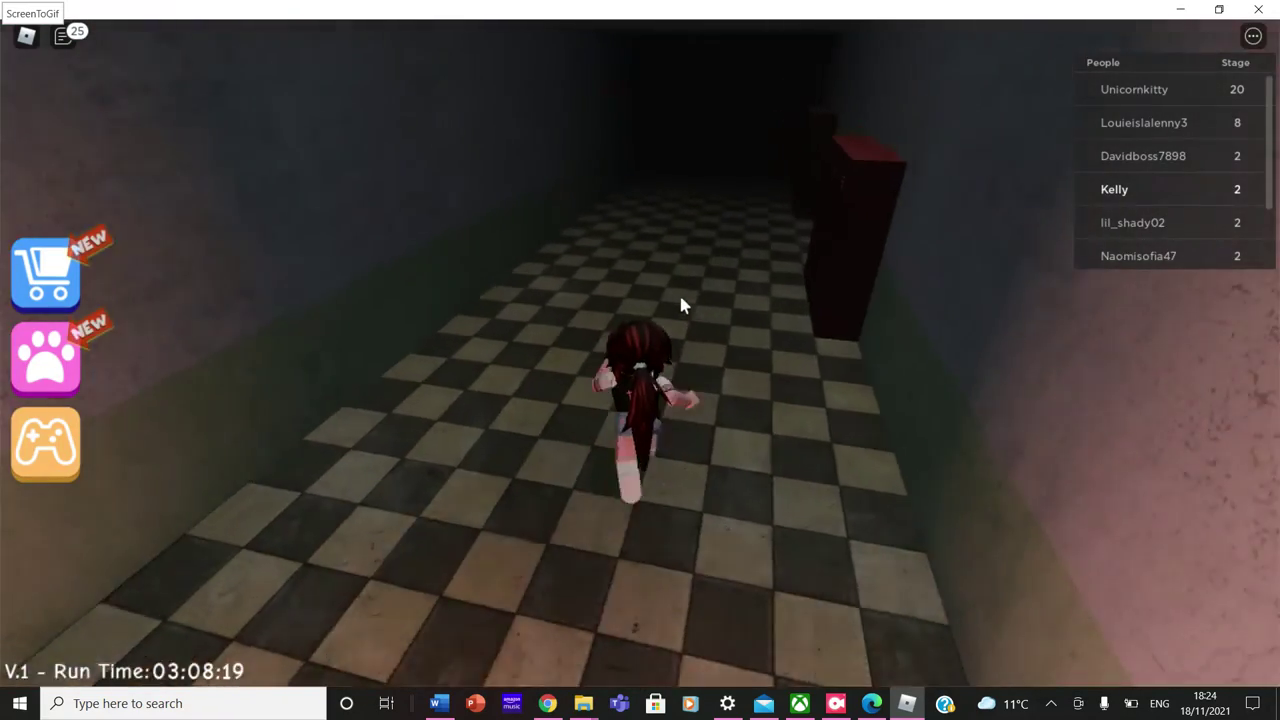
pyautogui.press('w')
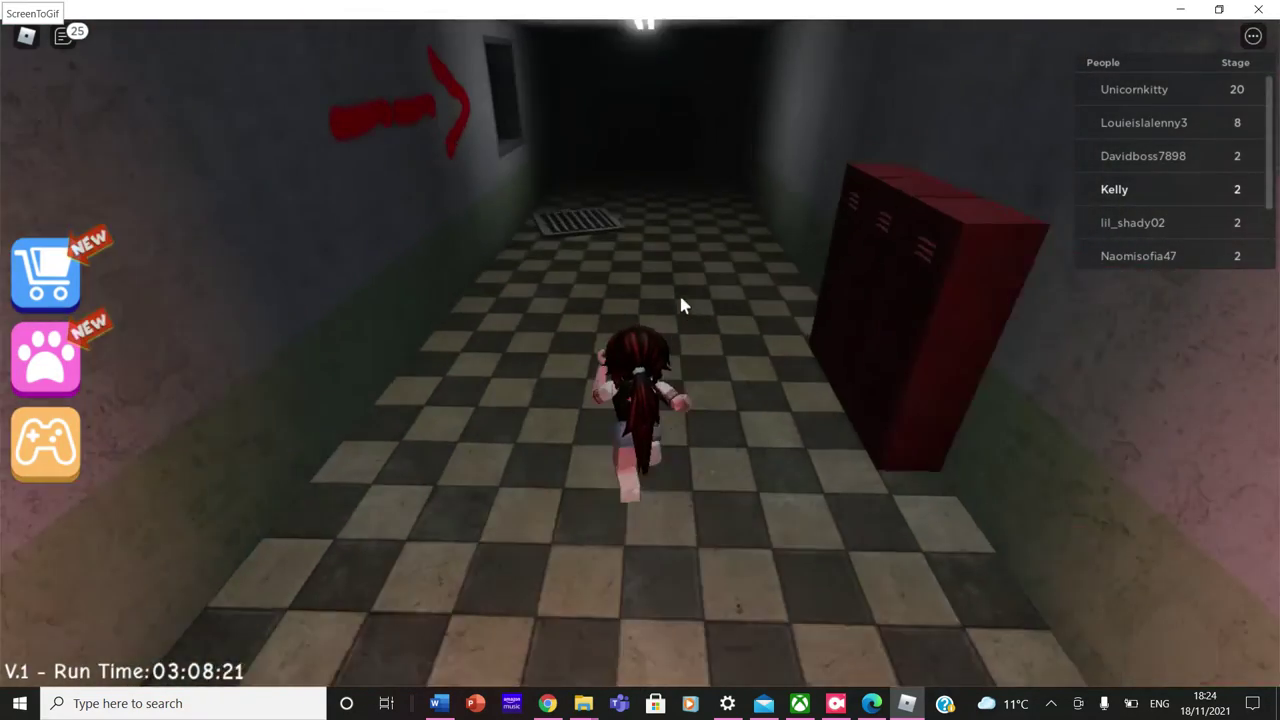
pyautogui.press('w')
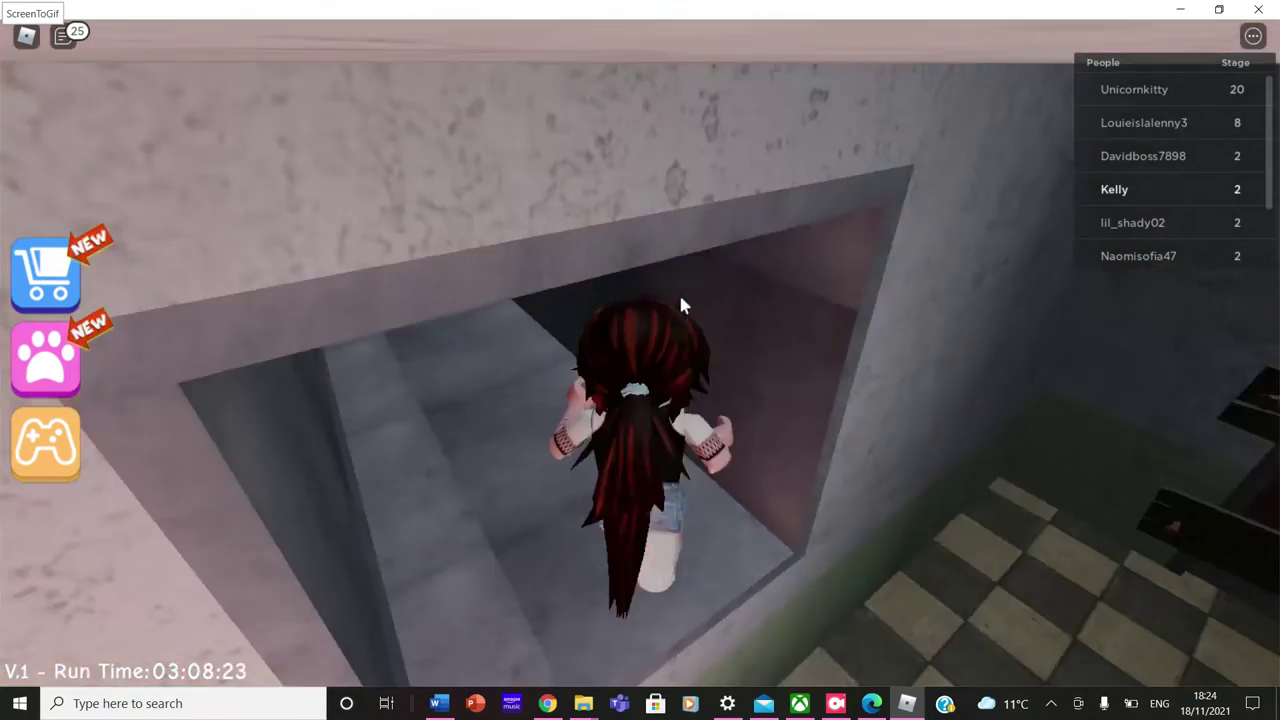
# Crawl through the vent and jump across the pink blocks onto the grey platform.
pyautogui.press('w')
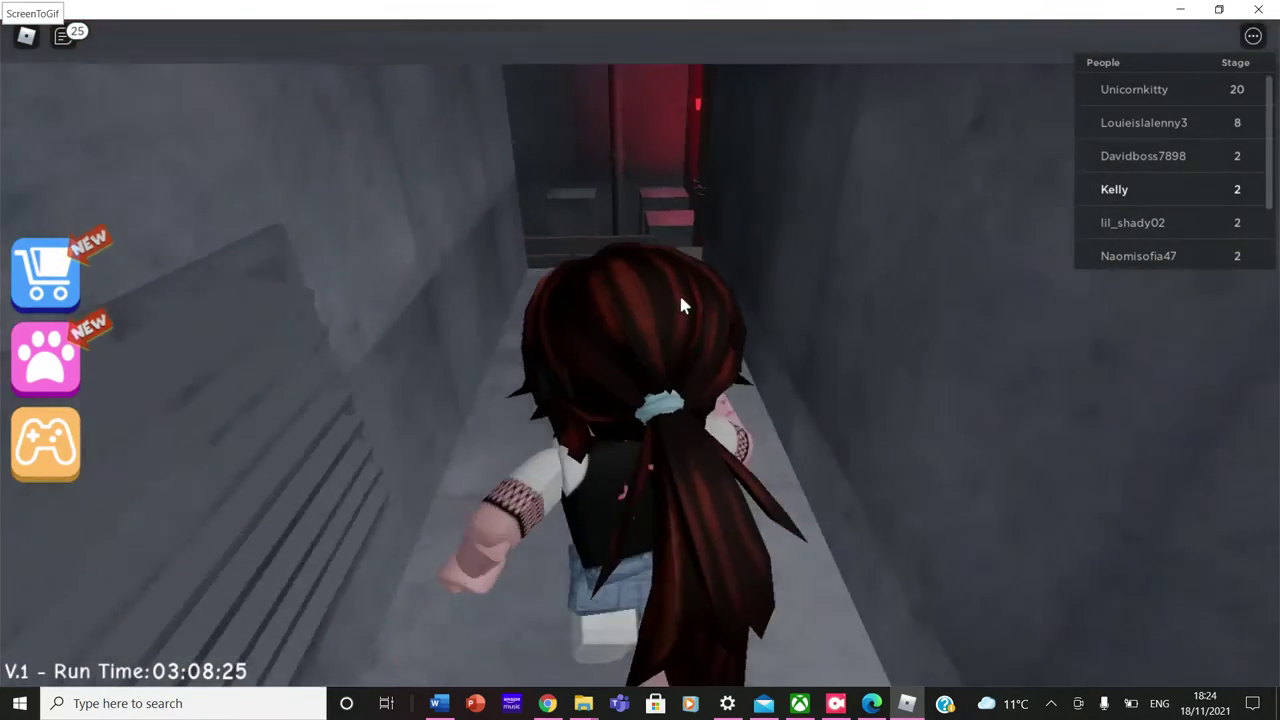
pyautogui.press('w')
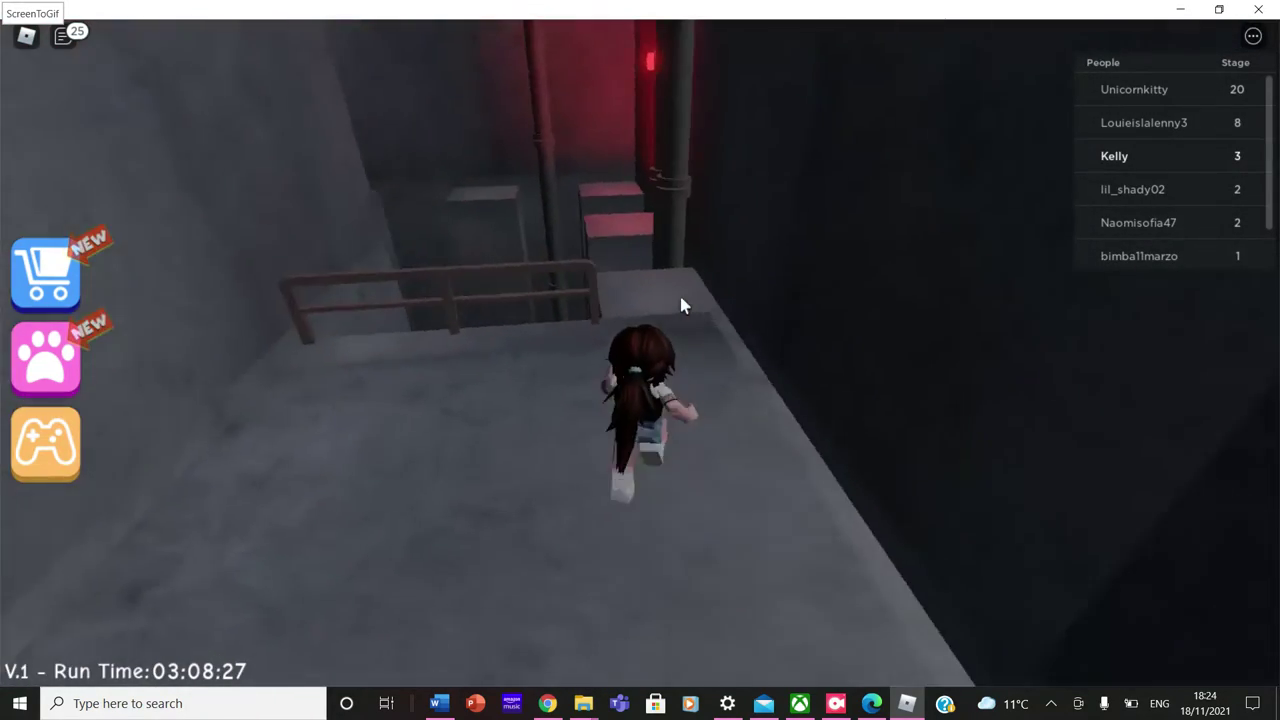
pyautogui.press('w')
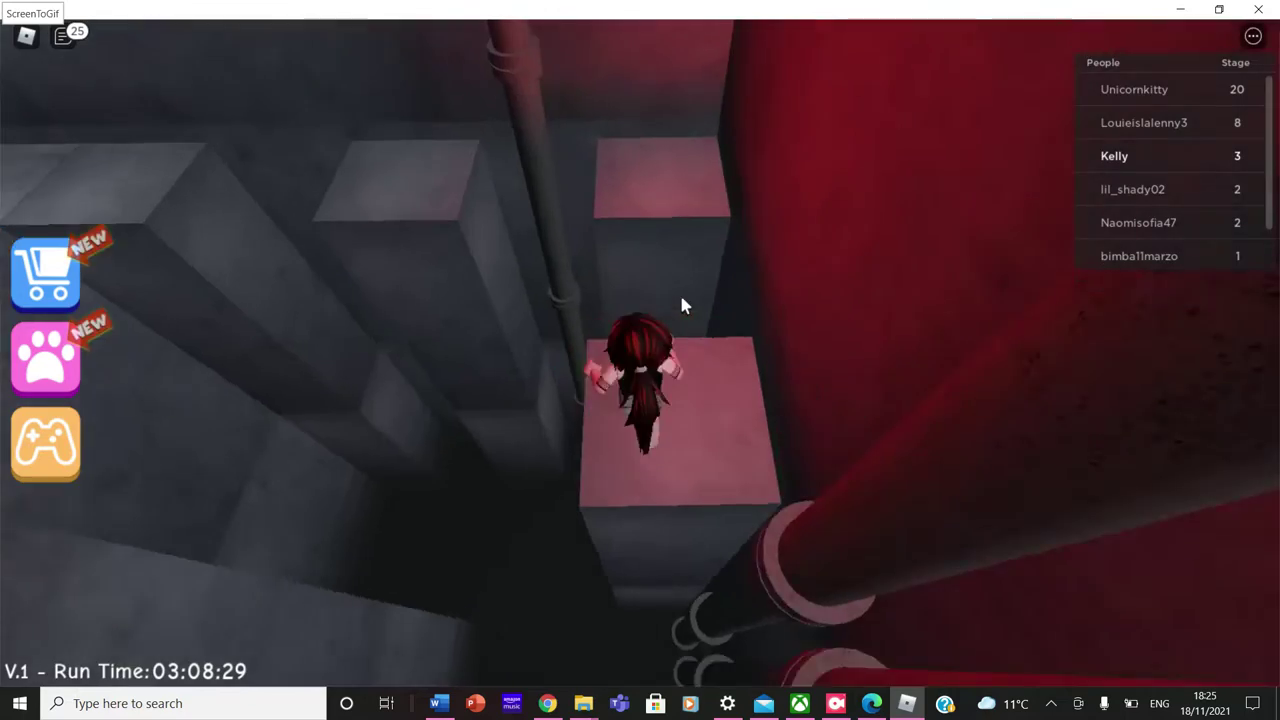
pyautogui.press('w')
pyautogui.press('space')
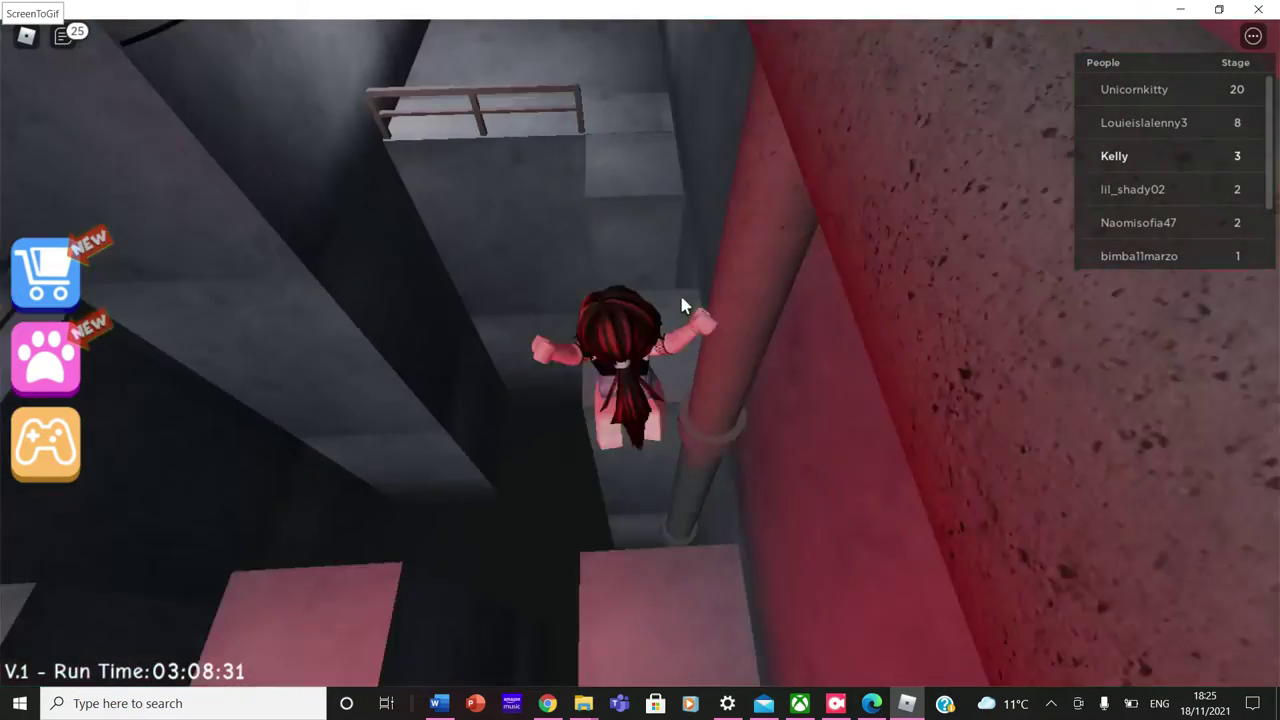
pyautogui.press('w')
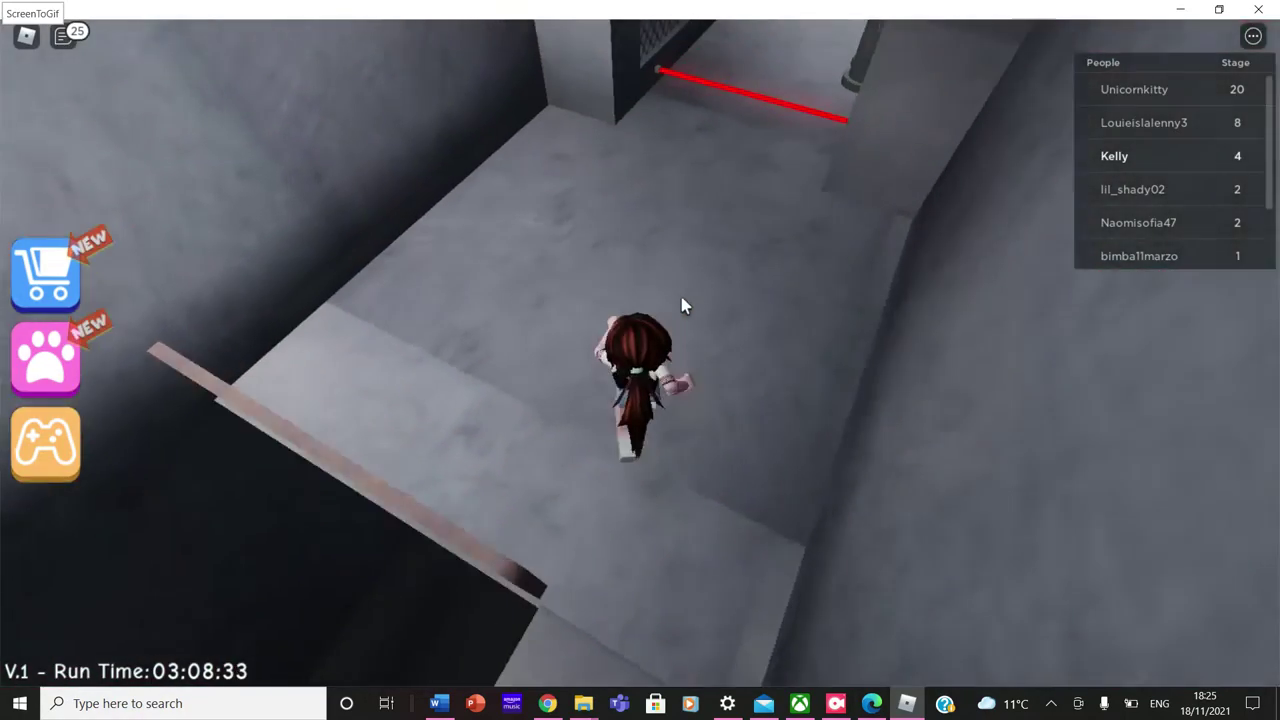
# Run through the red-laser corridor onto the fan grate and the next checkpoint.
pyautogui.press('w')
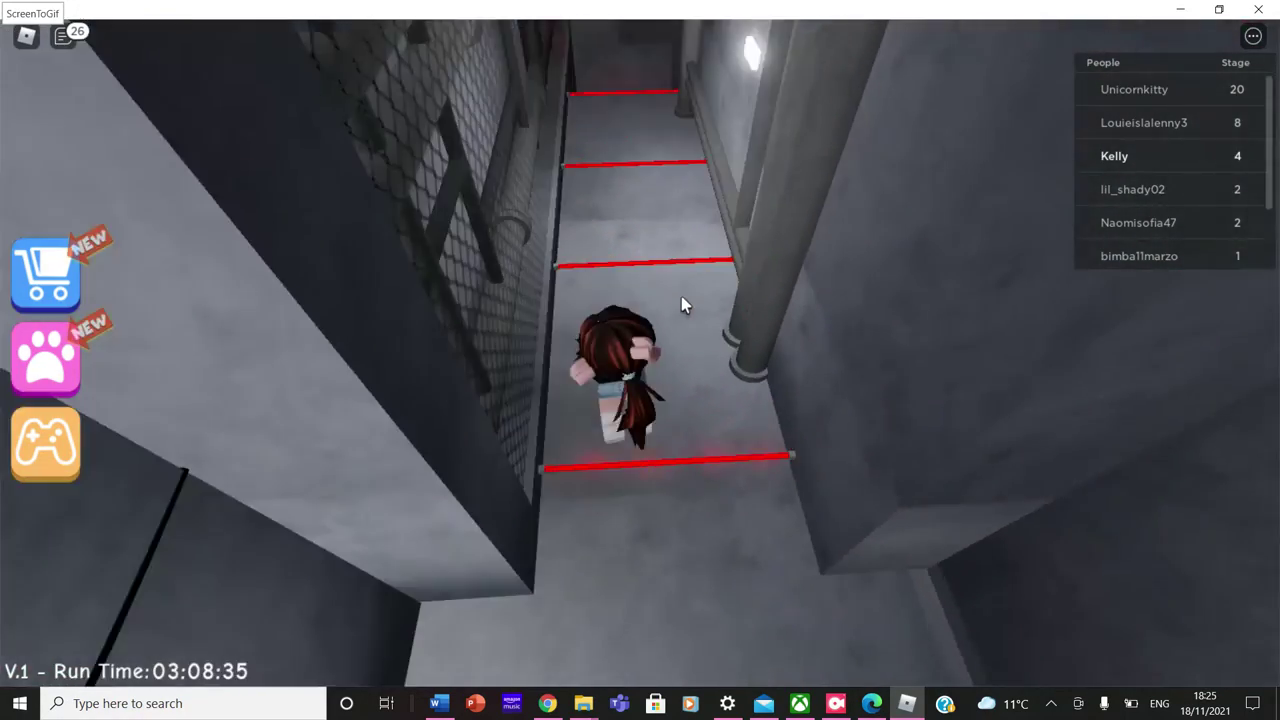
pyautogui.press('w')
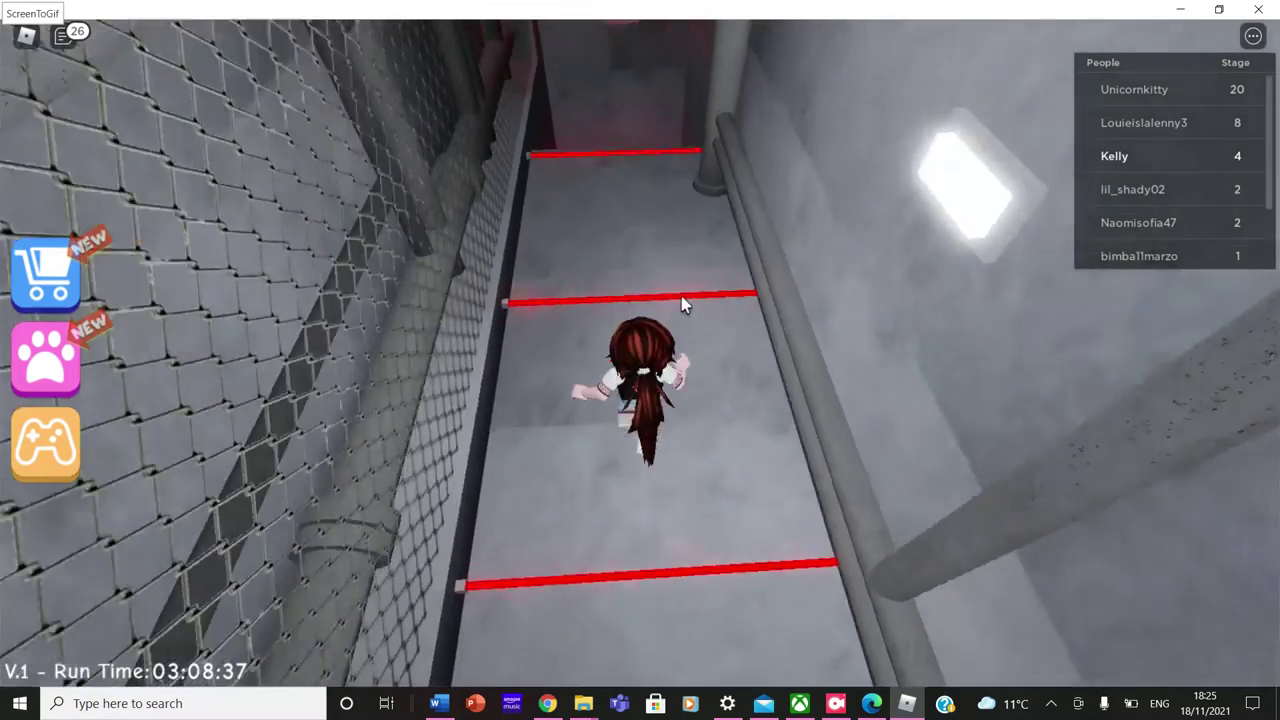
pyautogui.press('w')
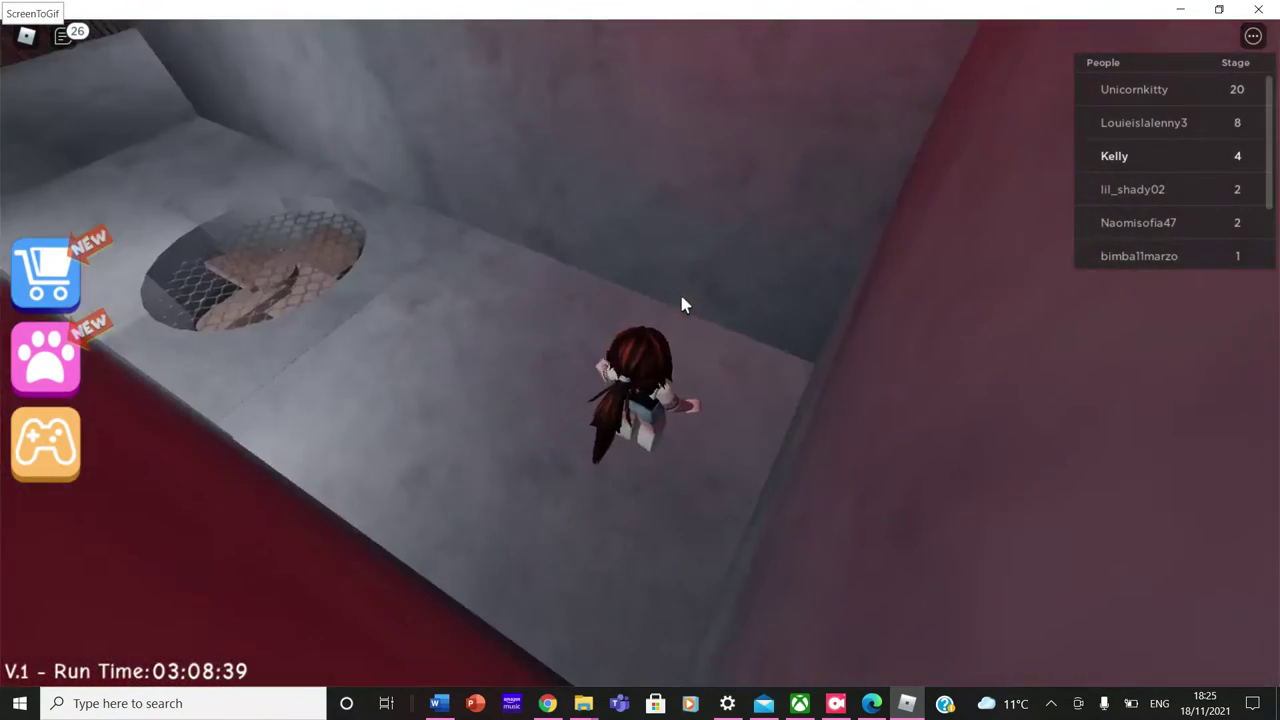
pyautogui.press('w')
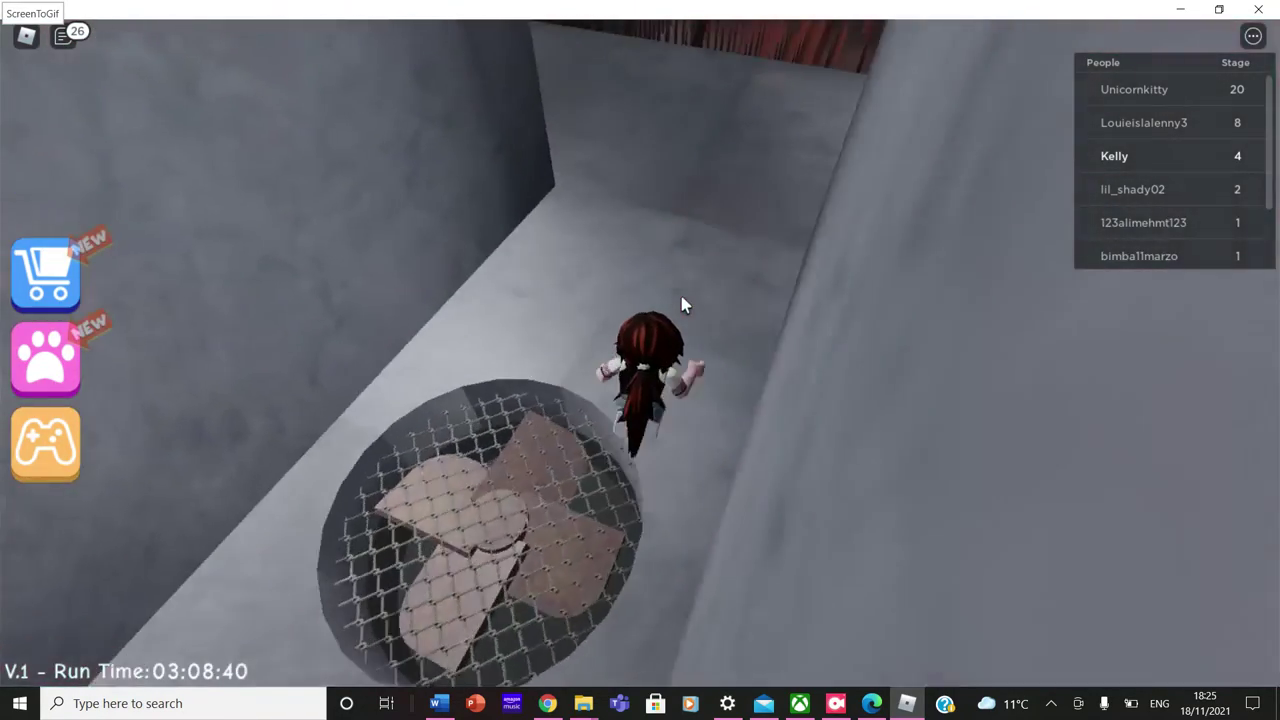
pyautogui.press('w')
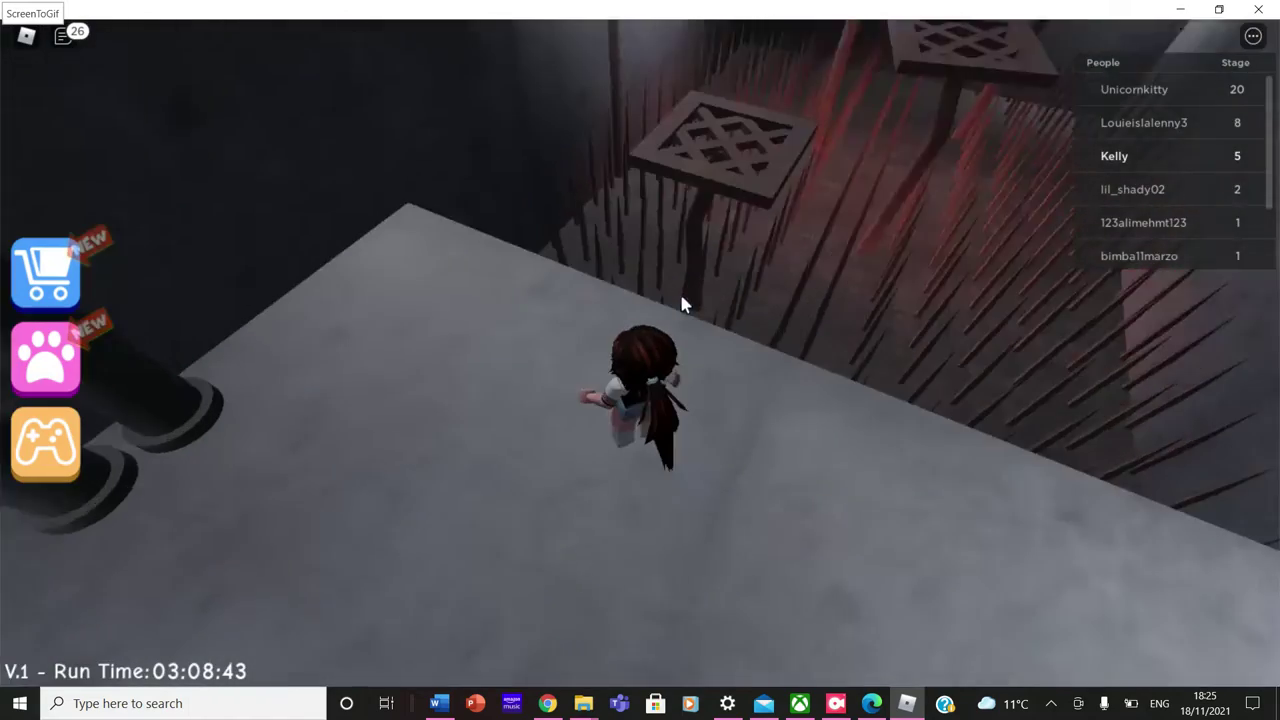
# Jump across the grates over the spike pit, then run away from the Mini Helicopter offer.
pyautogui.press('space')
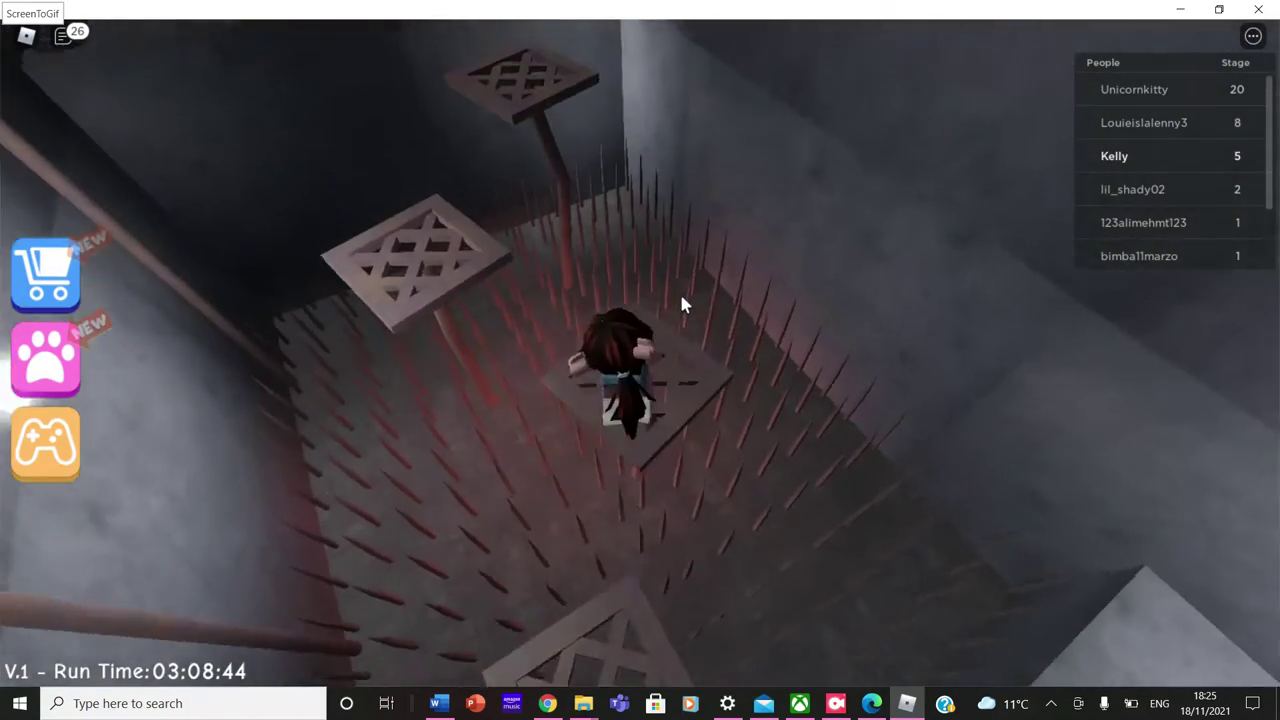
pyautogui.press('w')
pyautogui.press('space')
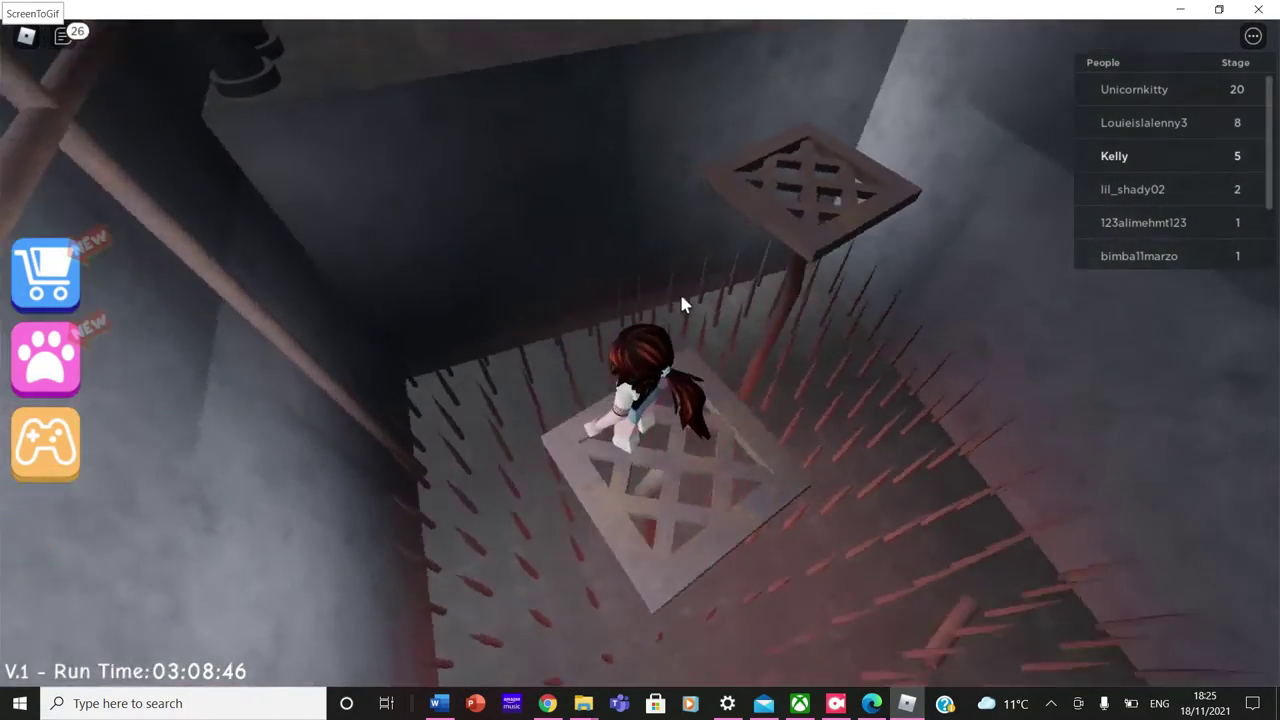
pyautogui.press('space')
pyautogui.press('space')
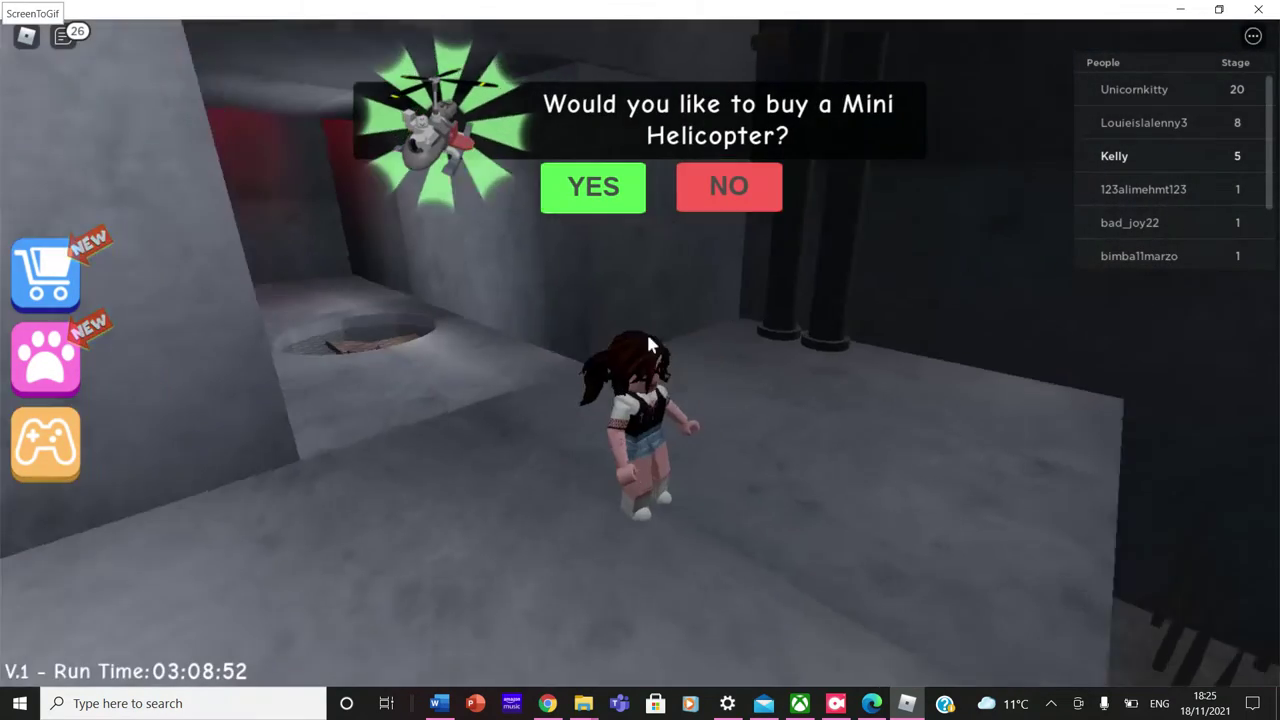
pyautogui.press('w')
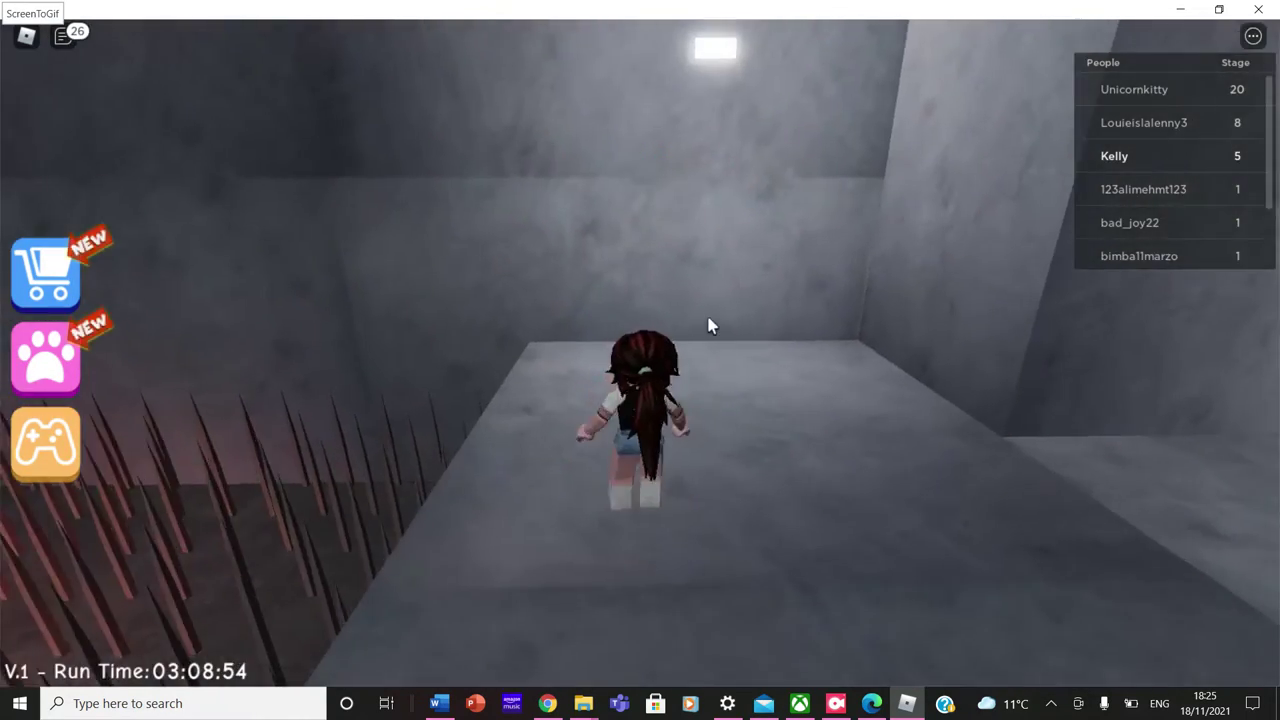
# Hop across the grates above the spikes and run through the spiked corridor.
pyautogui.press('w')
pyautogui.press('space')
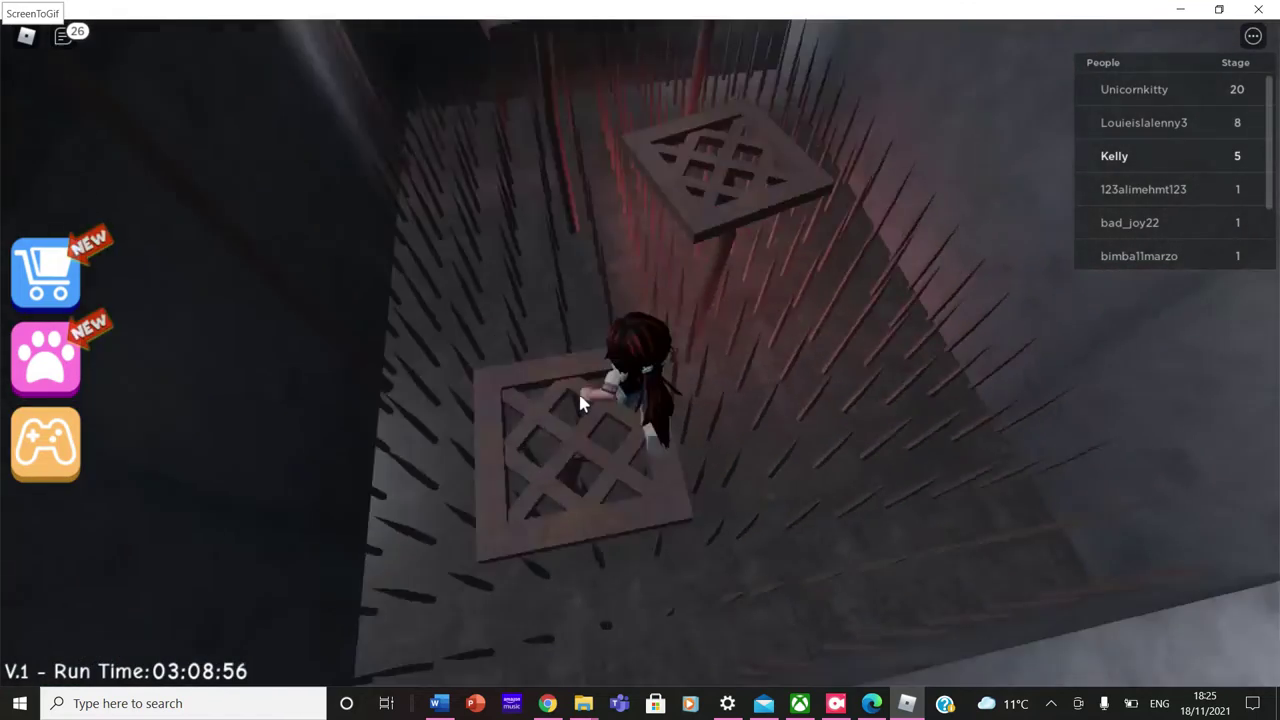
pyautogui.press('w')
pyautogui.press('space')
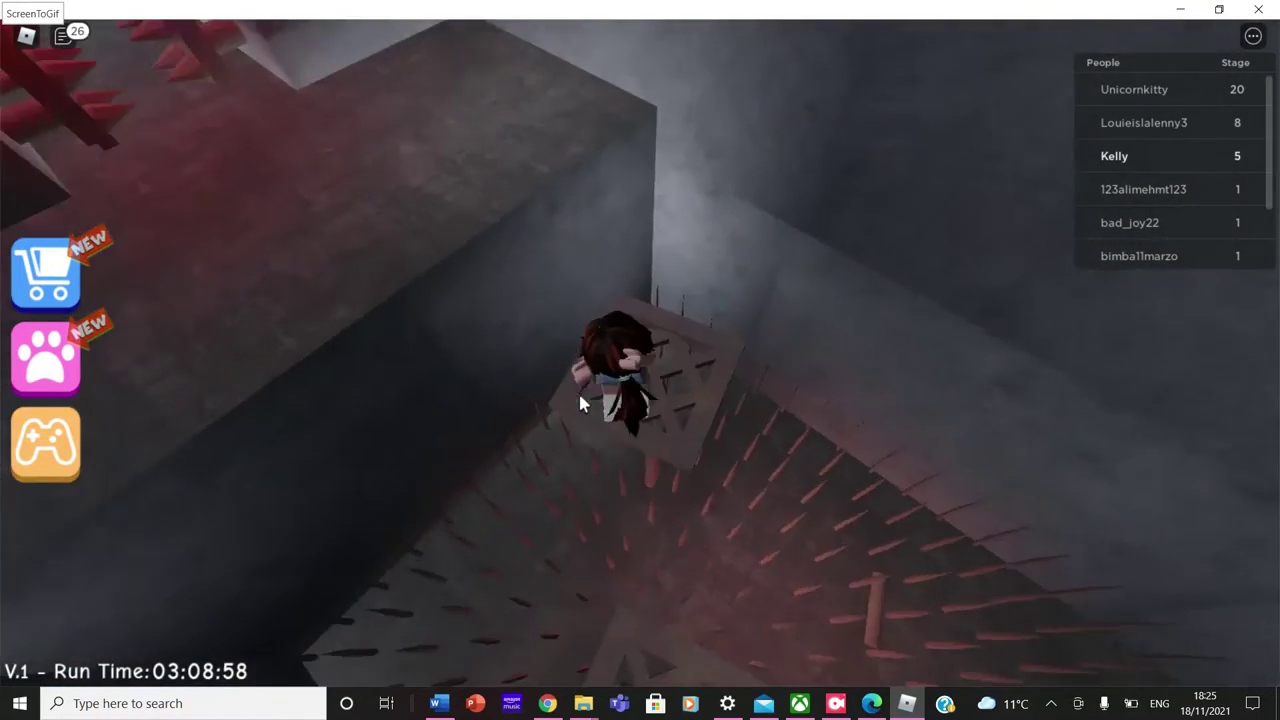
pyautogui.press('w')
pyautogui.press('space')
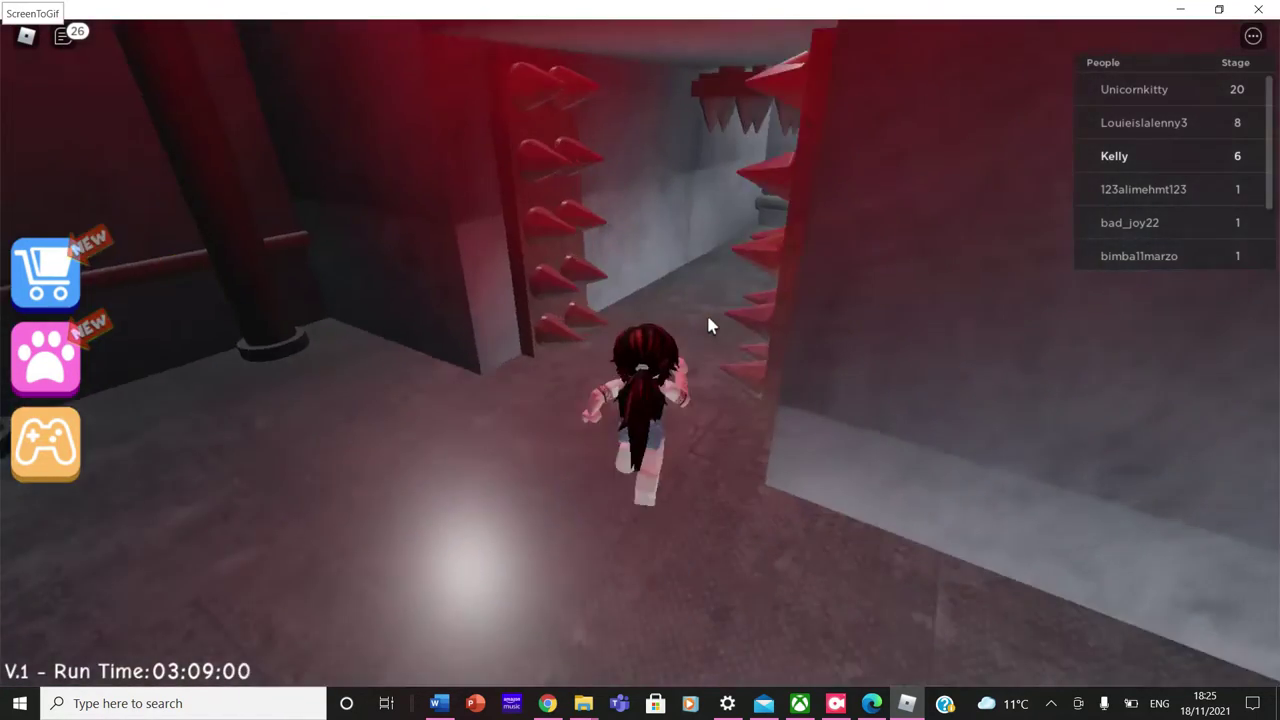
pyautogui.press('w')
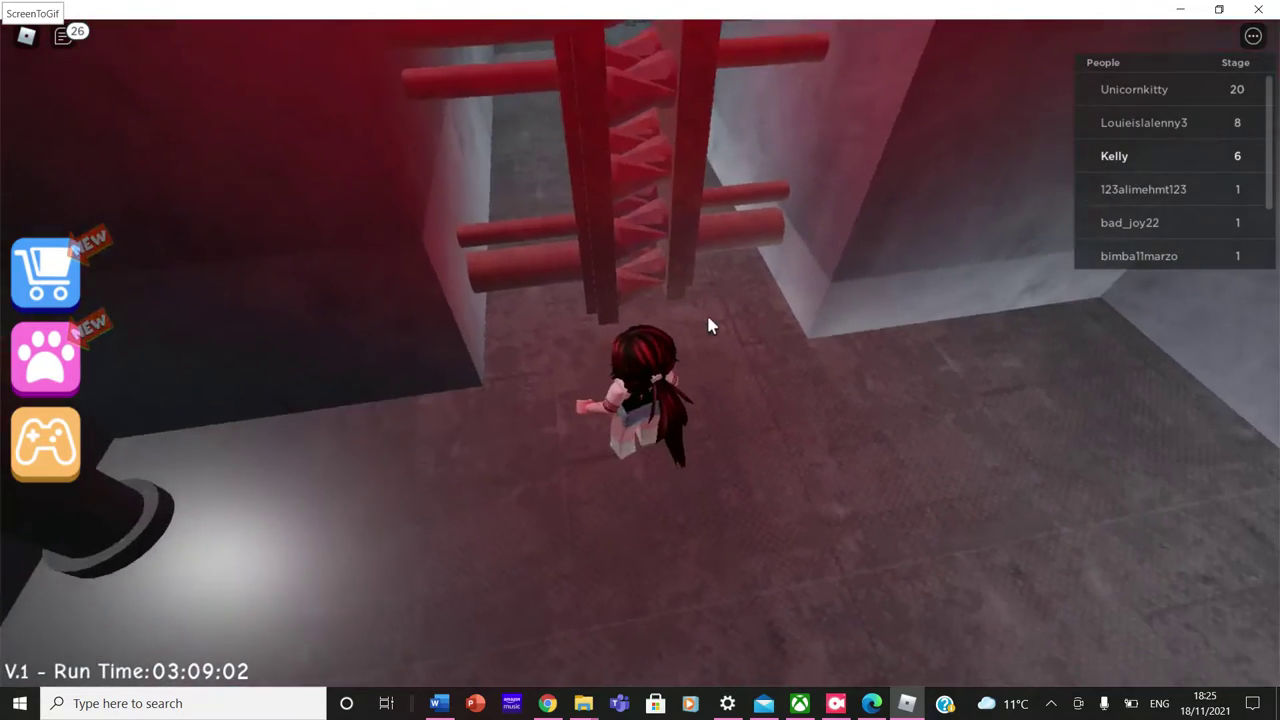
pyautogui.press('w')
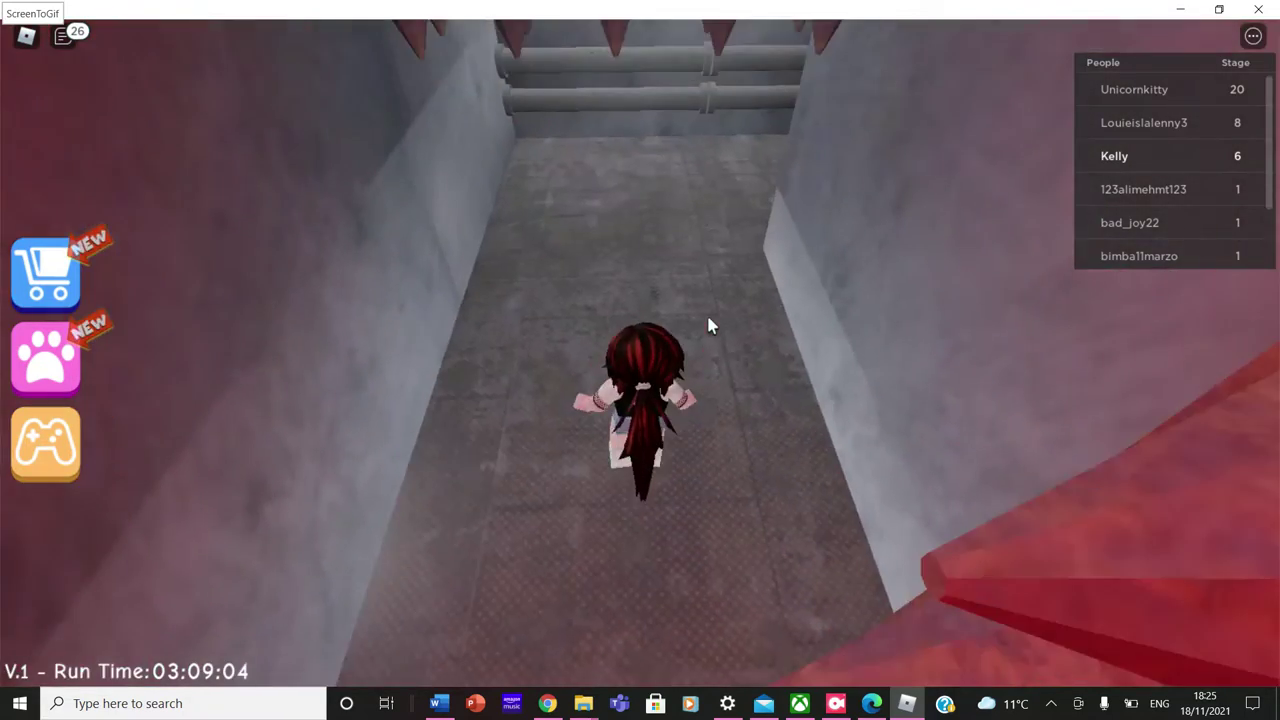
pyautogui.press('w')
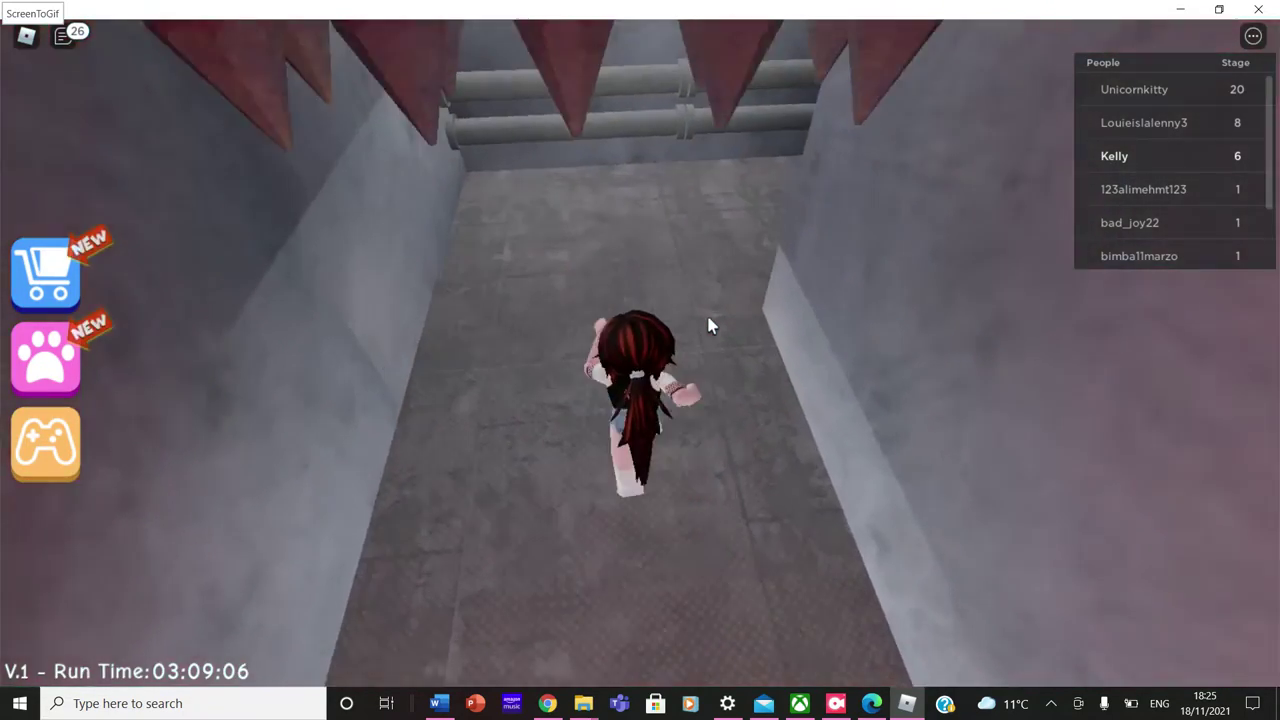
# Climb the ladder shaft, pass under the rotating fan, and run out into the gym.
pyautogui.press('w')
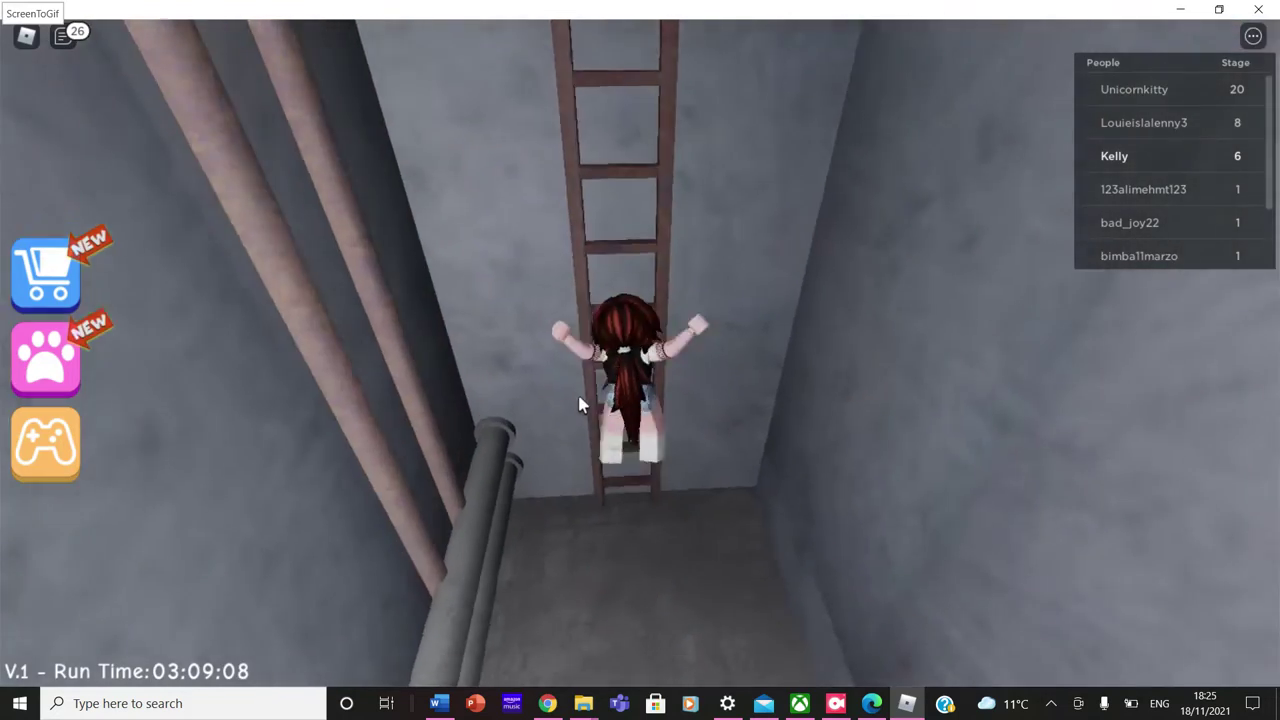
pyautogui.press('w')
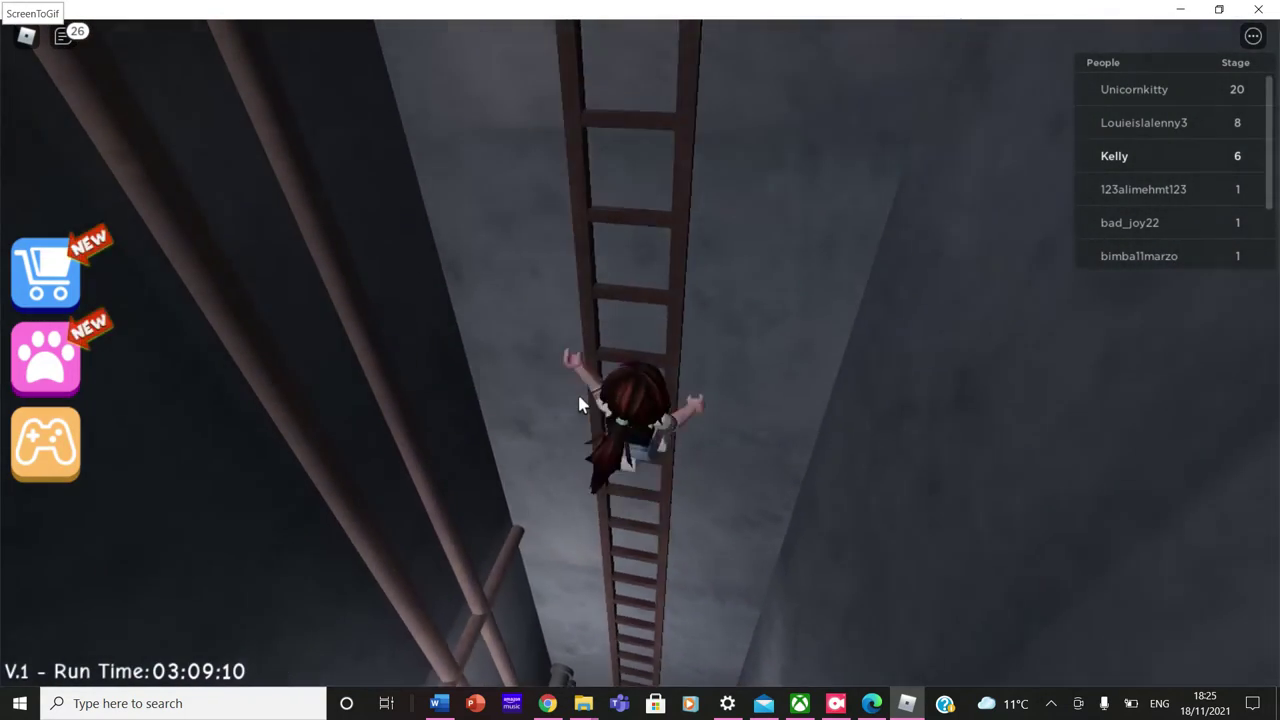
pyautogui.press('w')
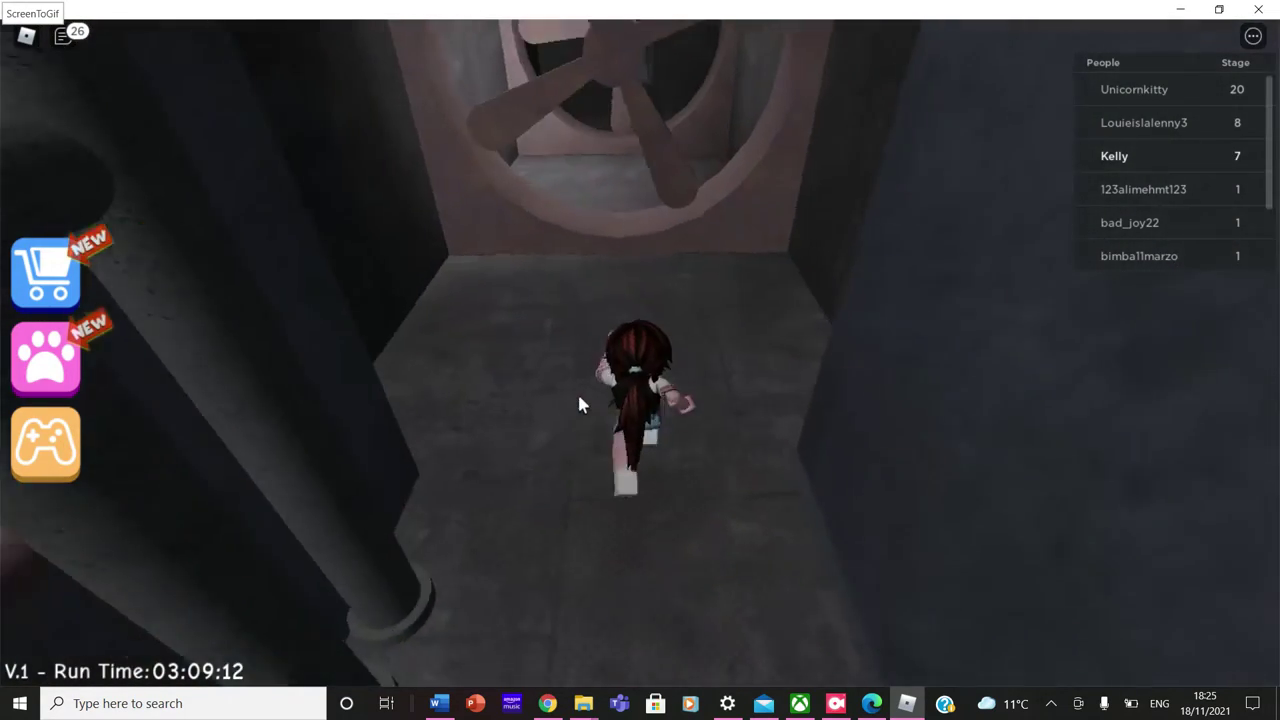
pyautogui.press('w')
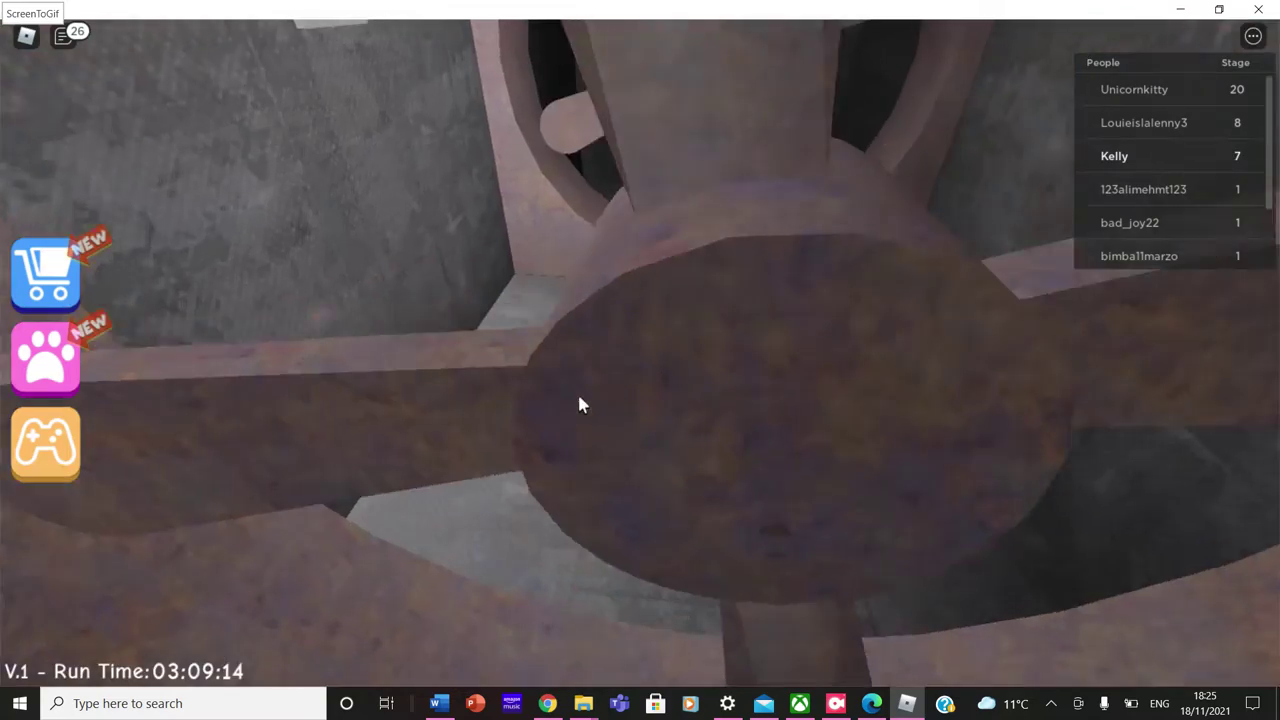
pyautogui.press('w')
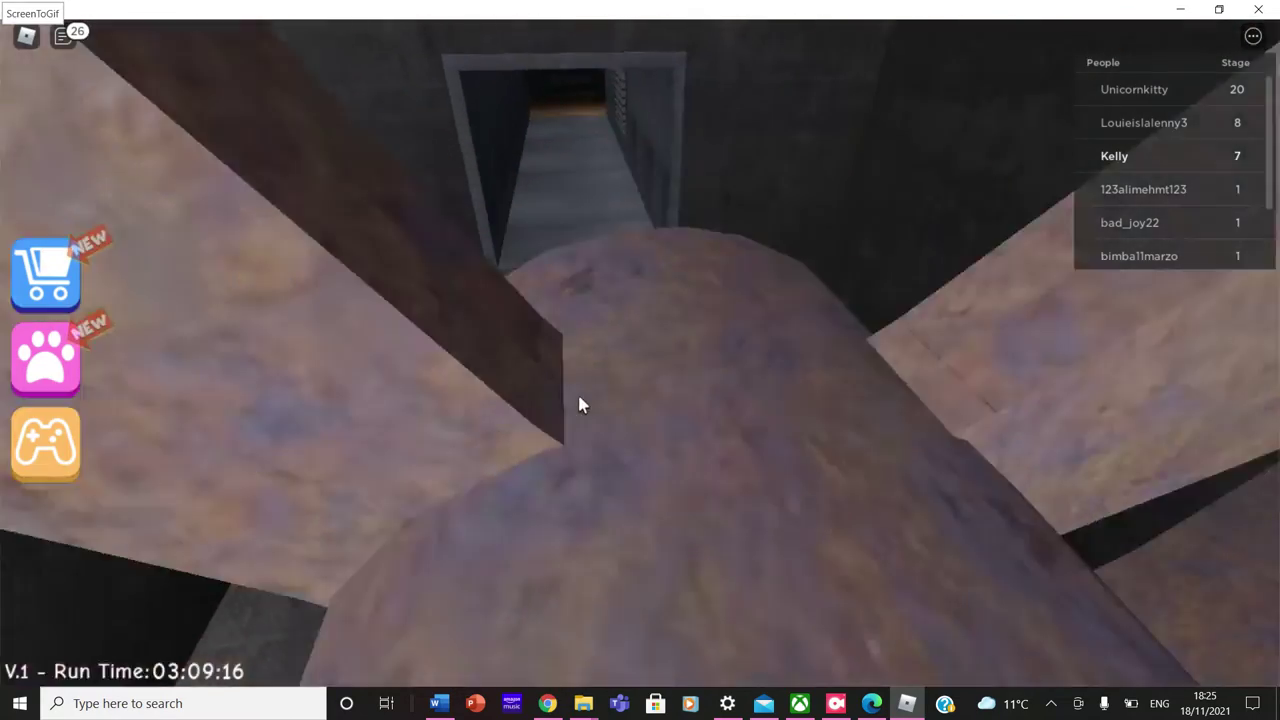
pyautogui.press('w')
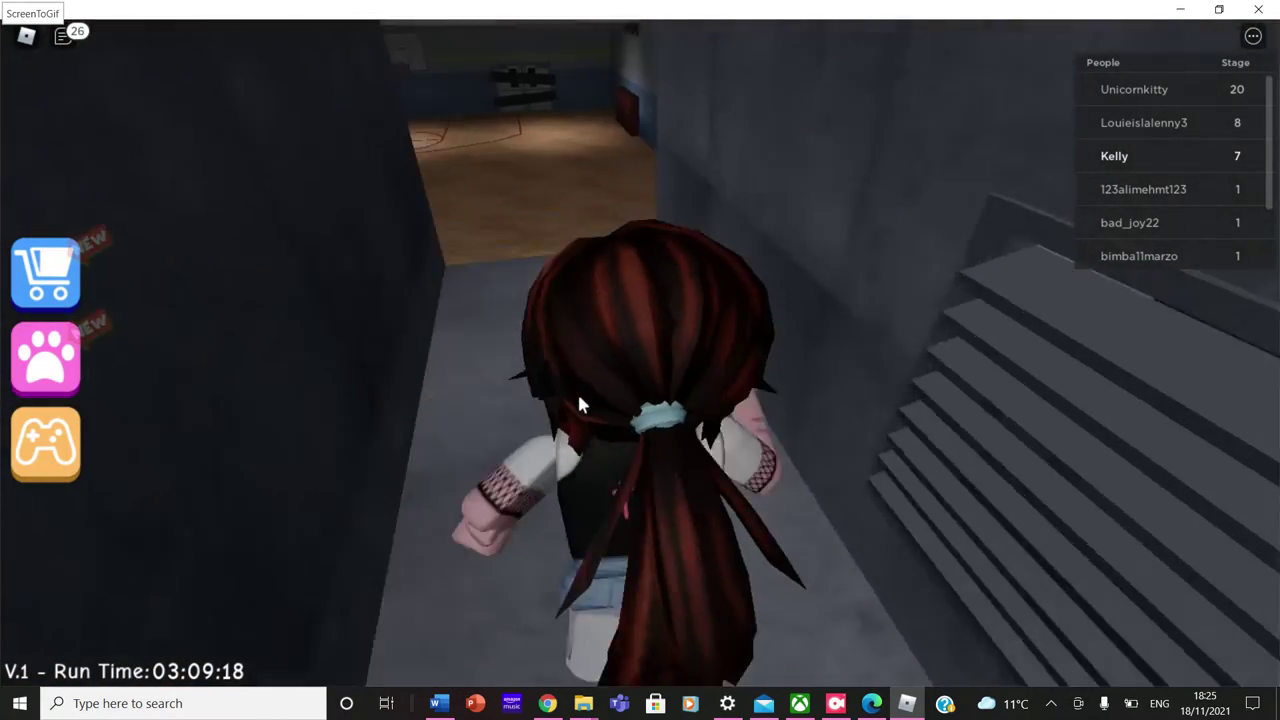
pyautogui.press('w')
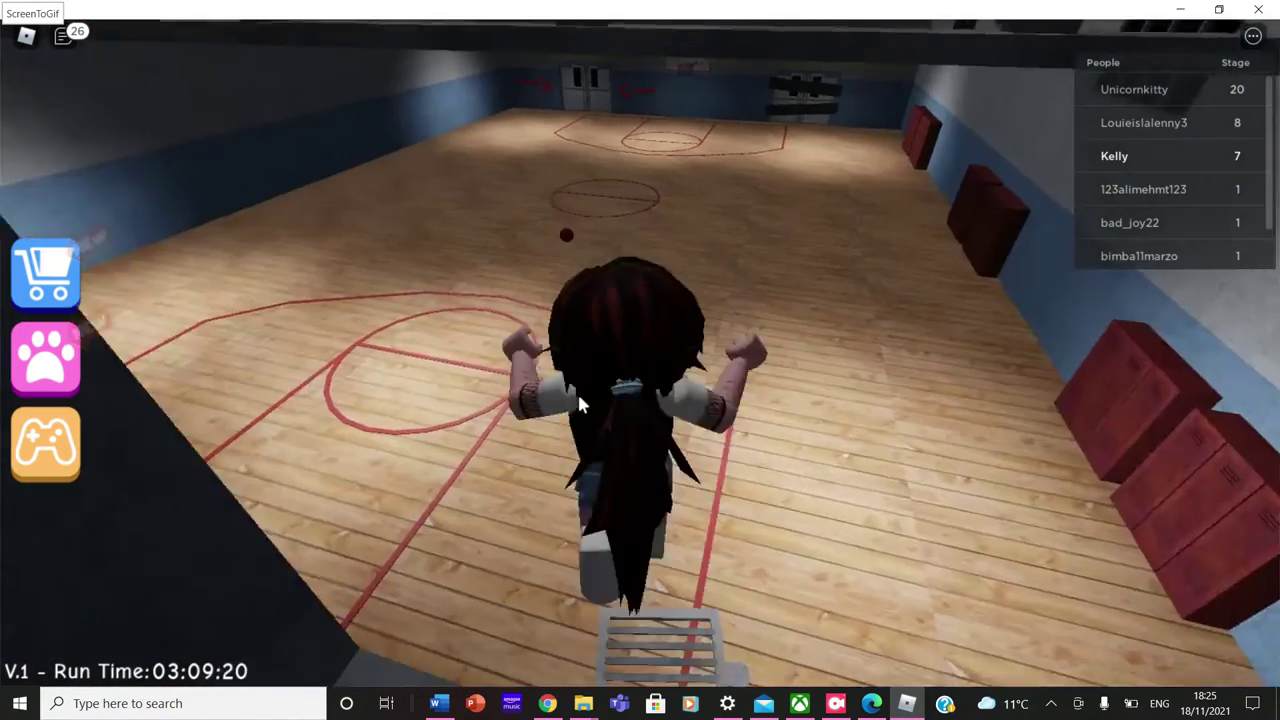
# Run across the gym toward the doors, then flee back from the pink enemy.
pyautogui.press('w')
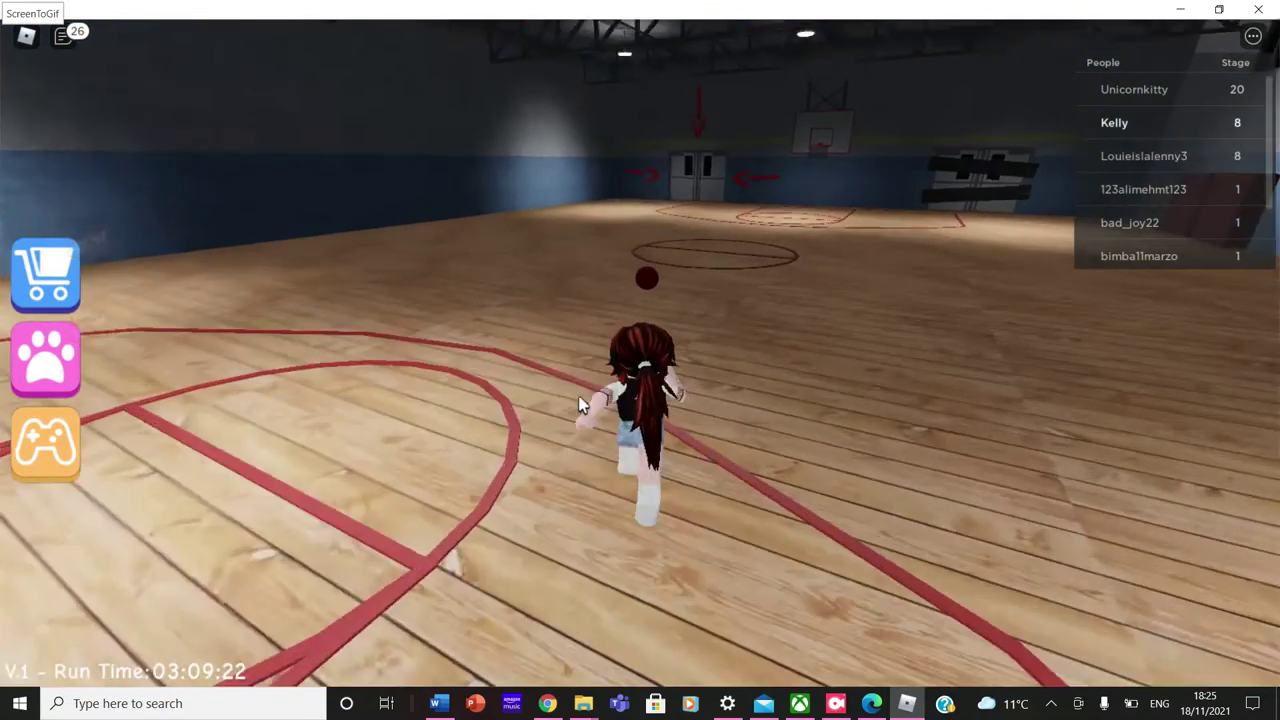
pyautogui.press('w')
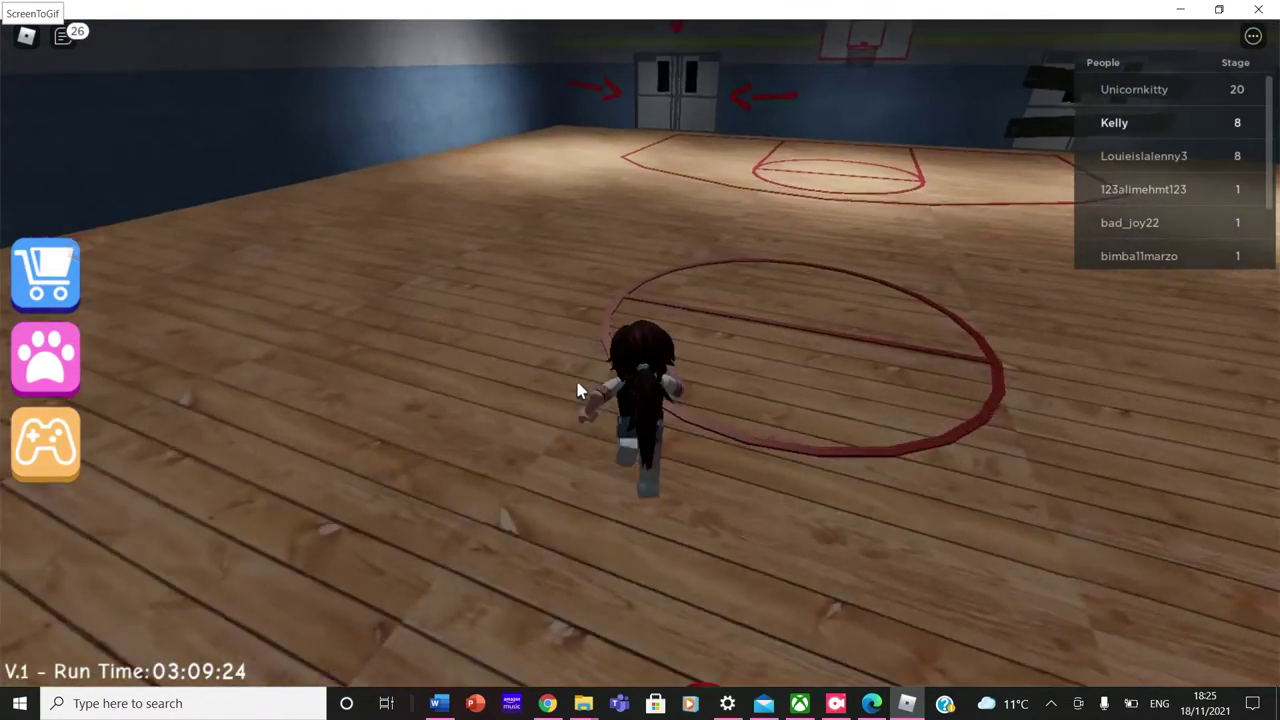
pyautogui.press('w')
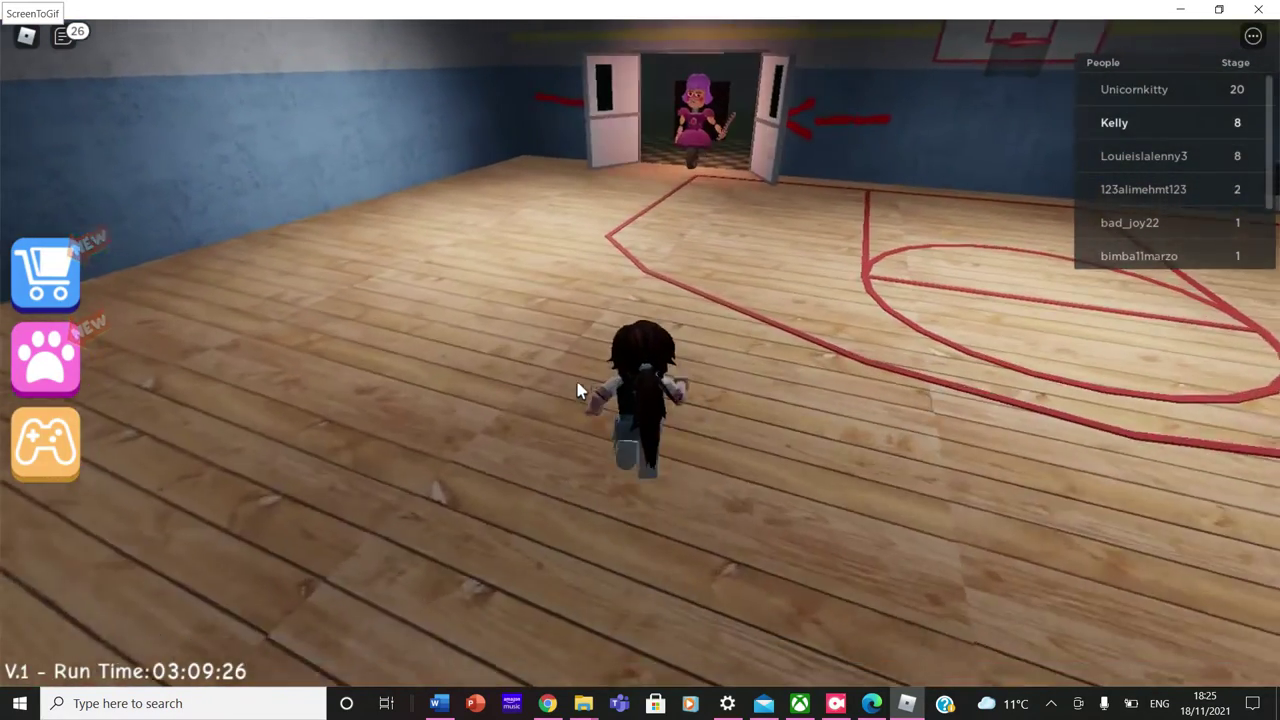
pyautogui.press('s')
pyautogui.press('s')
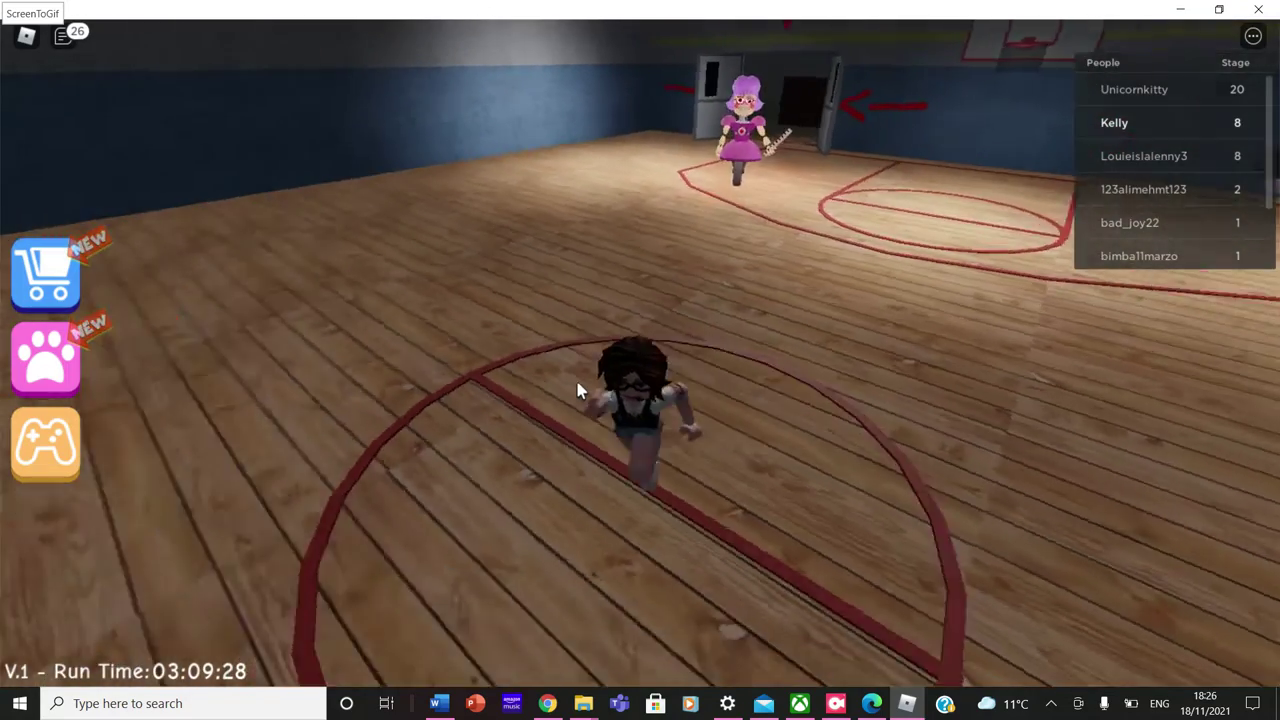
pyautogui.press('s')
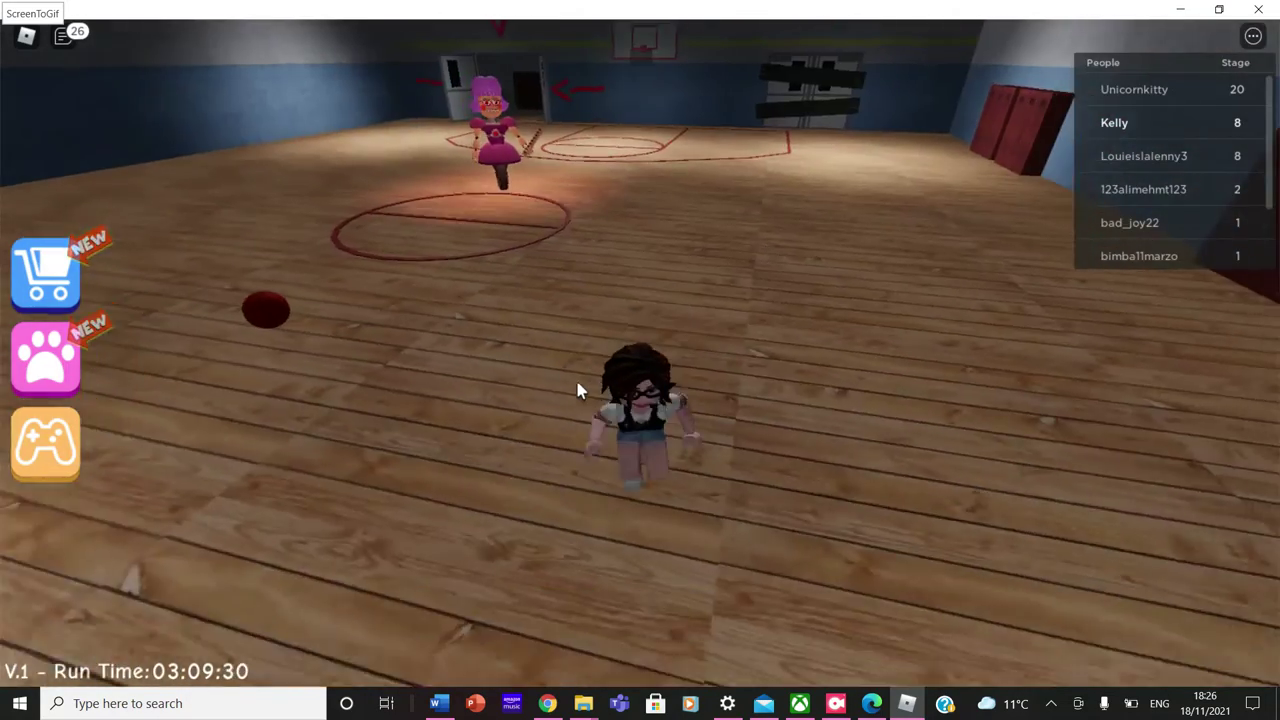
pyautogui.press('w')
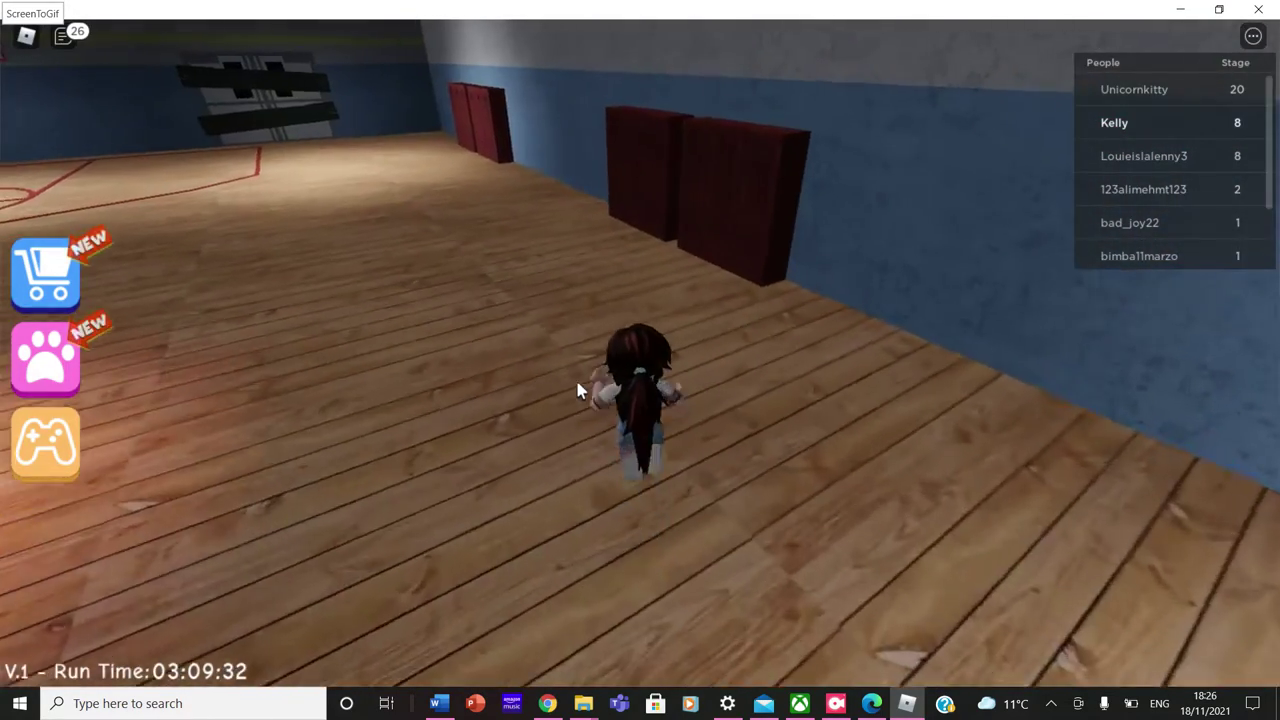
# Cross the court through the arrowed doorway into the checkered hallway, then decline the Hoverboard.
pyautogui.press('Left')
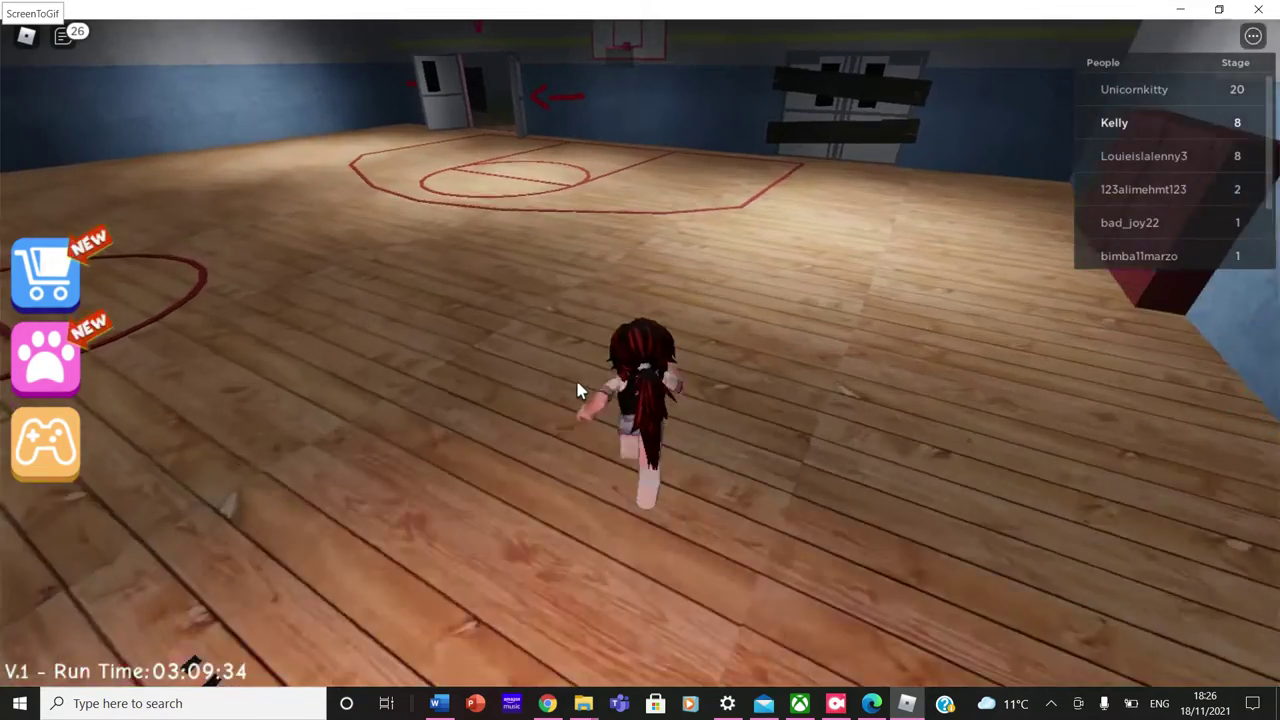
pyautogui.press('w')
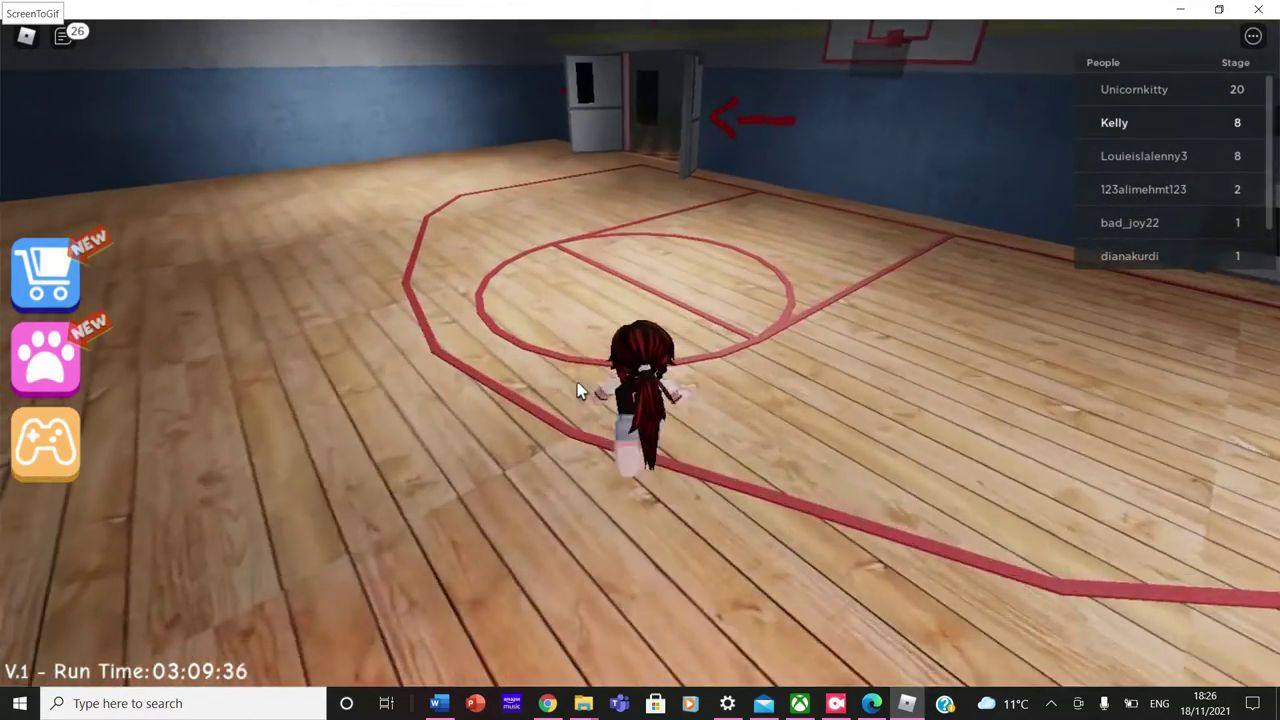
pyautogui.press('w')
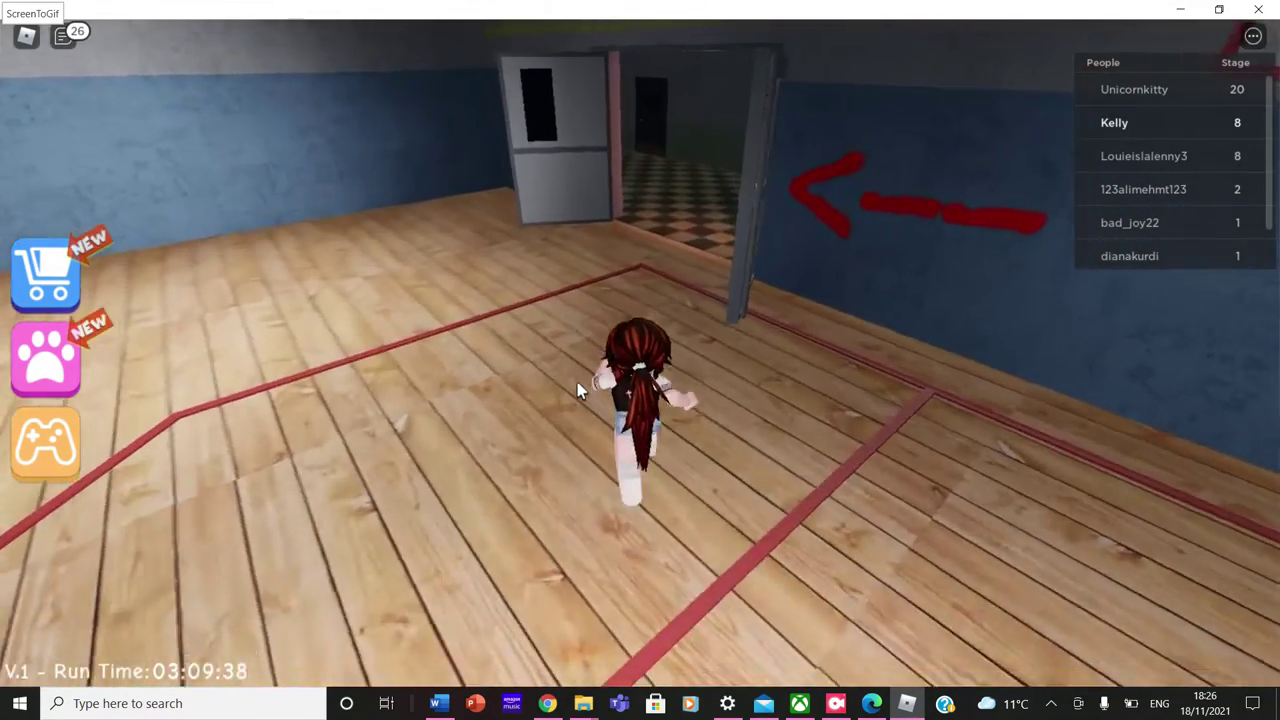
pyautogui.press('w')
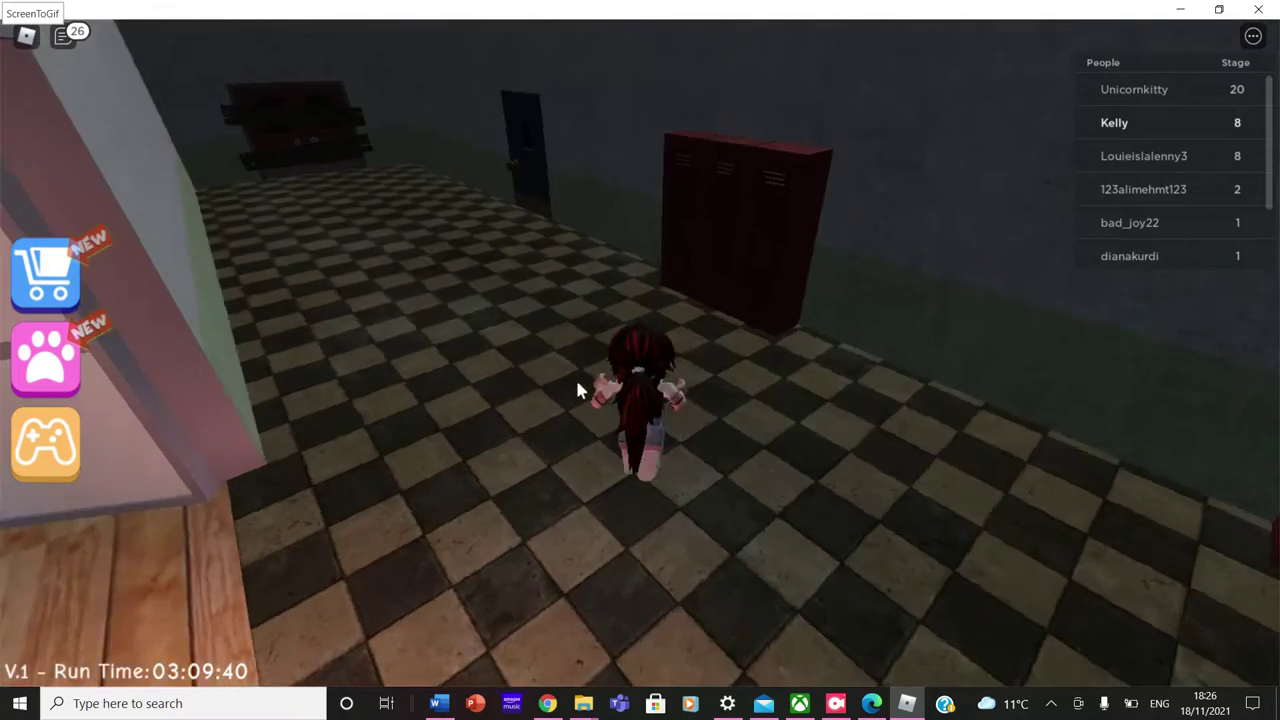
pyautogui.press('w')
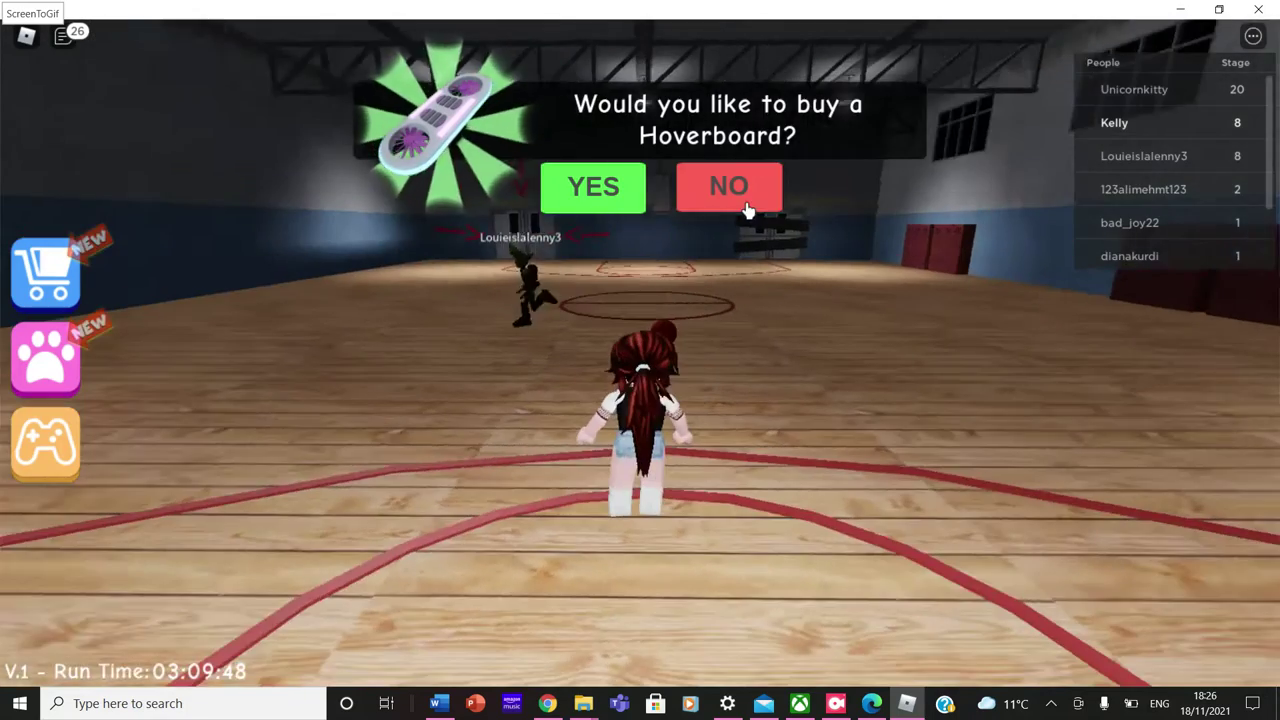
pyautogui.click(749, 189)
# Turn the avatar around and run across the gym toward the exit doors.
pyautogui.press('Left')
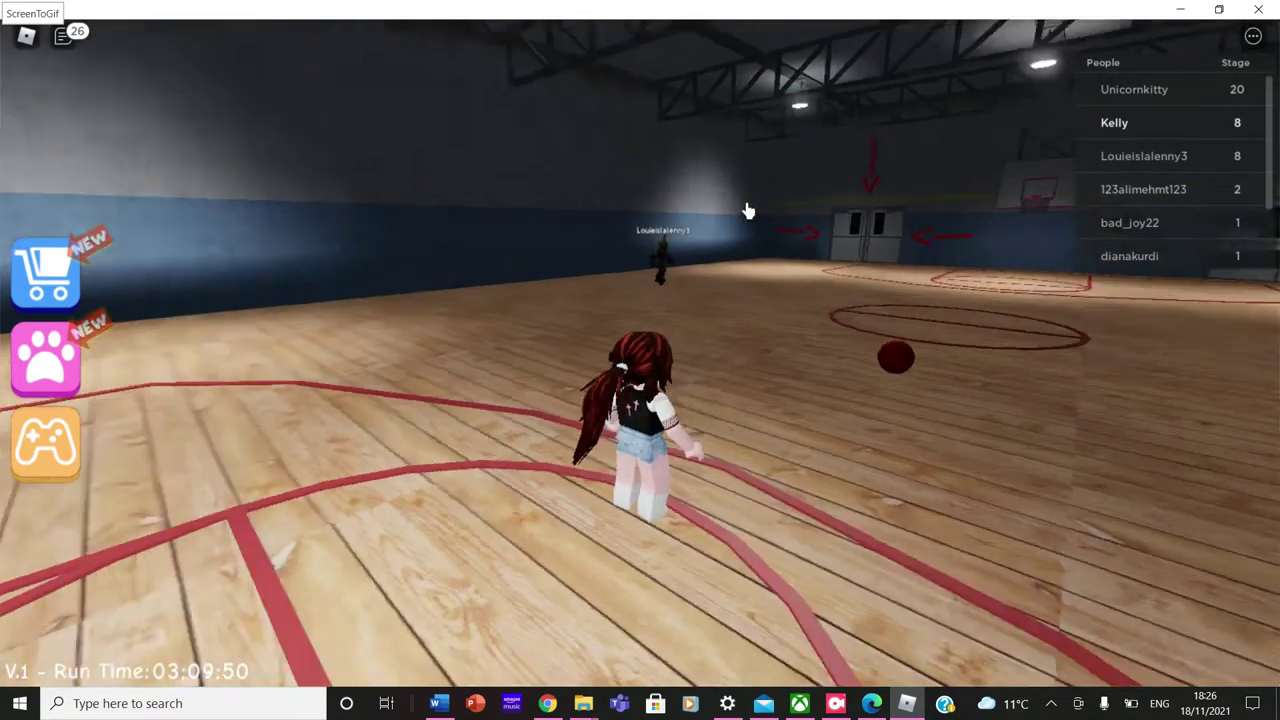
pyautogui.press('Right')
pyautogui.press('w')
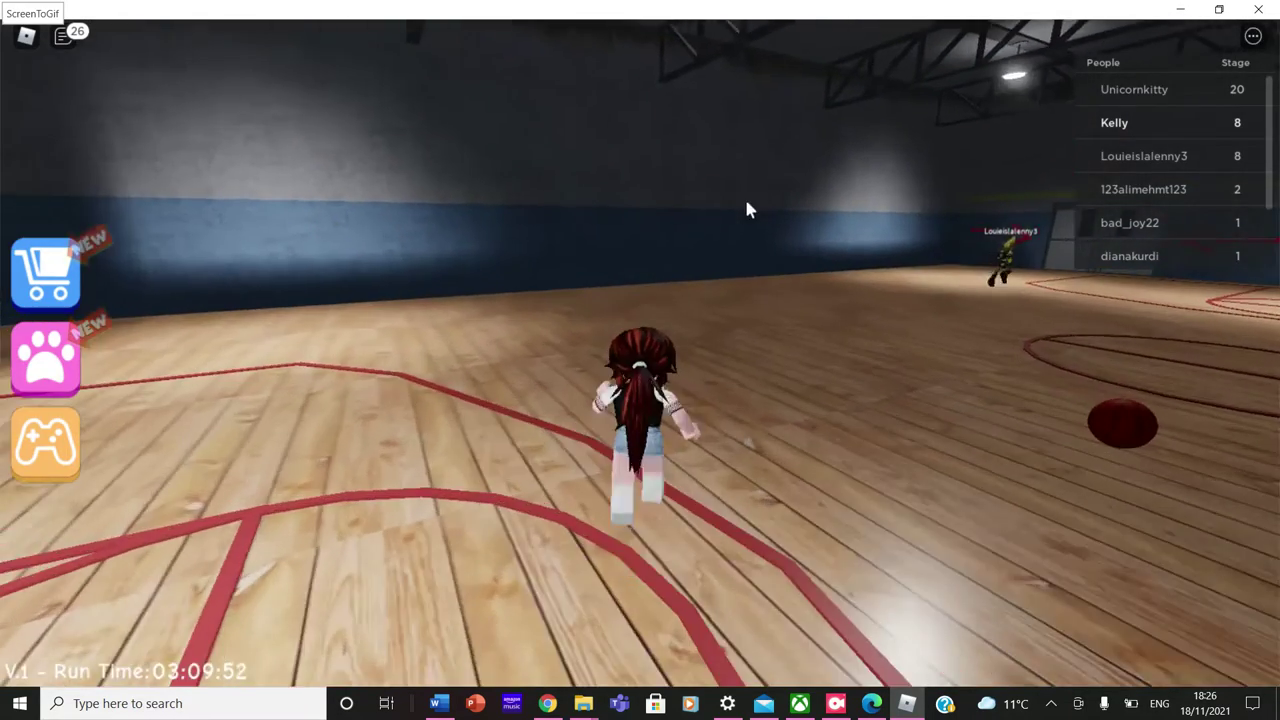
pyautogui.press('w')
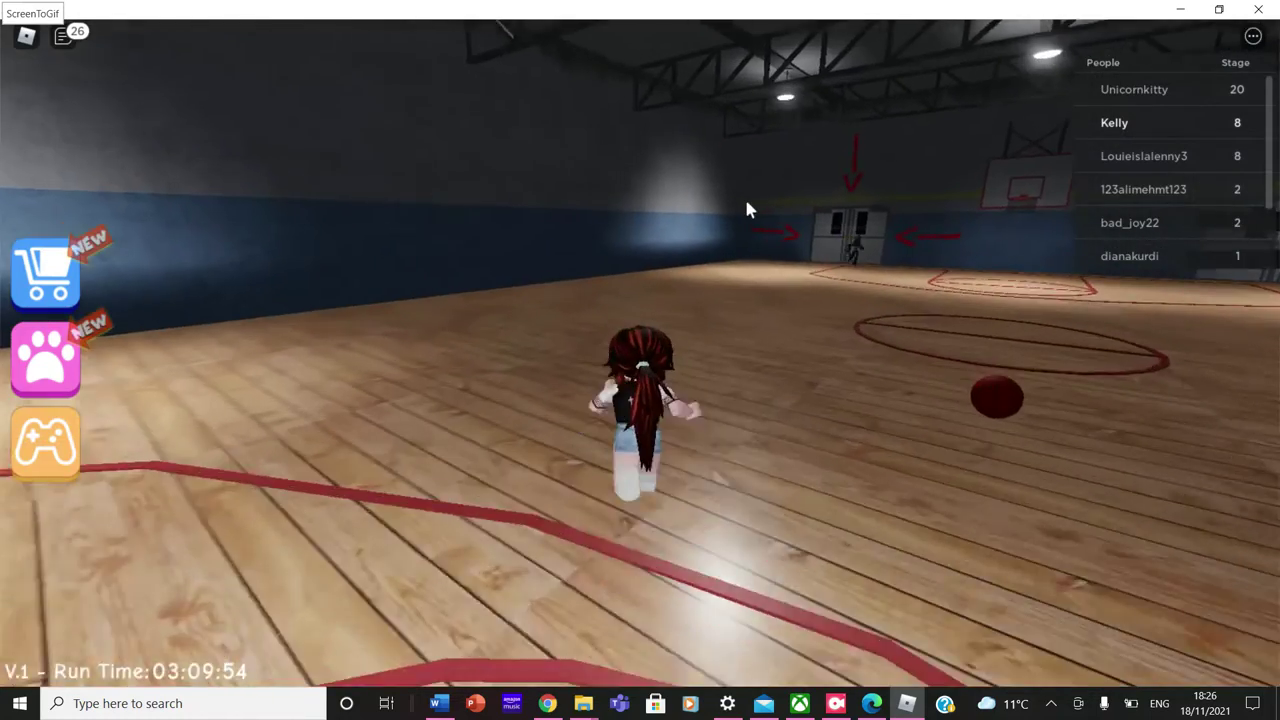
pyautogui.press('w')
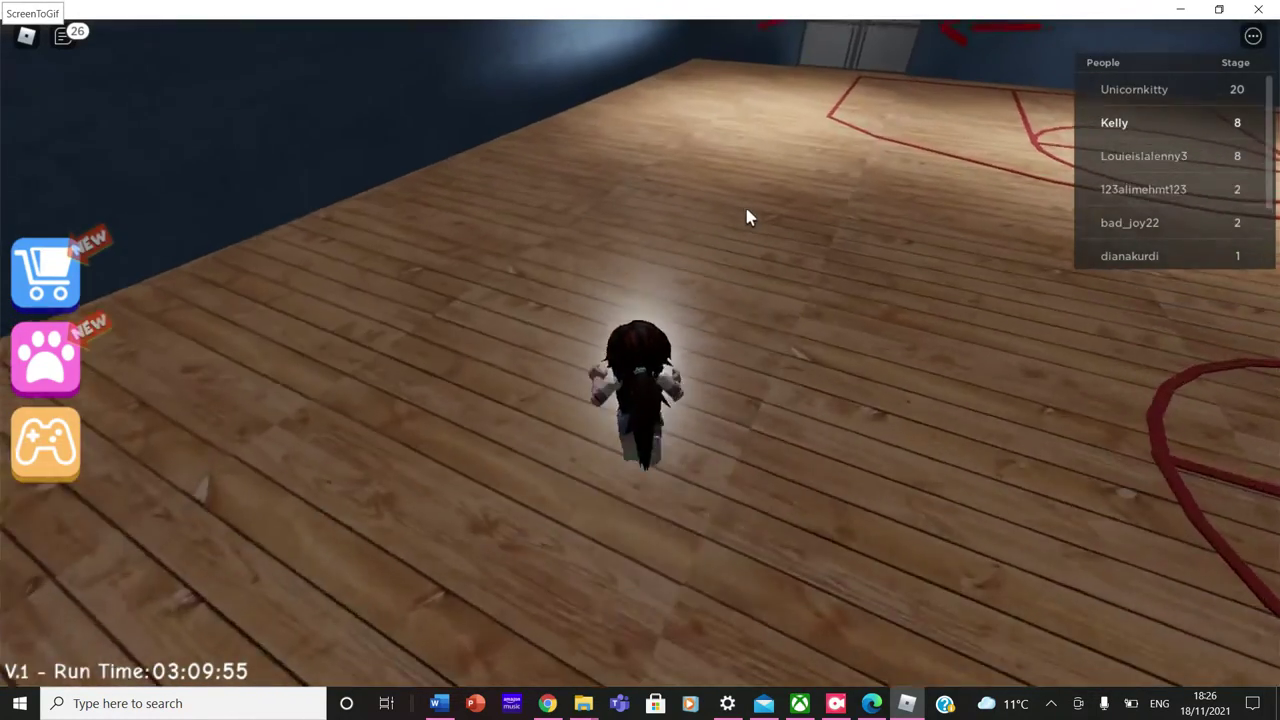
# Run back across the court, then decline the Sci-Fi Ninja Star offer.
pyautogui.press('s')
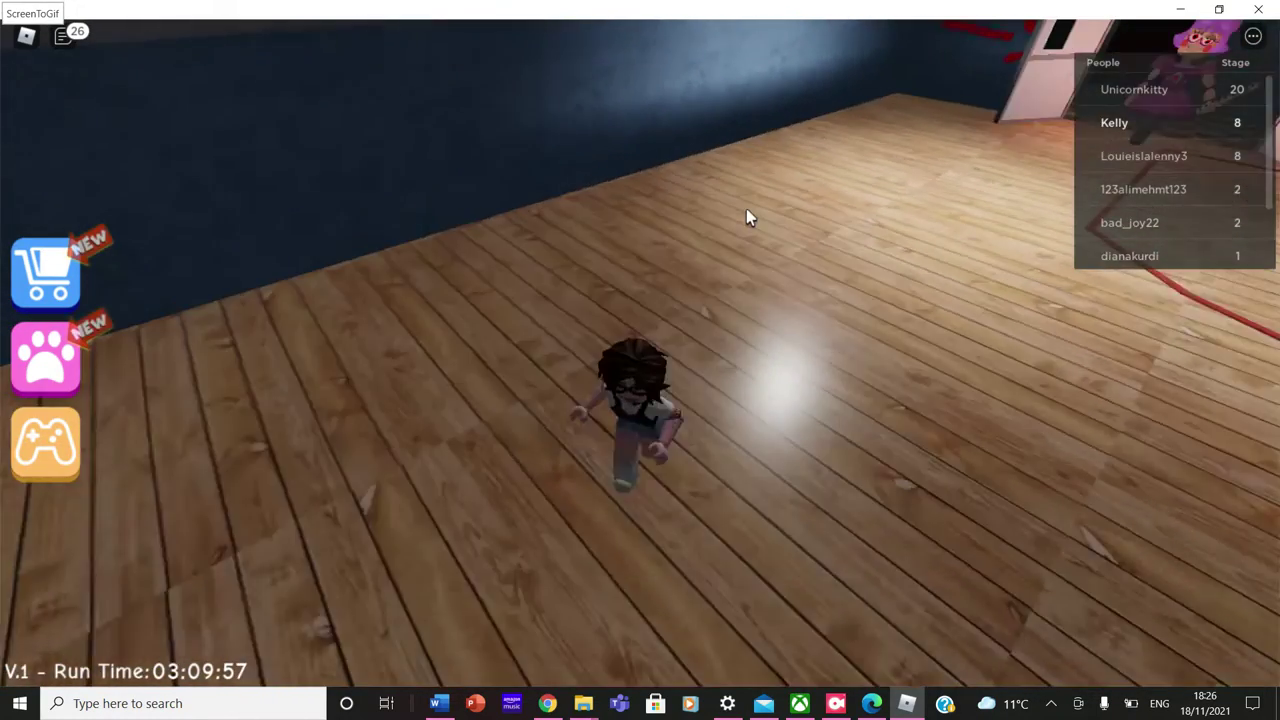
pyautogui.press('s')
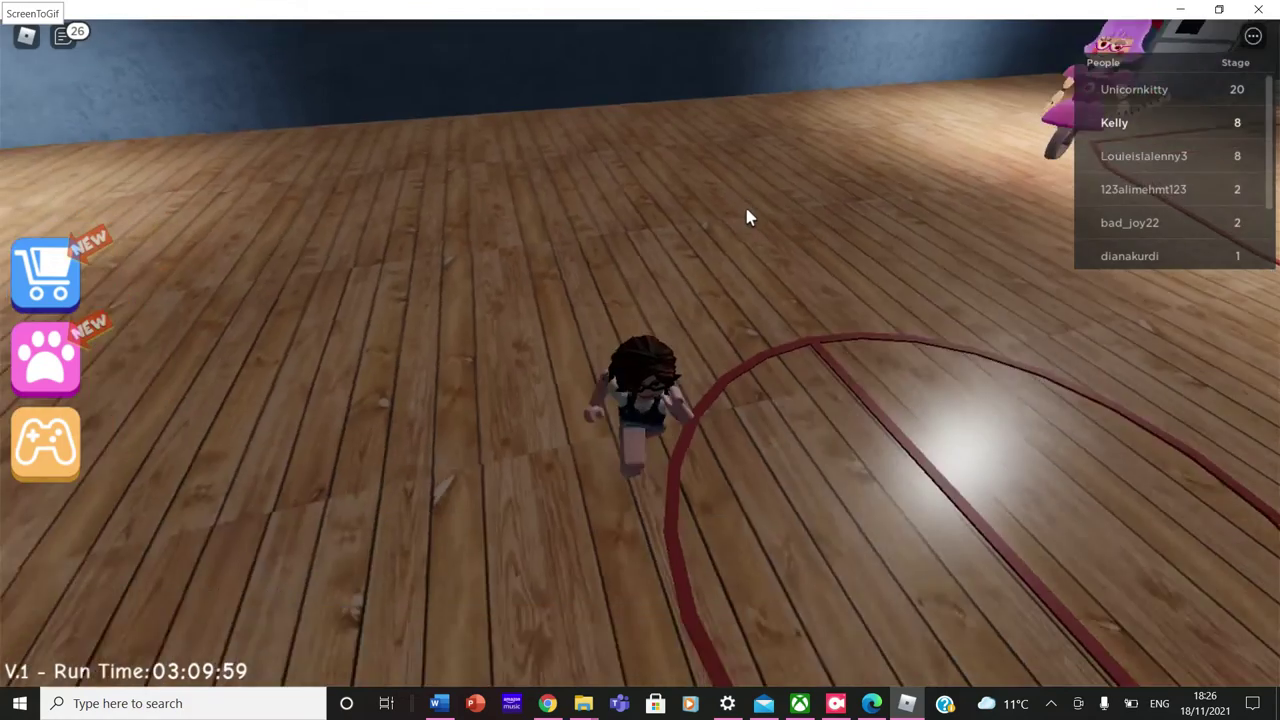
pyautogui.press('s')
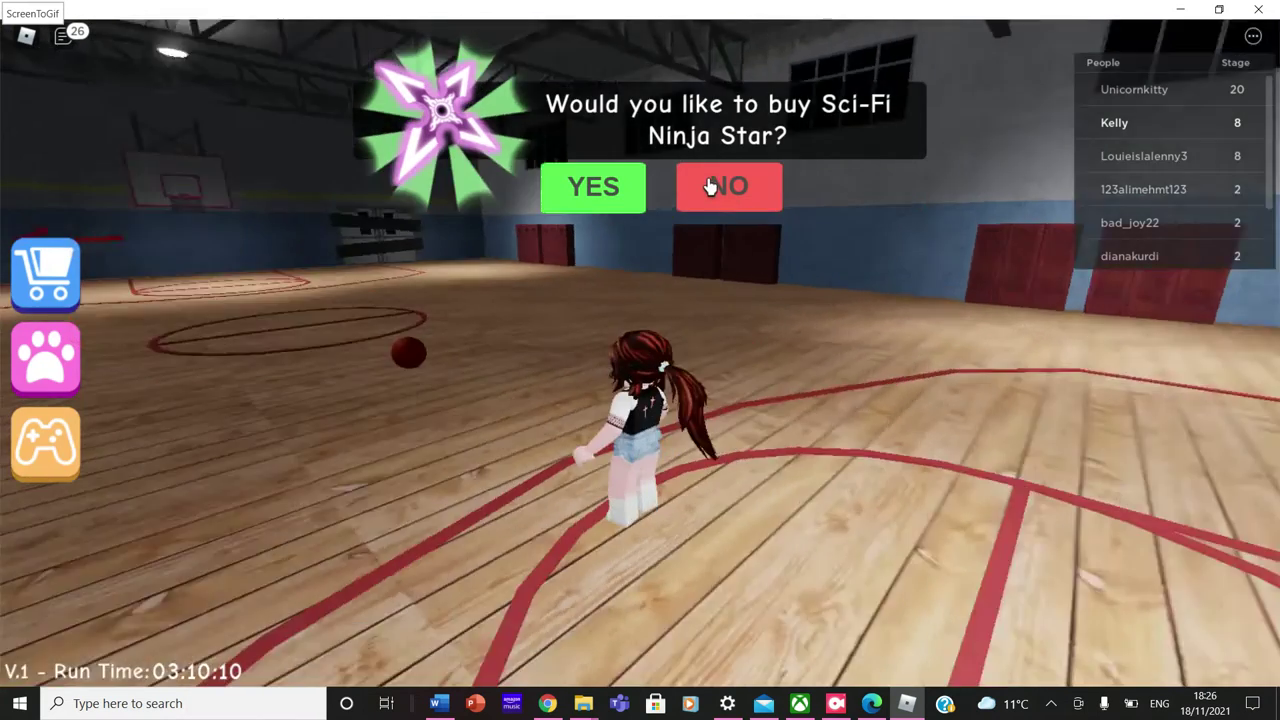
pyautogui.click(709, 187)
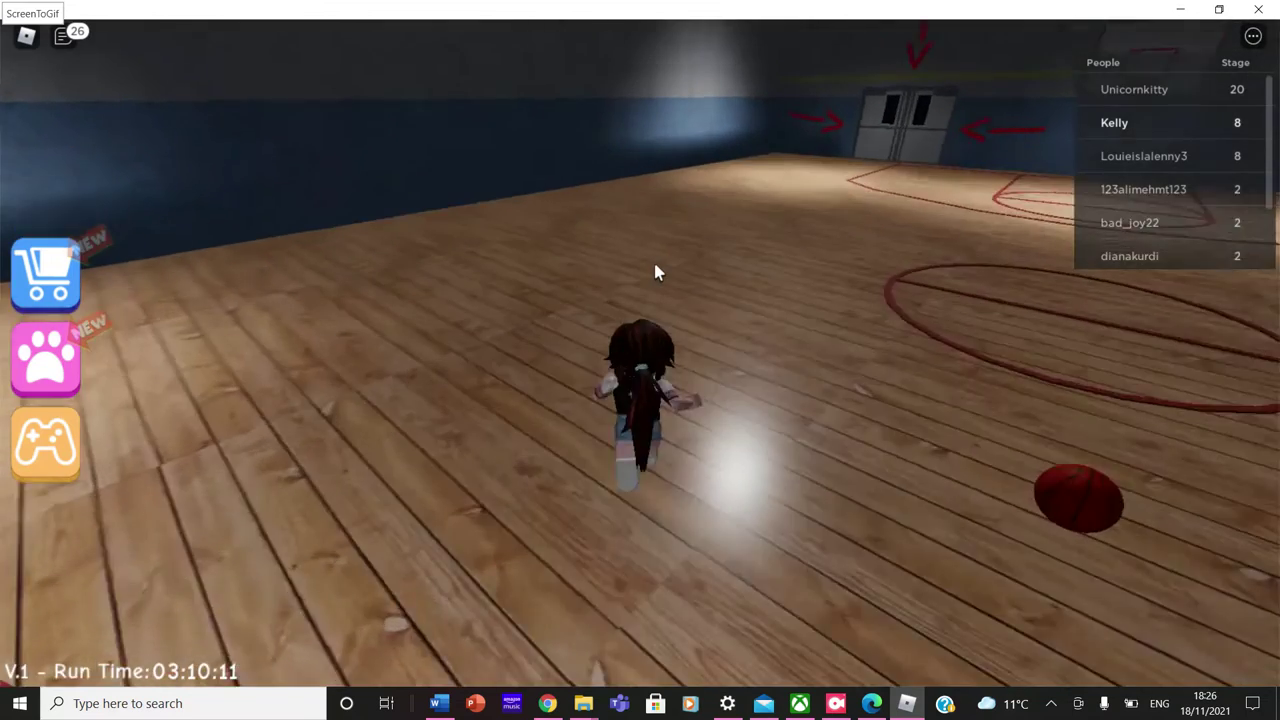
# Run past the hoop end and along the lockers, then back across the court to the arrowed double doors.
pyautogui.press('d')
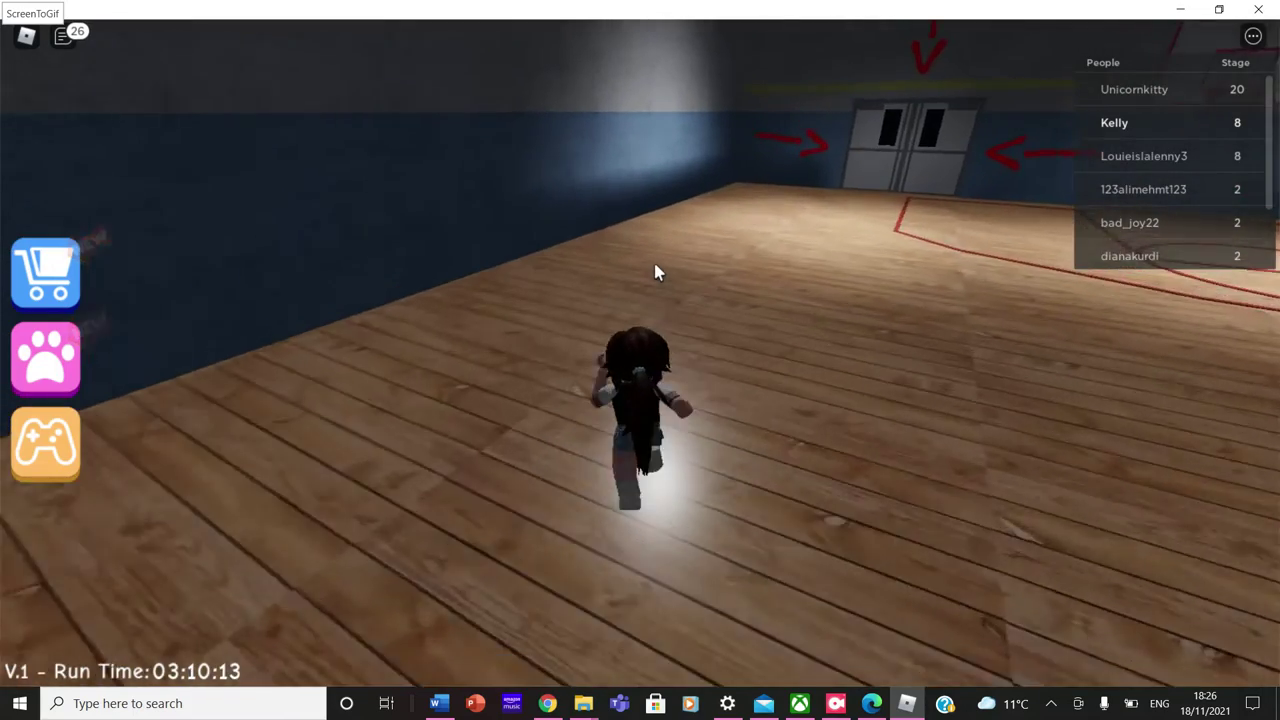
pyautogui.press('a')
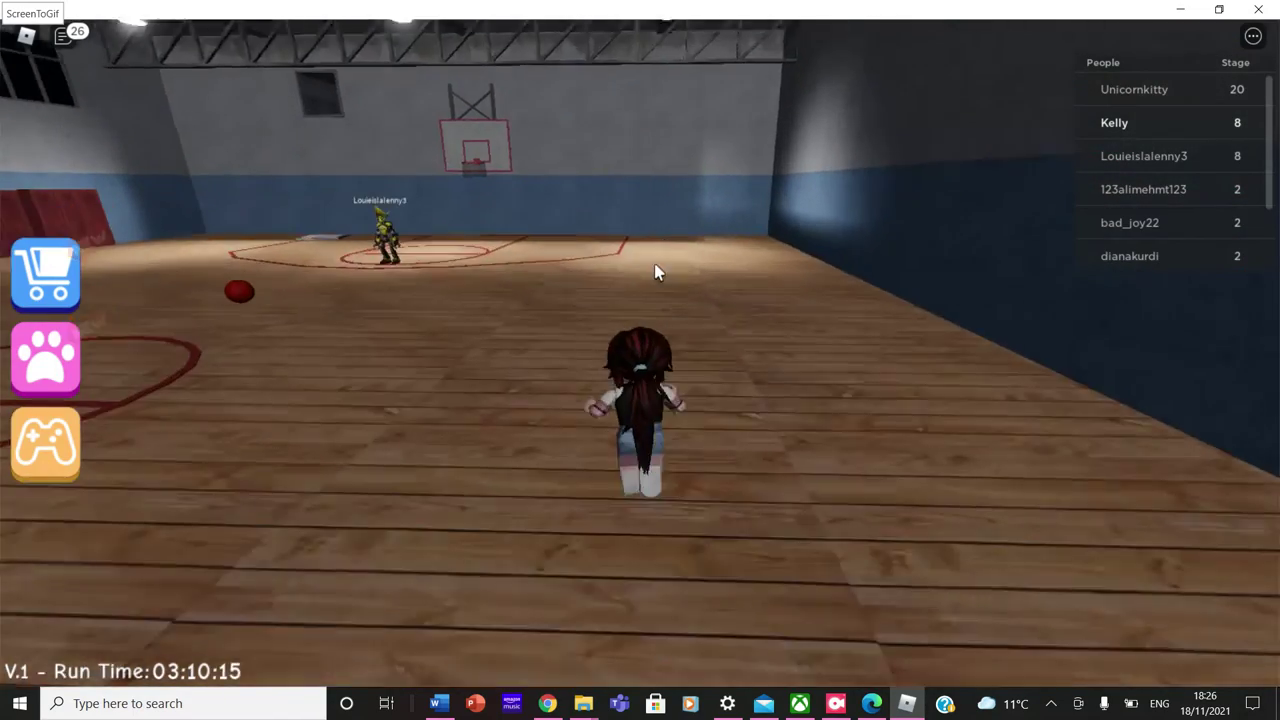
pyautogui.press('w')
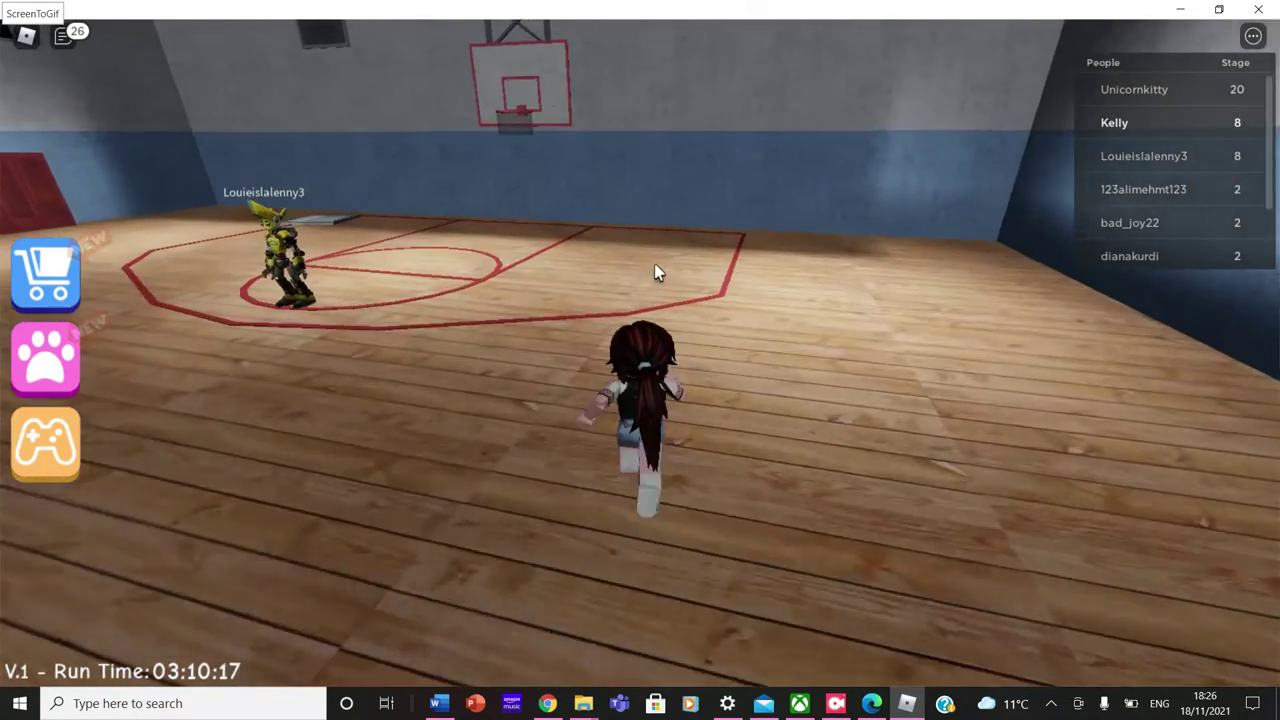
pyautogui.press('a')
pyautogui.press('a')
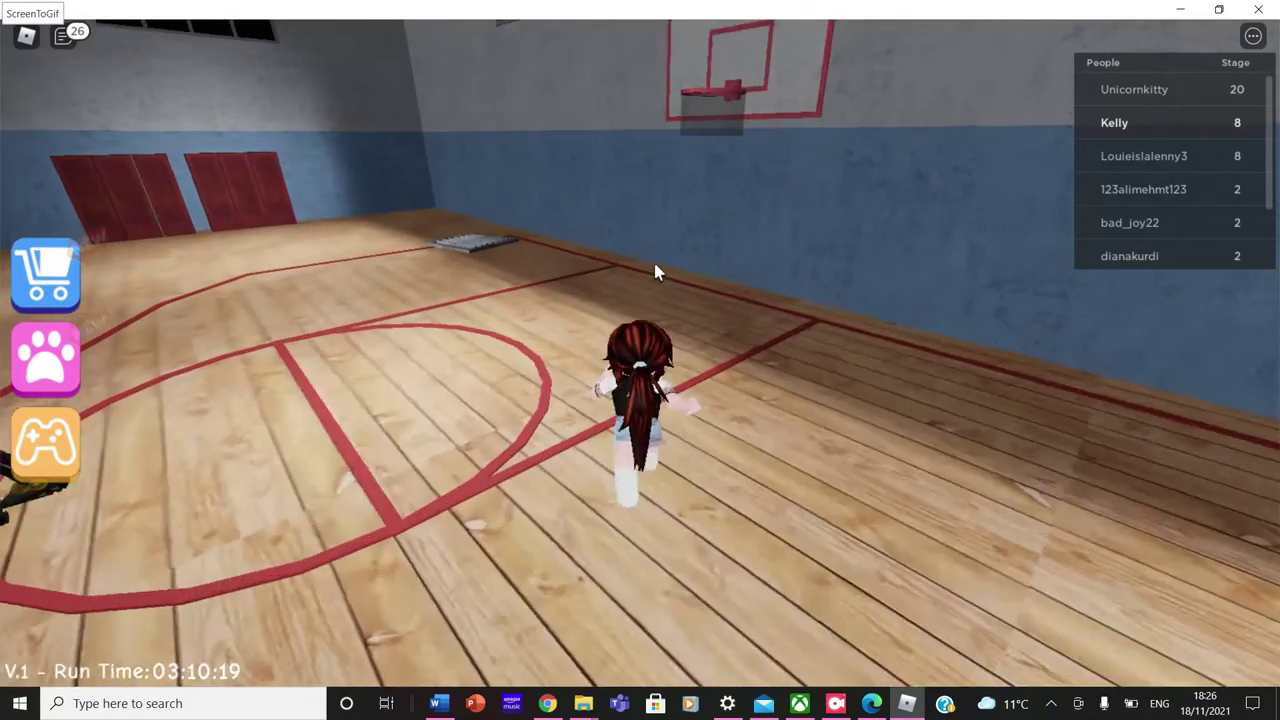
pyautogui.press('a')
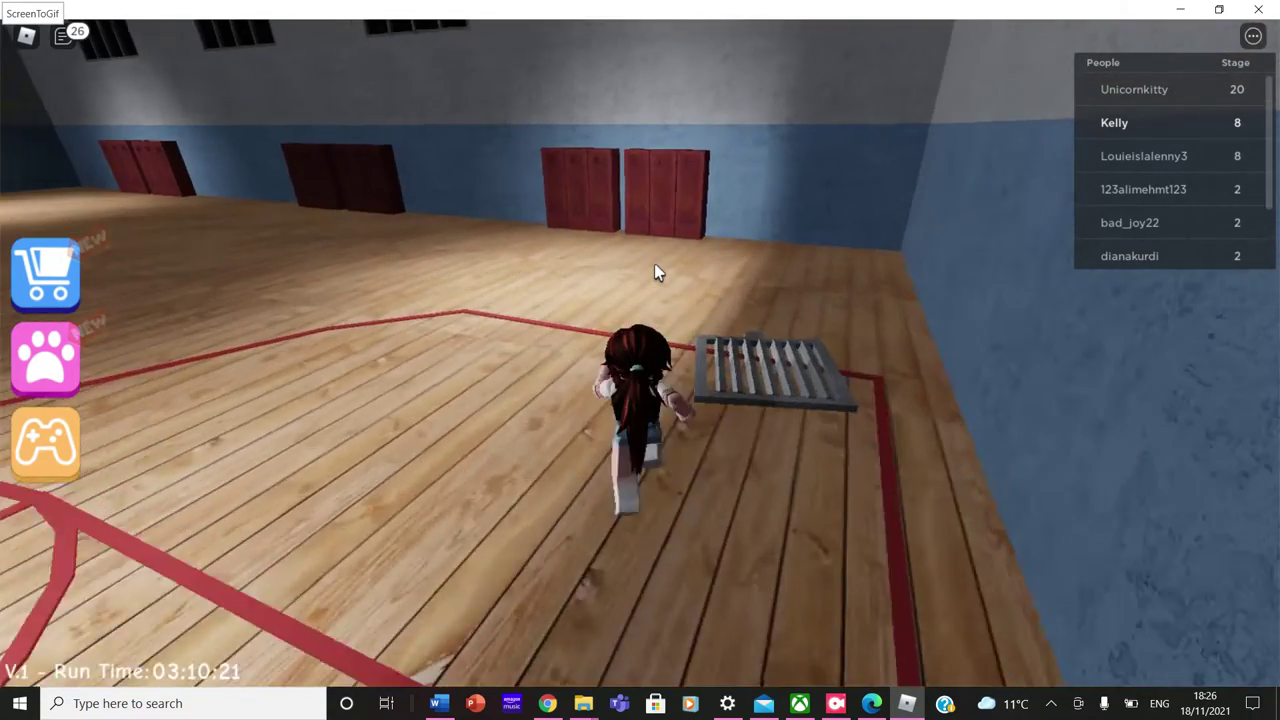
pyautogui.press('a')
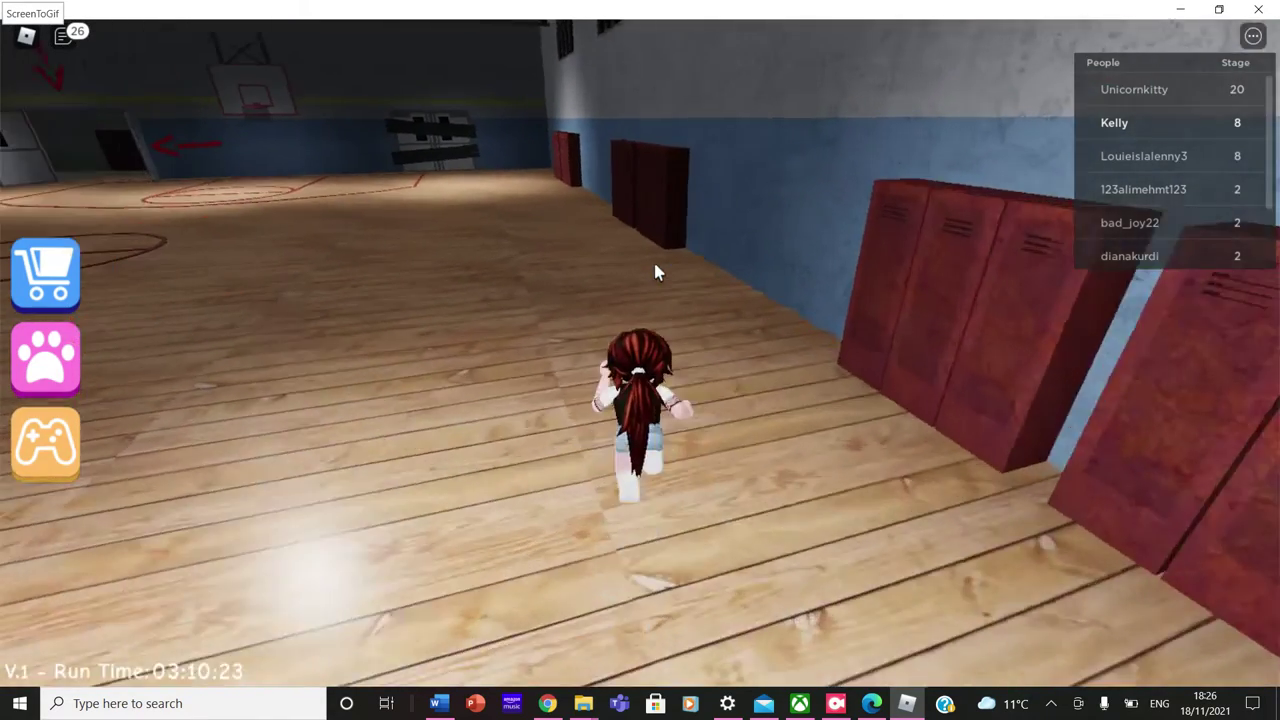
pyautogui.press('a')
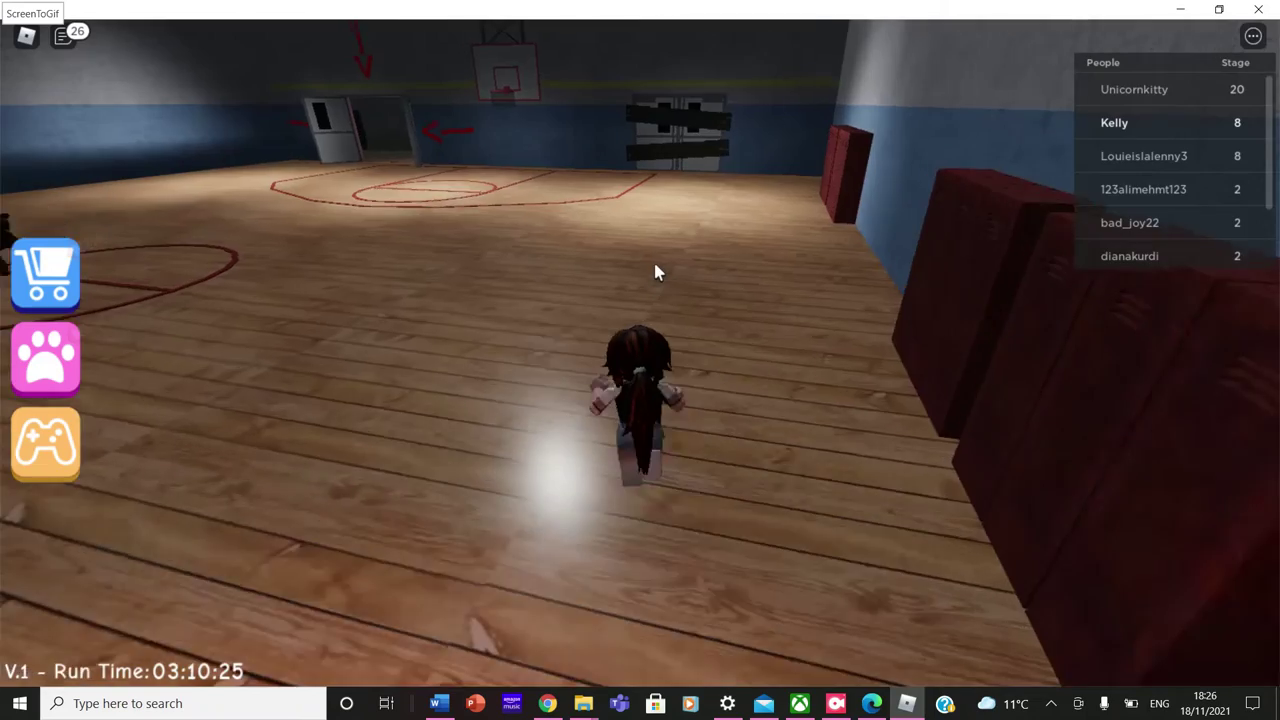
pyautogui.press('w')
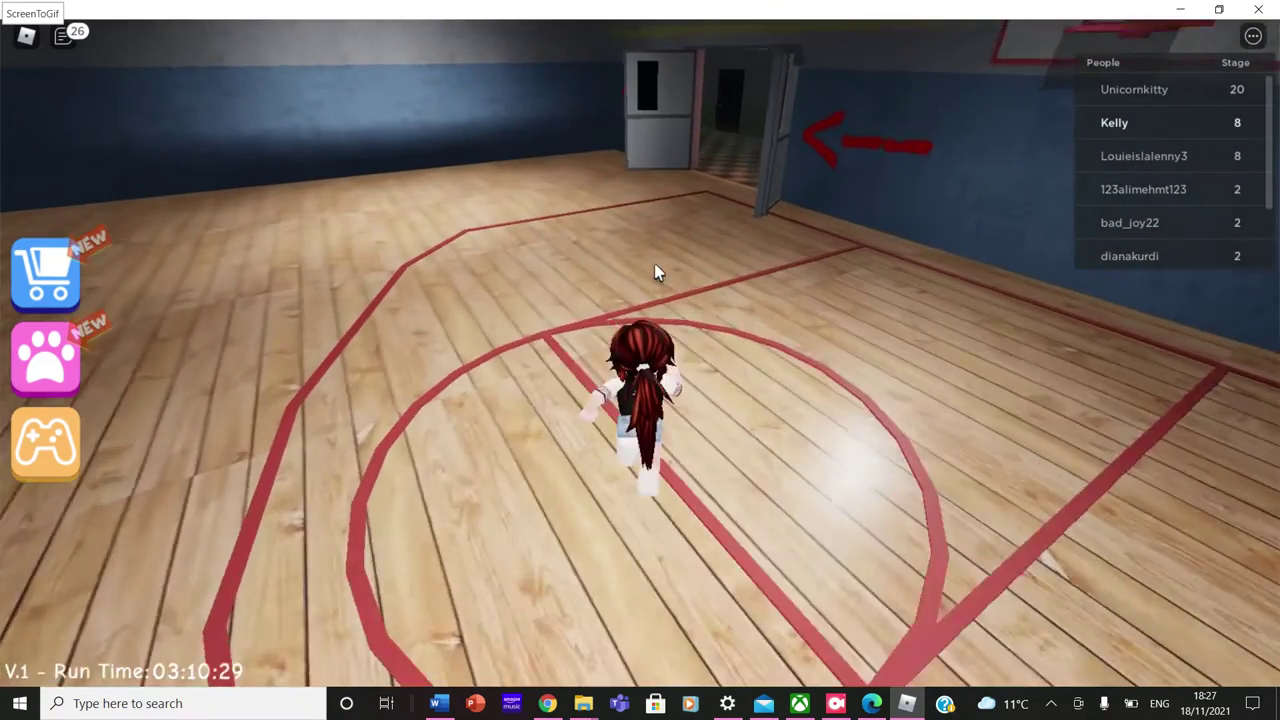
pyautogui.press('w')
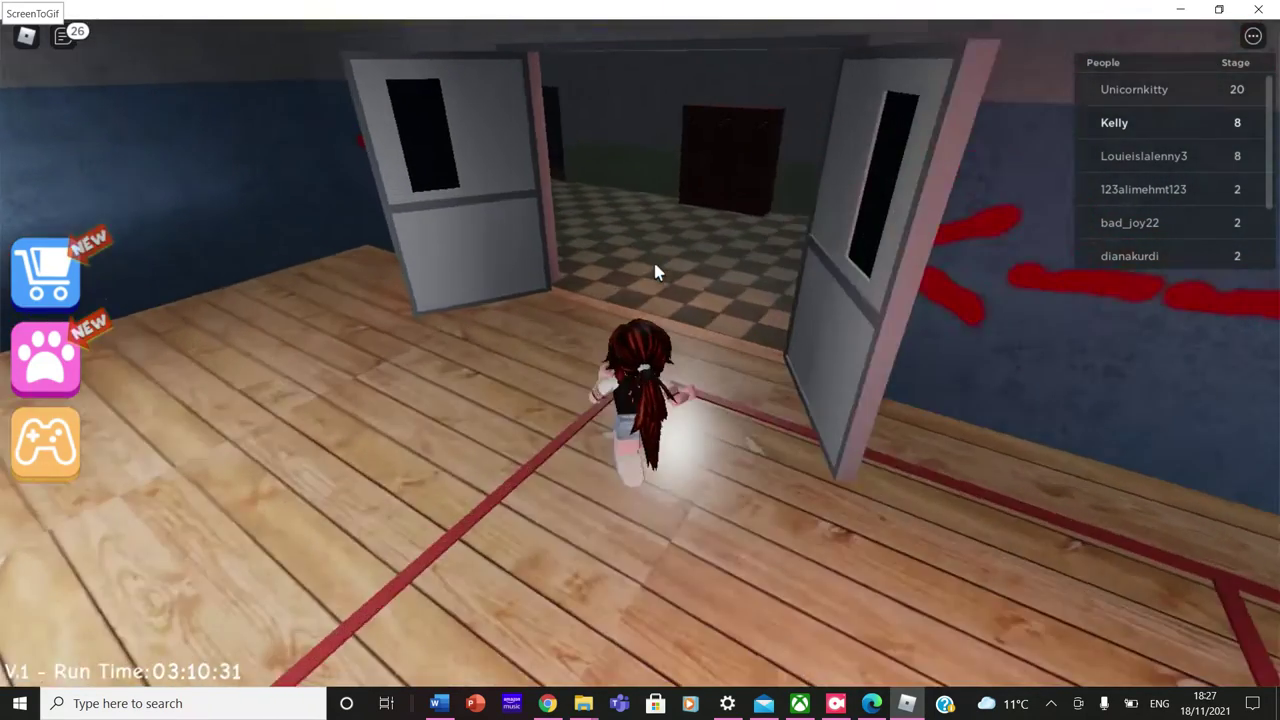
# Follow the red arrows down the checkered hallway into the bathroom and its floor hole.
pyautogui.press('w')
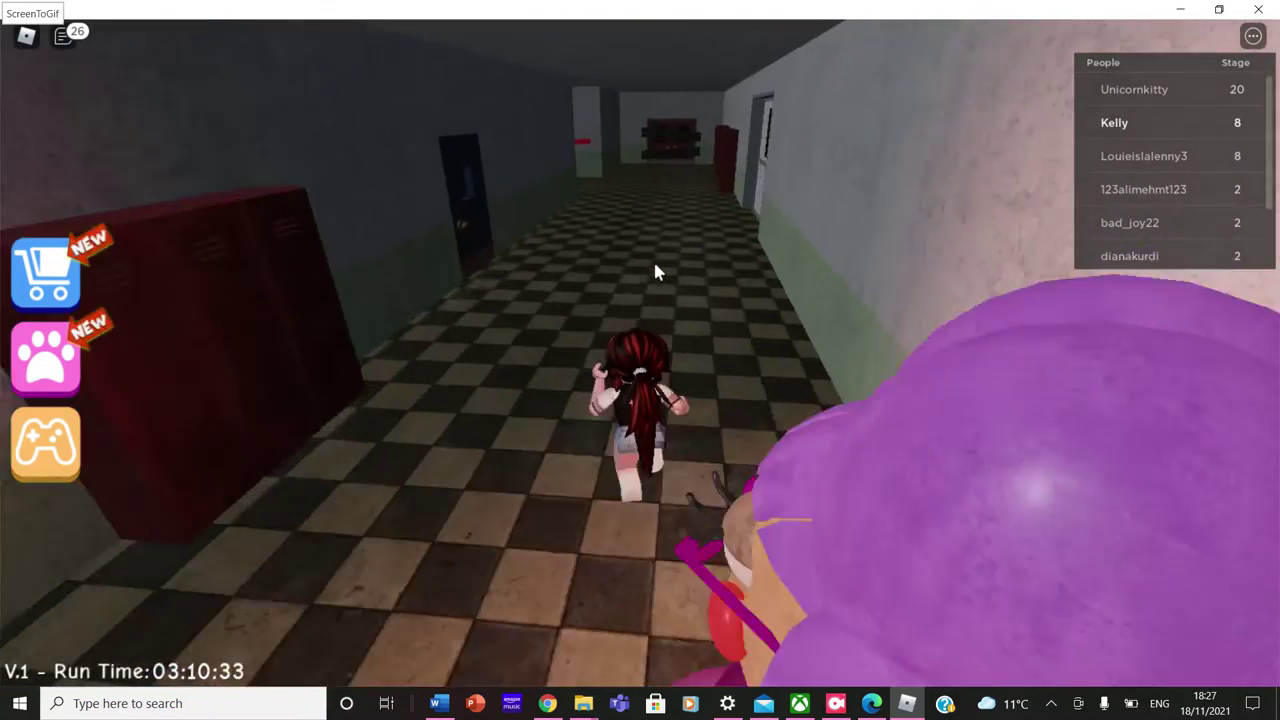
pyautogui.press('w')
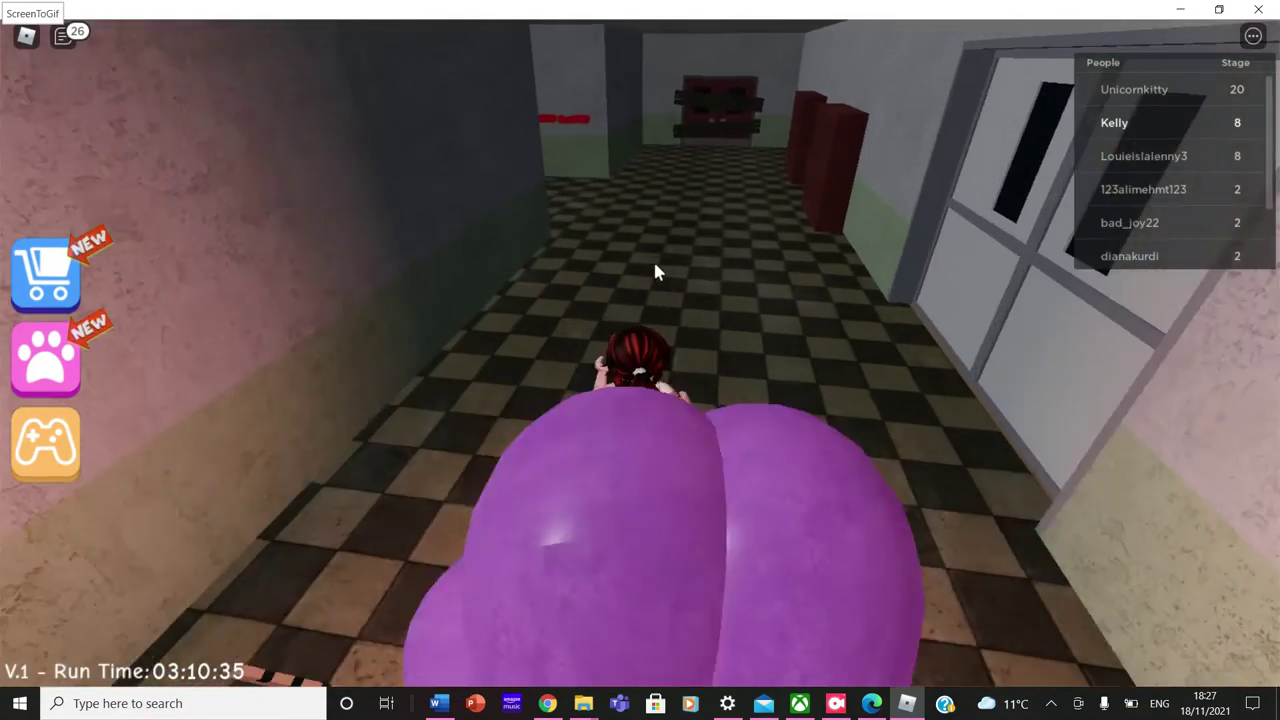
pyautogui.press('w')
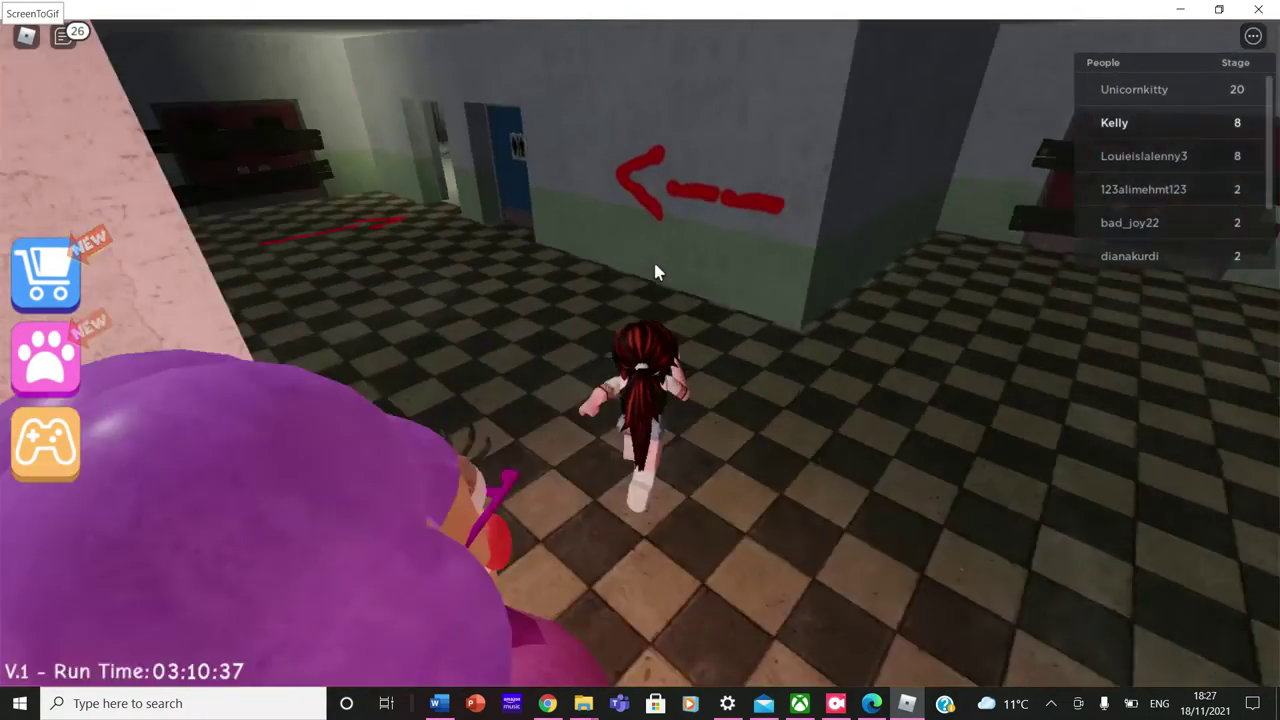
pyautogui.press('w')
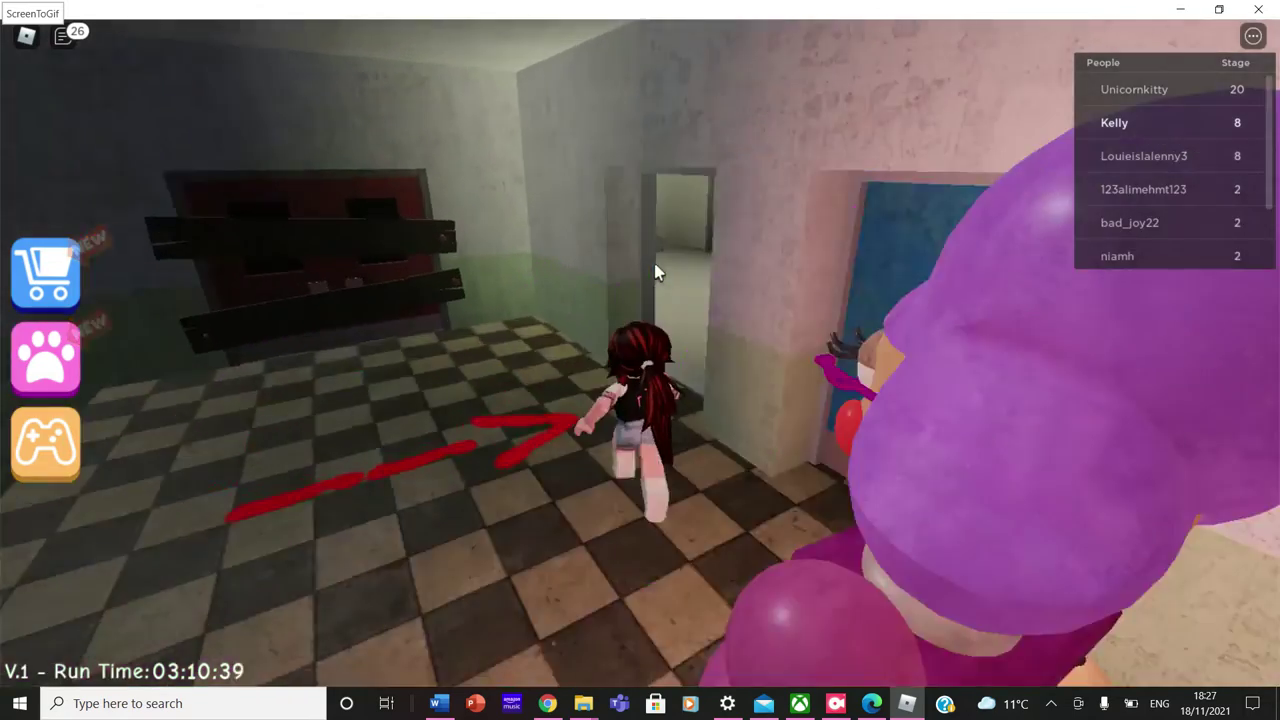
pyautogui.press('w')
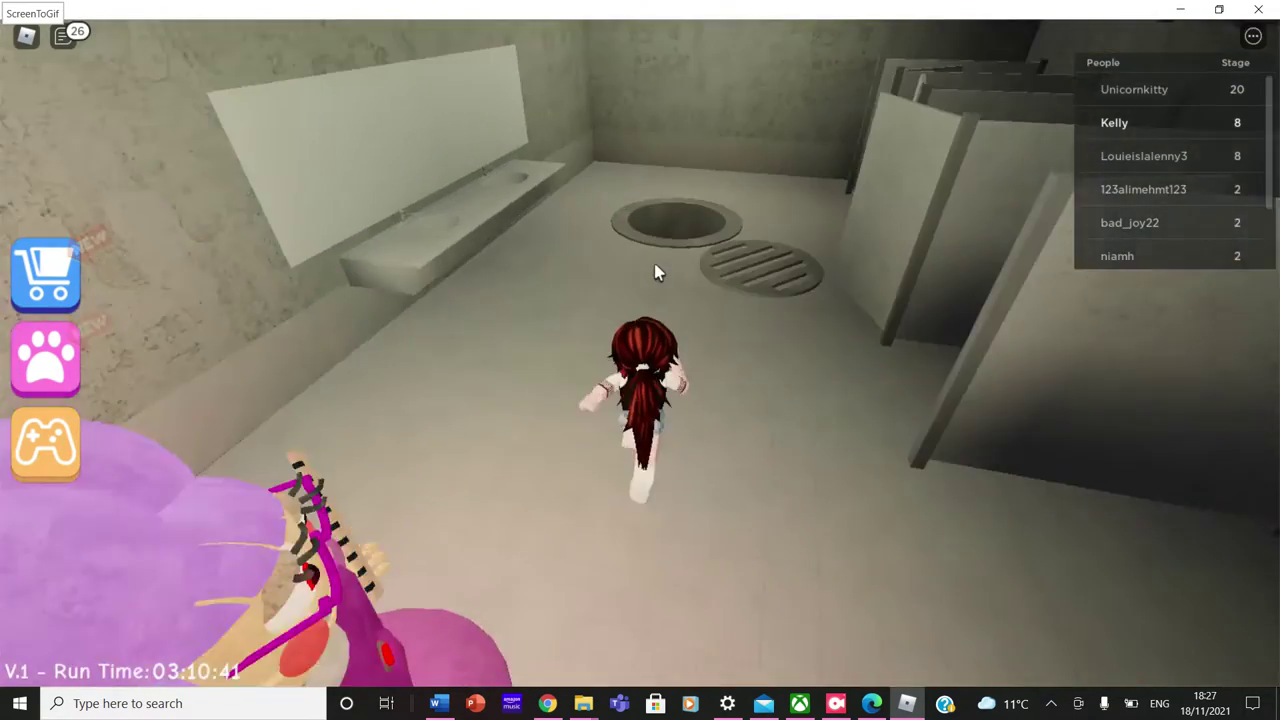
pyautogui.press('w')
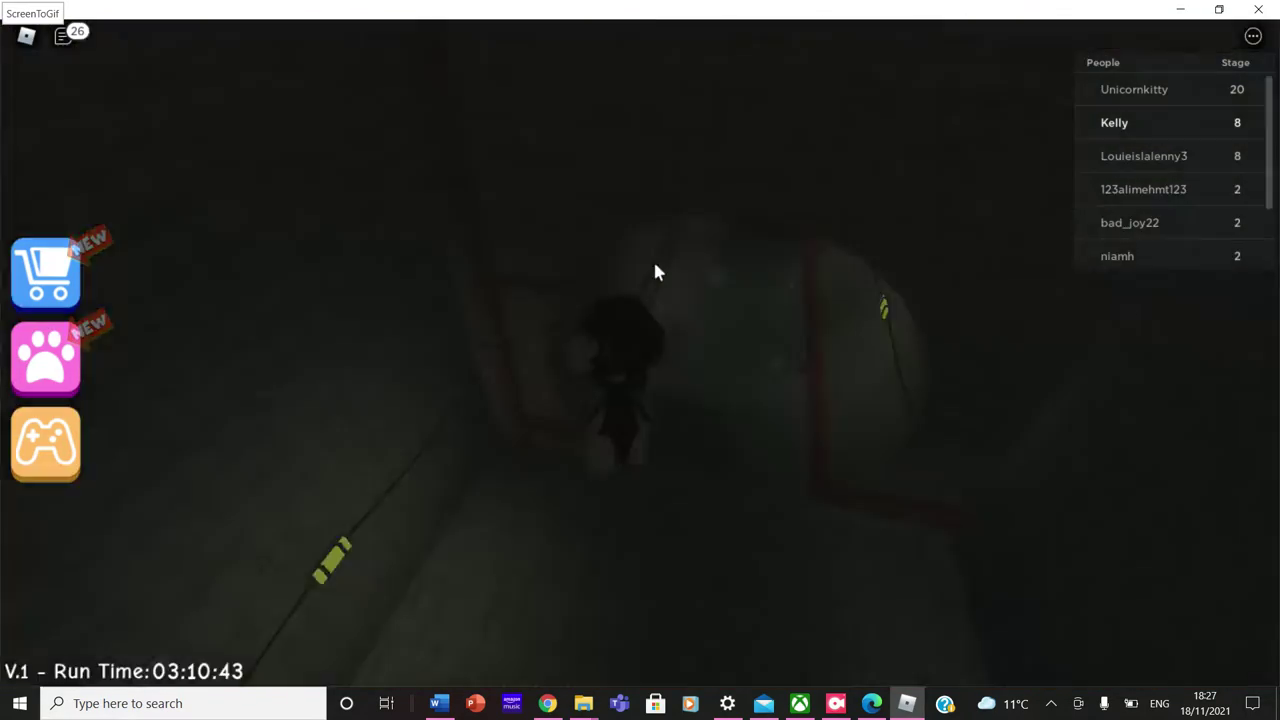
# Run through the sewer tunnel past the lit wall onto the pipe path at Stage 9.
pyautogui.press('w')
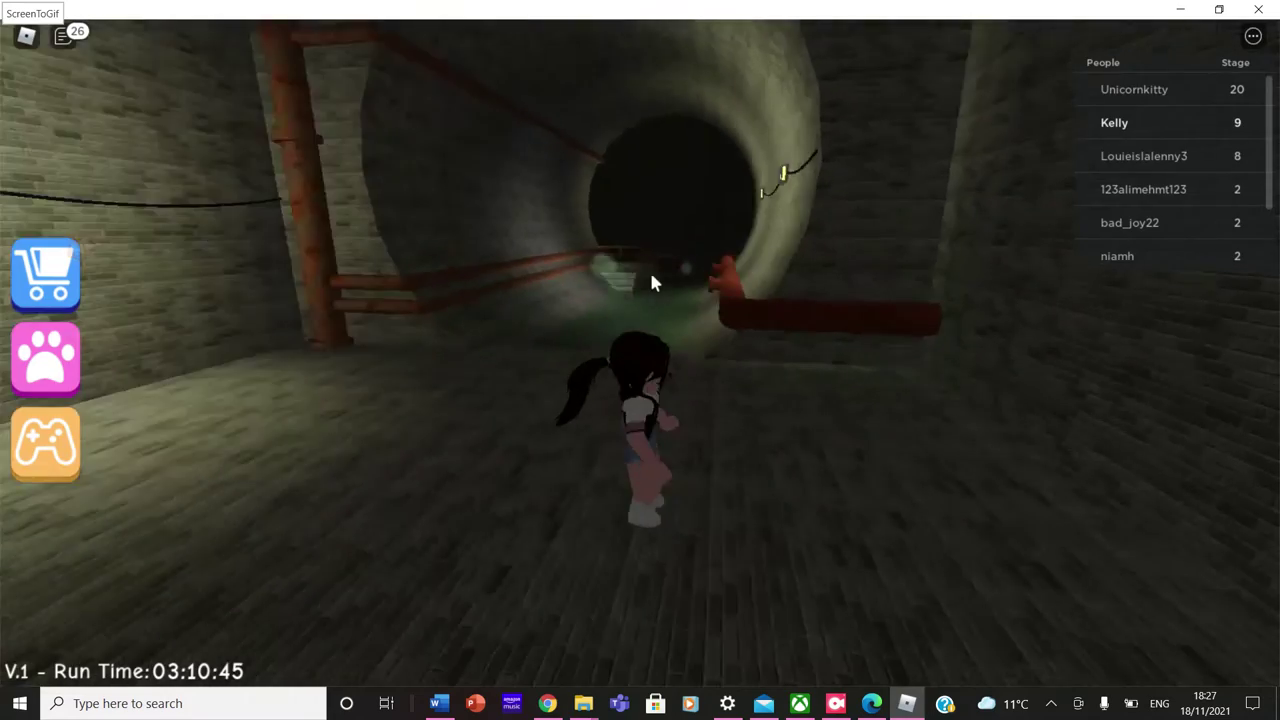
pyautogui.press('w')
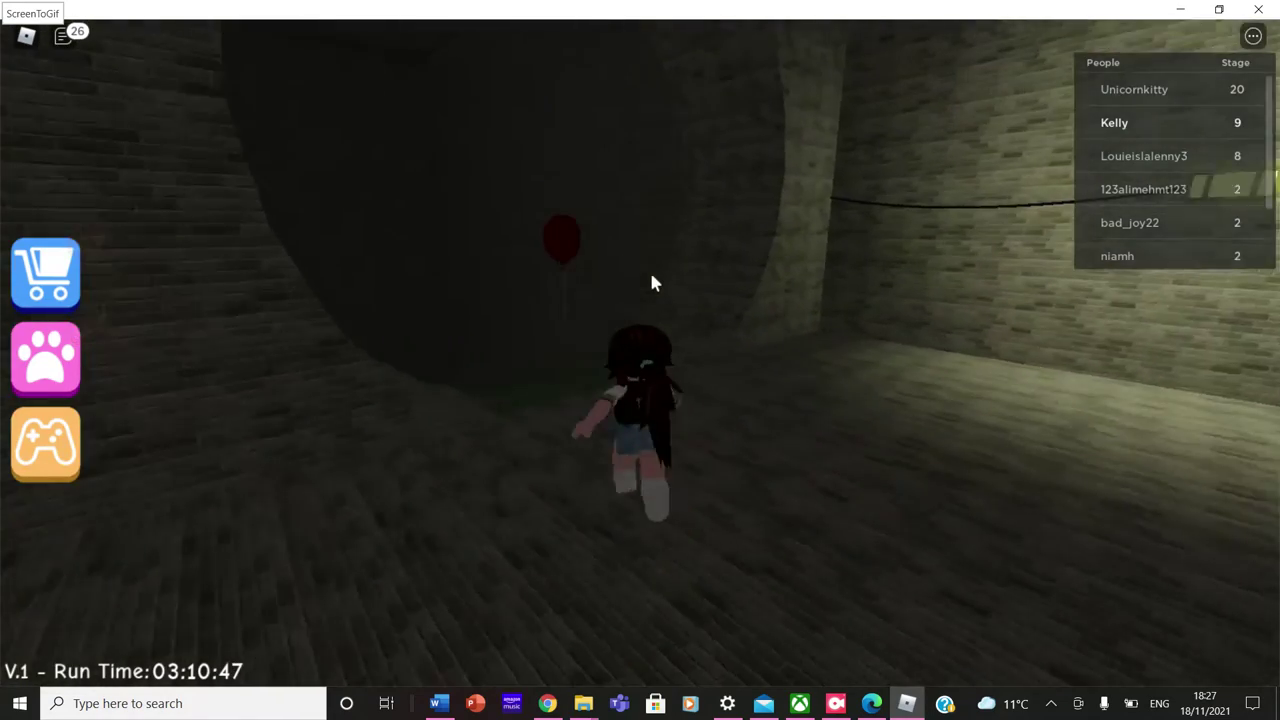
pyautogui.press('w')
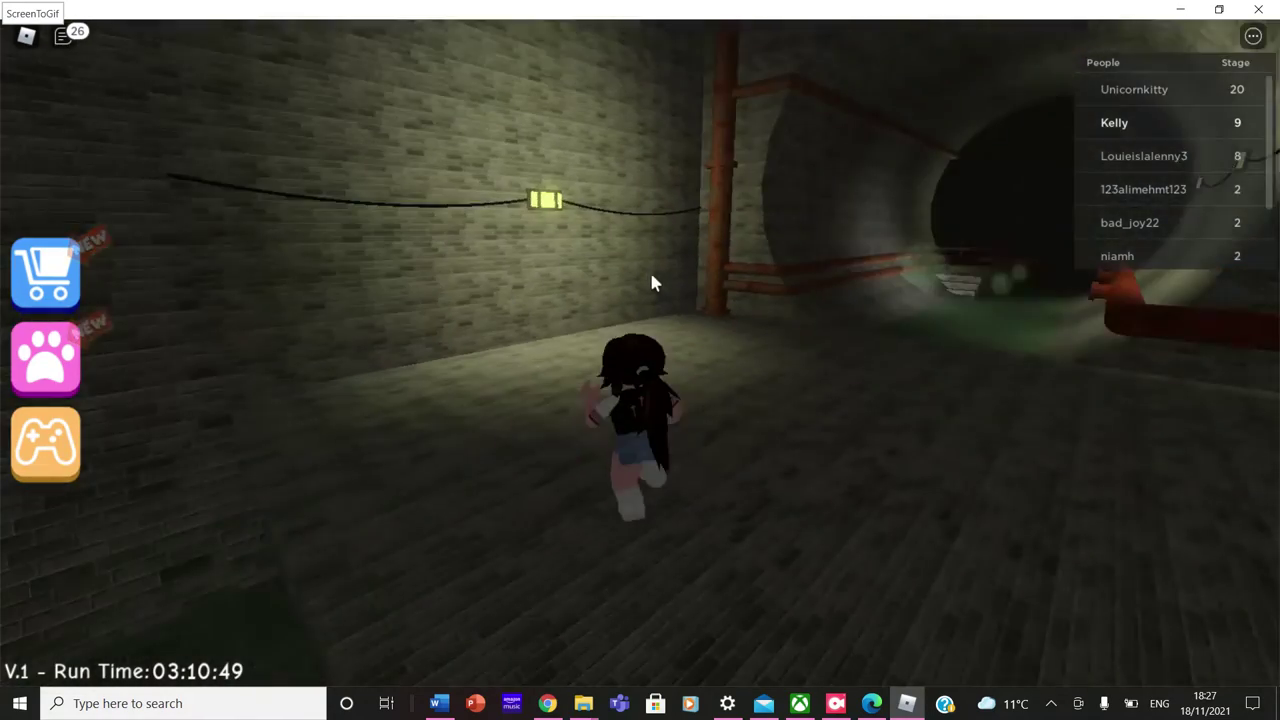
pyautogui.press('w')
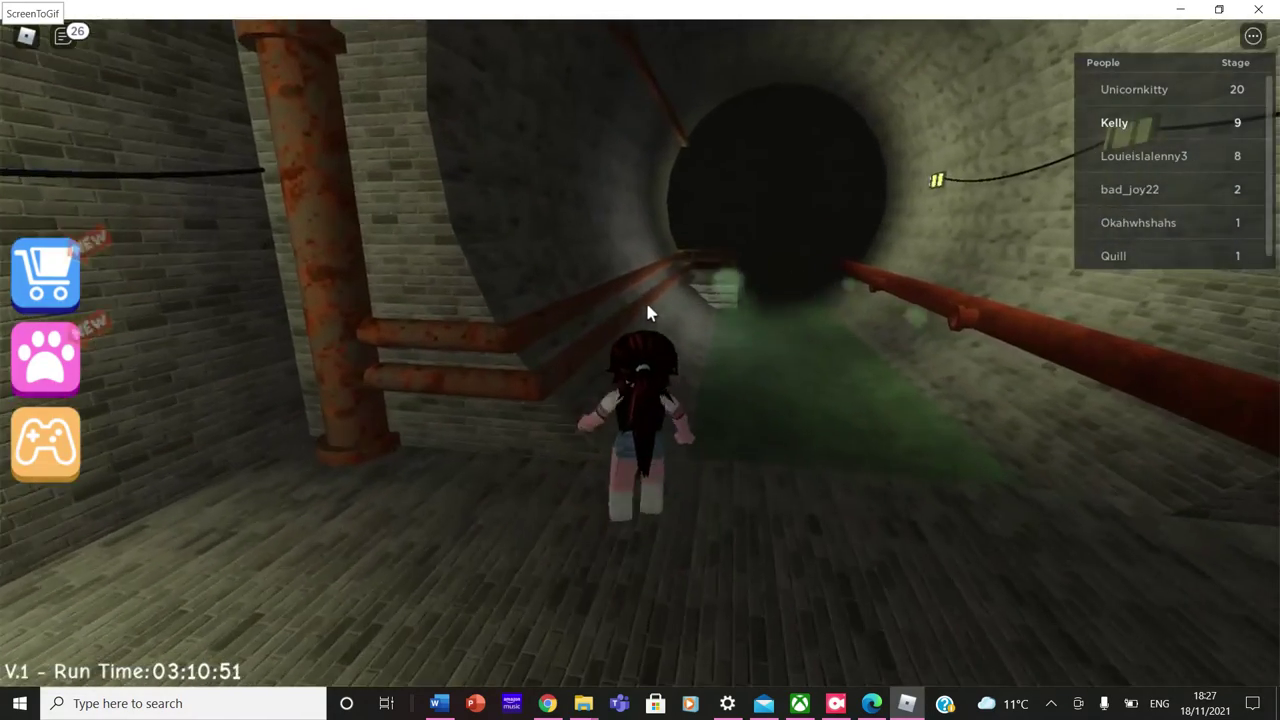
pyautogui.press('w')
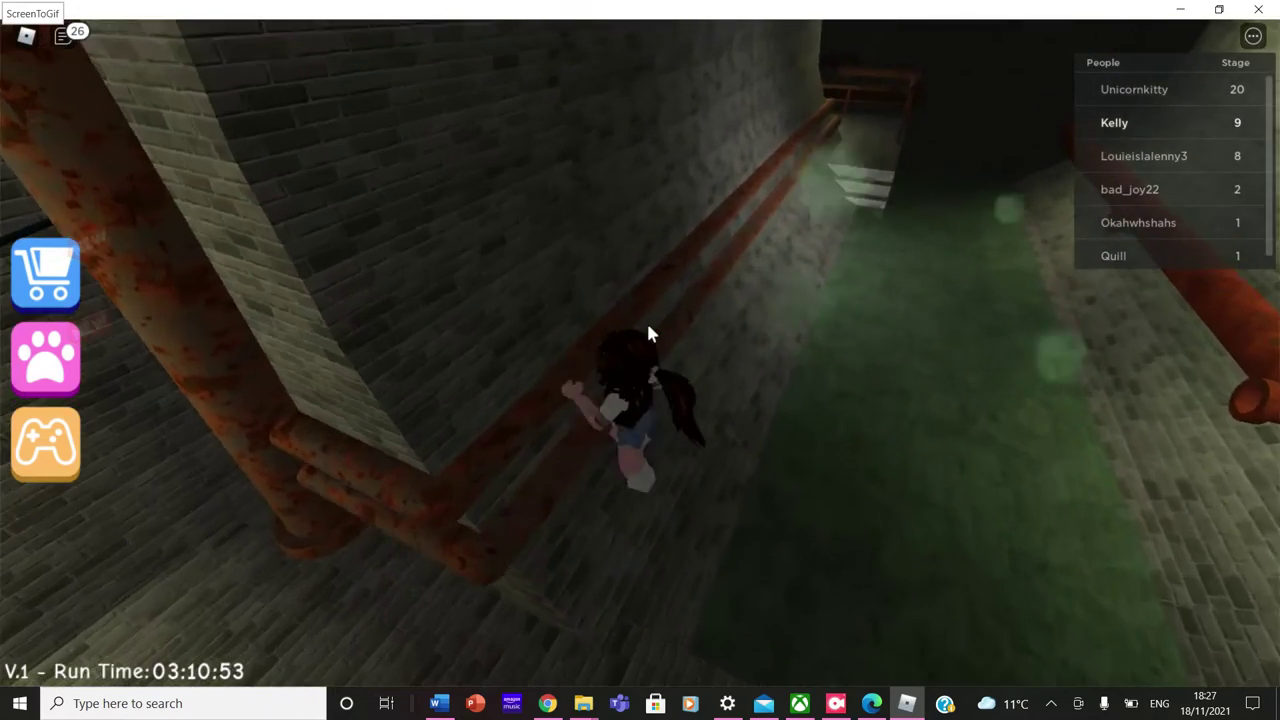
# Jump along the sewer pipe and decline the Flame Greatsword offer.
pyautogui.press('w')
pyautogui.press('space')
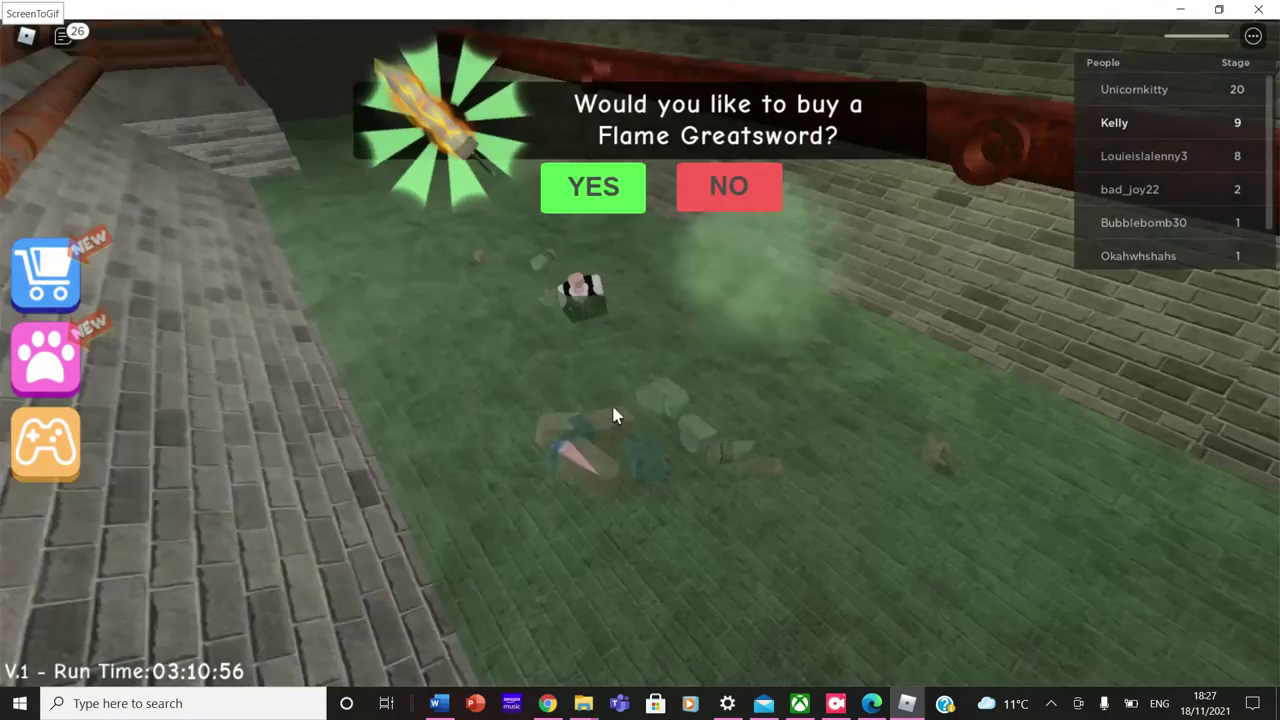
pyautogui.click(700, 191)
# Run through the curved sewer chamber past the red balloon onto the pipe, declining Duck-ageddon.
pyautogui.press('w')
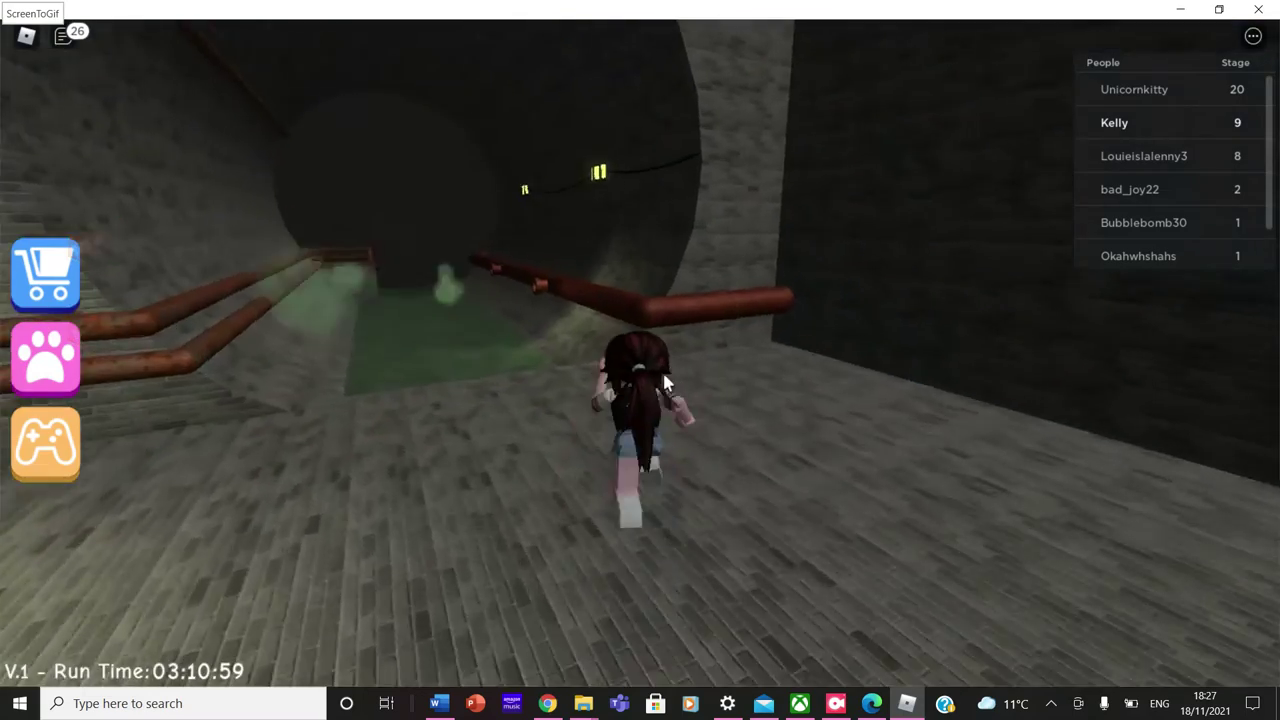
pyautogui.press('w')
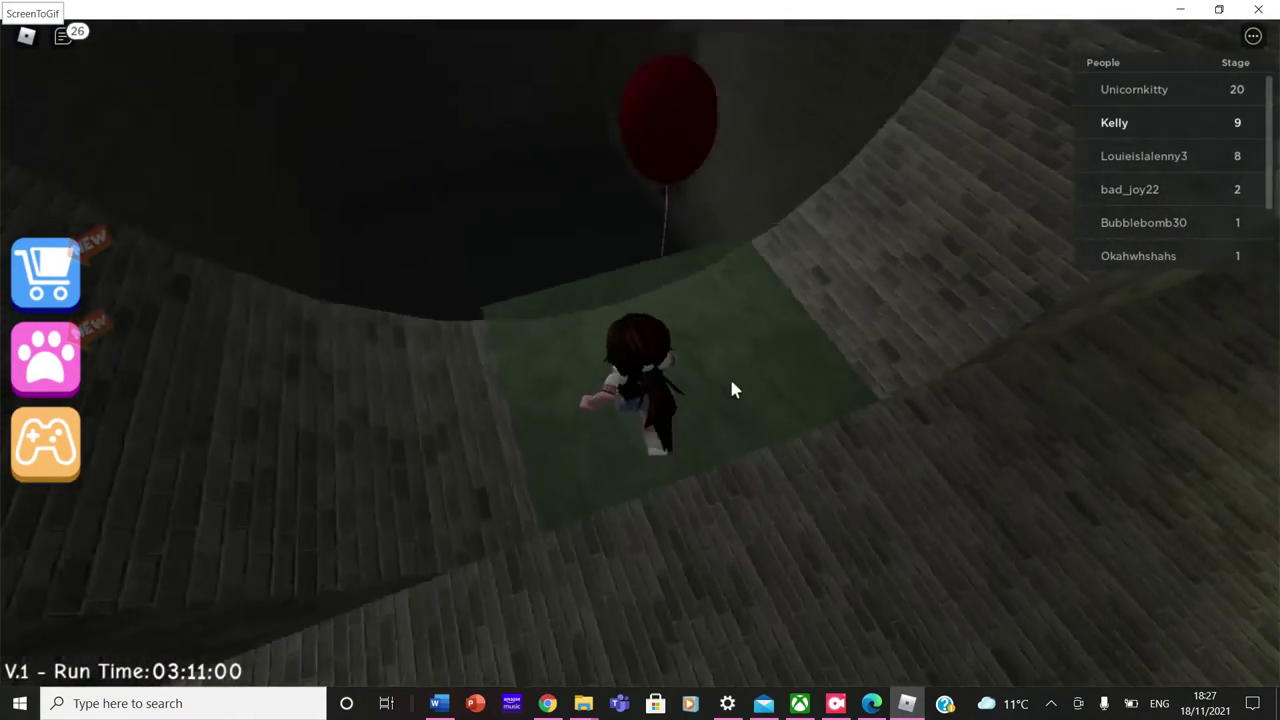
pyautogui.press('w')
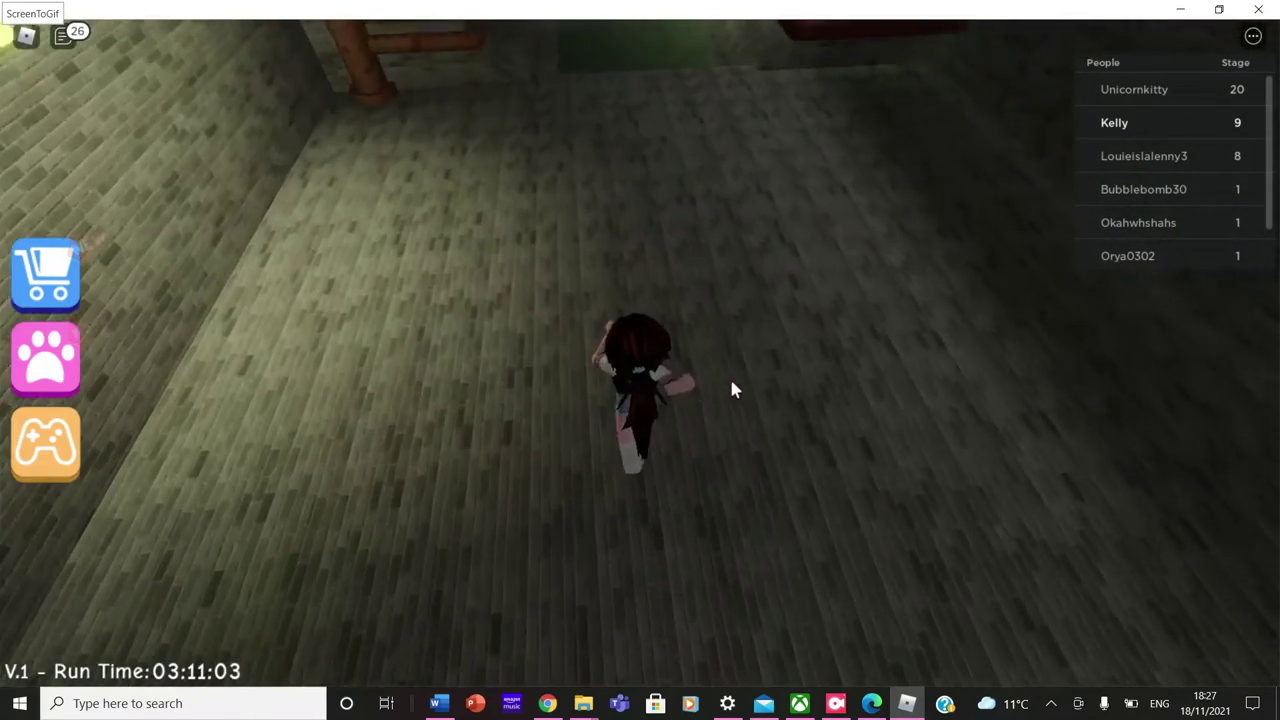
pyautogui.press('w')
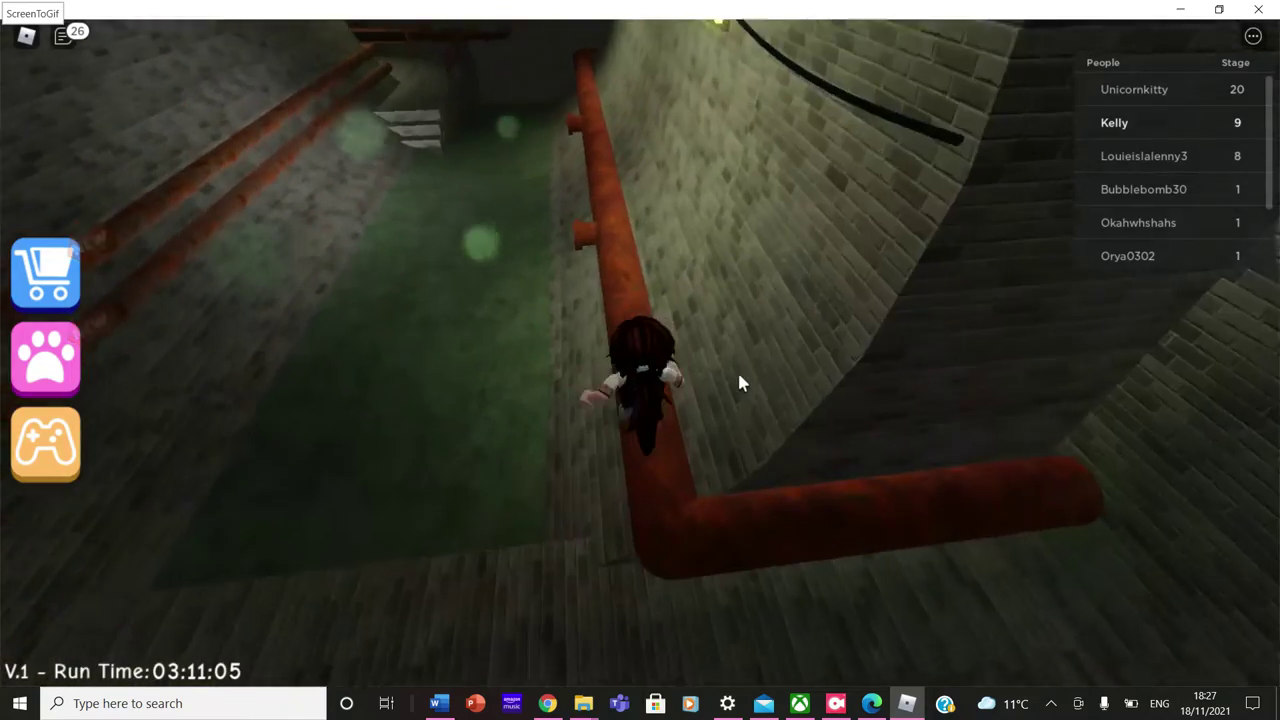
pyautogui.press('w')
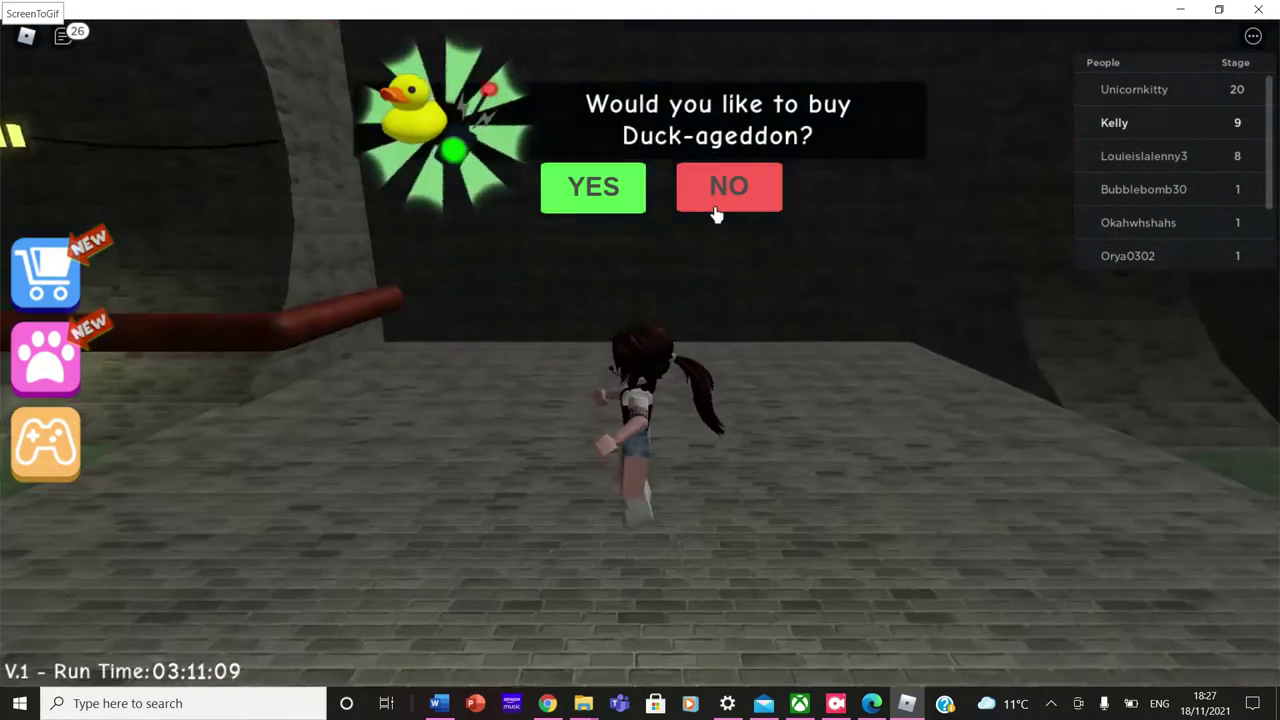
pyautogui.click(716, 214)
# Follow the rusty pipes through the green-lit room and down the pipe tunnel.
pyautogui.press('w')
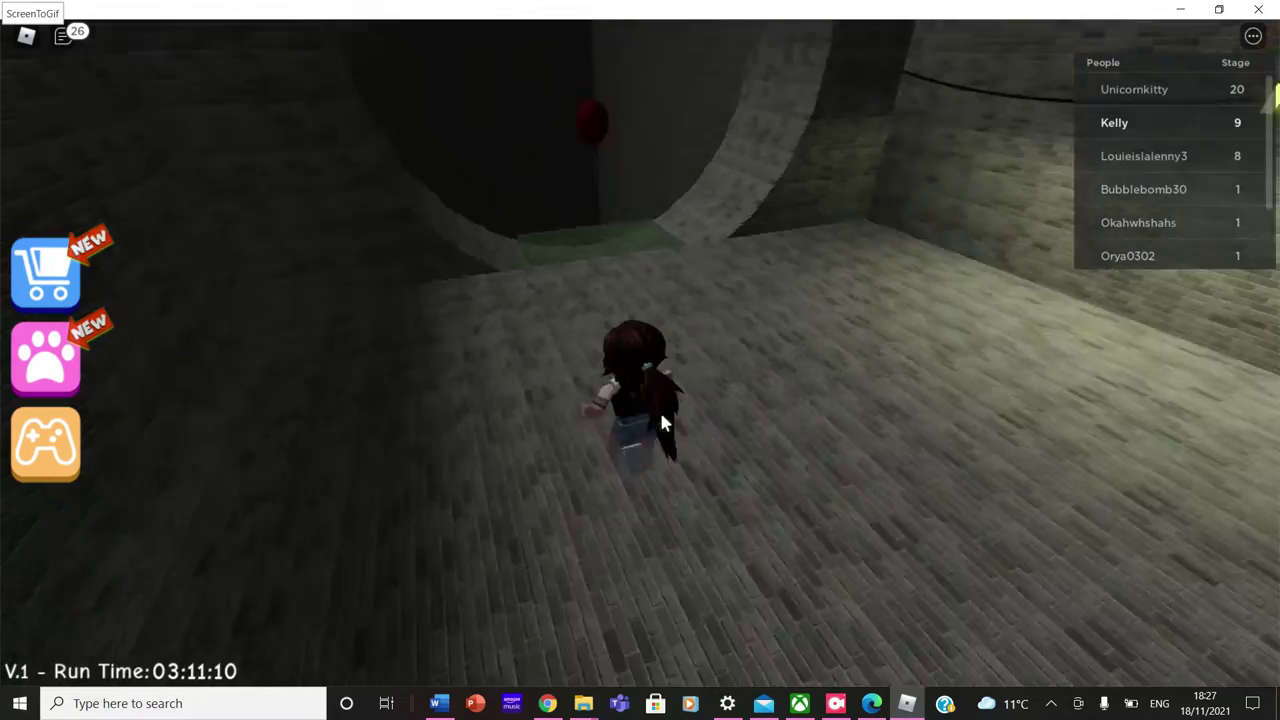
pyautogui.press('w')
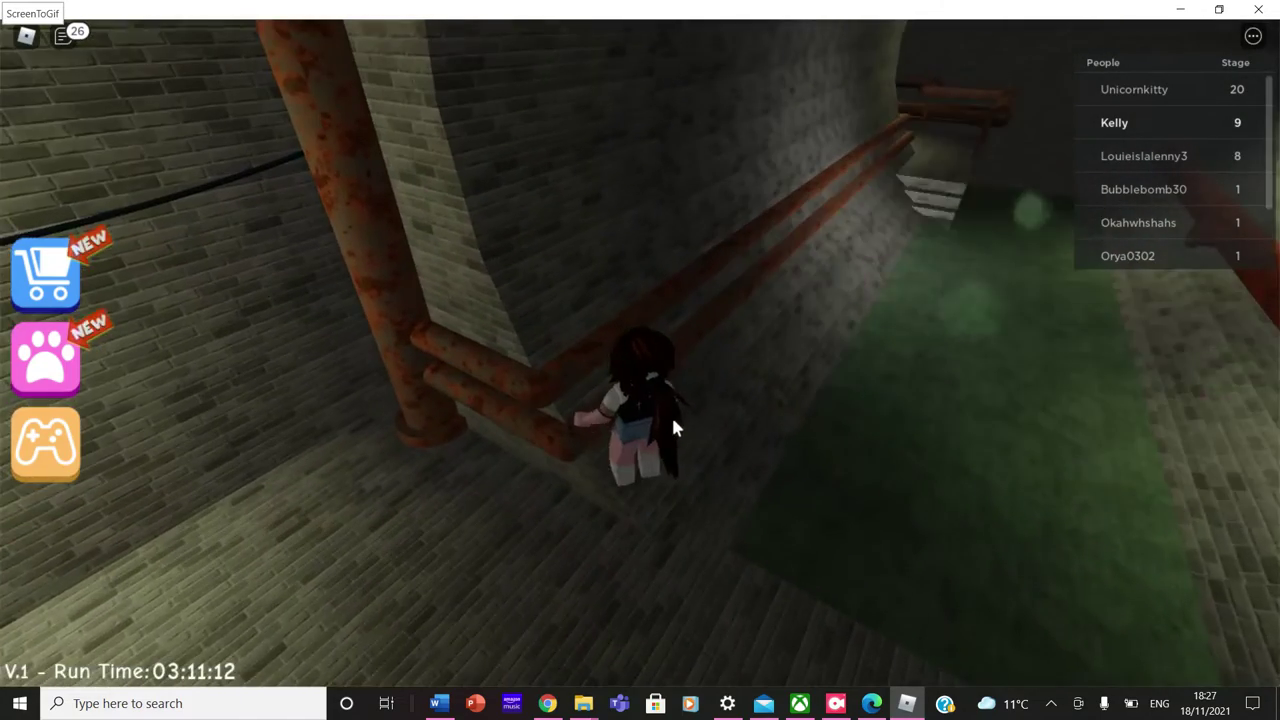
pyautogui.press('w')
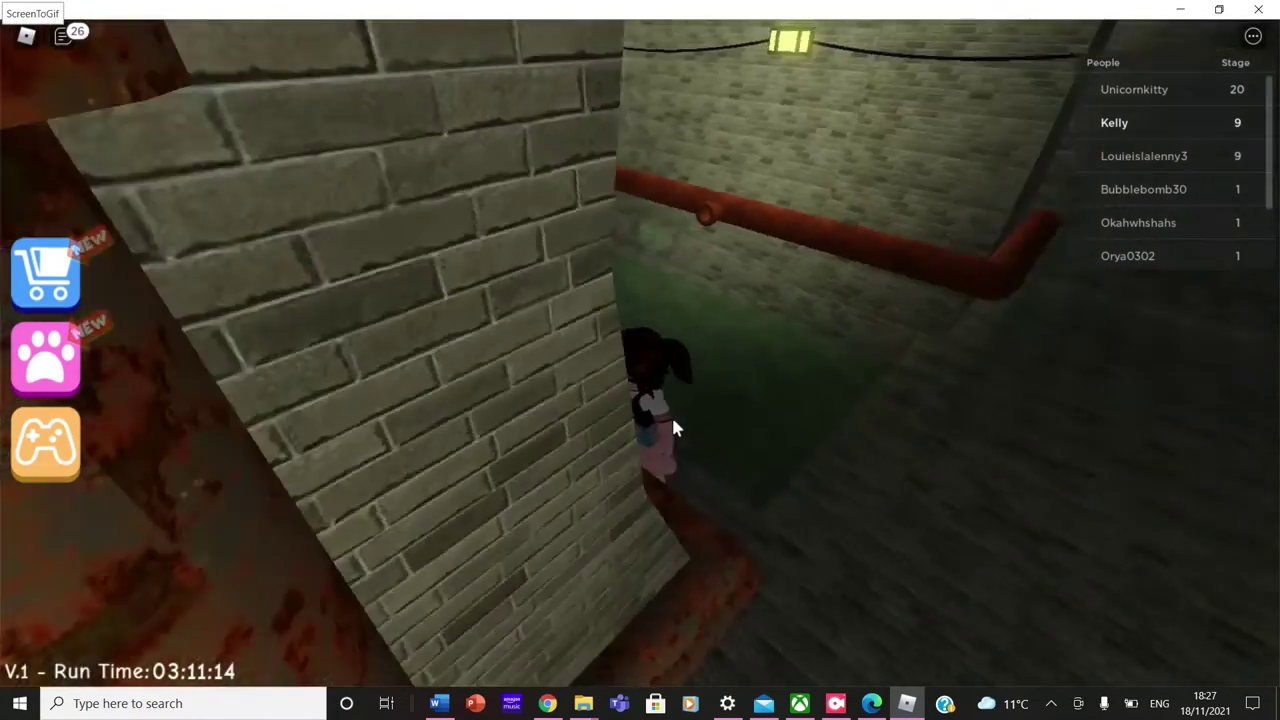
pyautogui.press('w')
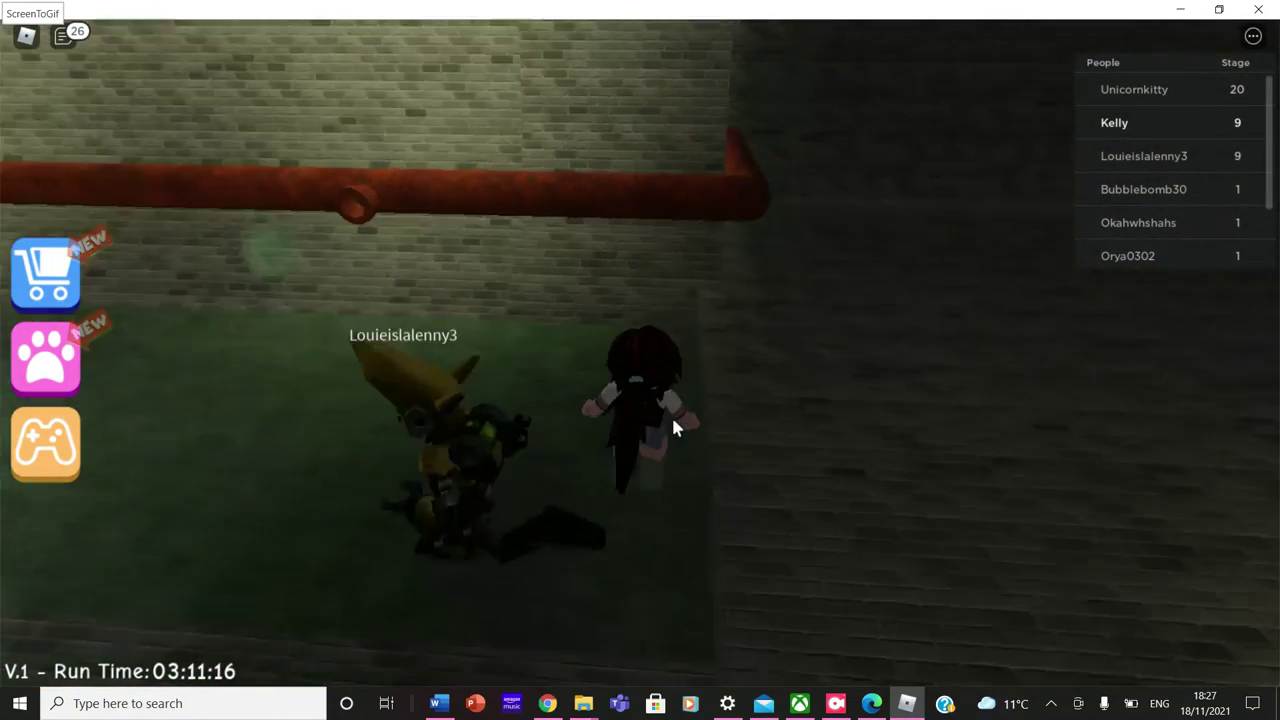
pyautogui.press('w')
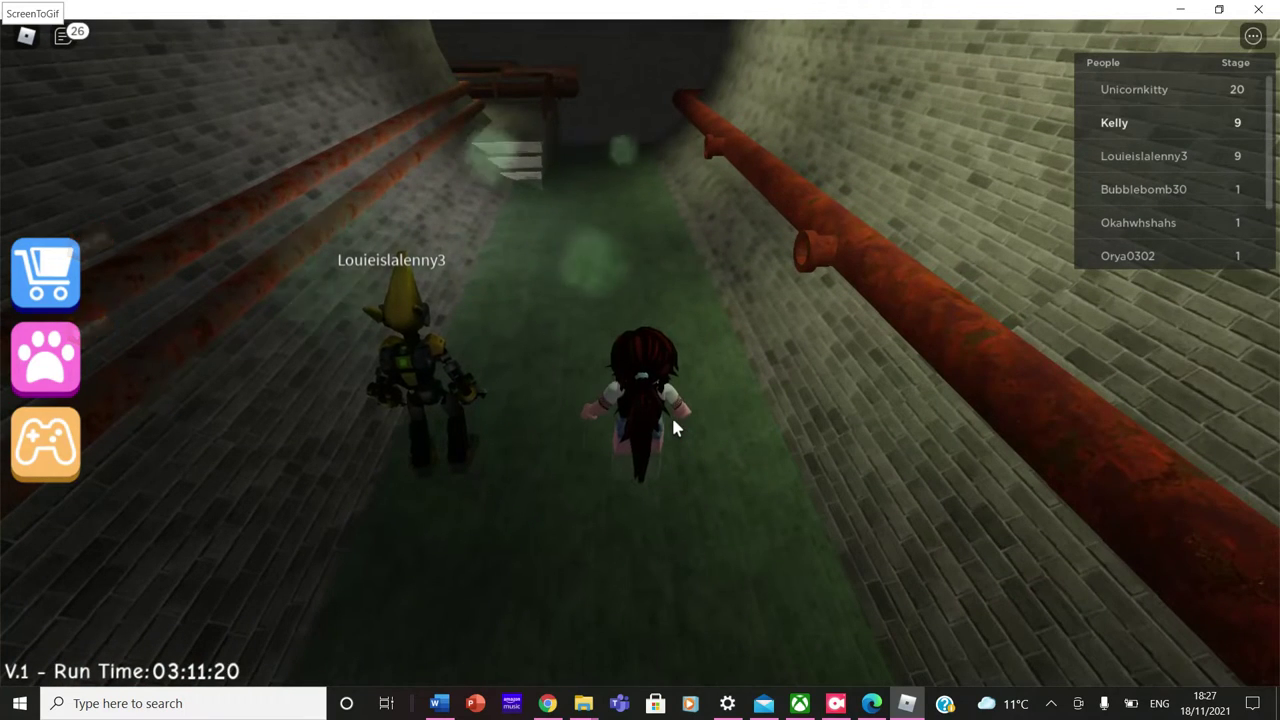
pyautogui.press('w')
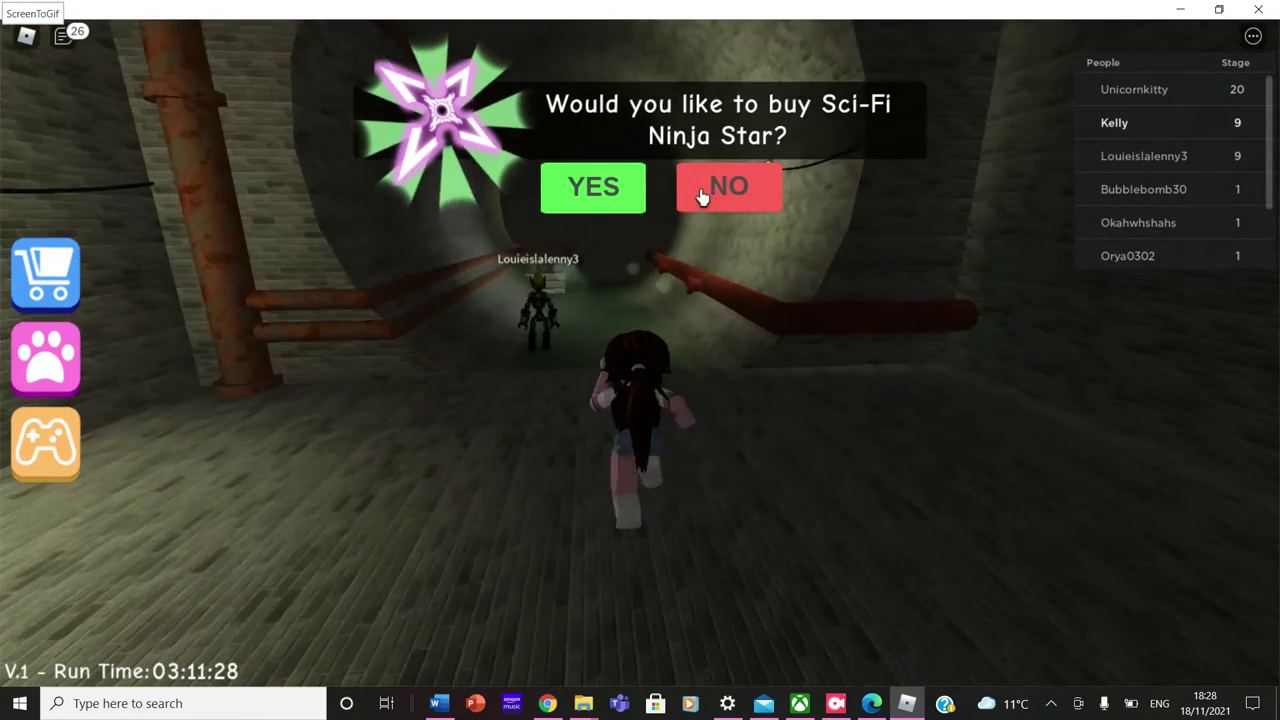
pyautogui.press('w')
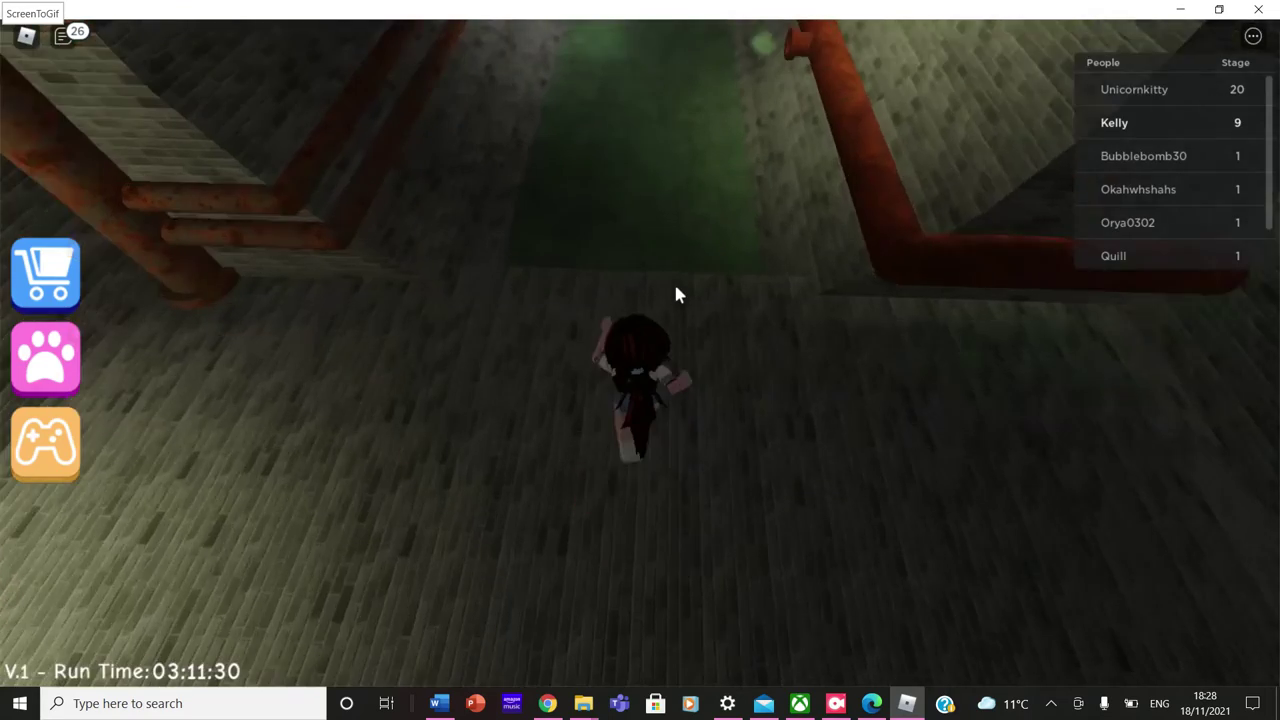
# Decline the Skateboard offer and drop down the green tunnel to the Stage 10 brick platform.
pyautogui.press('w')
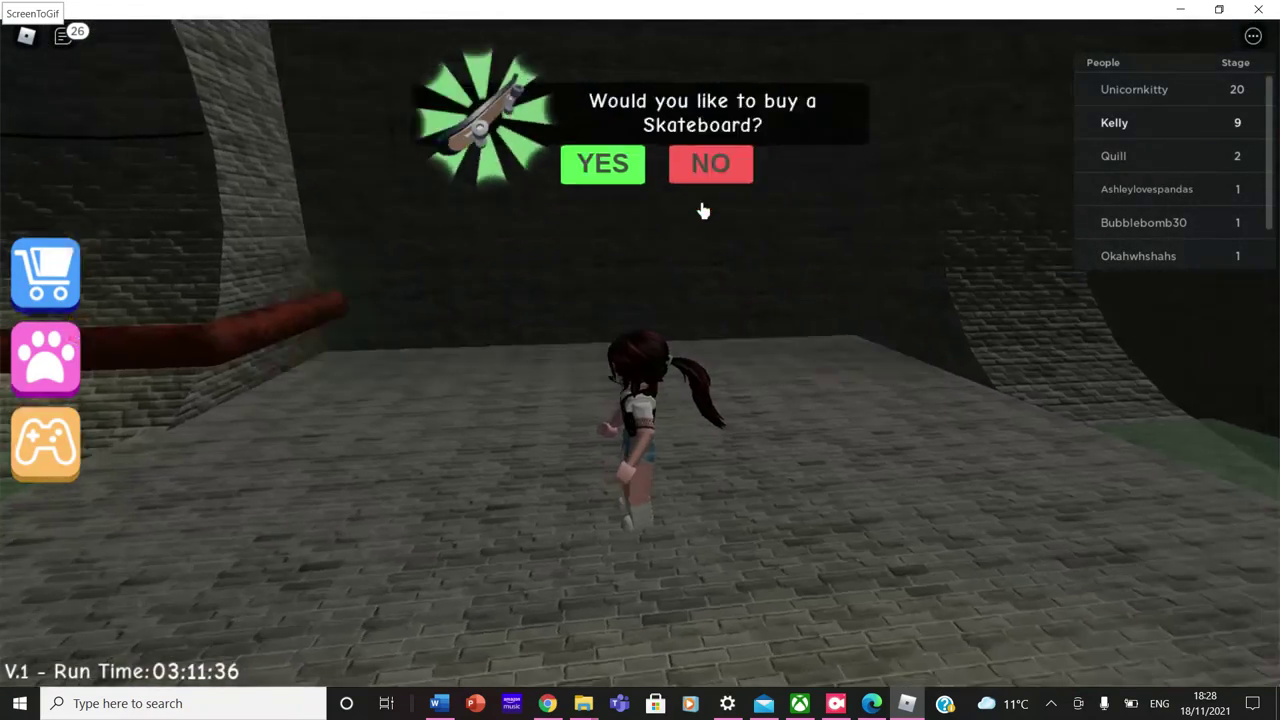
pyautogui.click(703, 209)
pyautogui.press('w')
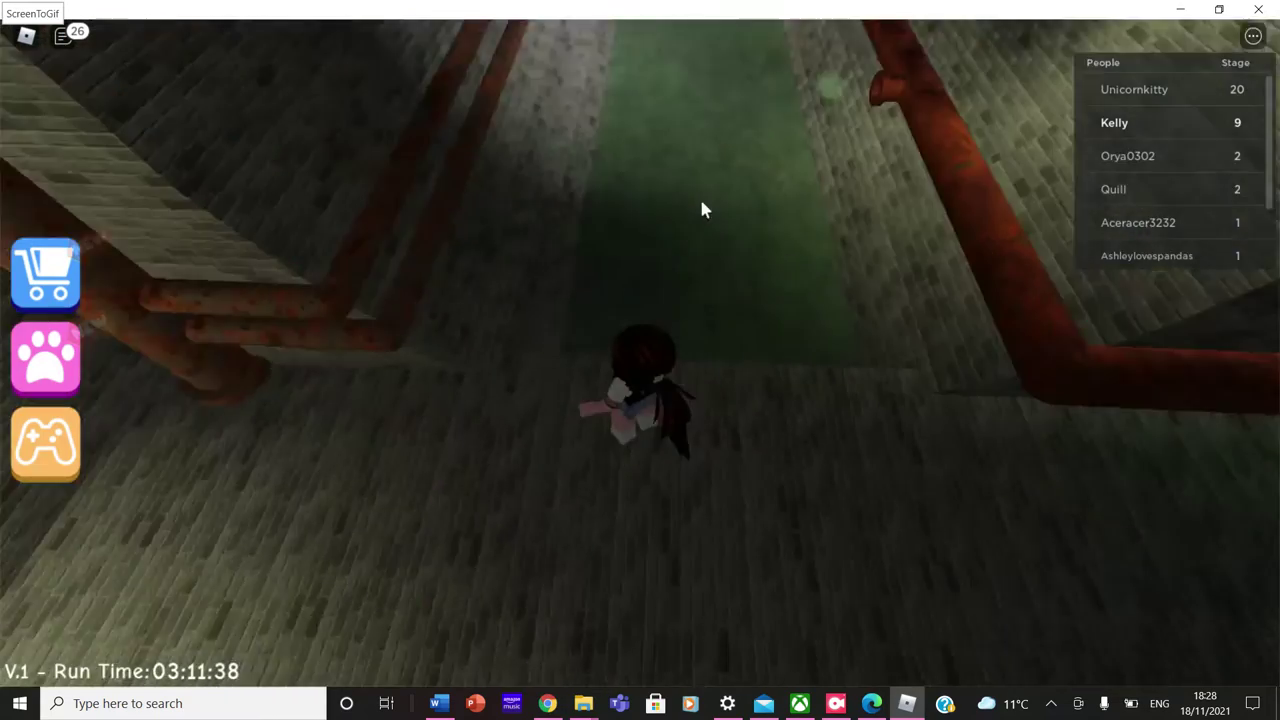
pyautogui.press('w')
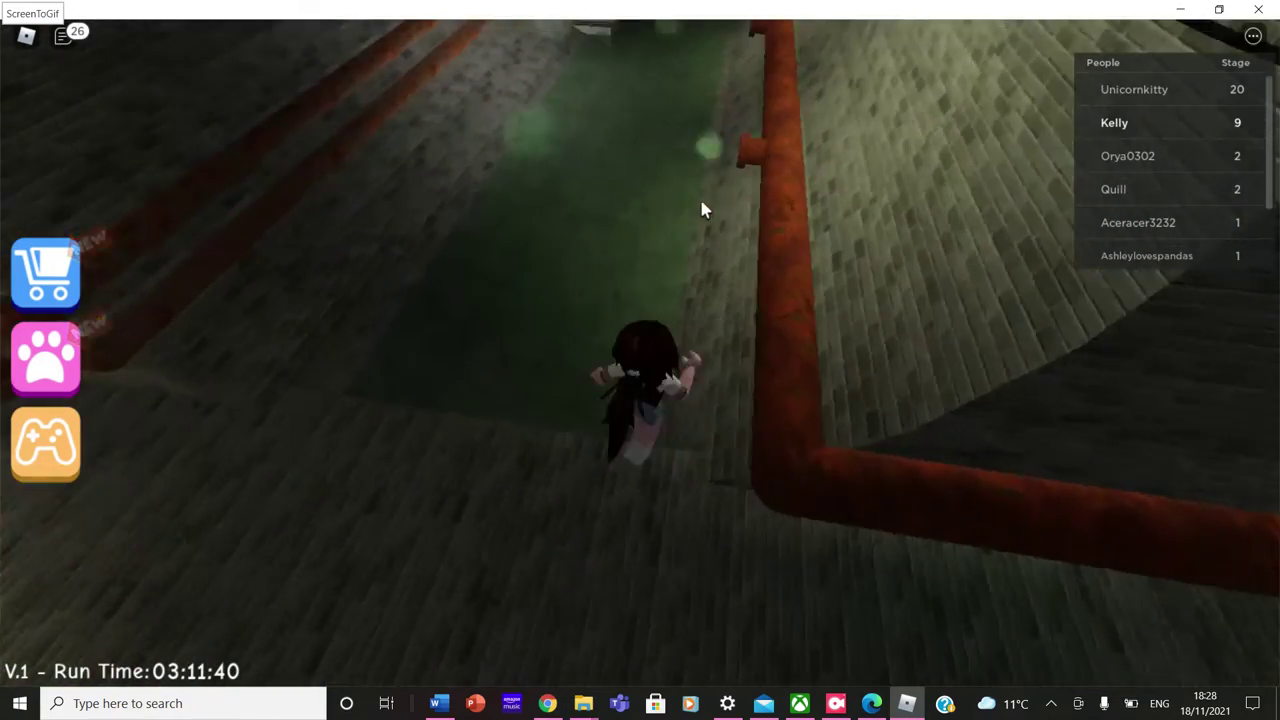
pyautogui.press('w')
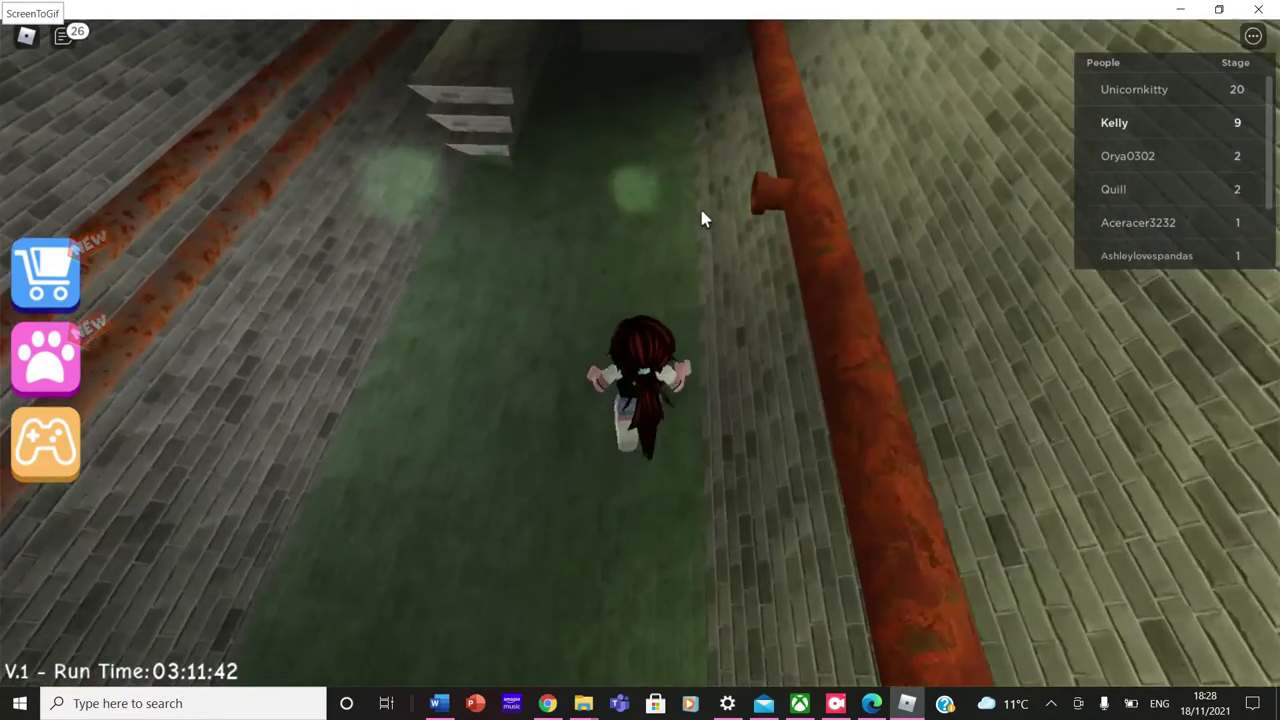
pyautogui.press('w')
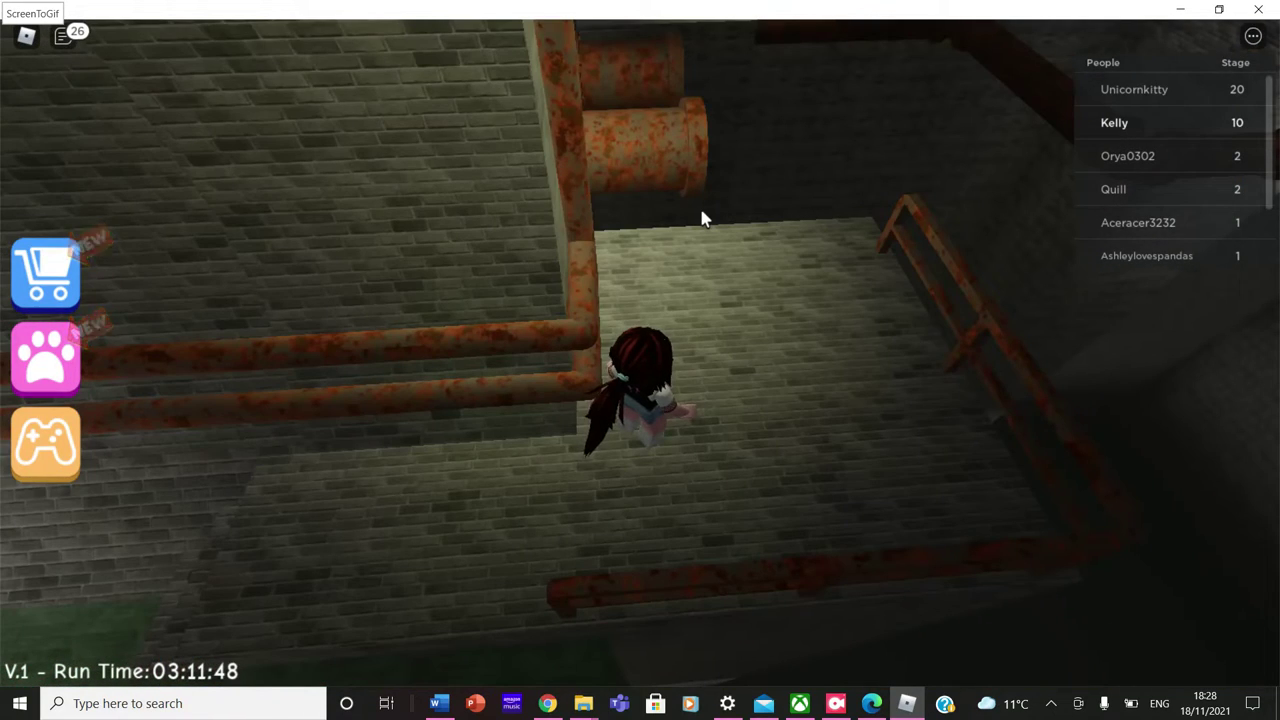
# Drop onto the rusty wall pipes and walk them around each zigzag bend.
pyautogui.press('w')
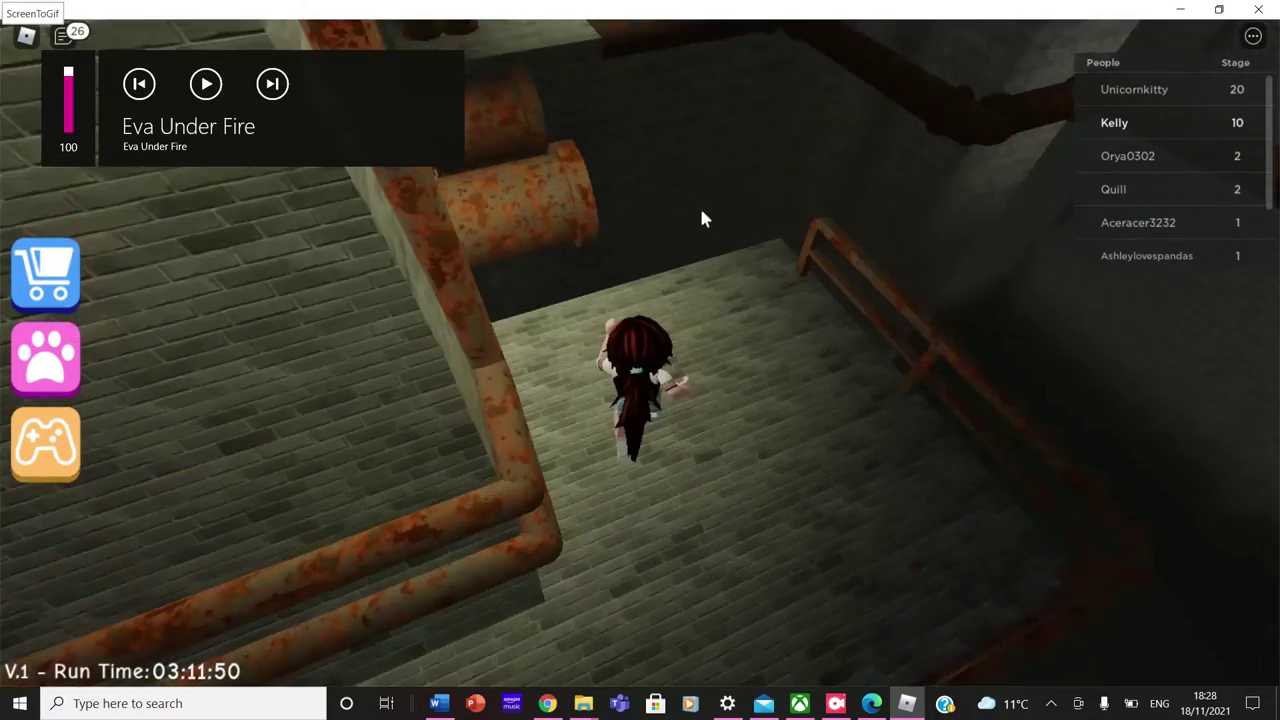
pyautogui.press('w')
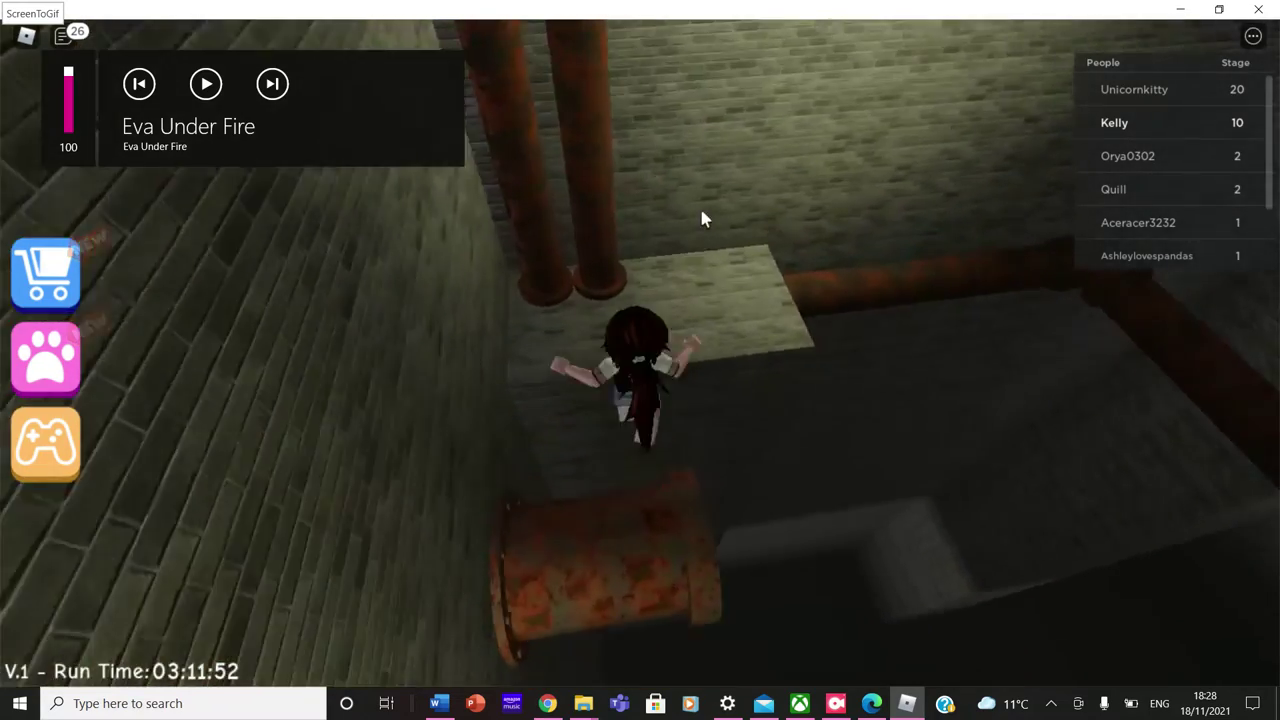
pyautogui.press('w')
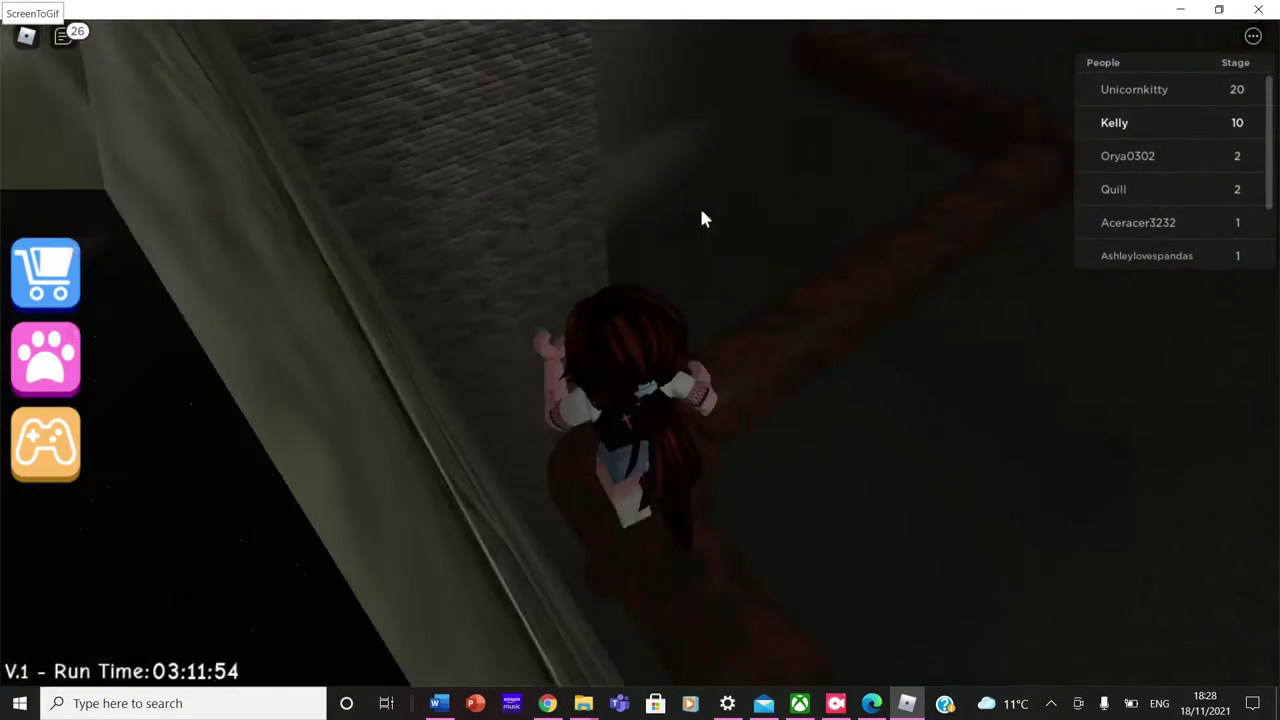
pyautogui.press('w')
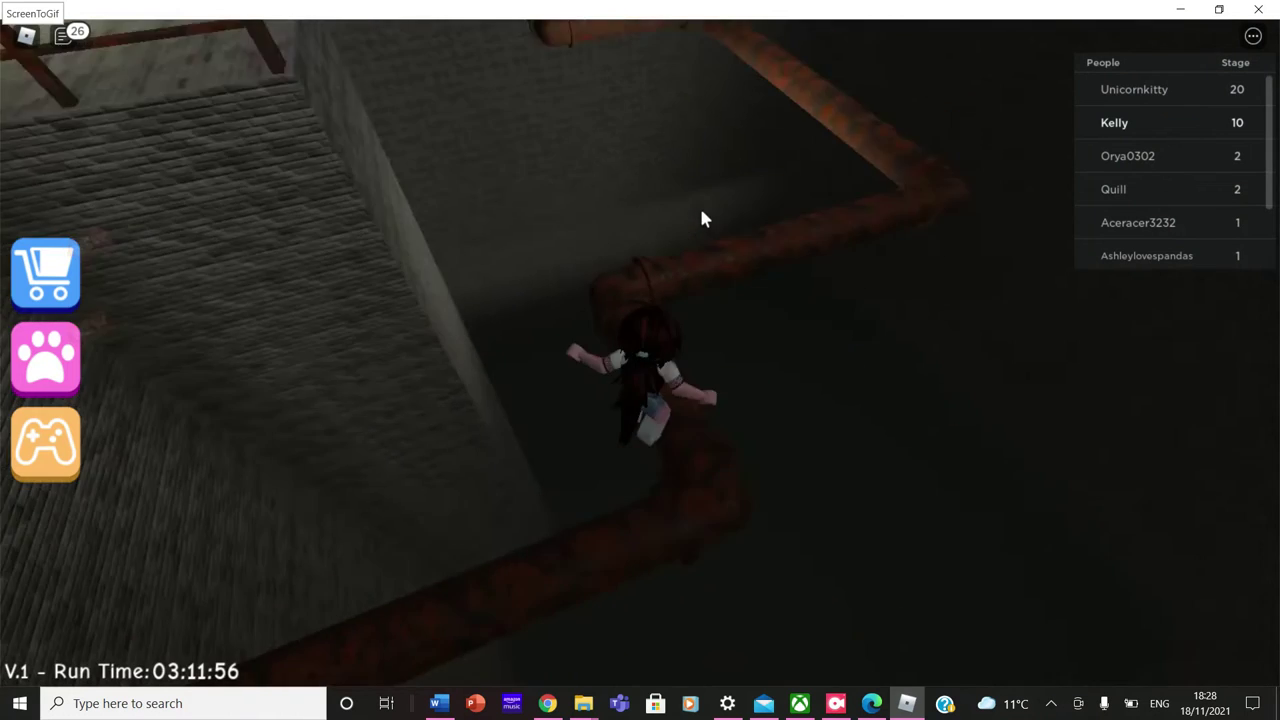
pyautogui.press('w')
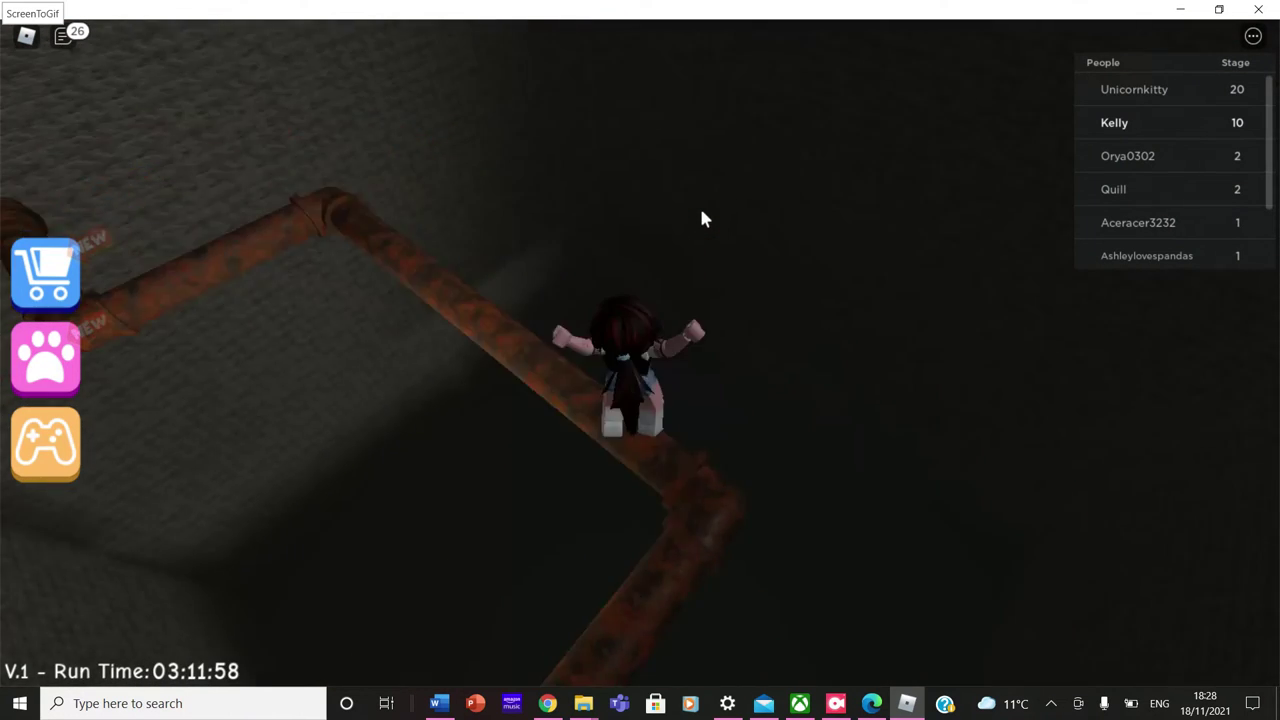
pyautogui.press('w')
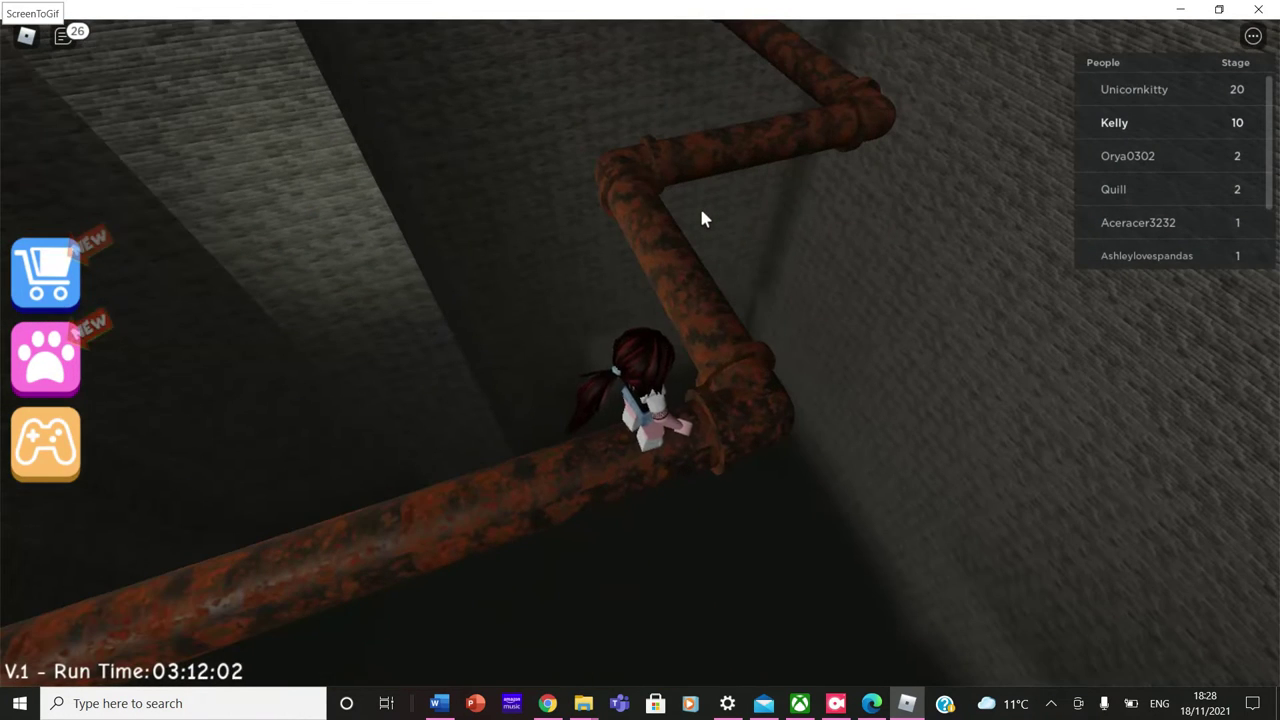
pyautogui.press('w')
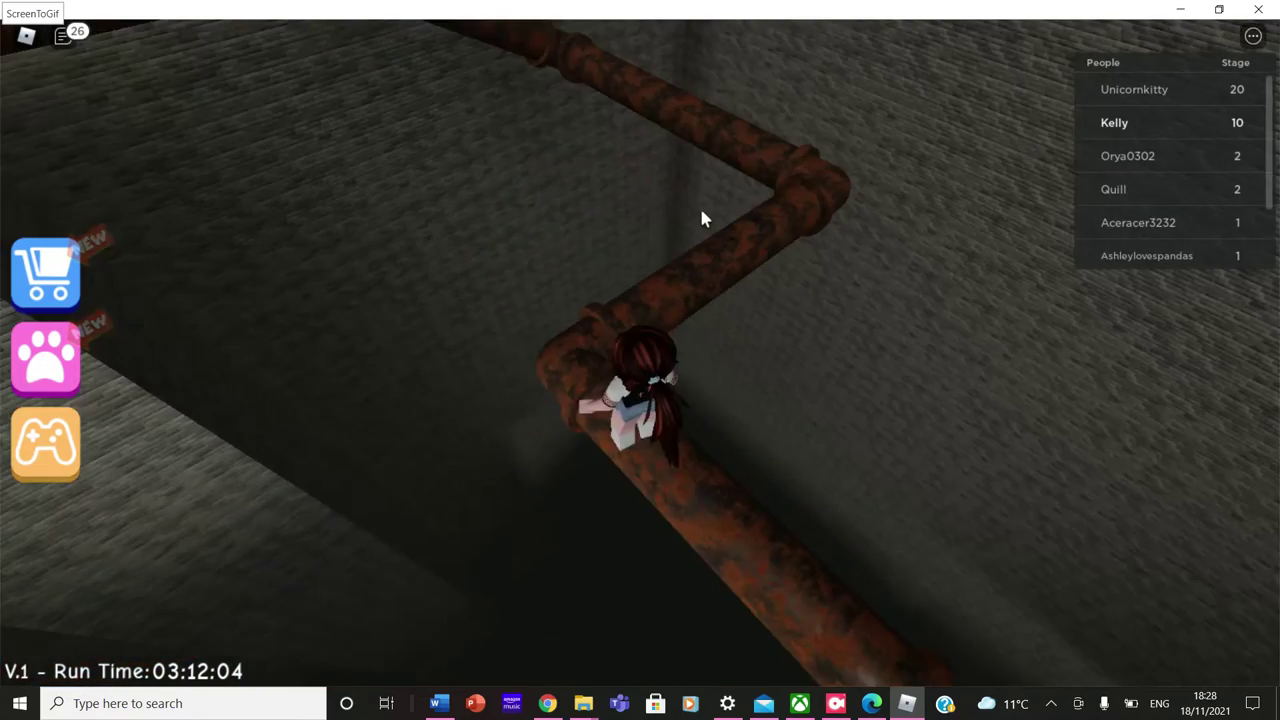
pyautogui.press('w')
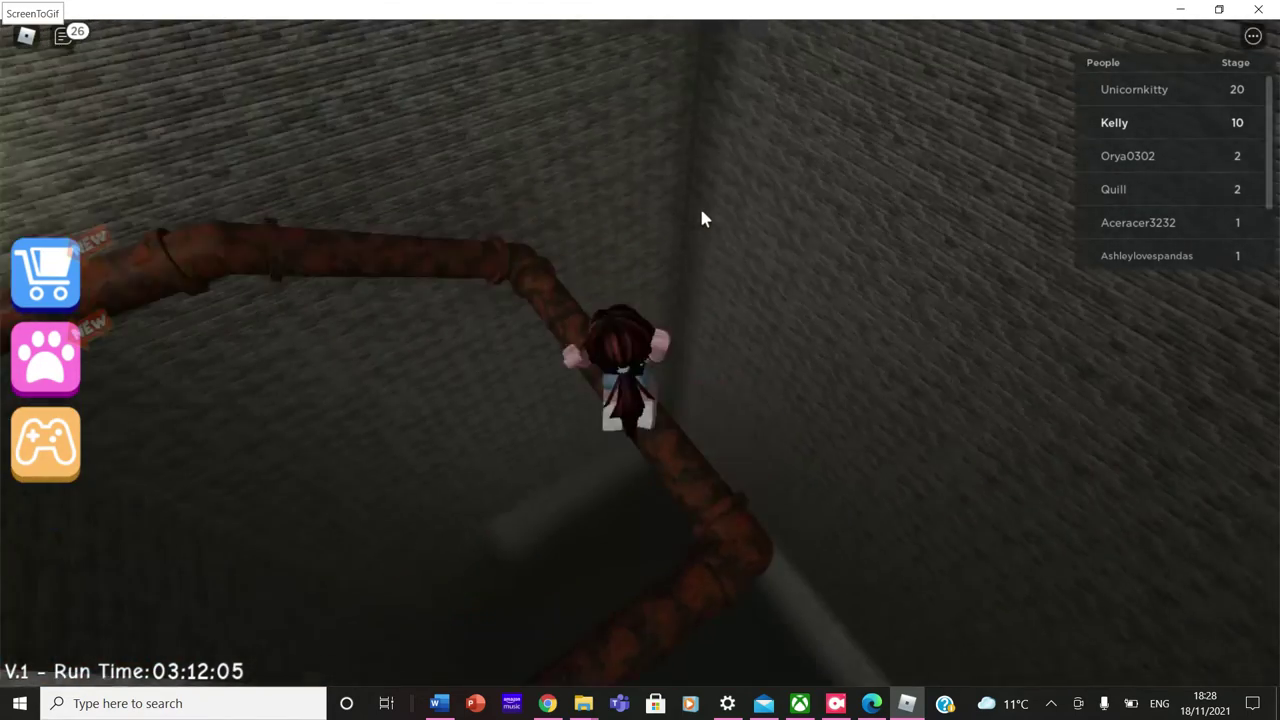
pyautogui.press('w')
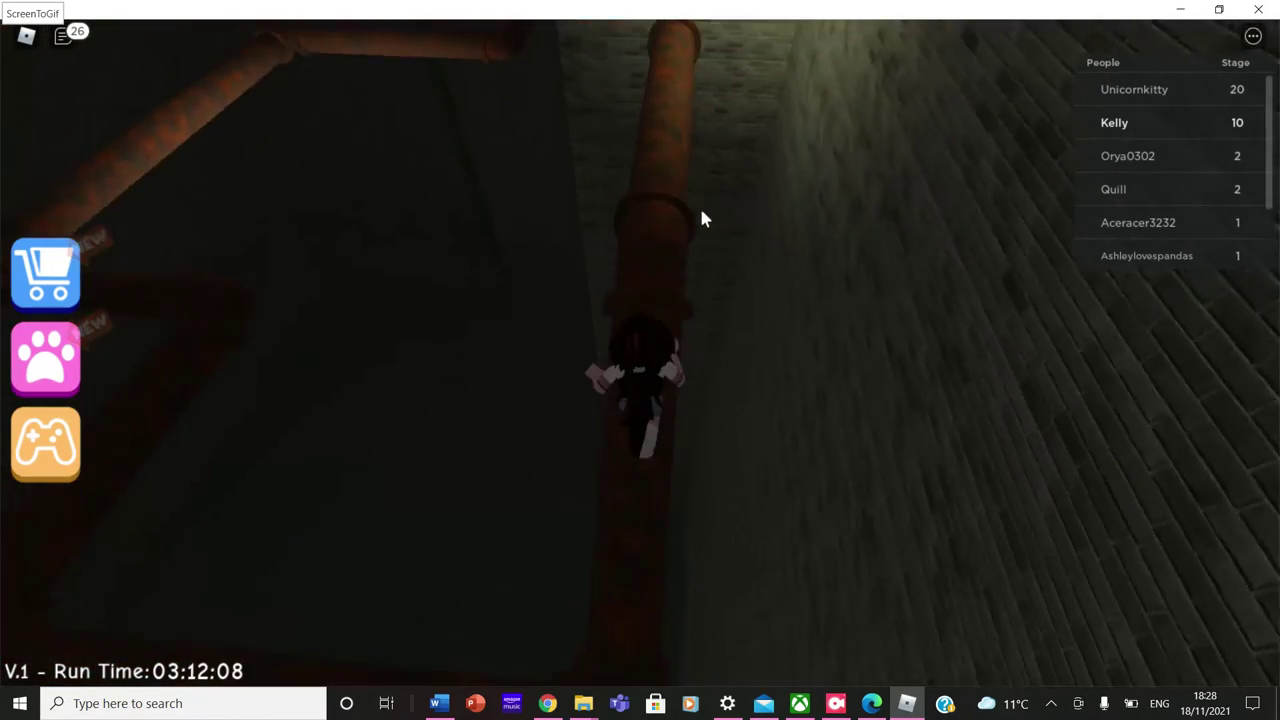
# Climb the ladder from the ledge up the round shaft toward the BEWARE THE DUCK! writing.
pyautogui.press('w')
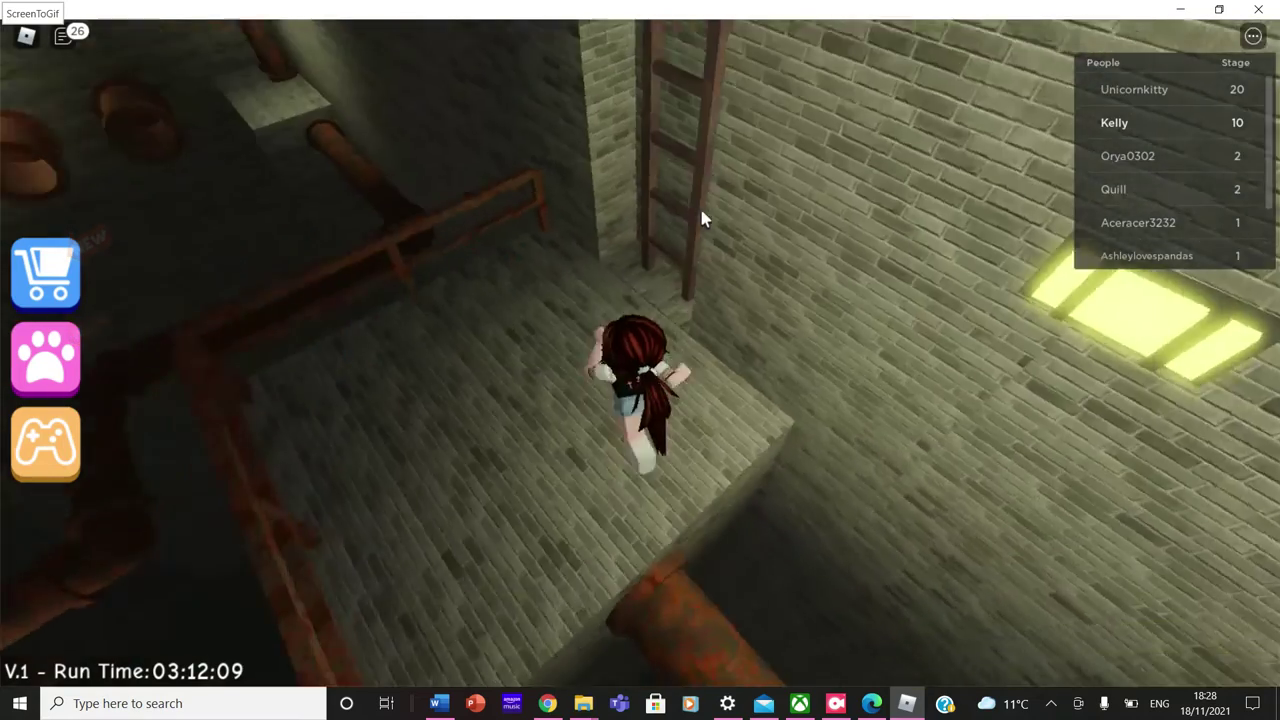
pyautogui.press('w')
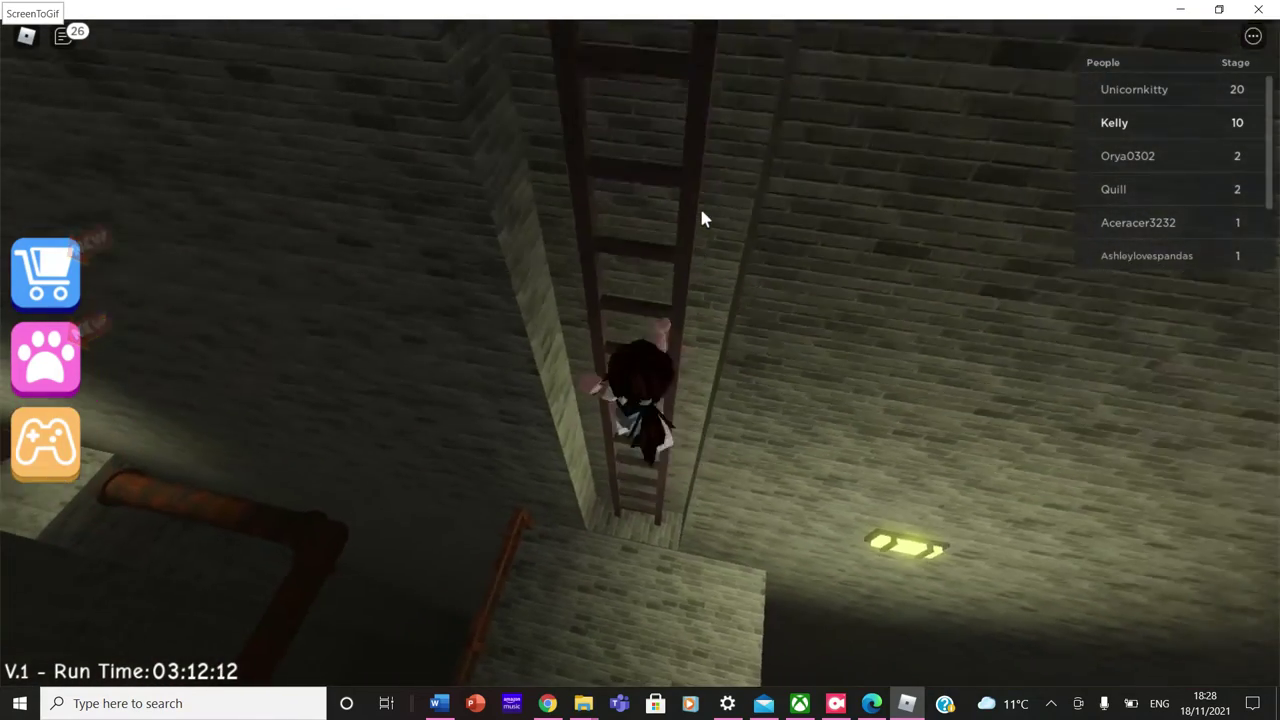
pyautogui.press('w')
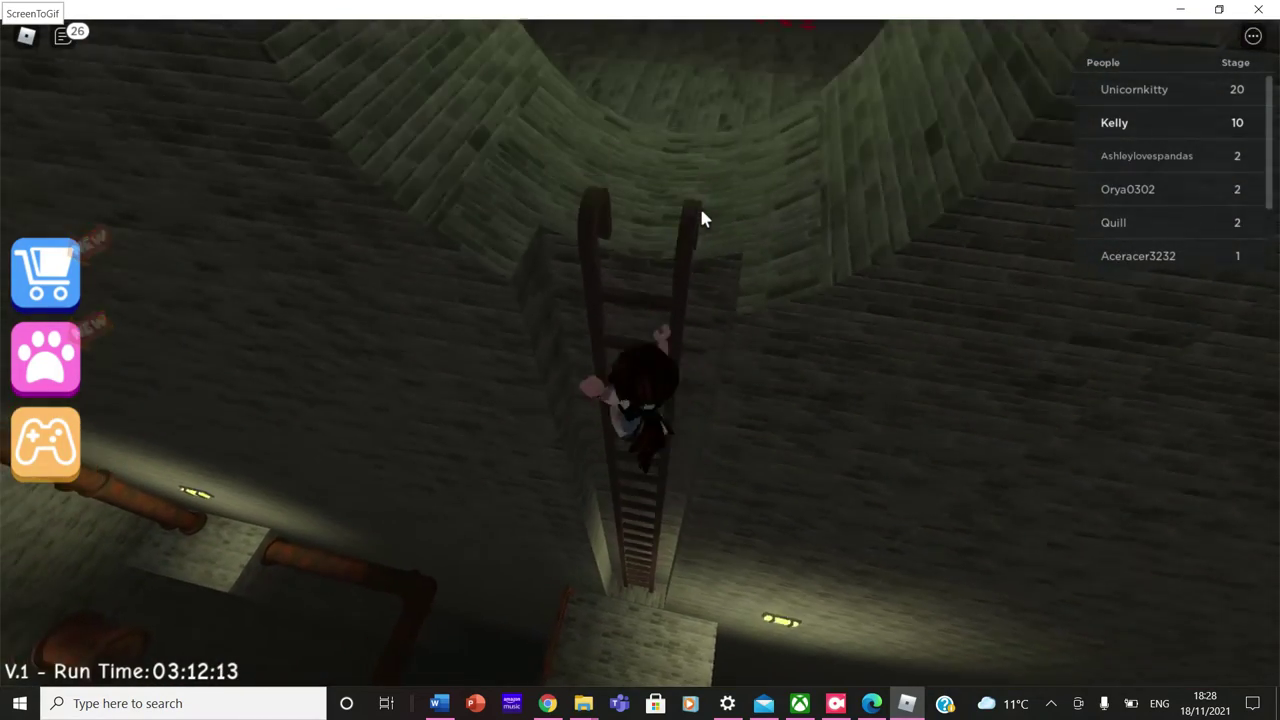
pyautogui.press('w')
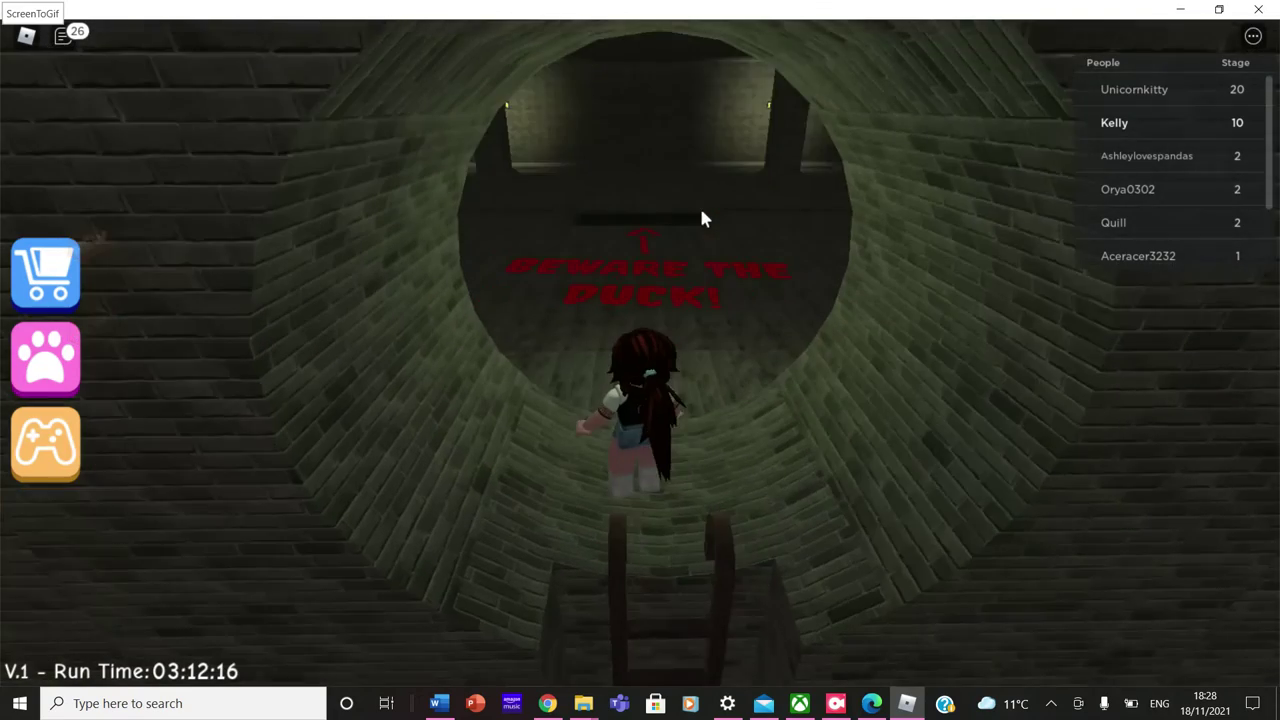
# Cross the BEWARE THE DUCK! floor, climb the wall and drop into the dark forest.
pyautogui.press('w')
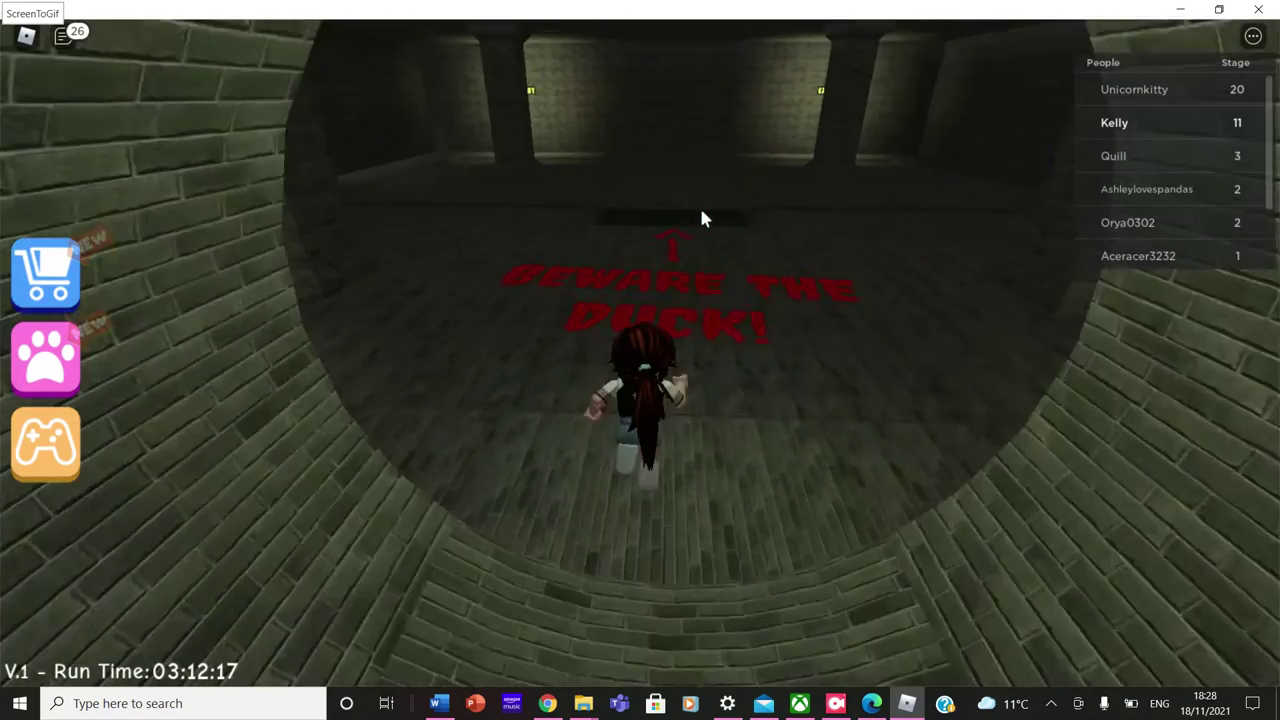
pyautogui.press('w')
pyautogui.press('a')
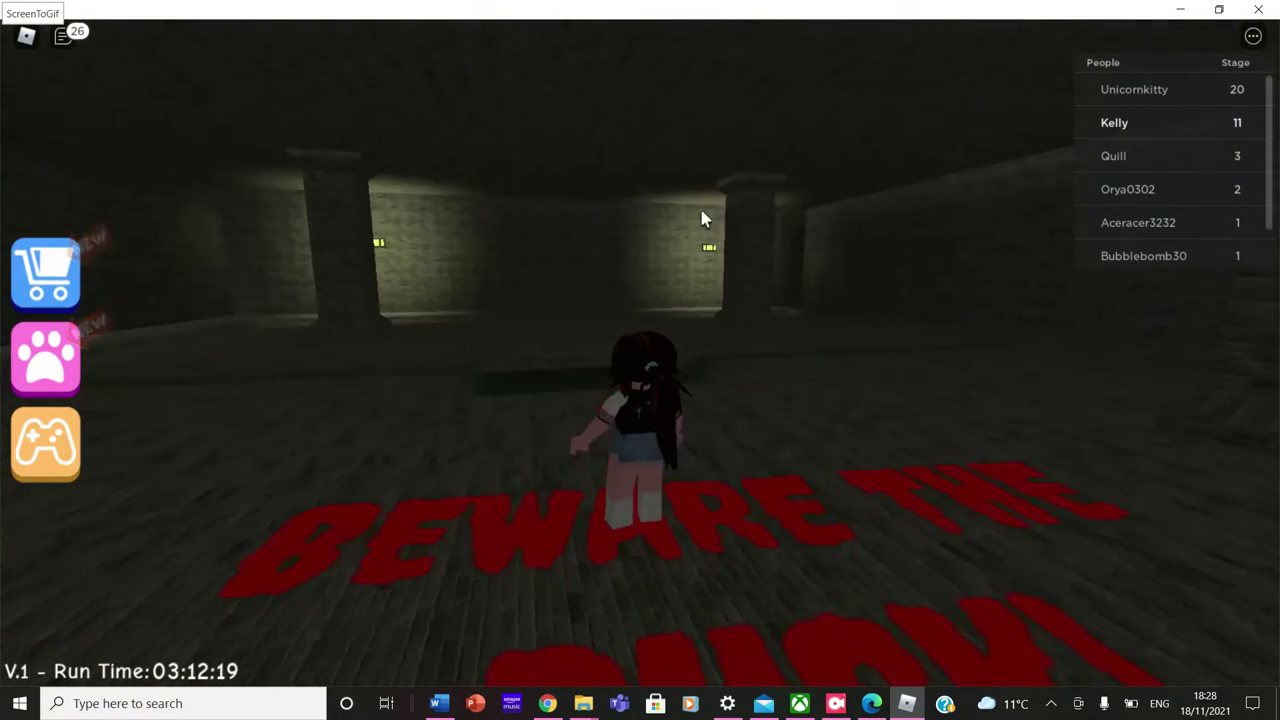
pyautogui.press('w')
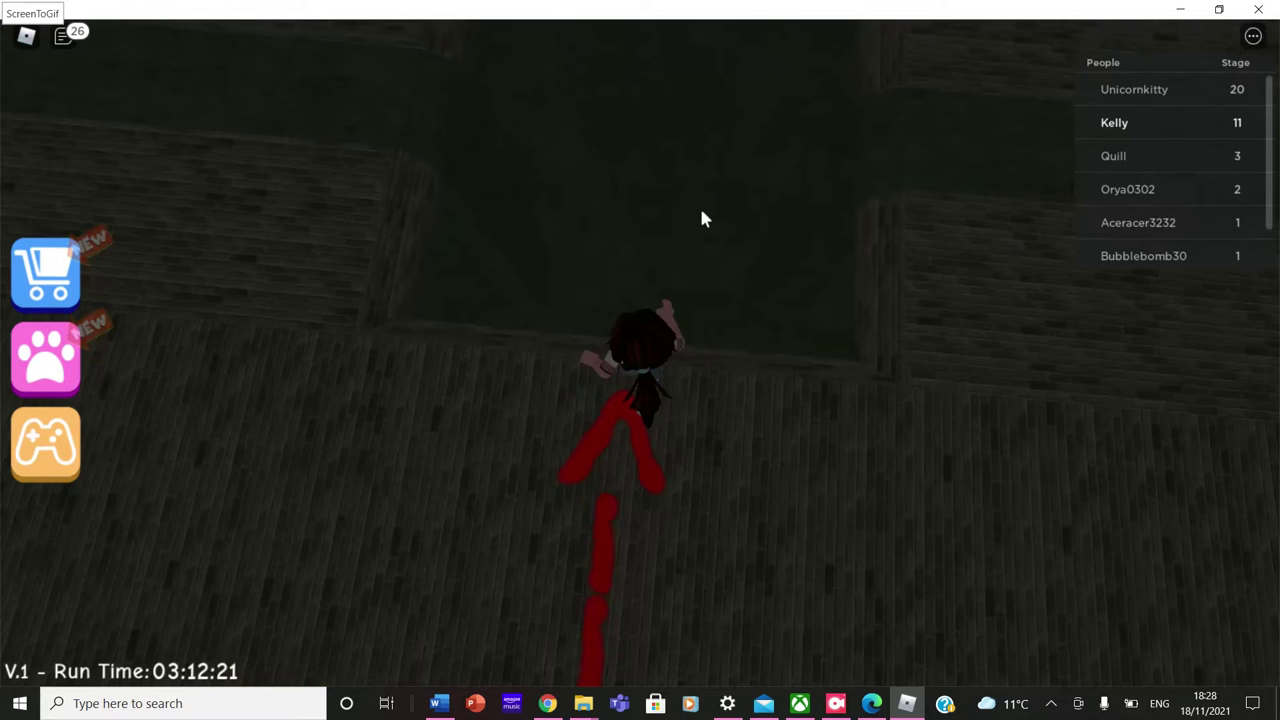
pyautogui.press('w')
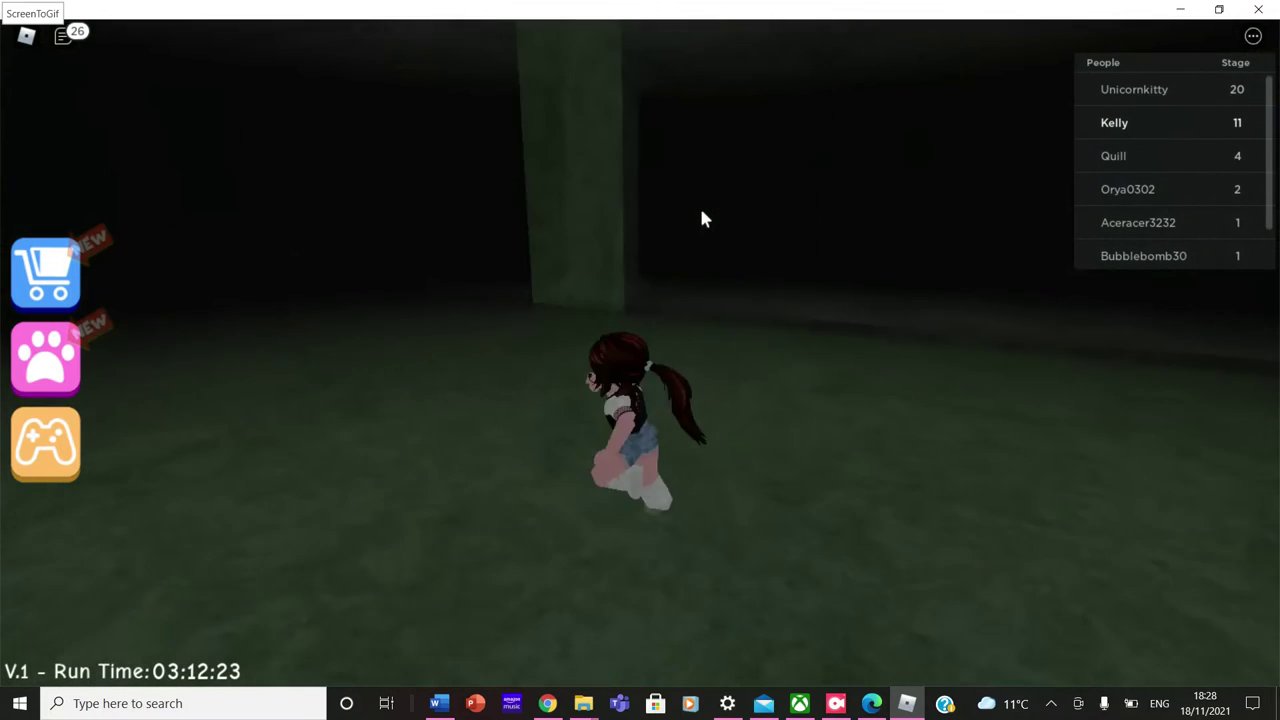
pyautogui.press('w')
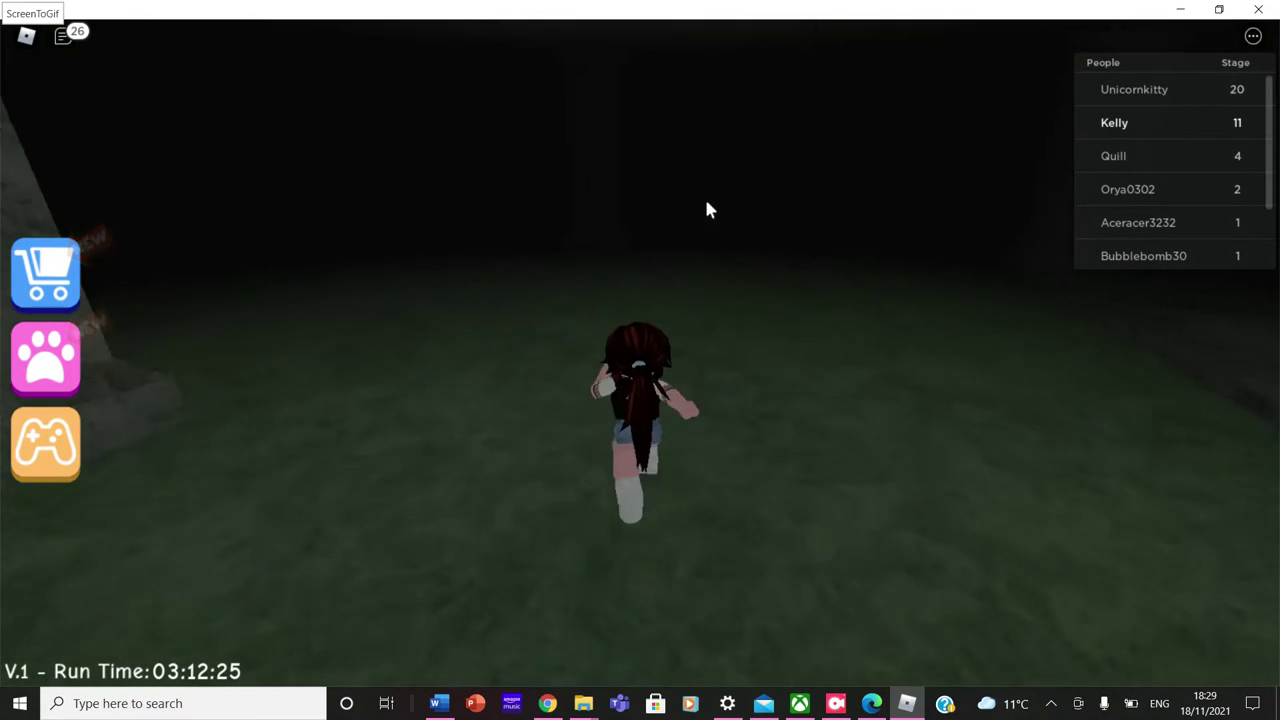
# Evade the giant orange duck and run past it toward the corridor.
pyautogui.press('s')
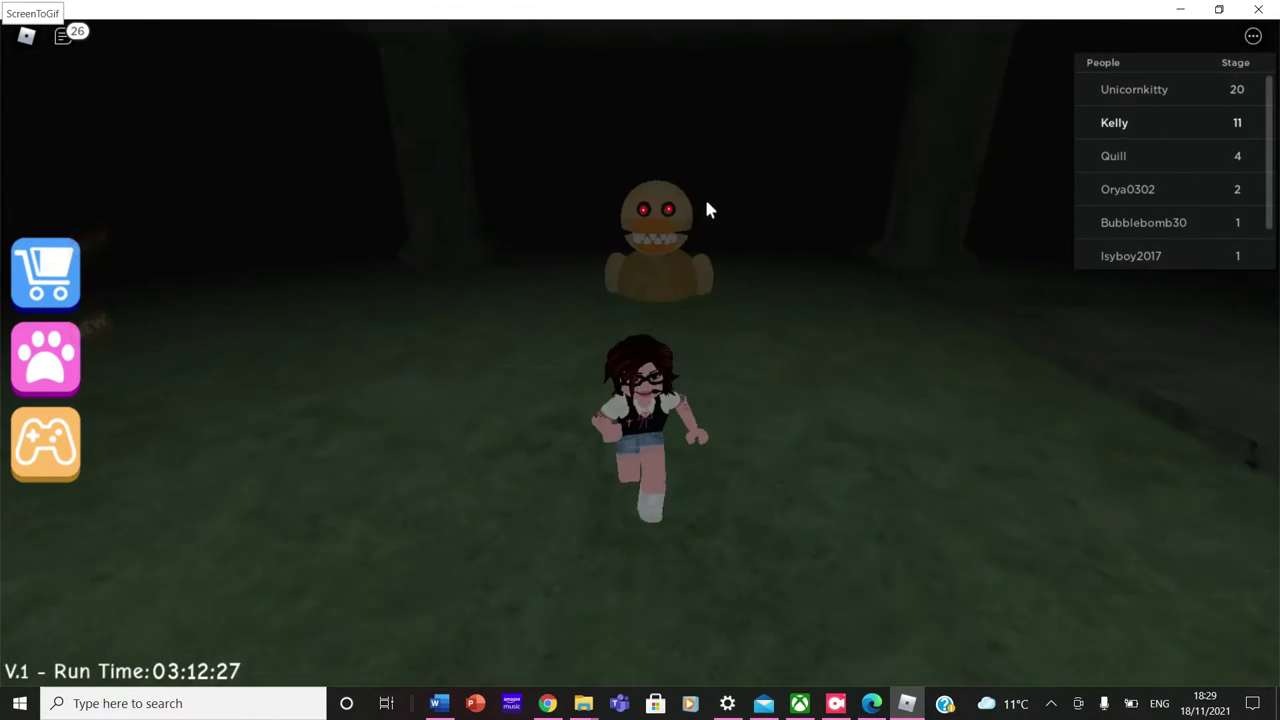
pyautogui.press('s')
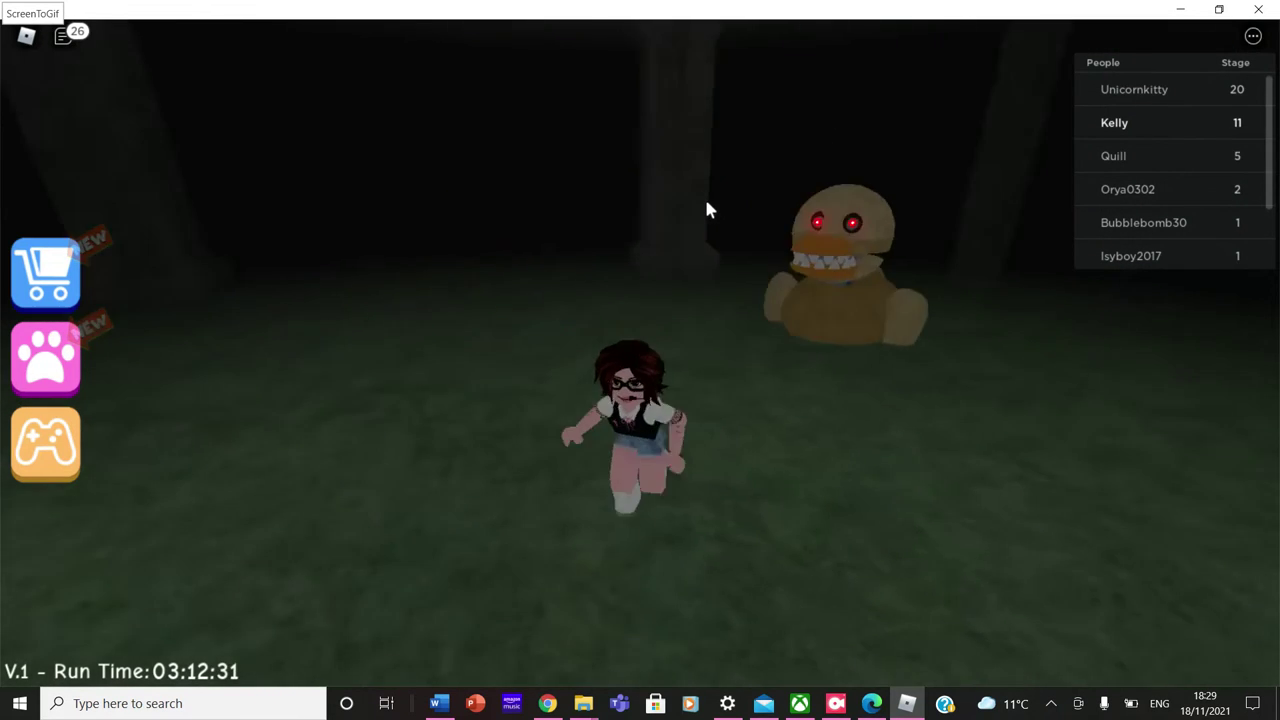
pyautogui.press('w')
pyautogui.press('w')
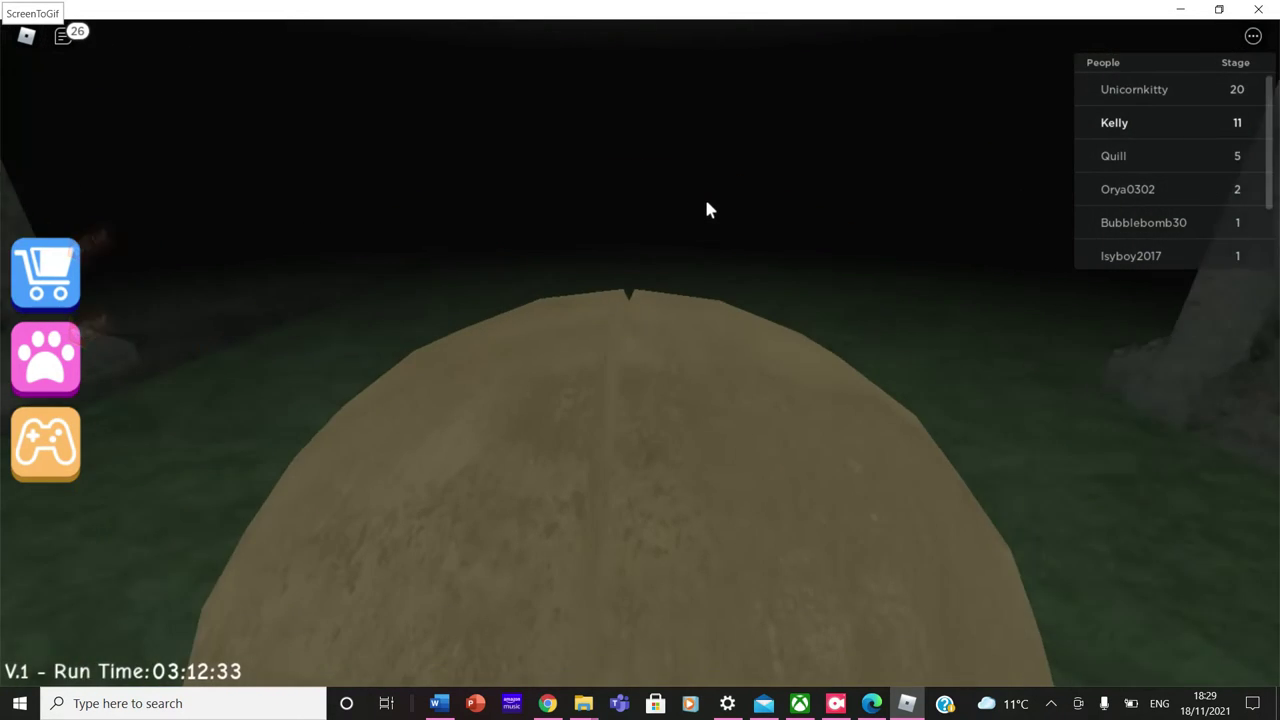
pyautogui.press('w')
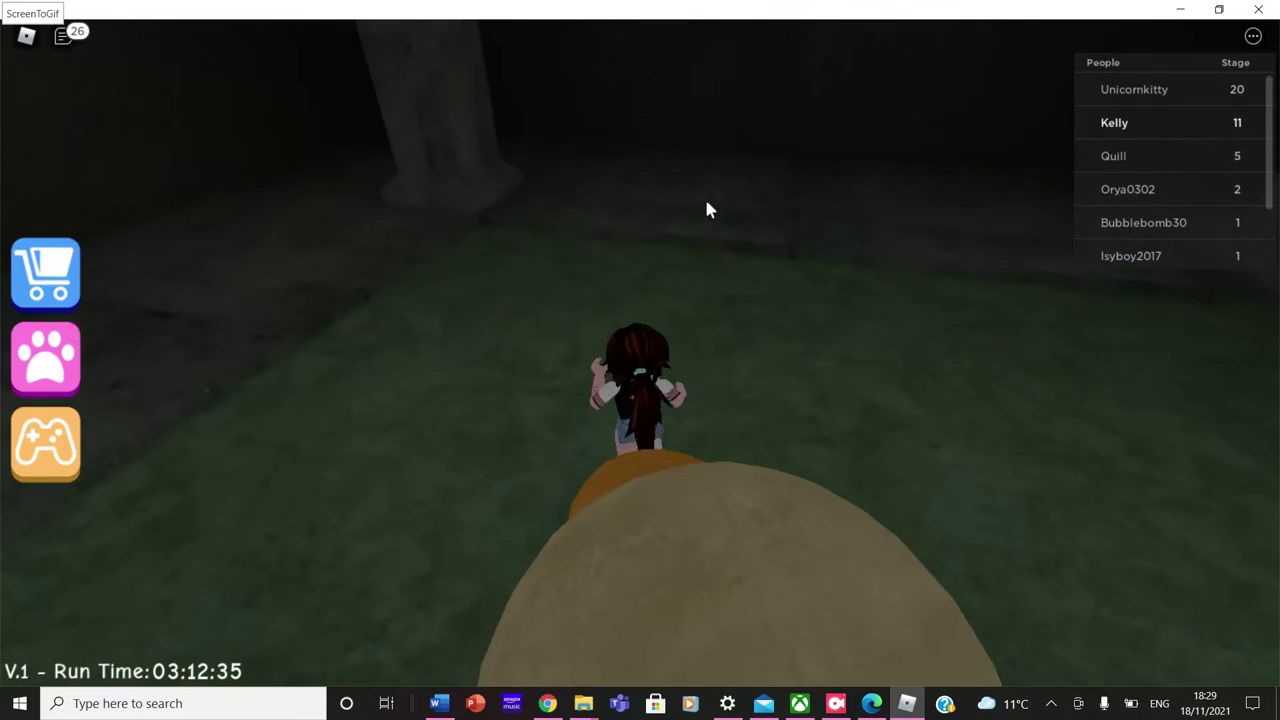
pyautogui.press('w')
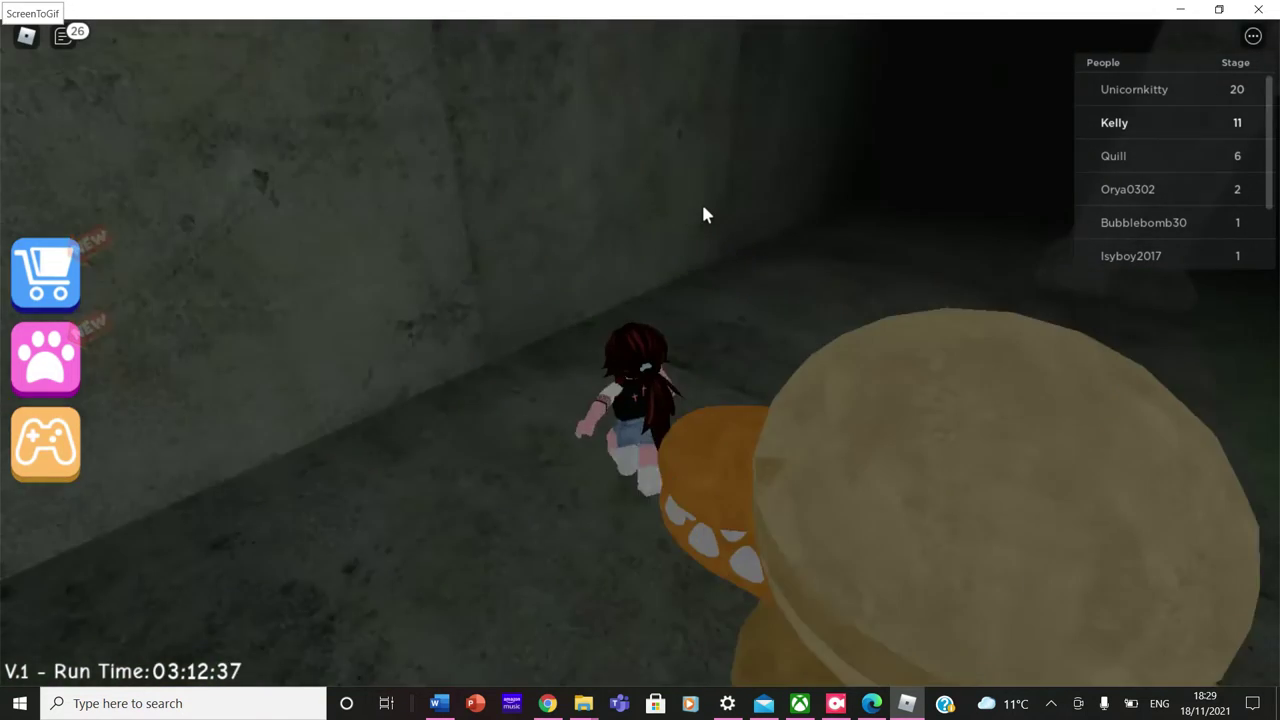
pyautogui.press('w')
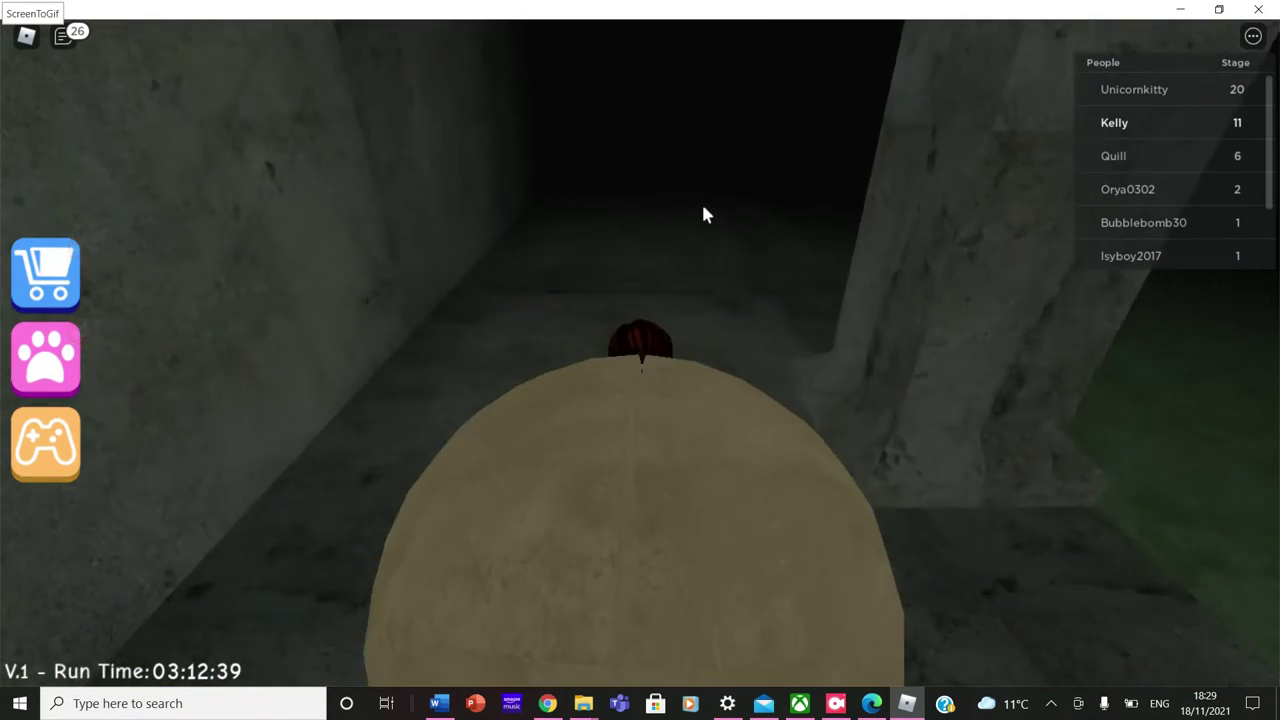
pyautogui.press('w')
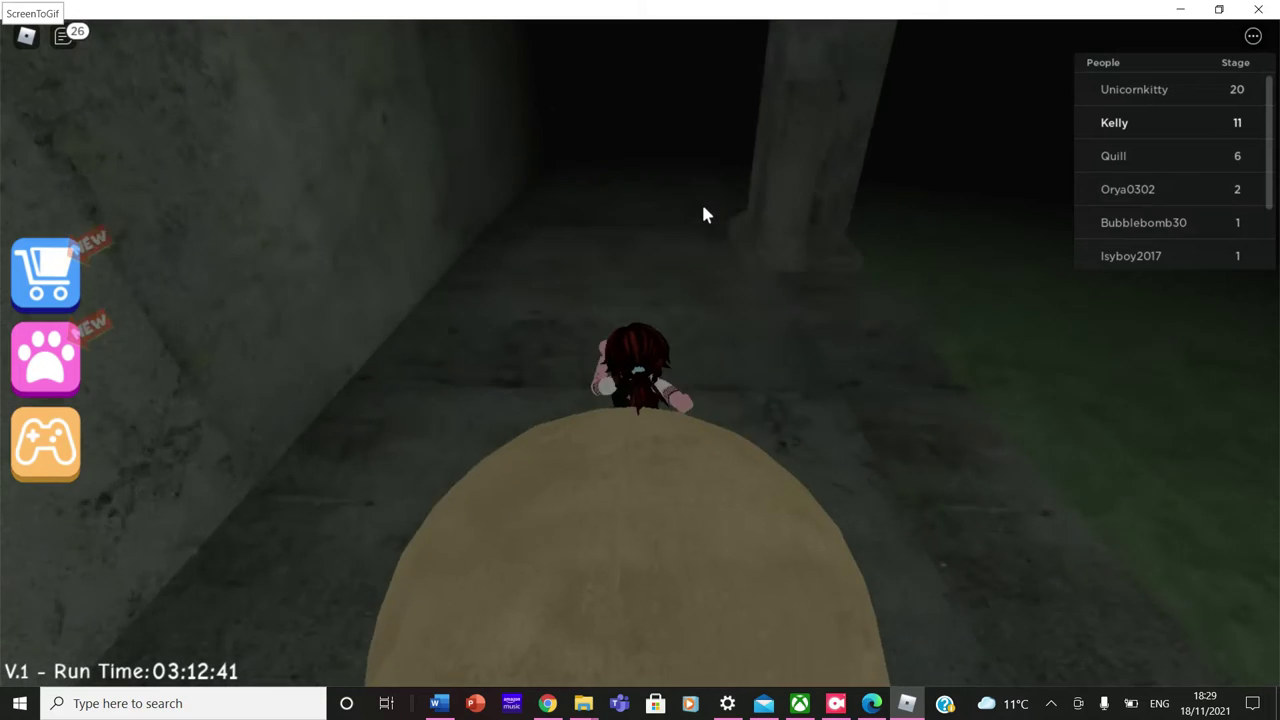
# Follow the corridor and red arrow into the brick tunnel at Stage 11.
pyautogui.press('d')
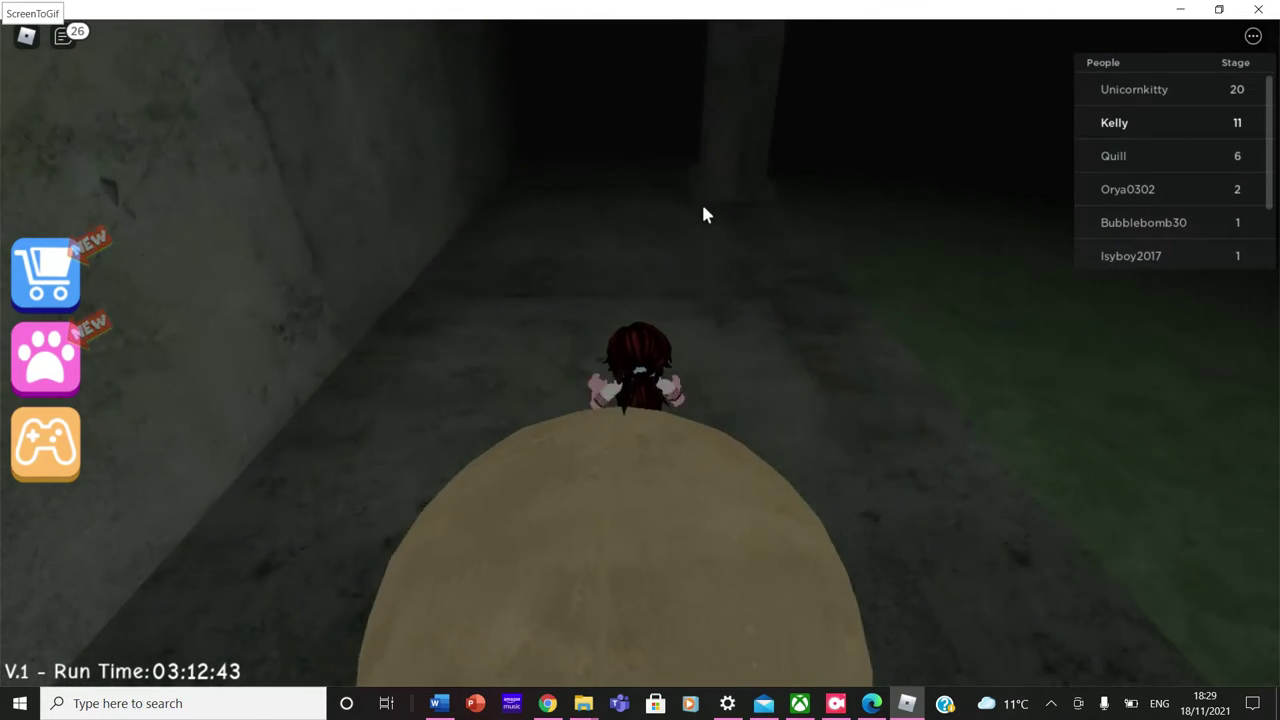
pyautogui.press('a')
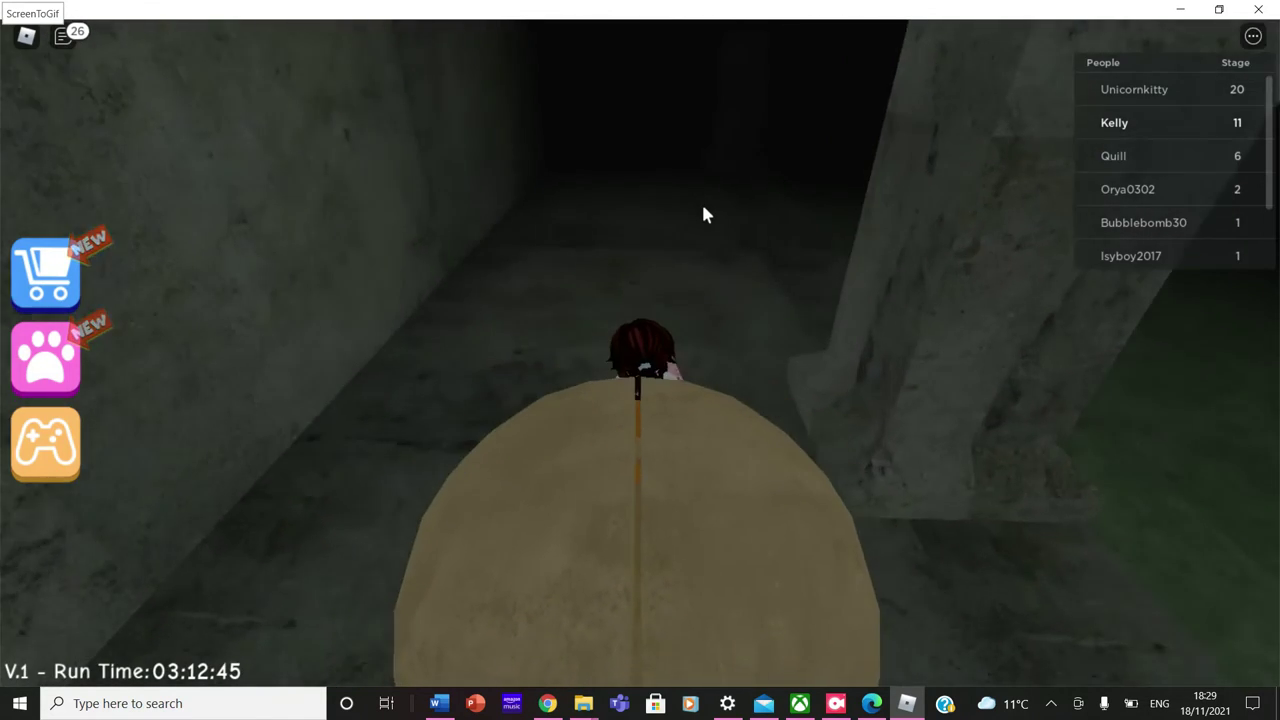
pyautogui.press('w')
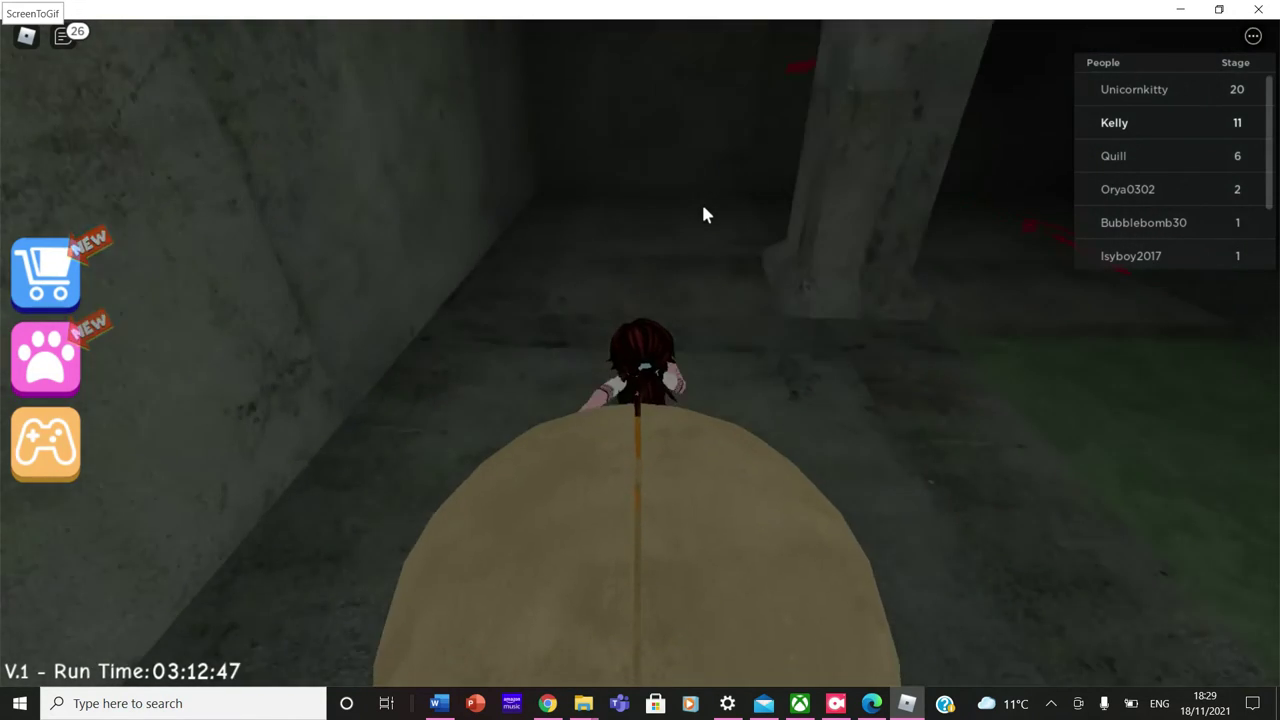
pyautogui.press('a')
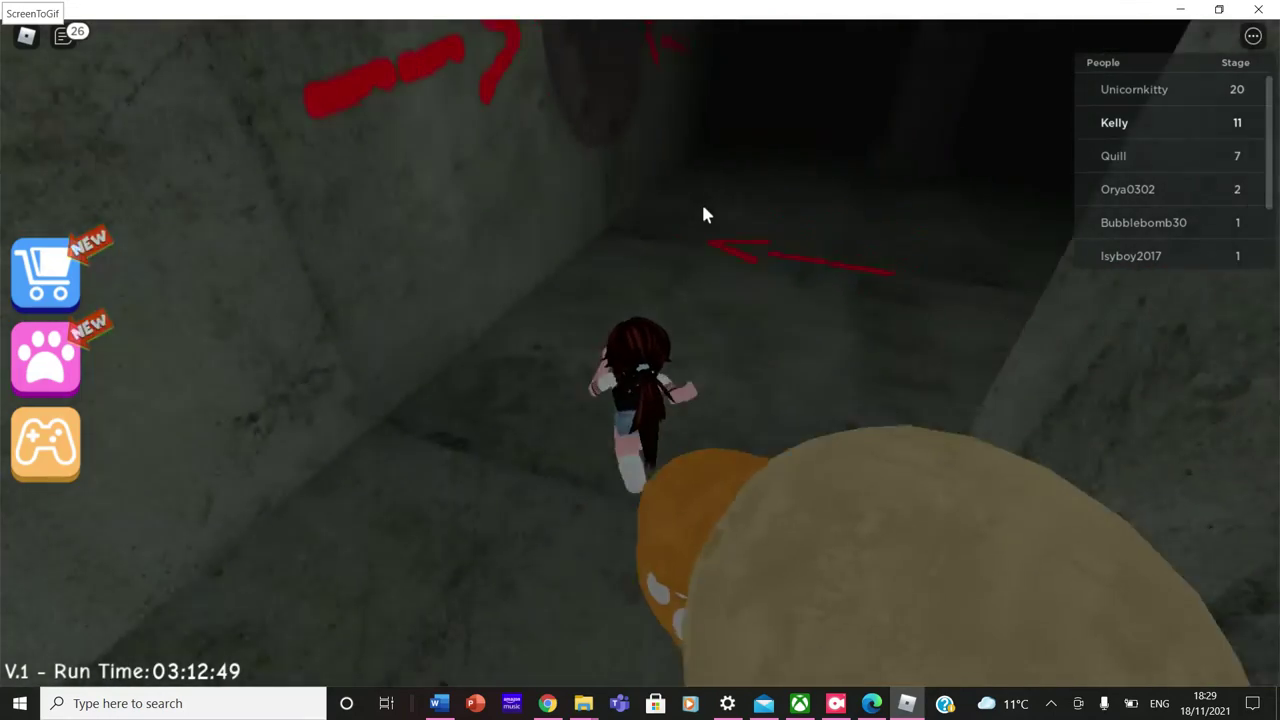
pyautogui.press('w')
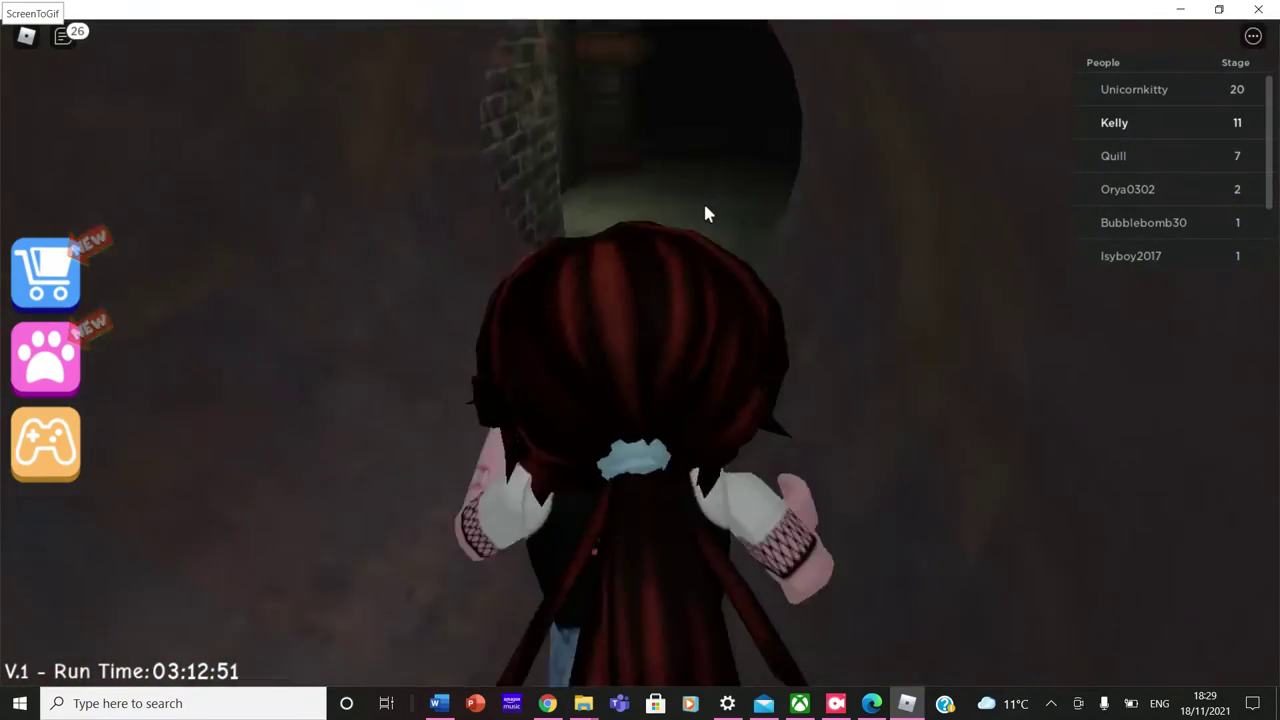
# Reach the Stage 12 courtyard checkpoint and turn toward the wall ladder.
pyautogui.press('w')
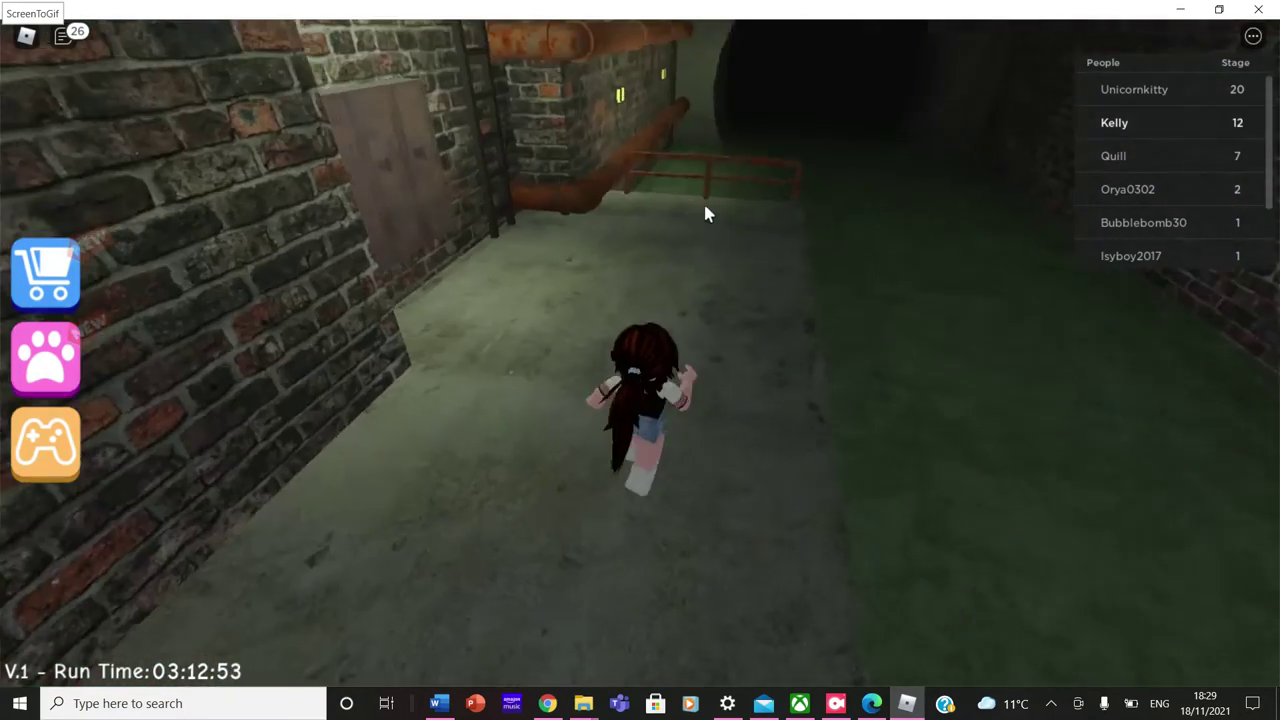
pyautogui.press('a')
pyautogui.press('s')
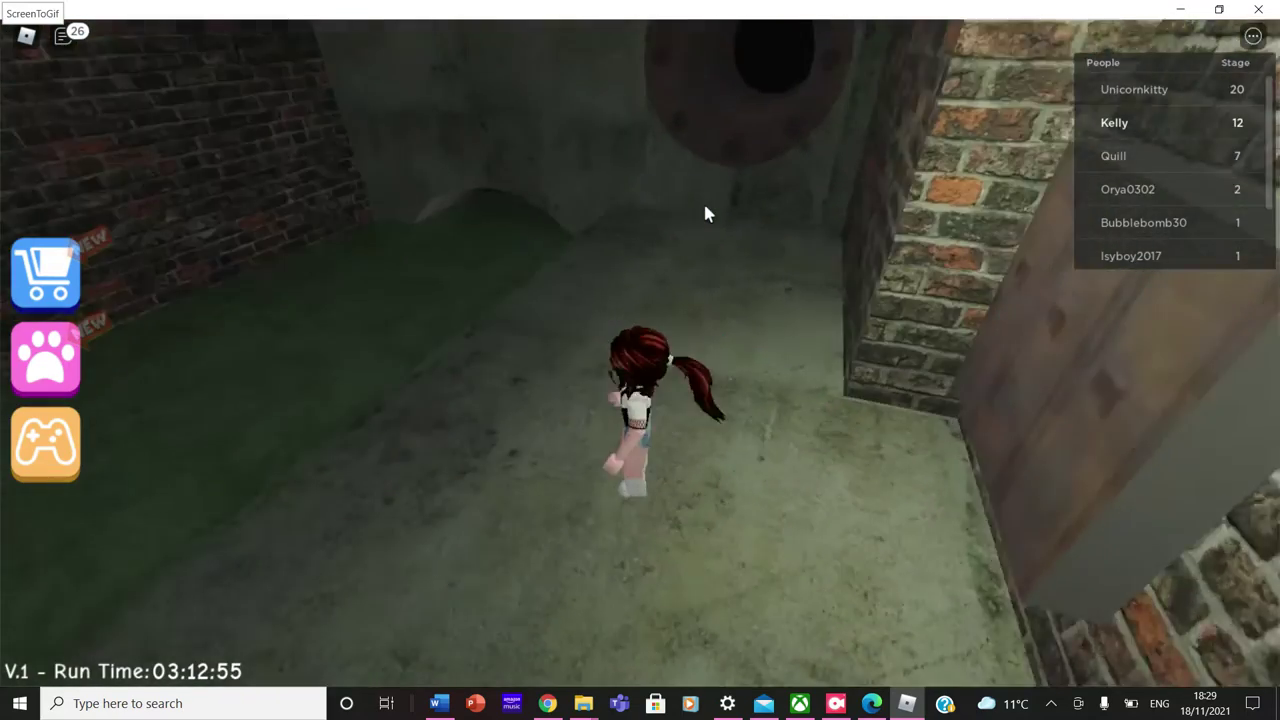
# Climb the wall ladder up the shaft past the rusty grate.
pyautogui.press('w')
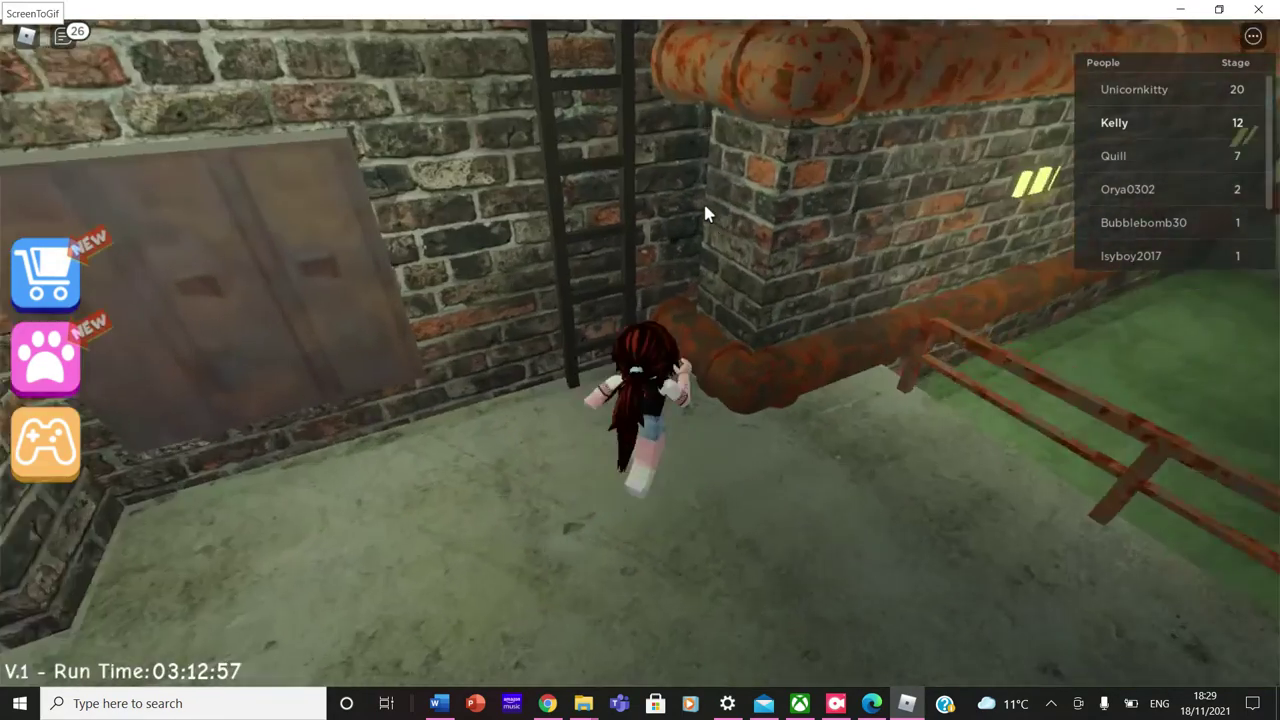
pyautogui.press('w')
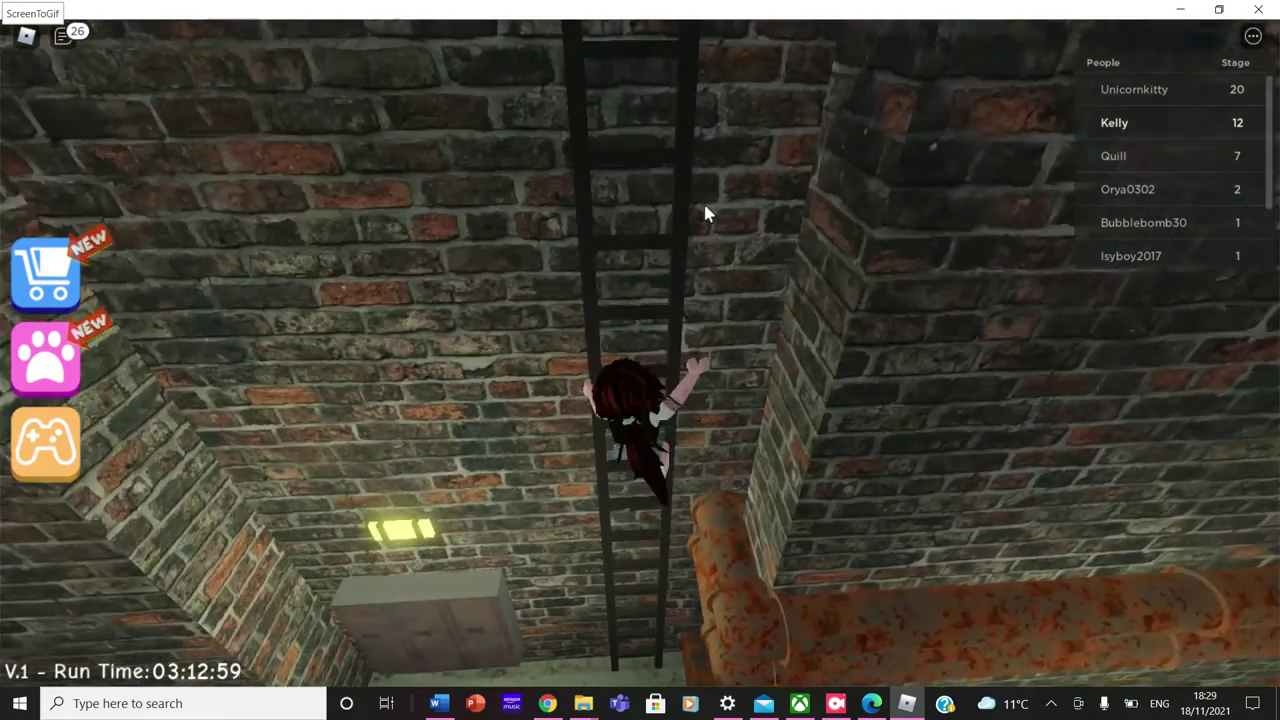
pyautogui.press('w')
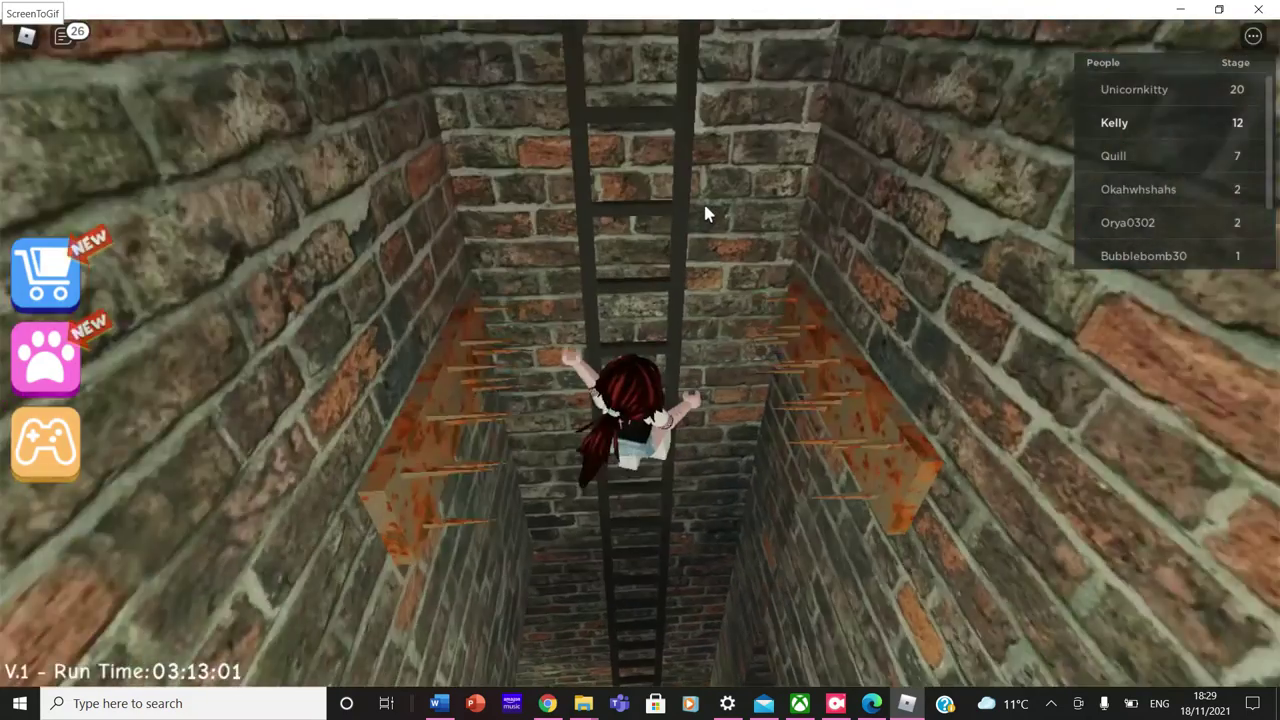
pyautogui.press('w')
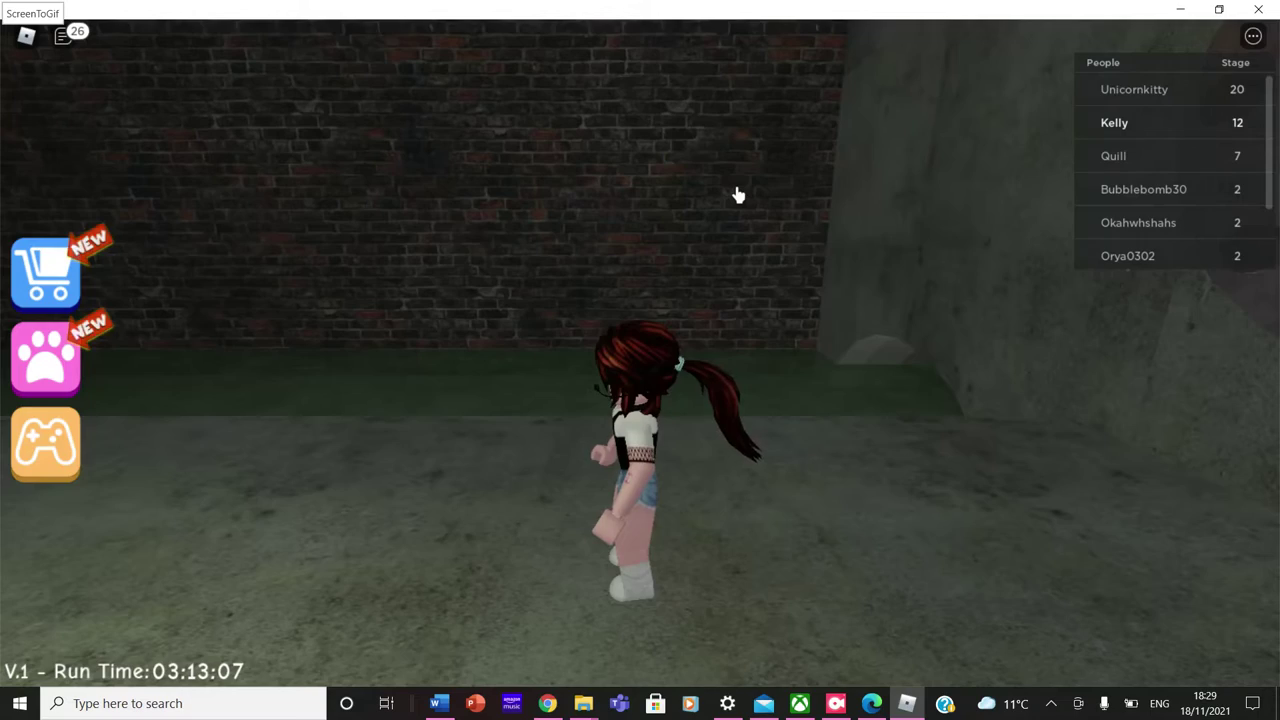
# Return to the ladder and climb past the rusty spikes into the brick room above.
pyautogui.press('w')
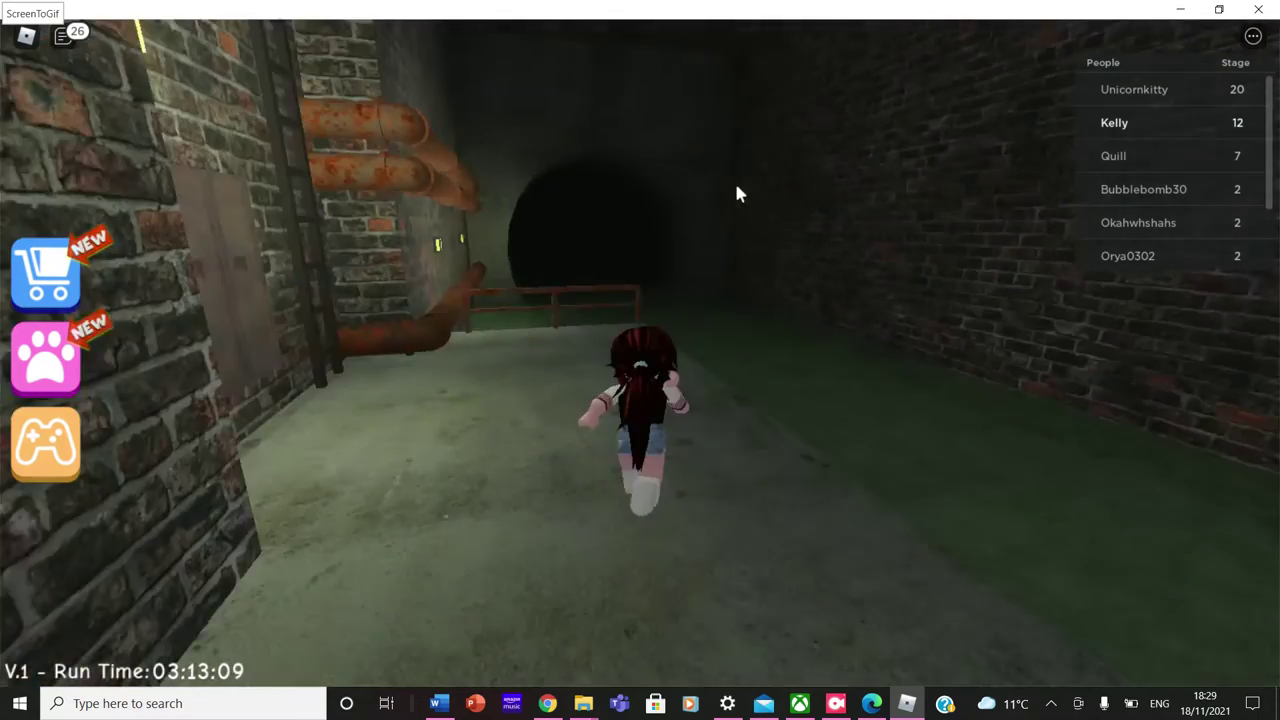
pyautogui.press('w')
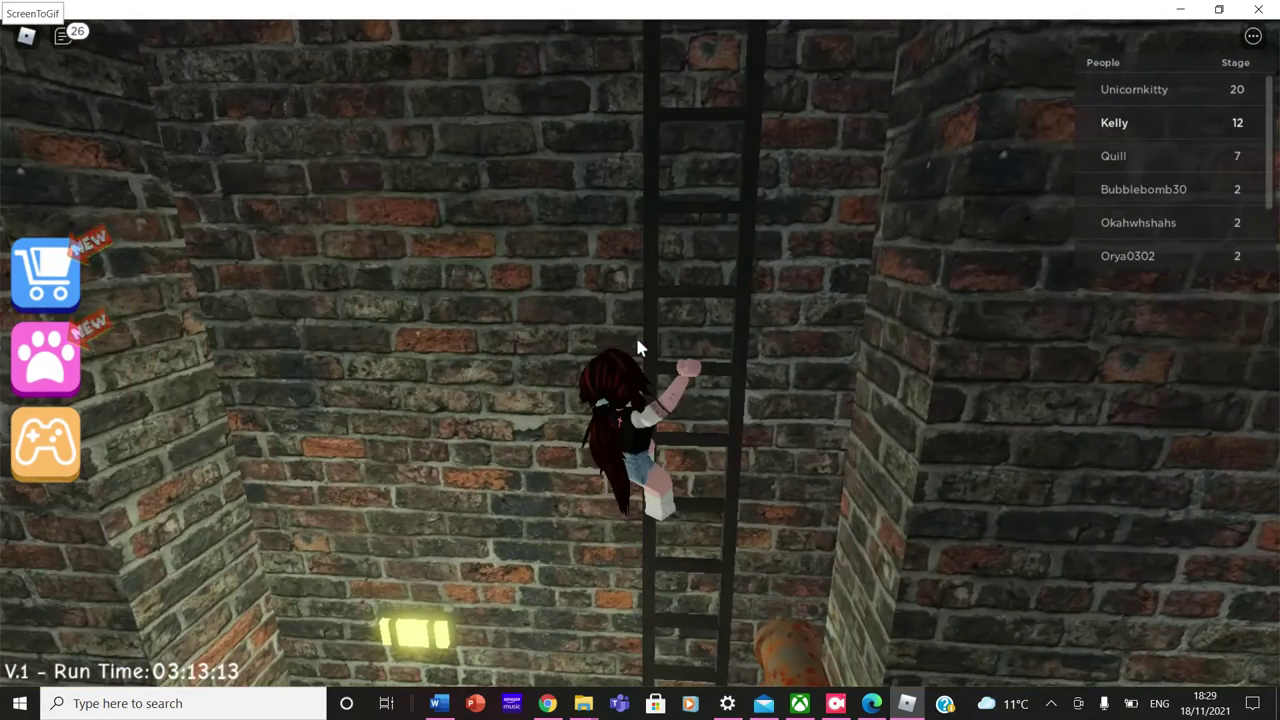
pyautogui.press('w')
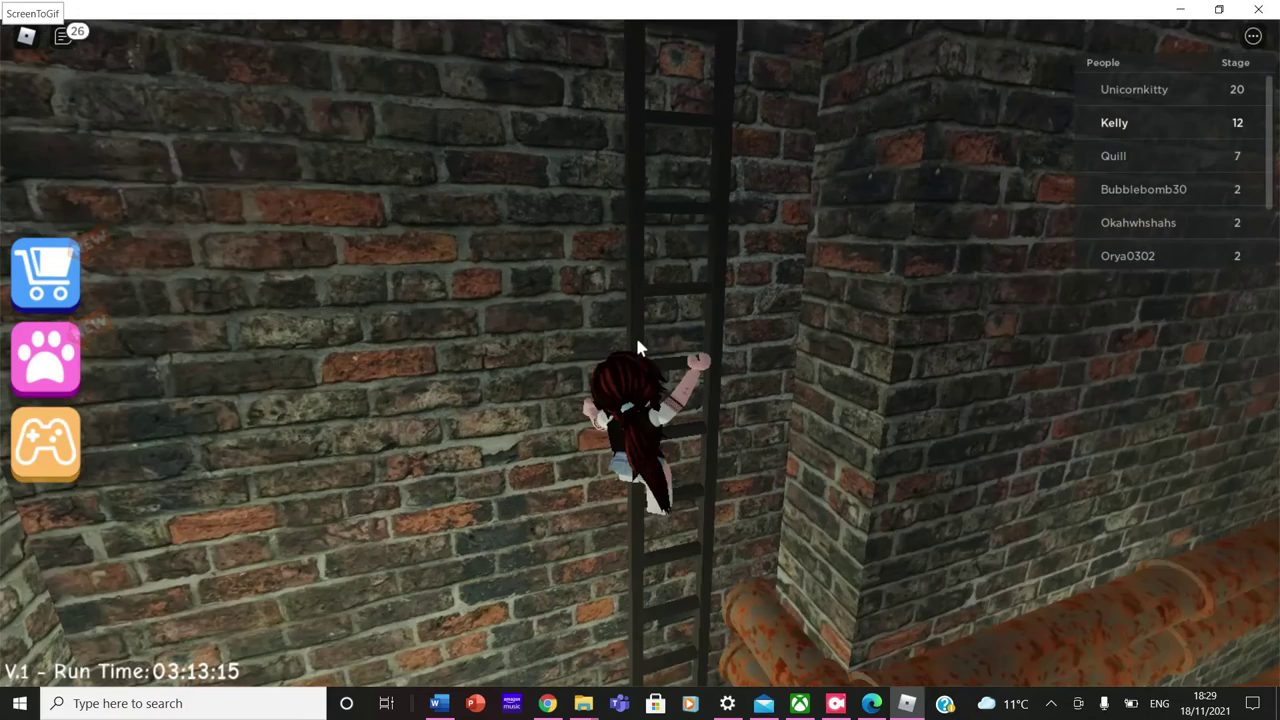
pyautogui.press('w')
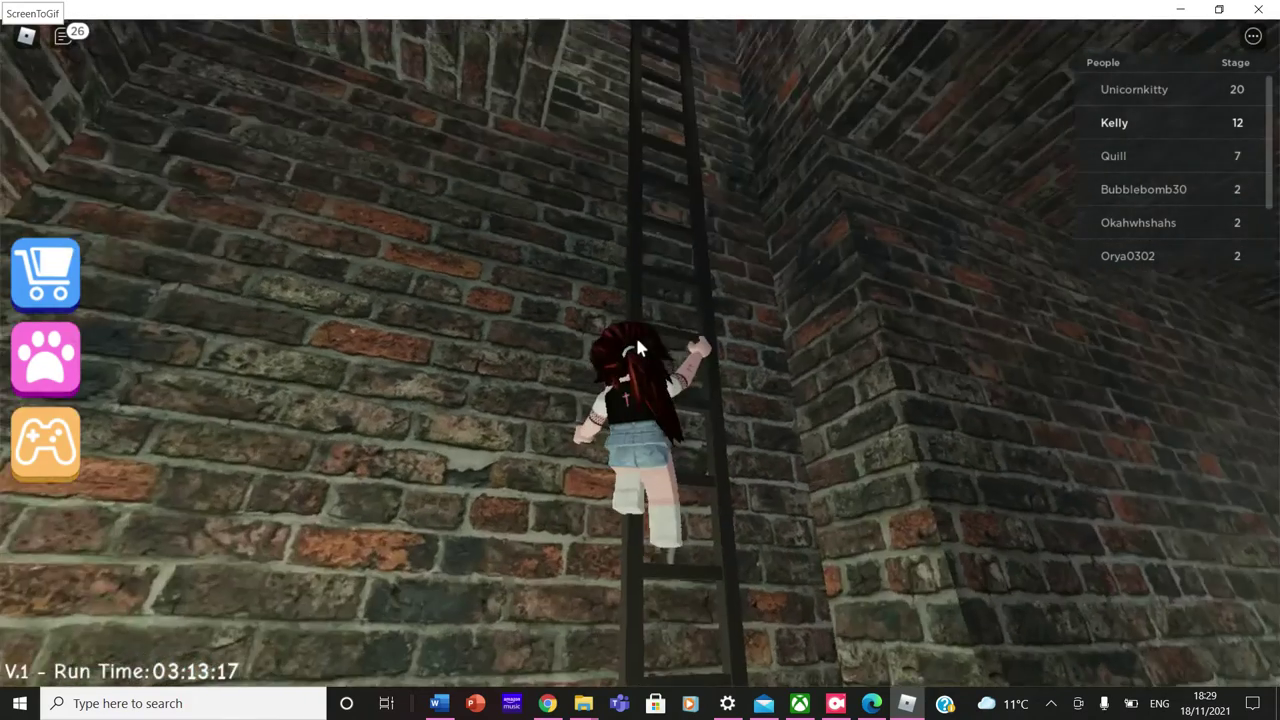
pyautogui.press('w')
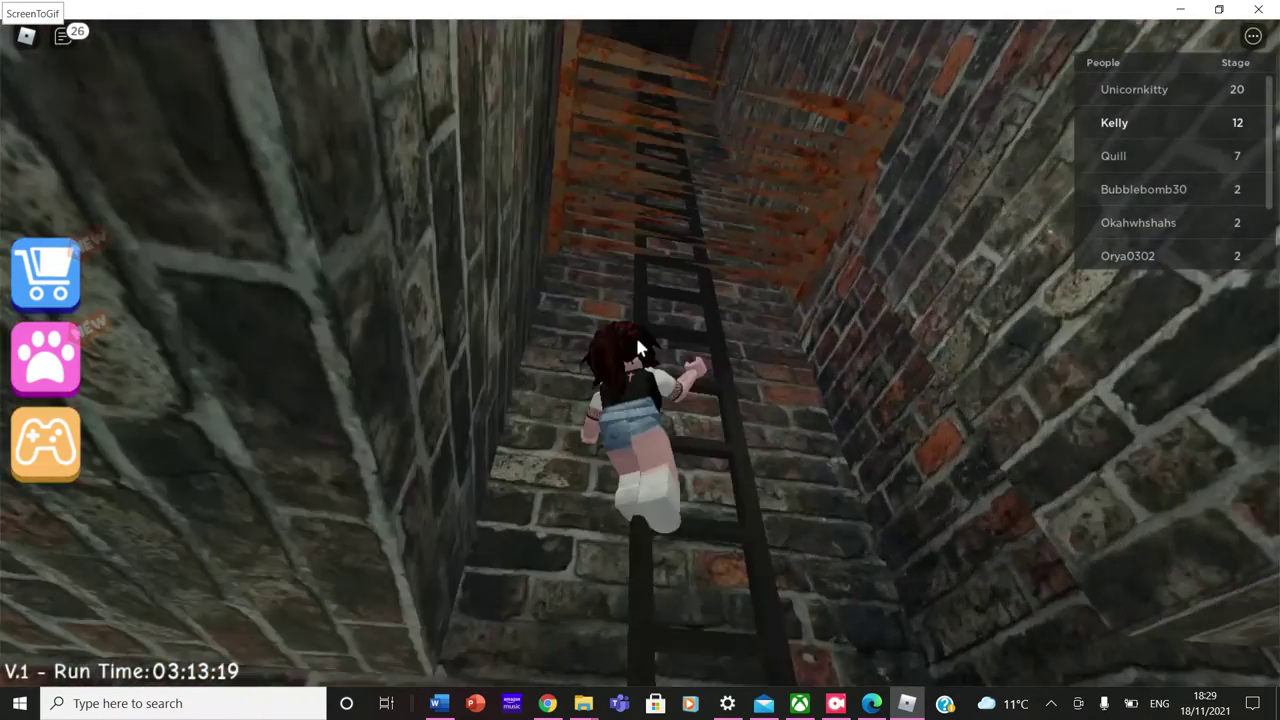
pyautogui.press('w')
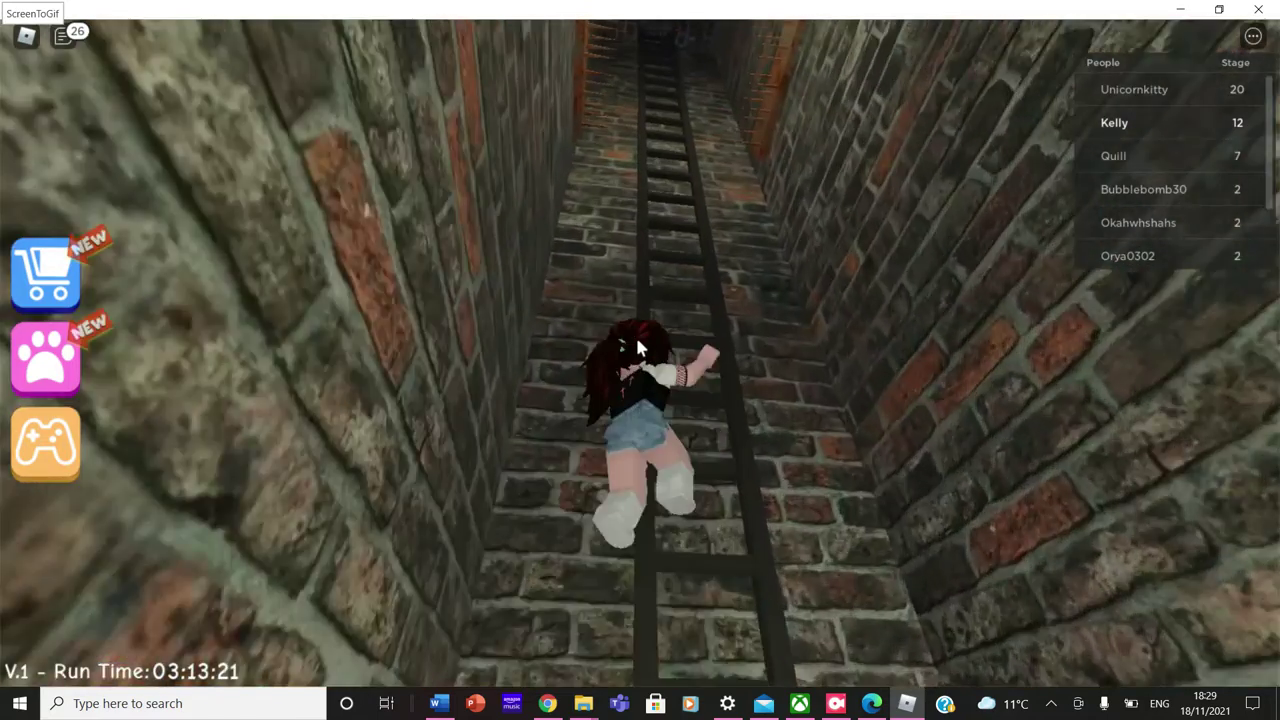
pyautogui.press('w')
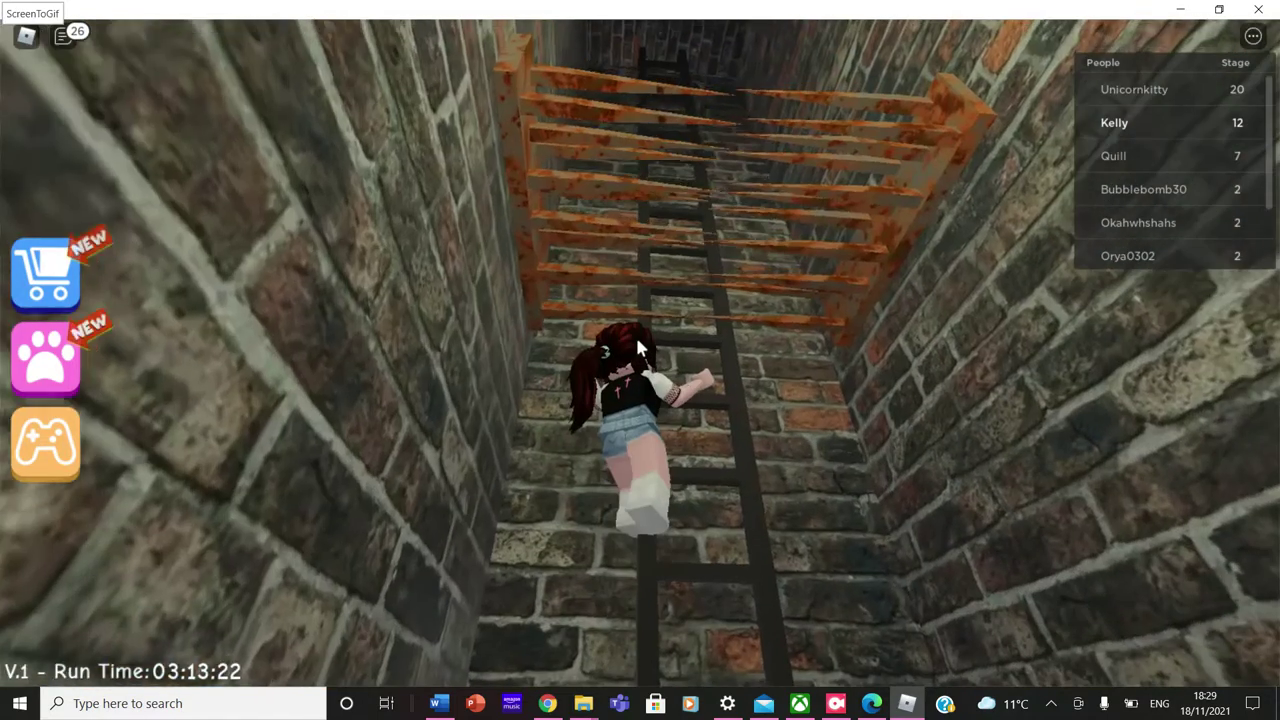
pyautogui.press('w')
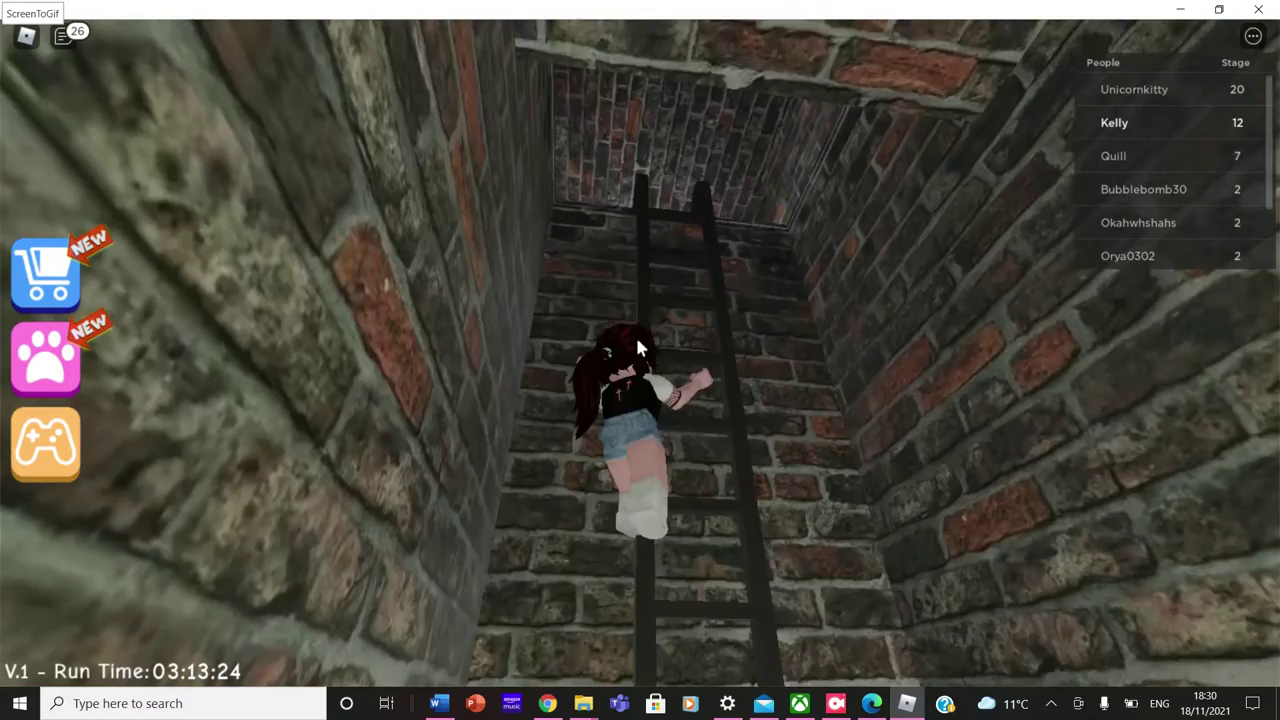
pyautogui.press('w')
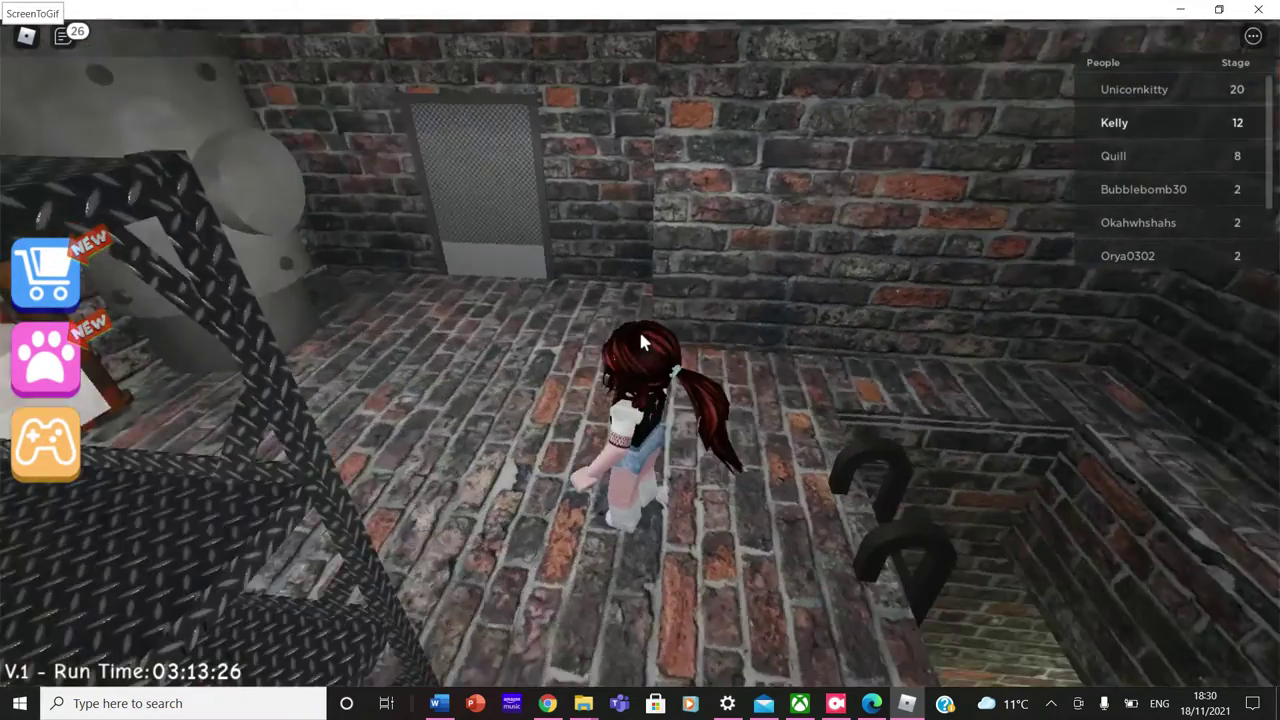
# Walk across the brick boiler room to the metal door checkpoint.
pyautogui.press('a')
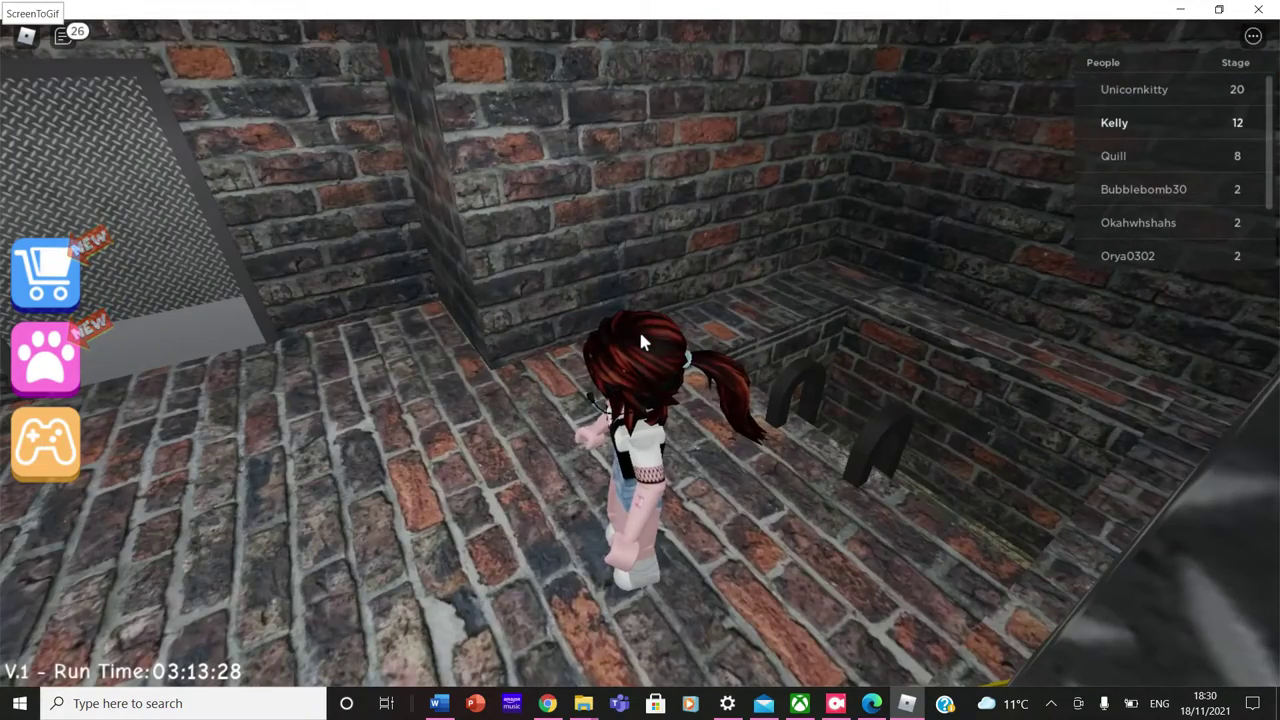
pyautogui.press('a')
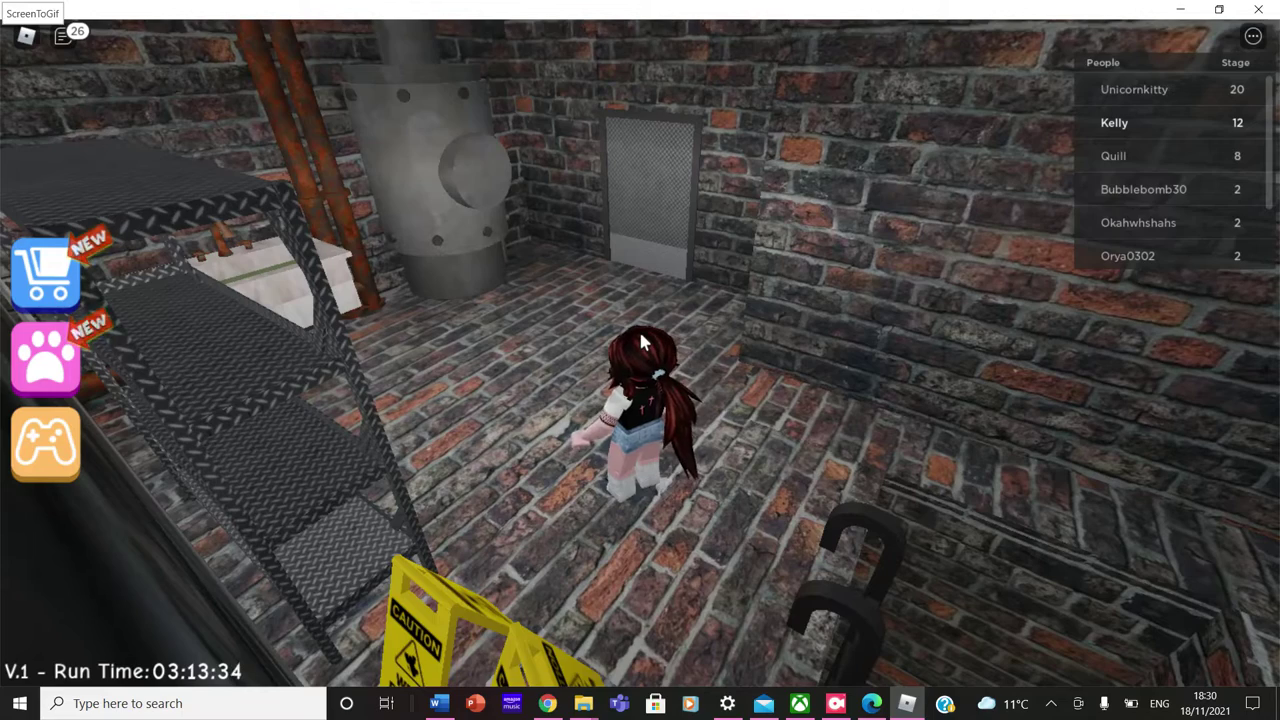
pyautogui.press('a')
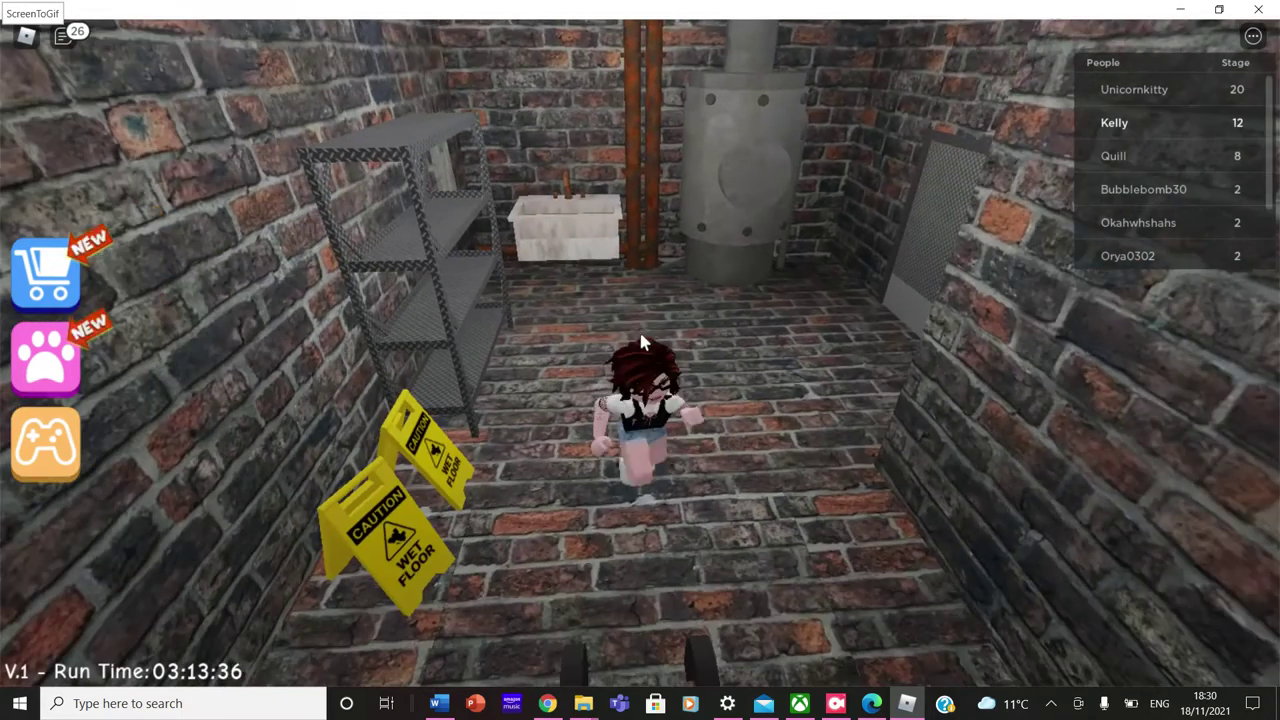
pyautogui.press('d')
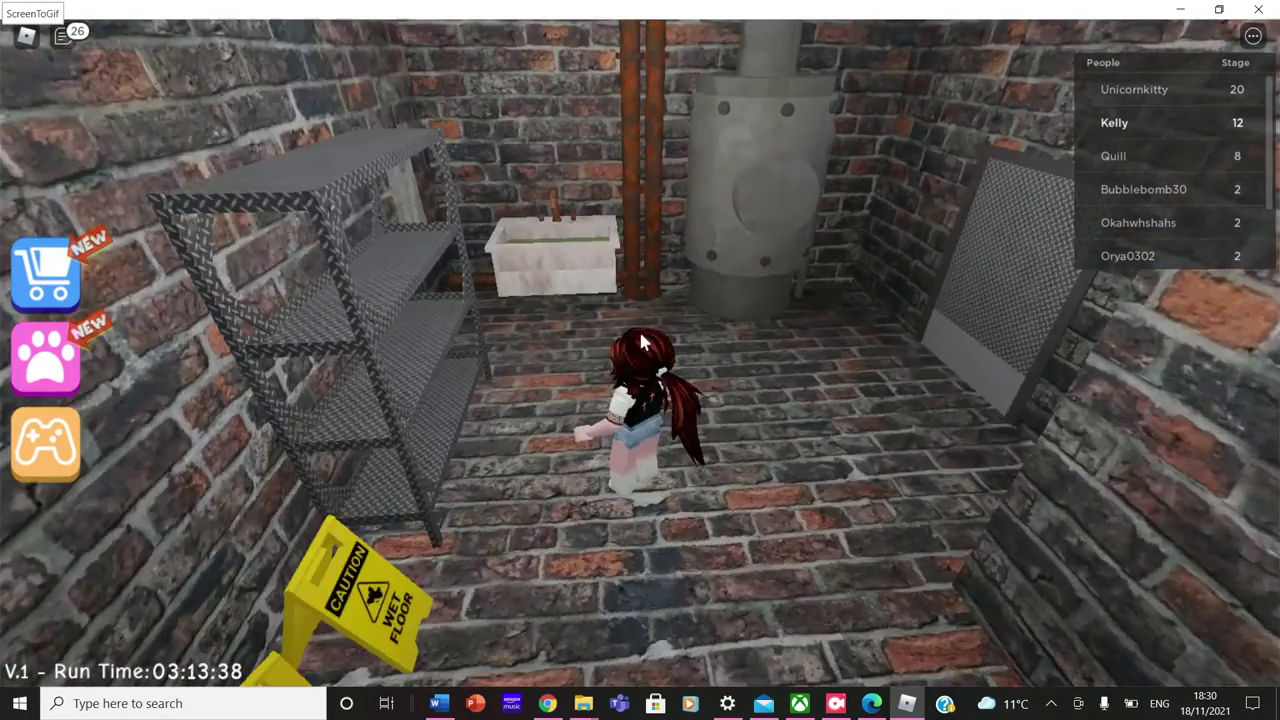
pyautogui.press('w')
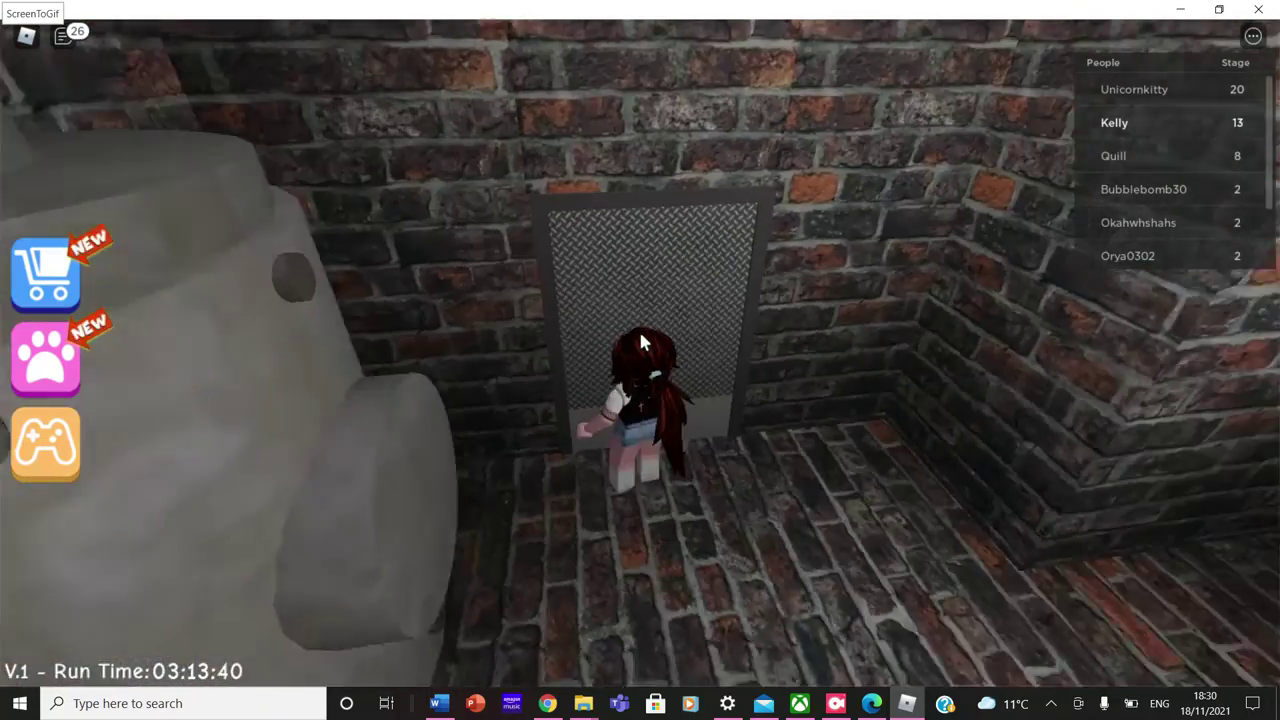
# Walk around the boiler, sink and wet-floor signs to the metal grate.
pyautogui.press('a')
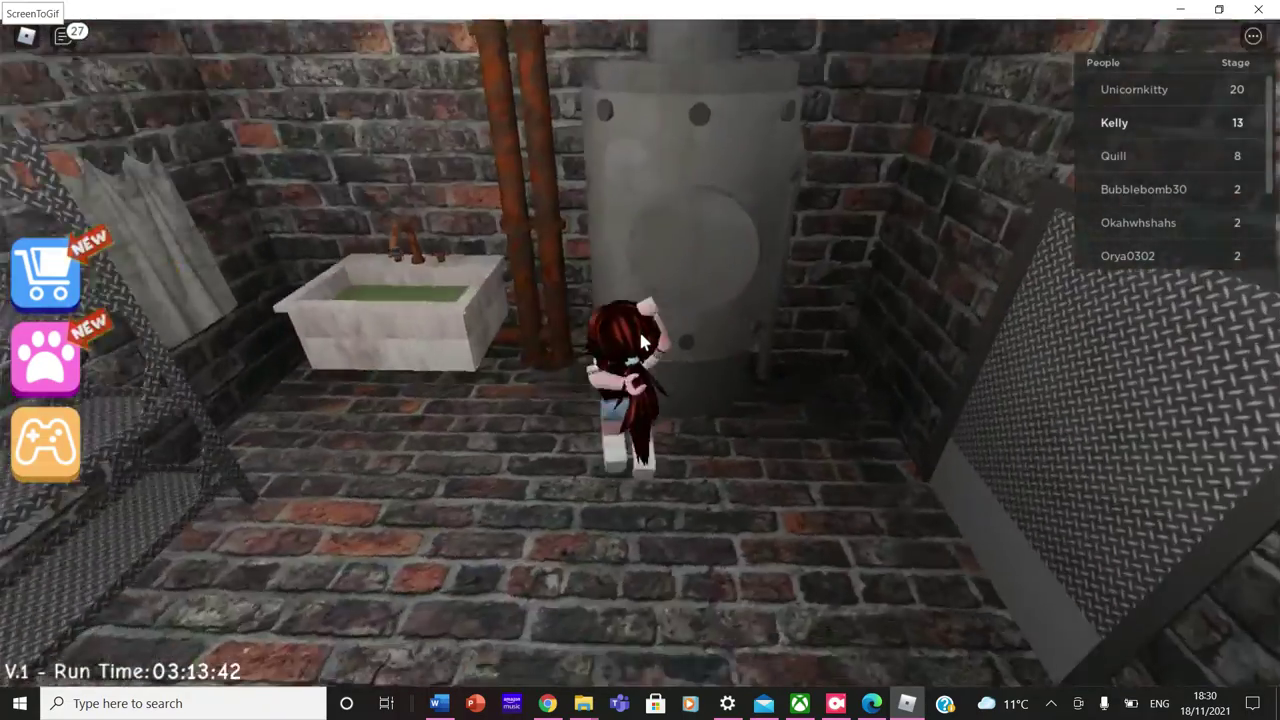
pyautogui.press('w')
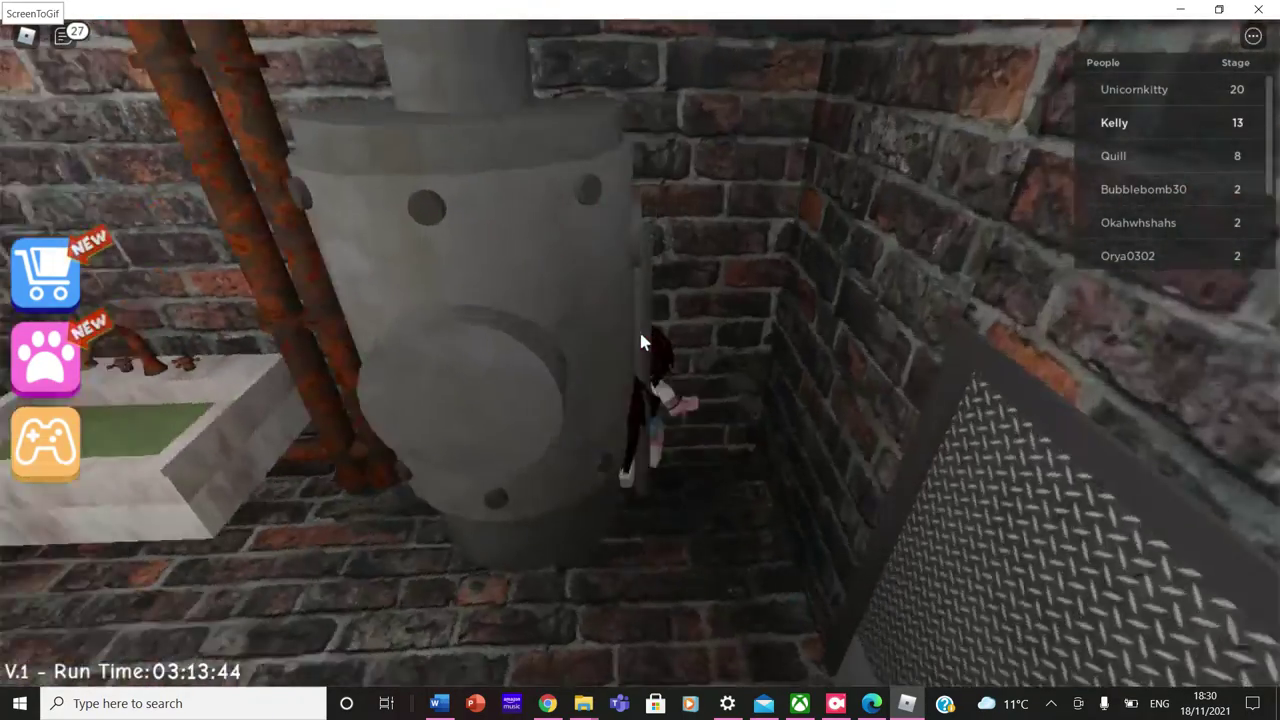
pyautogui.press('w')
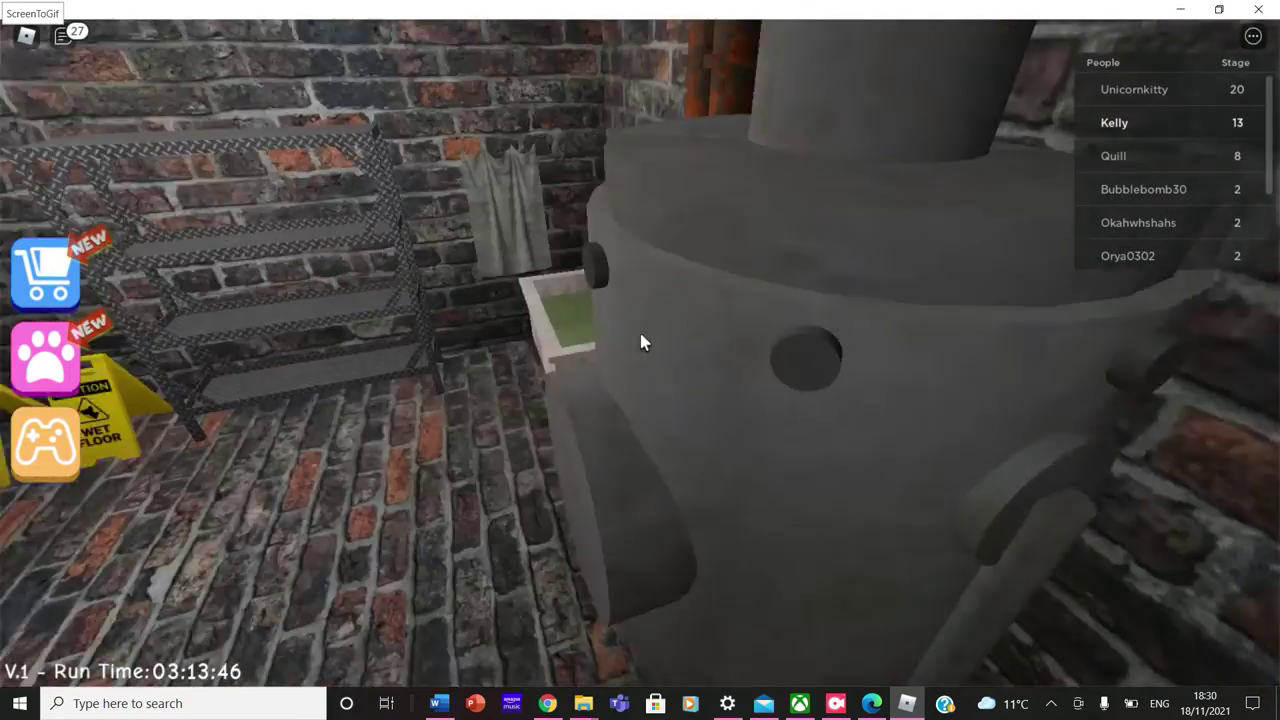
pyautogui.press('s')
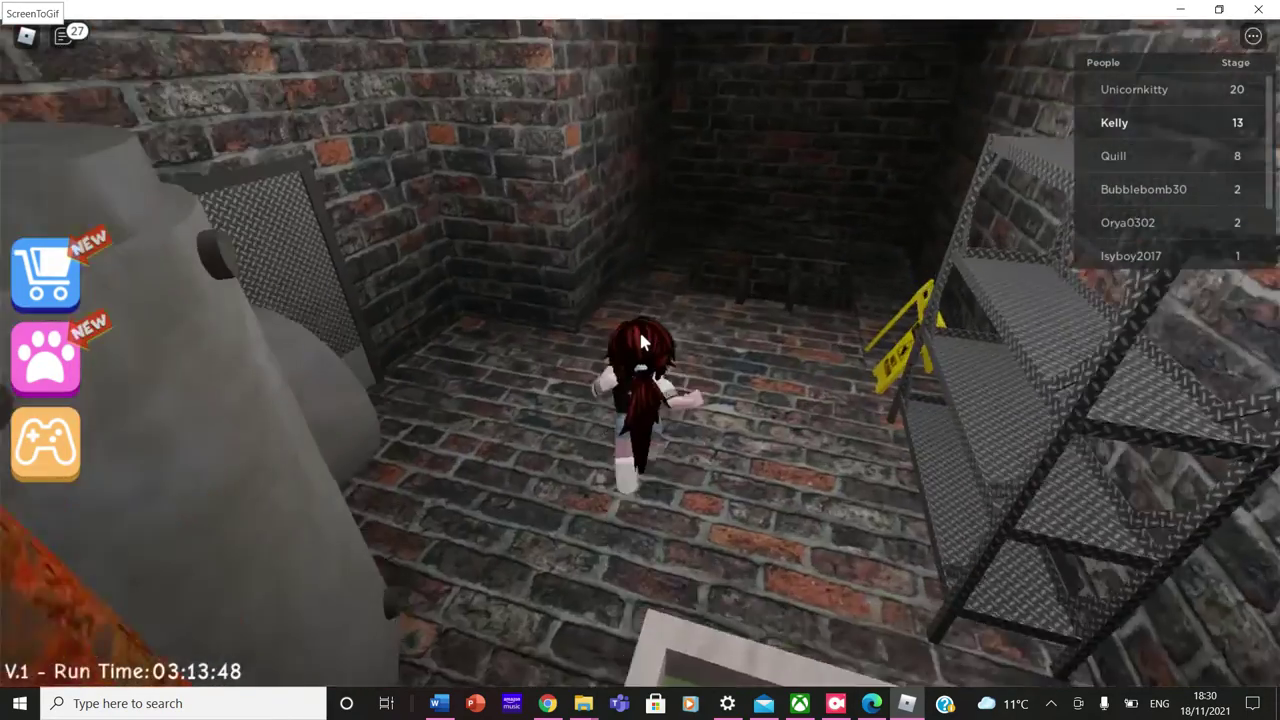
pyautogui.press('a')
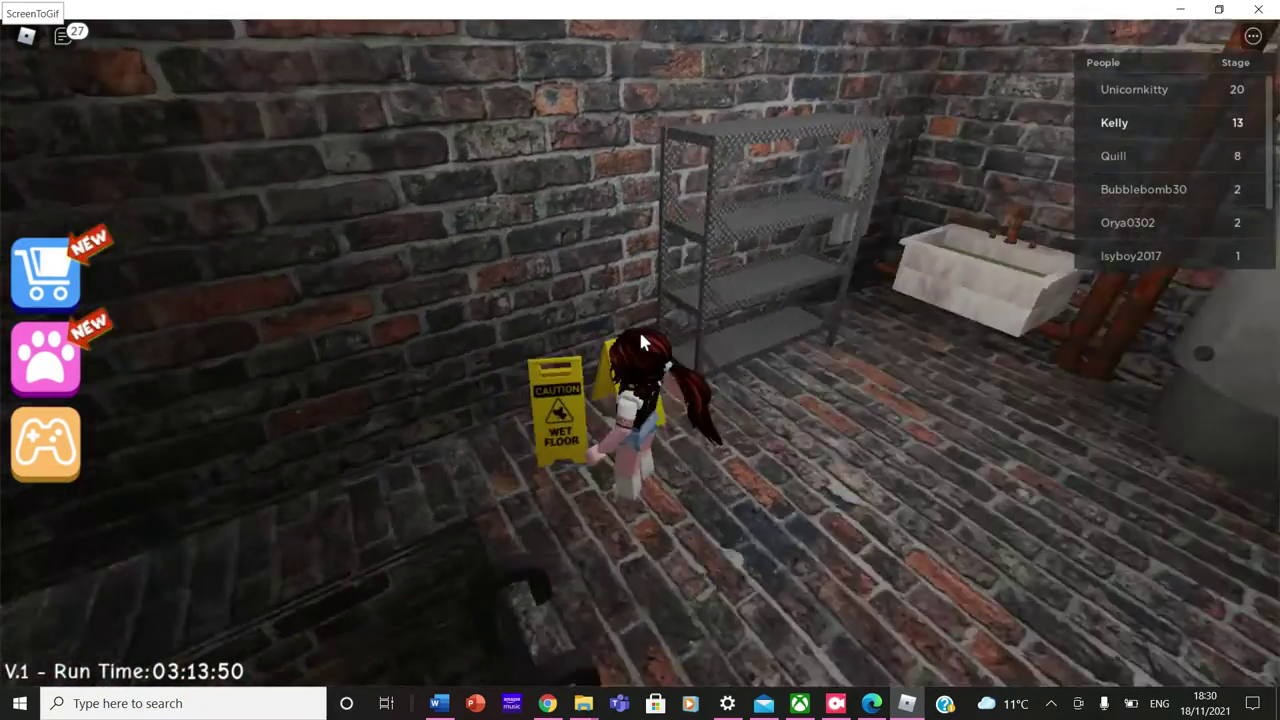
pyautogui.press('w')
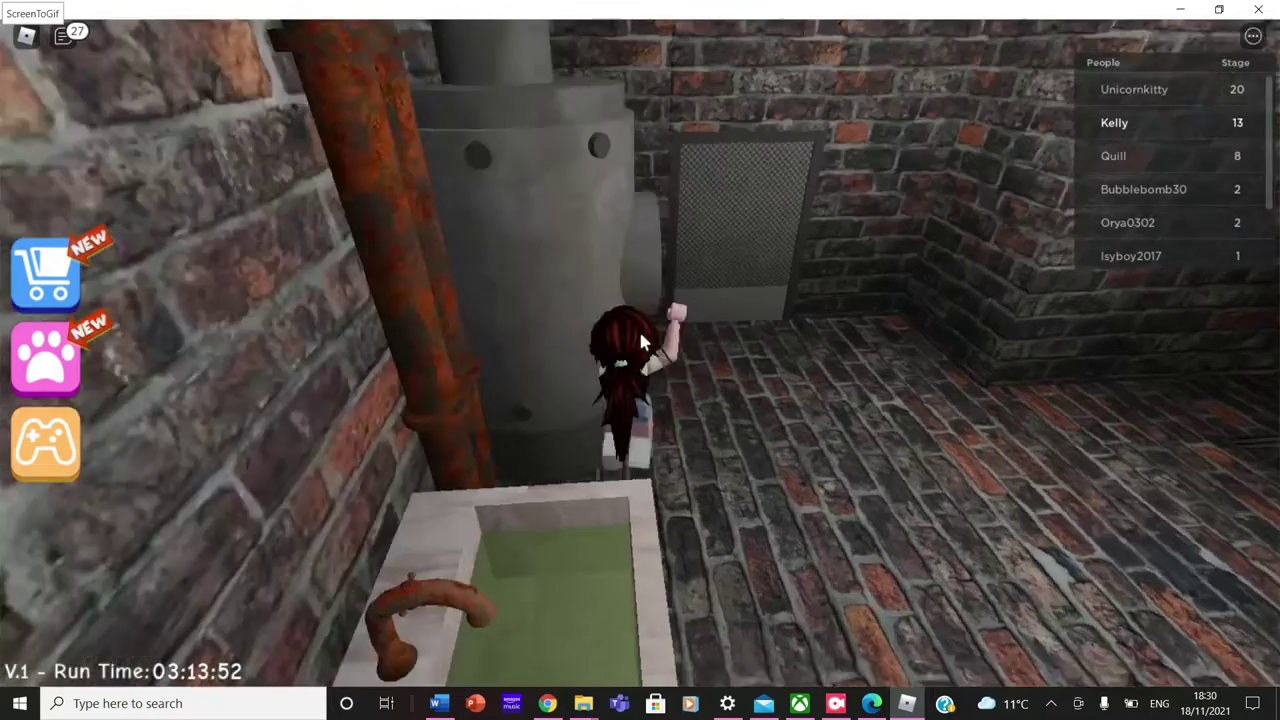
pyautogui.press('w')
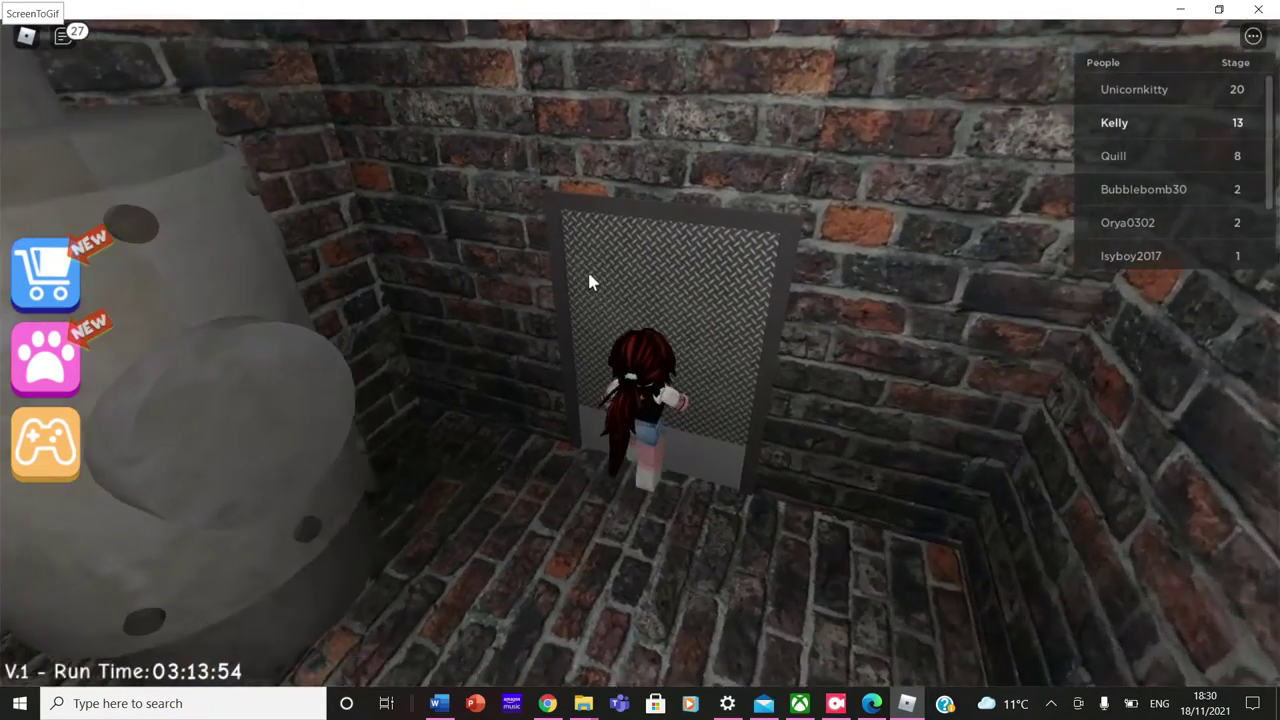
# Try climbing onto the grate, drop back, and line up facing it.
pyautogui.press('a')
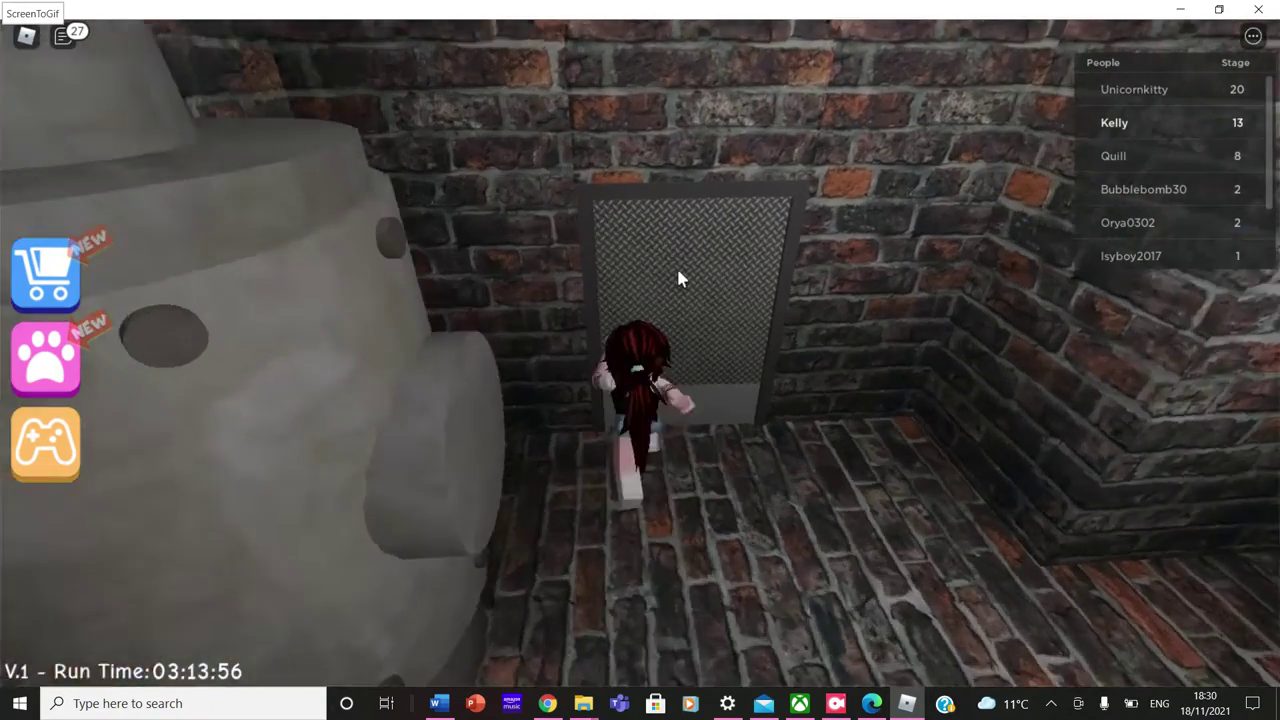
pyautogui.press('w')
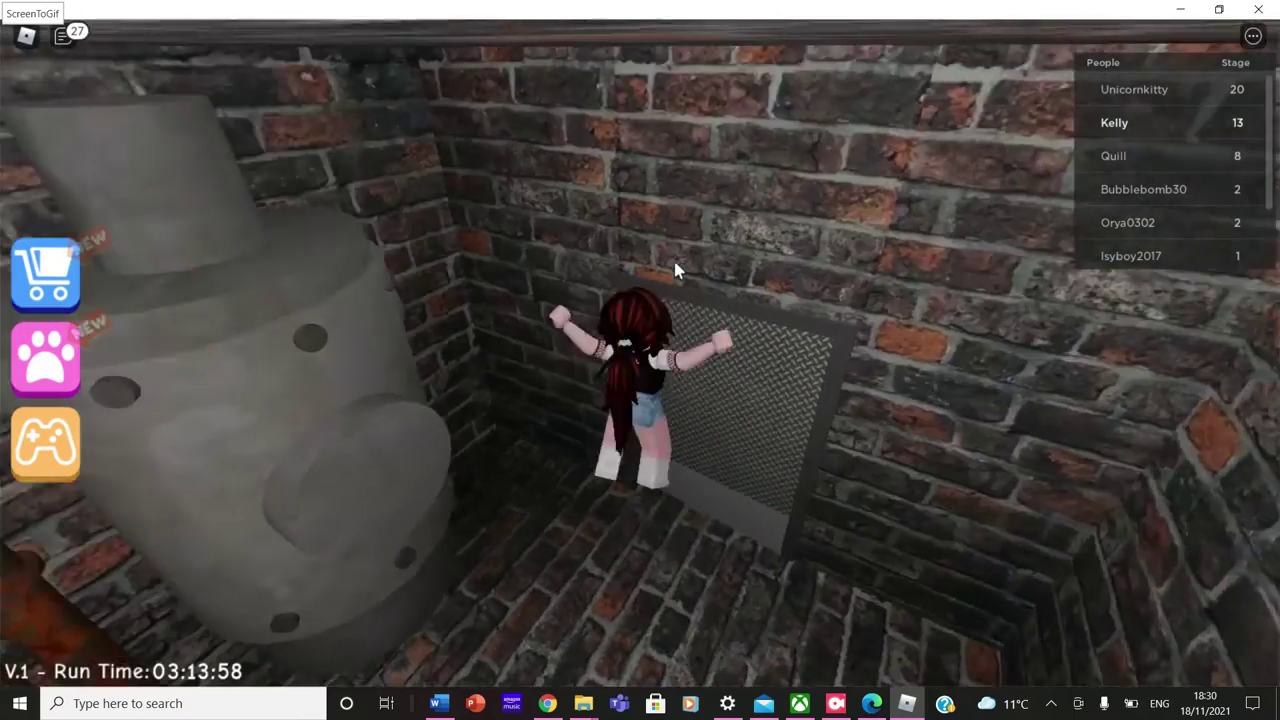
pyautogui.press('w')
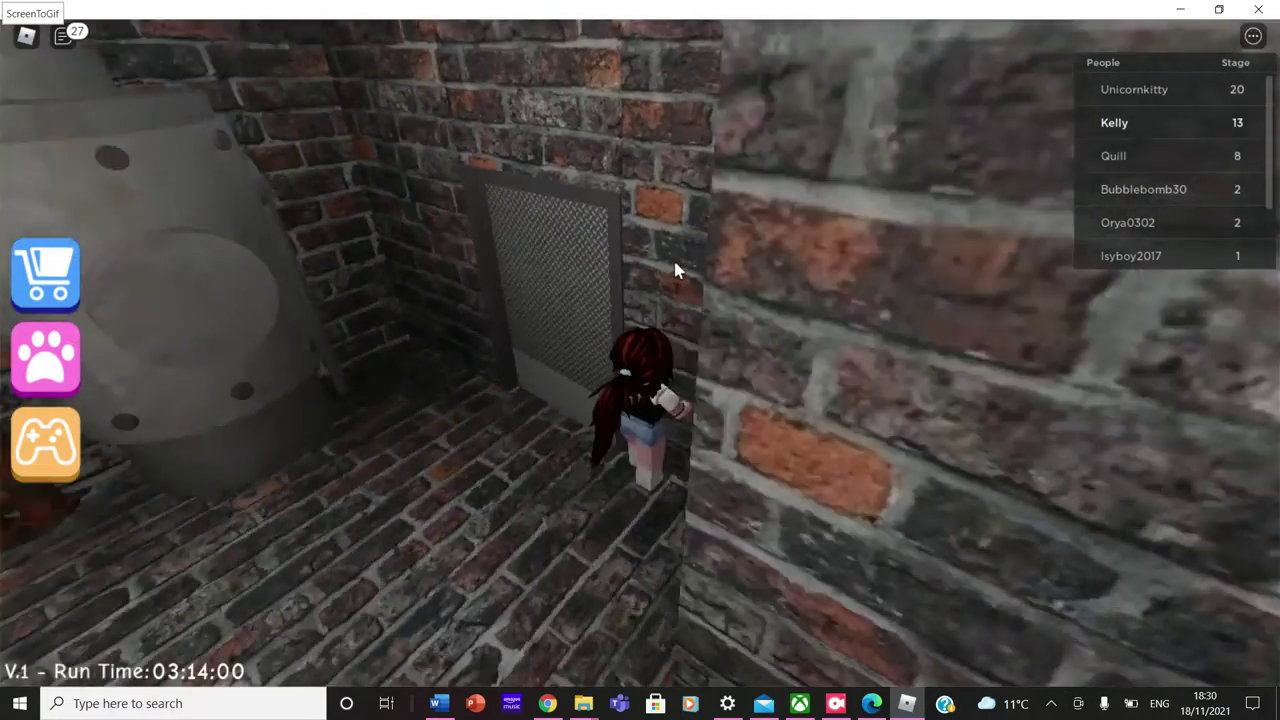
pyautogui.press('w')
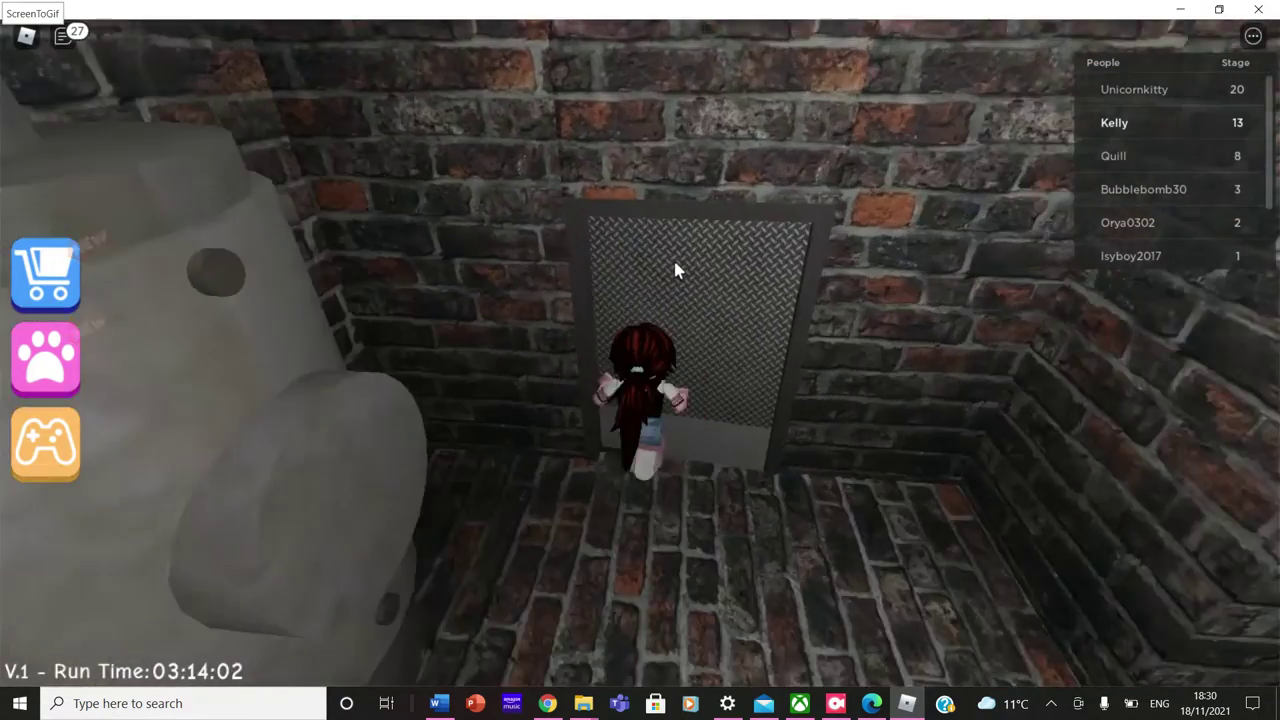
pyautogui.press('s')
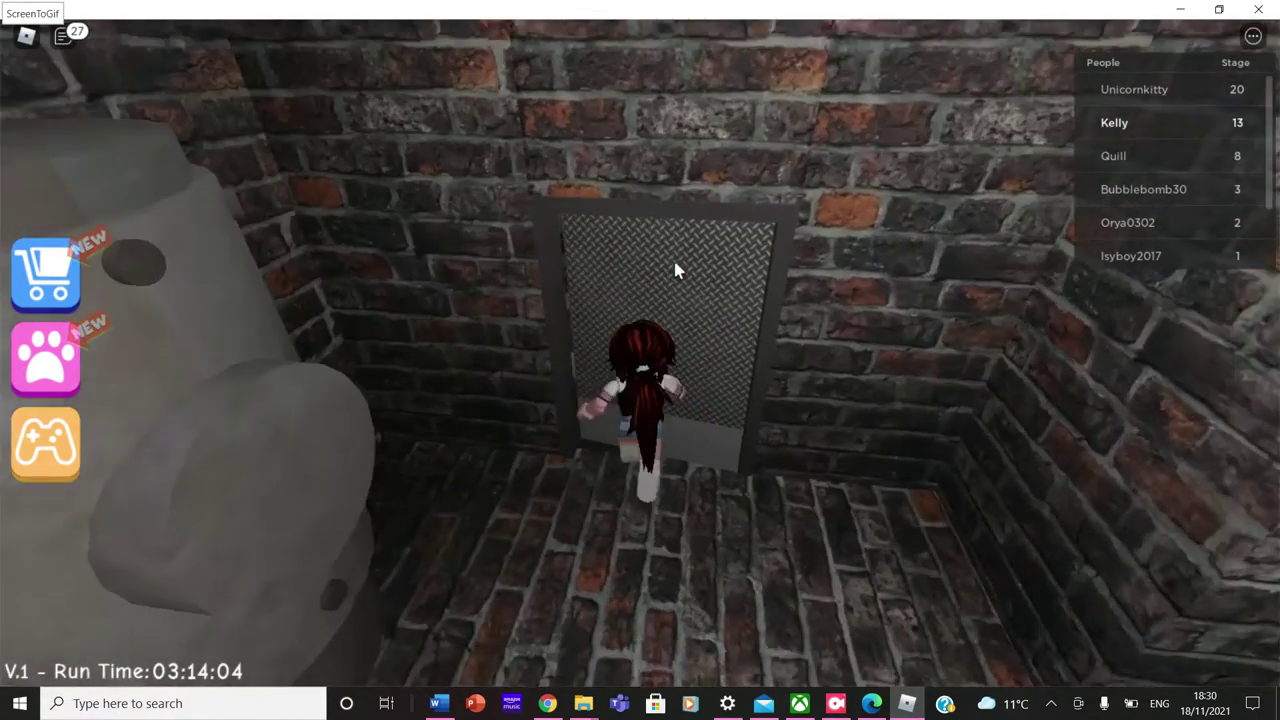
pyautogui.press('w')
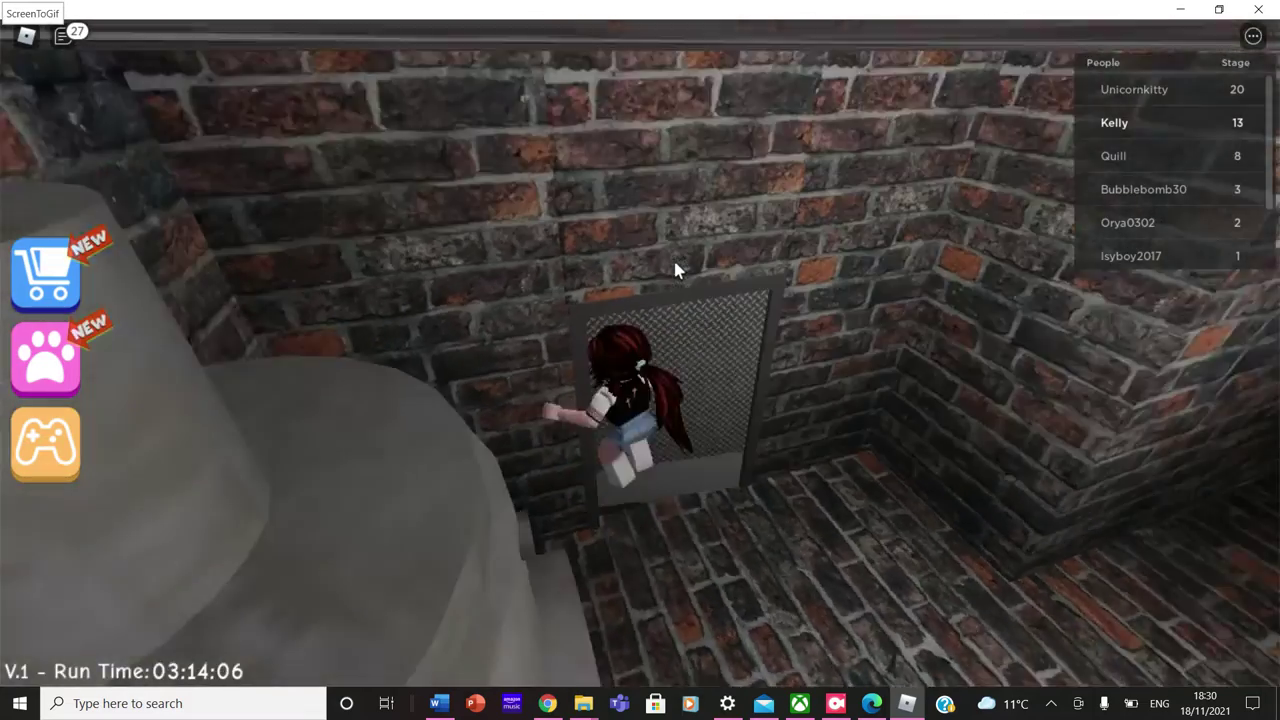
pyautogui.press('w')
# Shift right, jump and climb through the grate into the checkered room.
pyautogui.press('d')
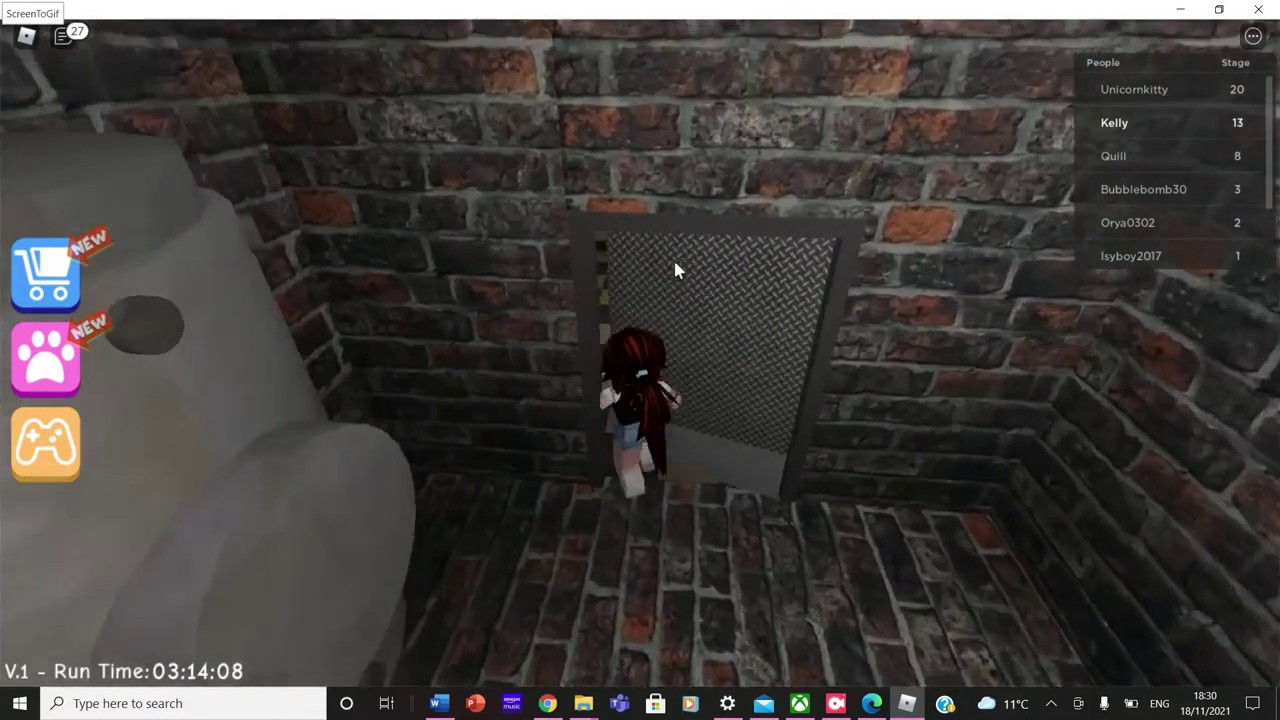
pyautogui.press('d')
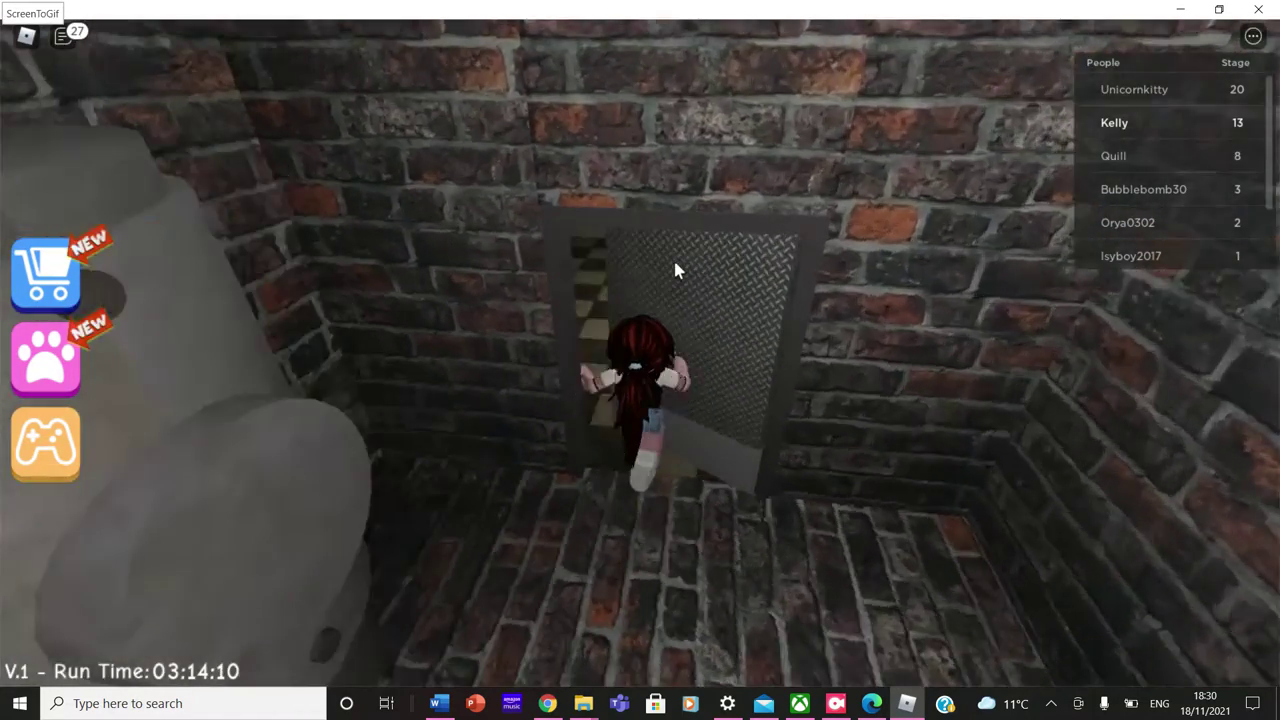
pyautogui.press('a')
pyautogui.press('space')
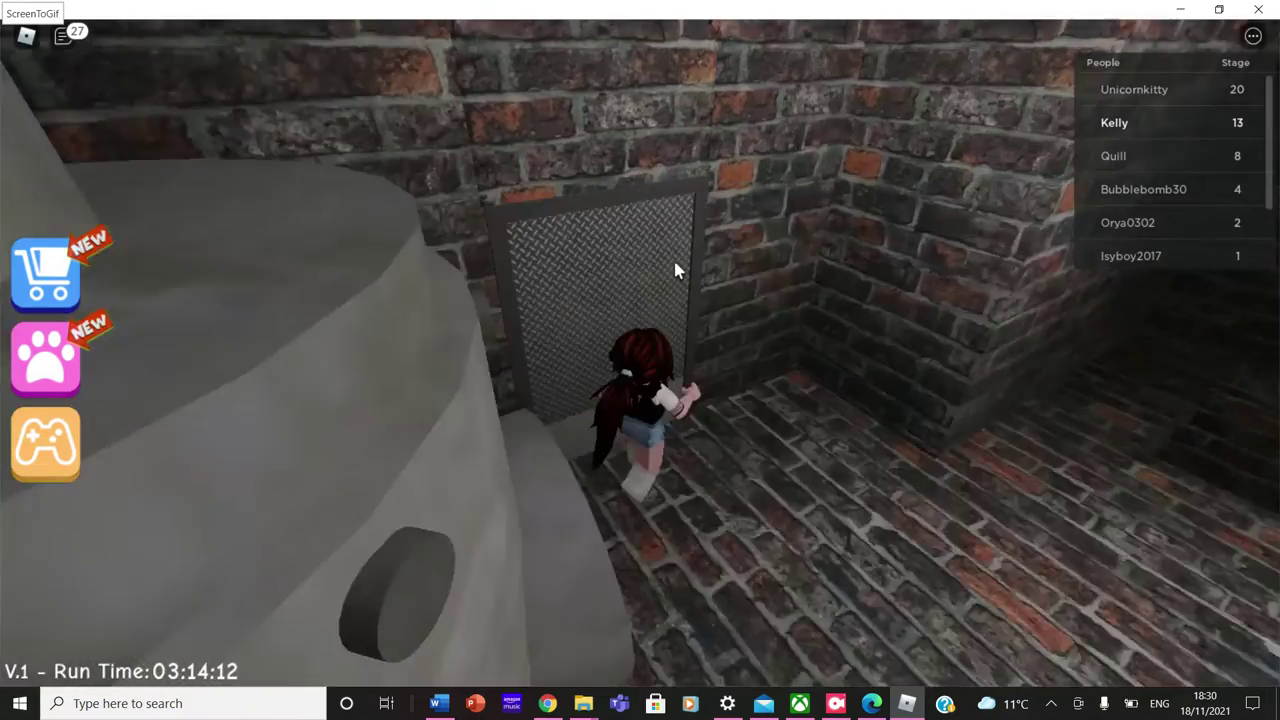
pyautogui.press('w')
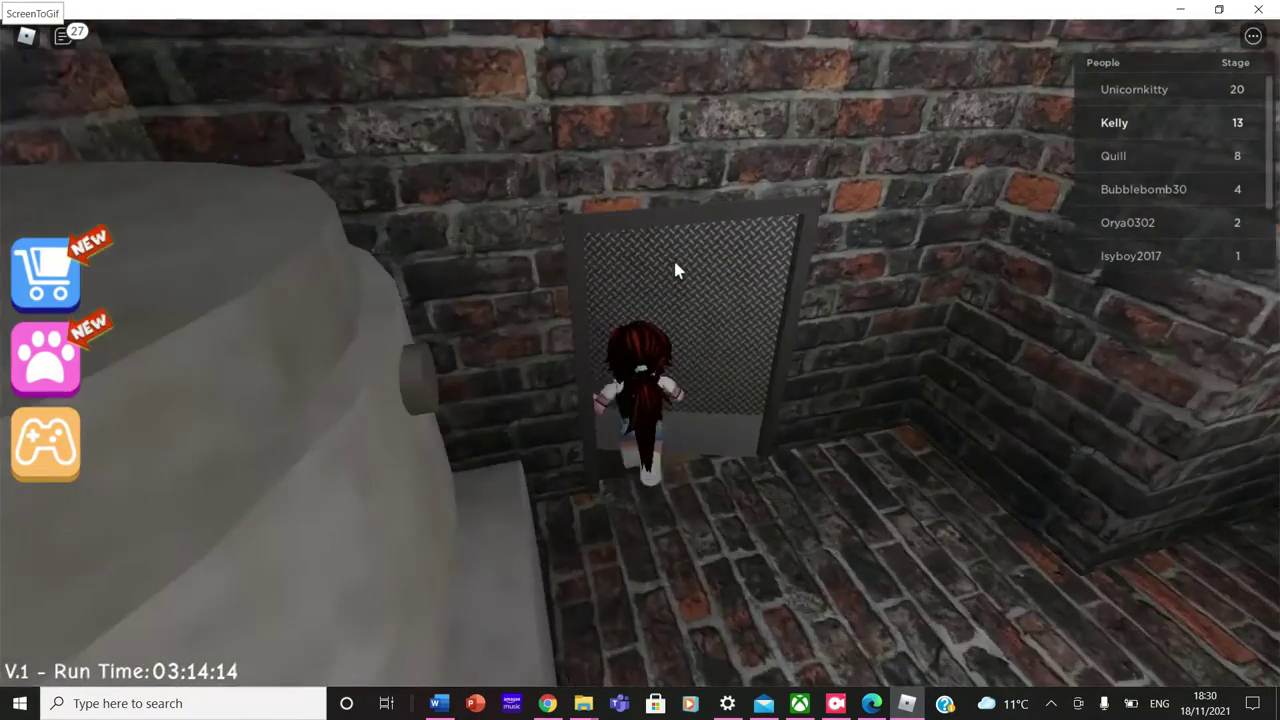
pyautogui.press('w')
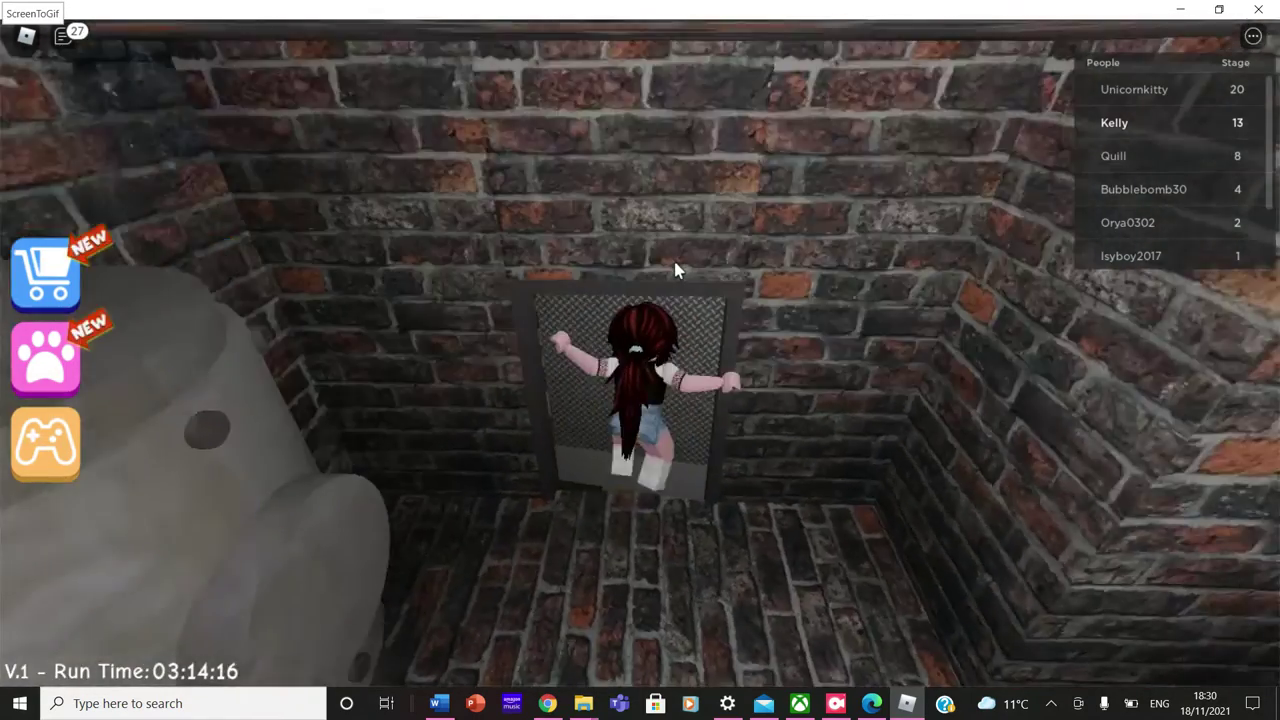
pyautogui.press('w')
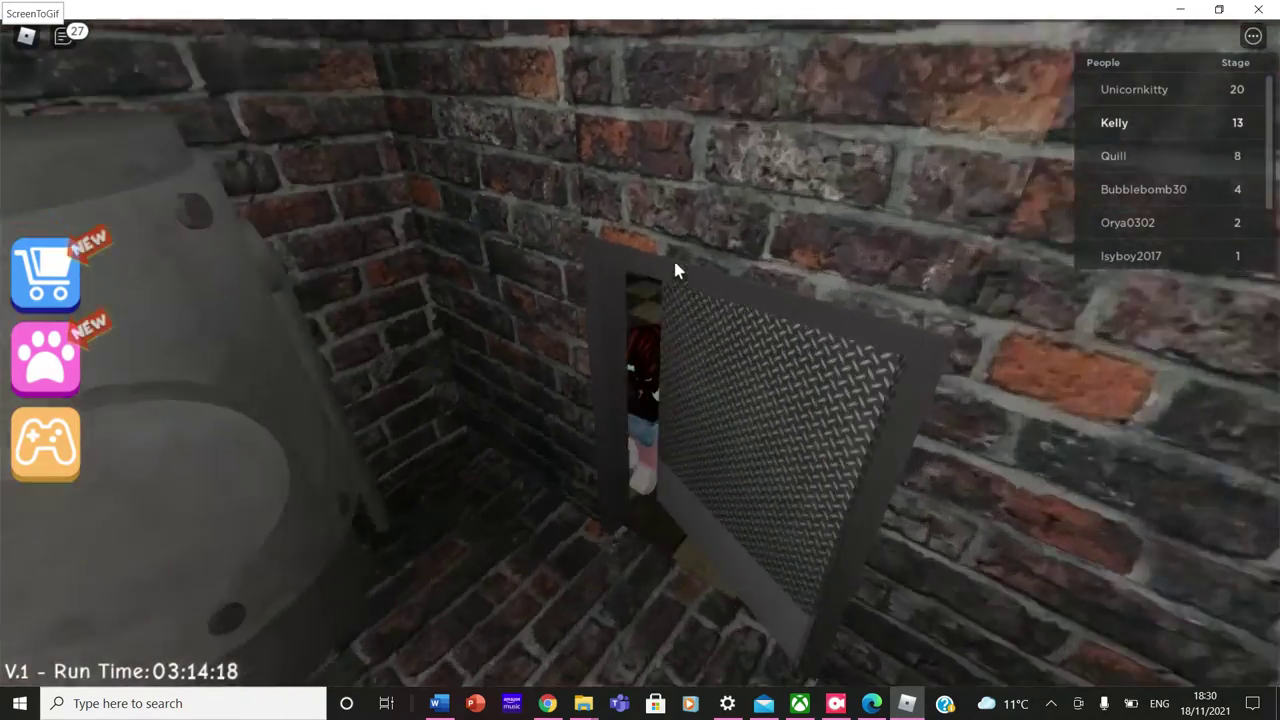
# Head down the checkered corridor and into the red laser grid.
pyautogui.press('a')
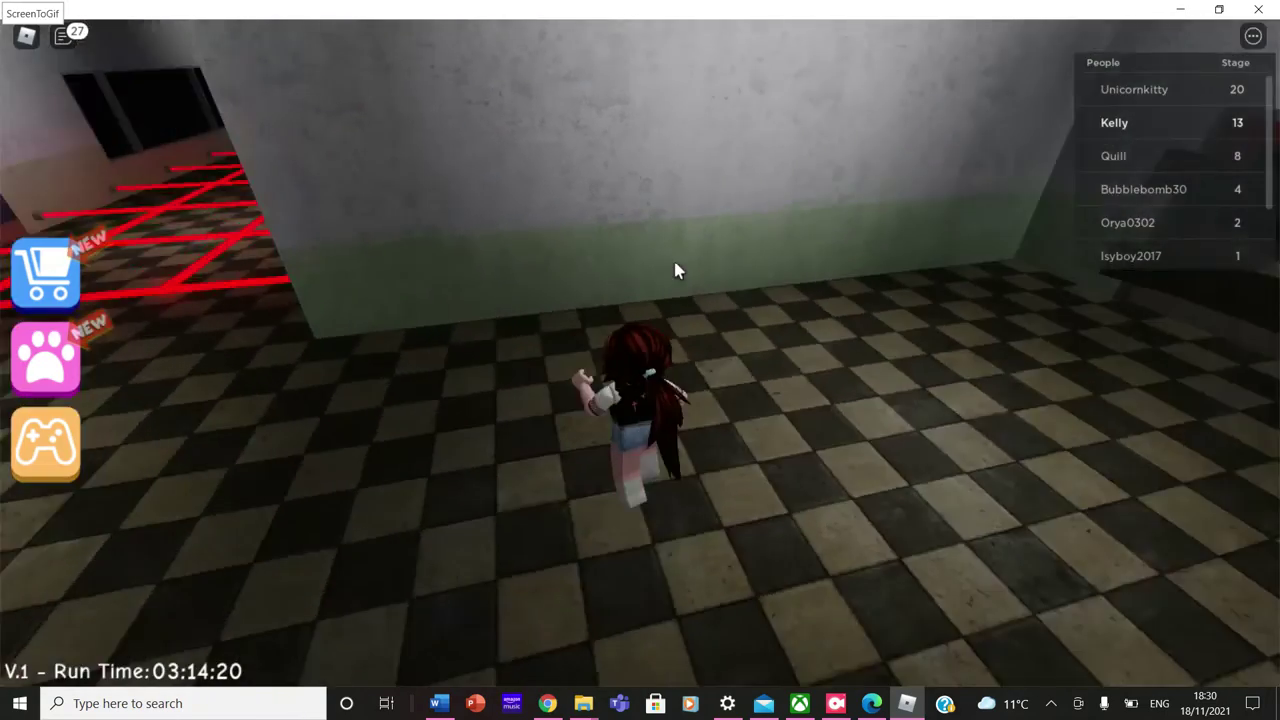
pyautogui.press('s')
pyautogui.press('w')
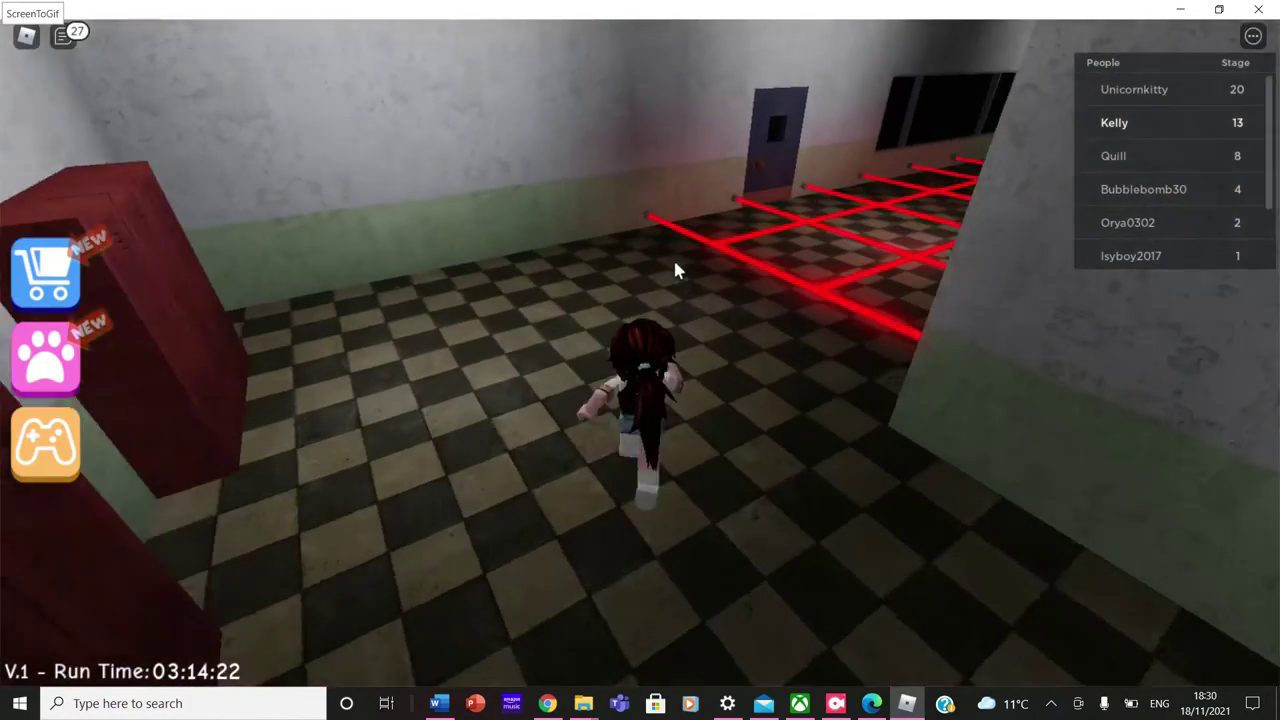
pyautogui.press('w')
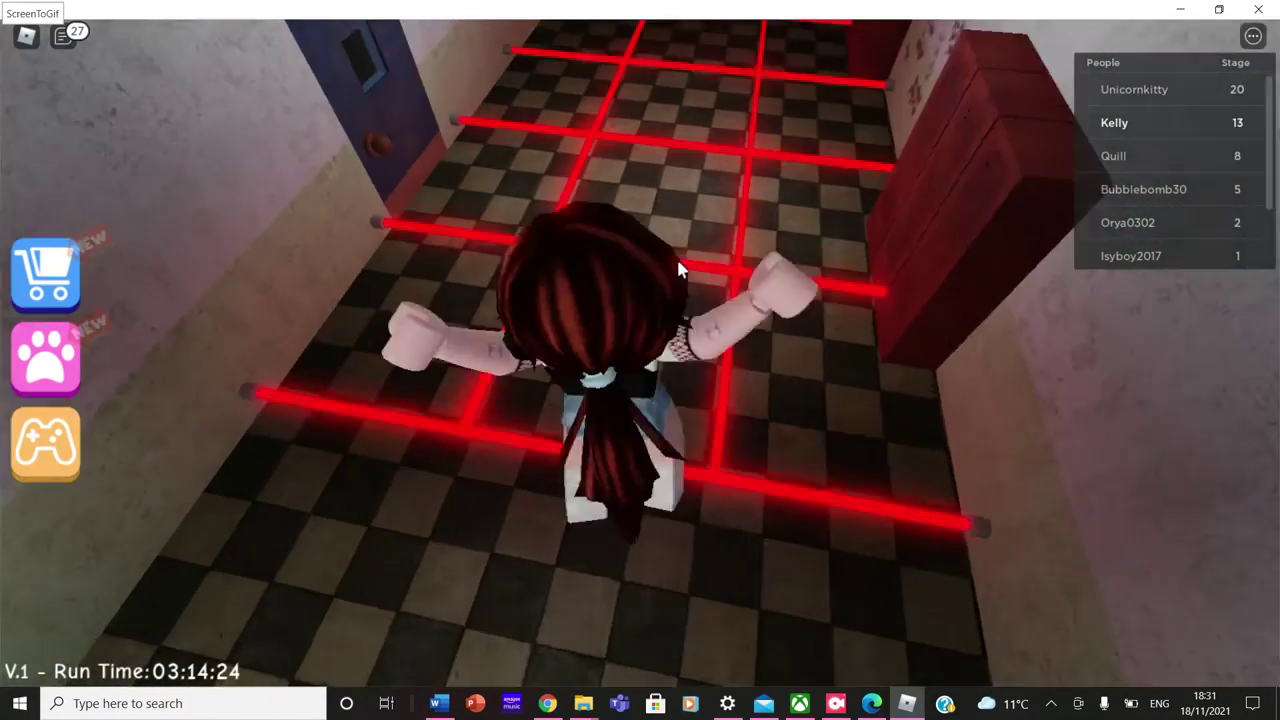
pyautogui.press('w')
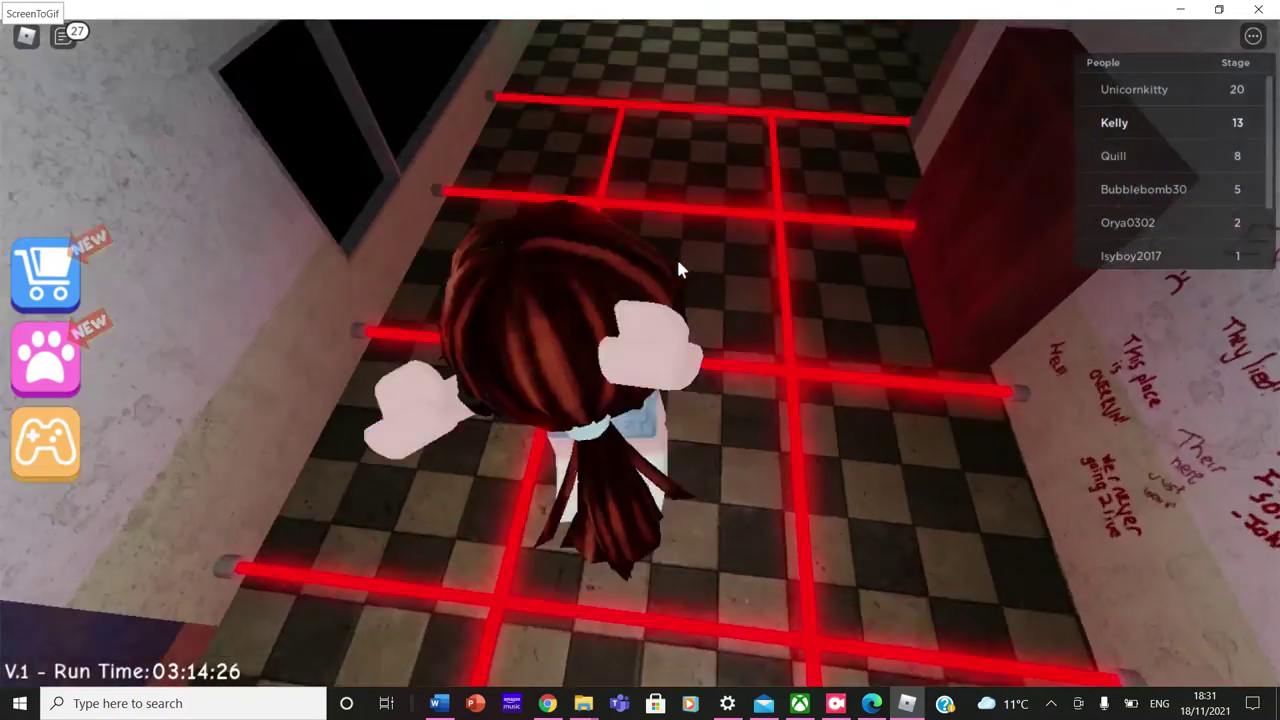
pyautogui.press('w')
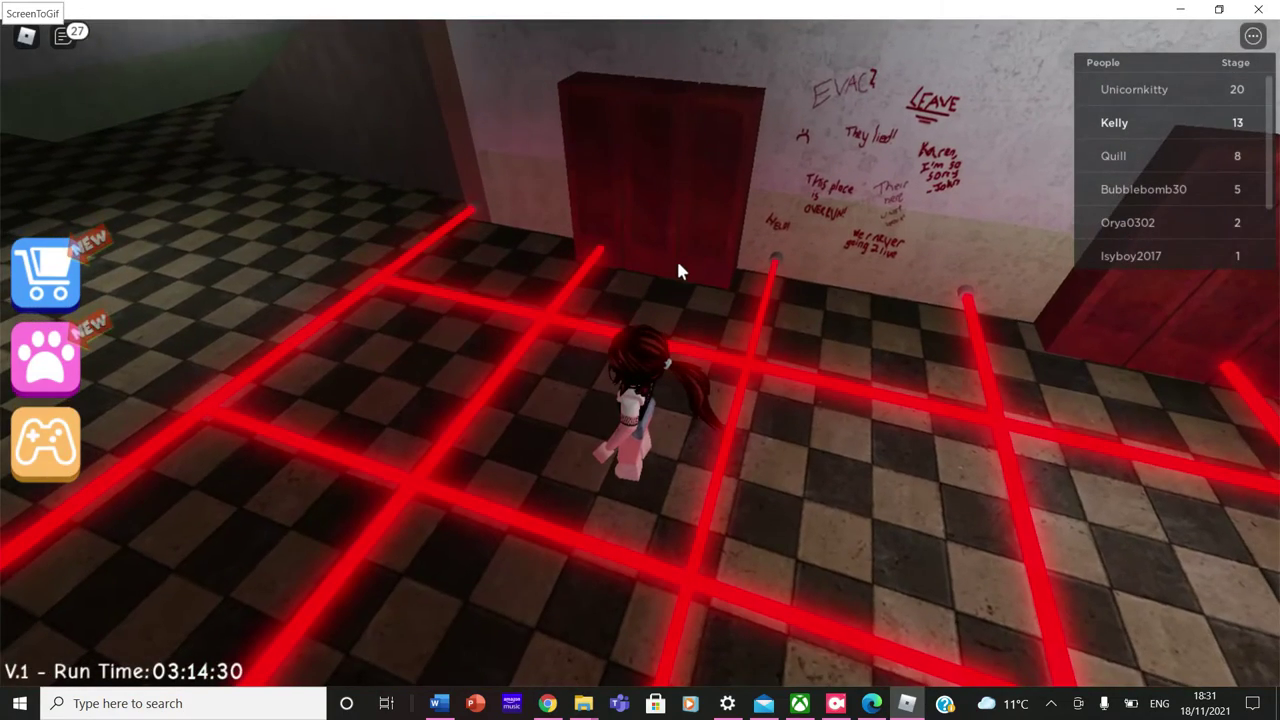
# Sidestep among the lasers and look between the corridor, graffiti wall and red door.
pyautogui.press('a')
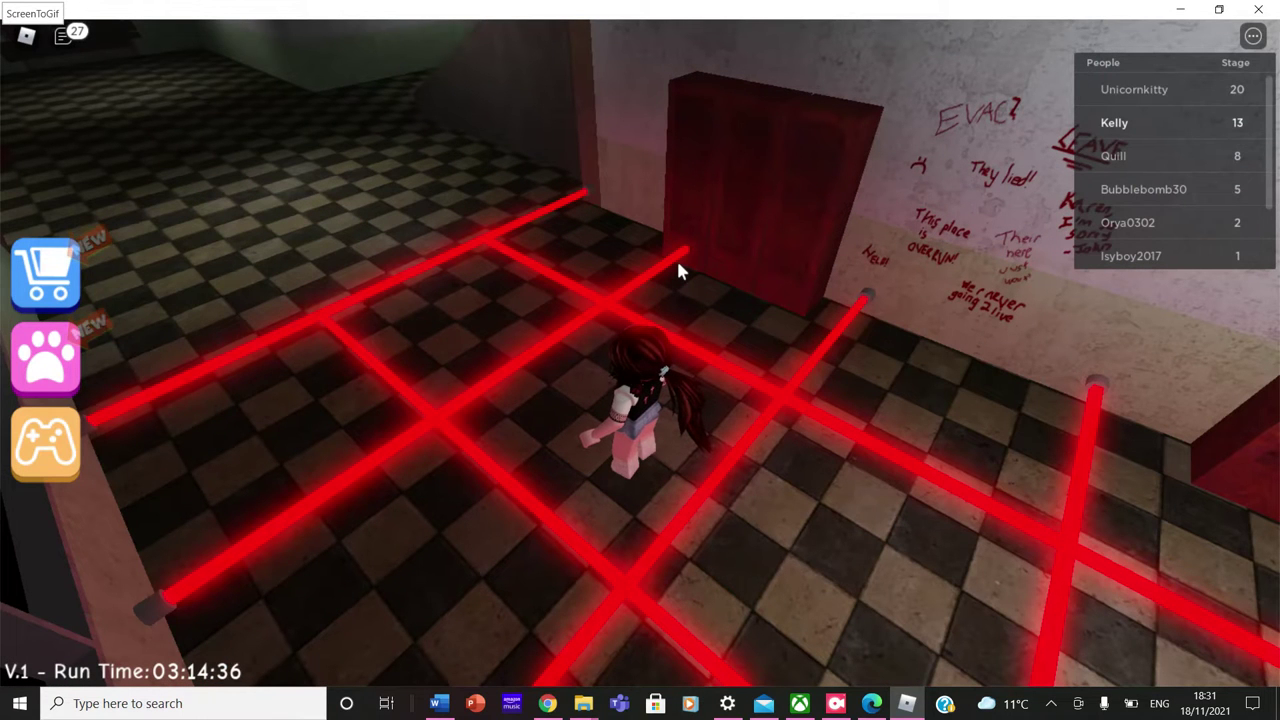
pyautogui.press('d')
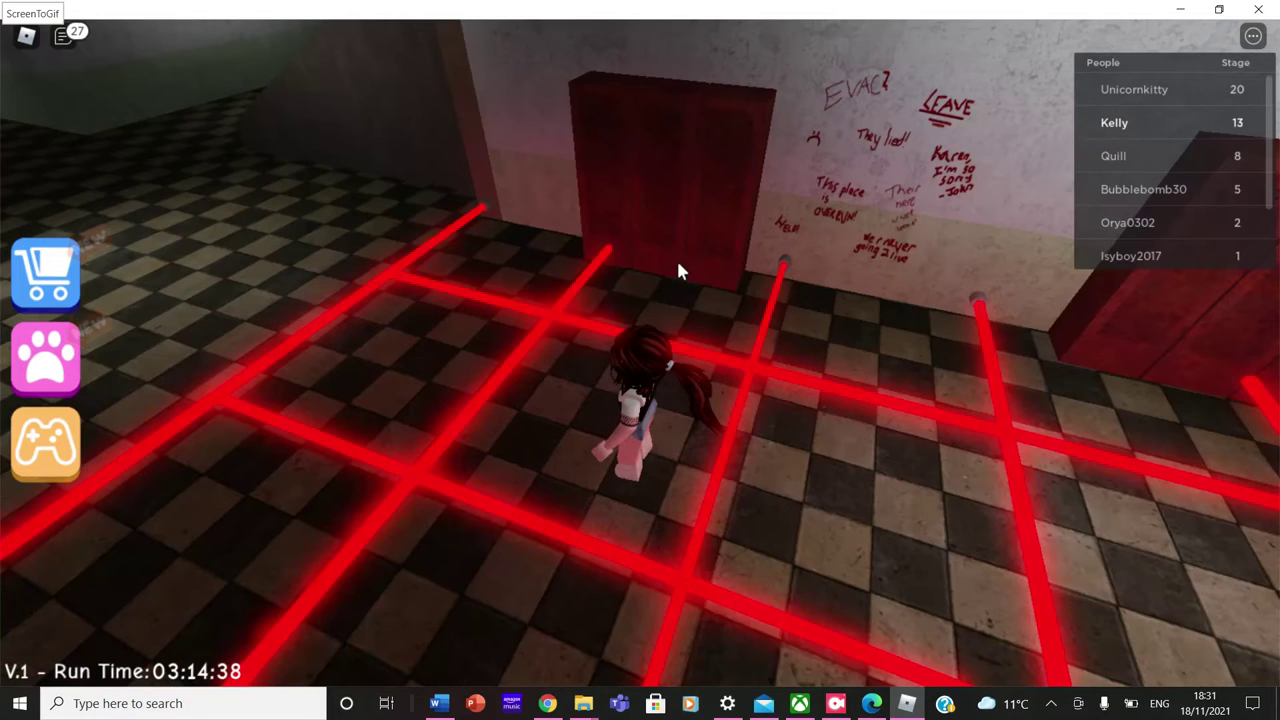
pyautogui.press('a')
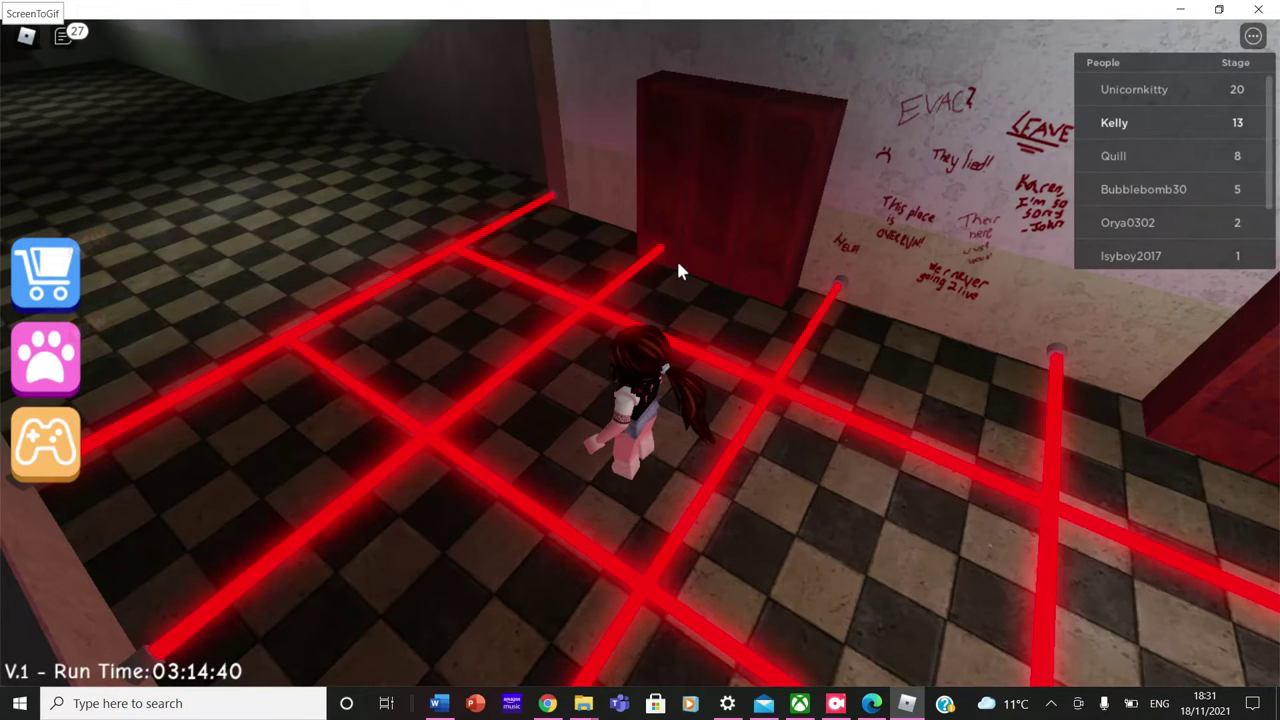
pyautogui.press('Left')
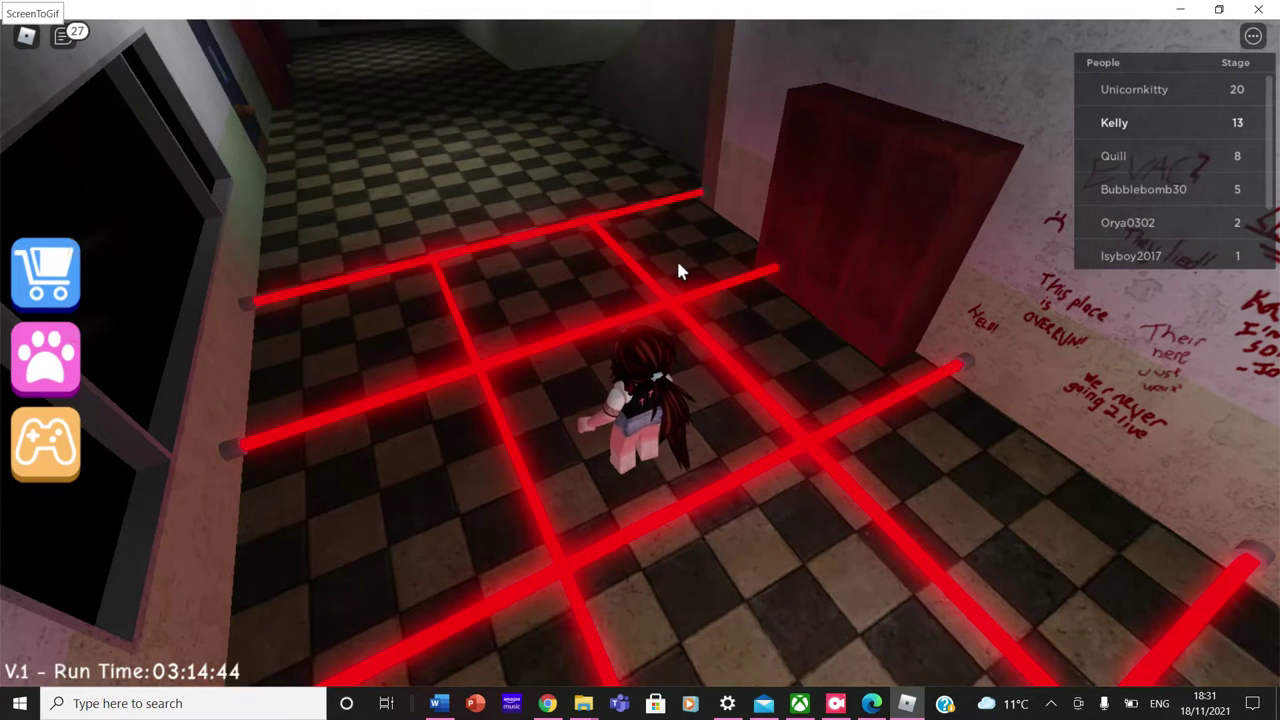
pyautogui.press('a')
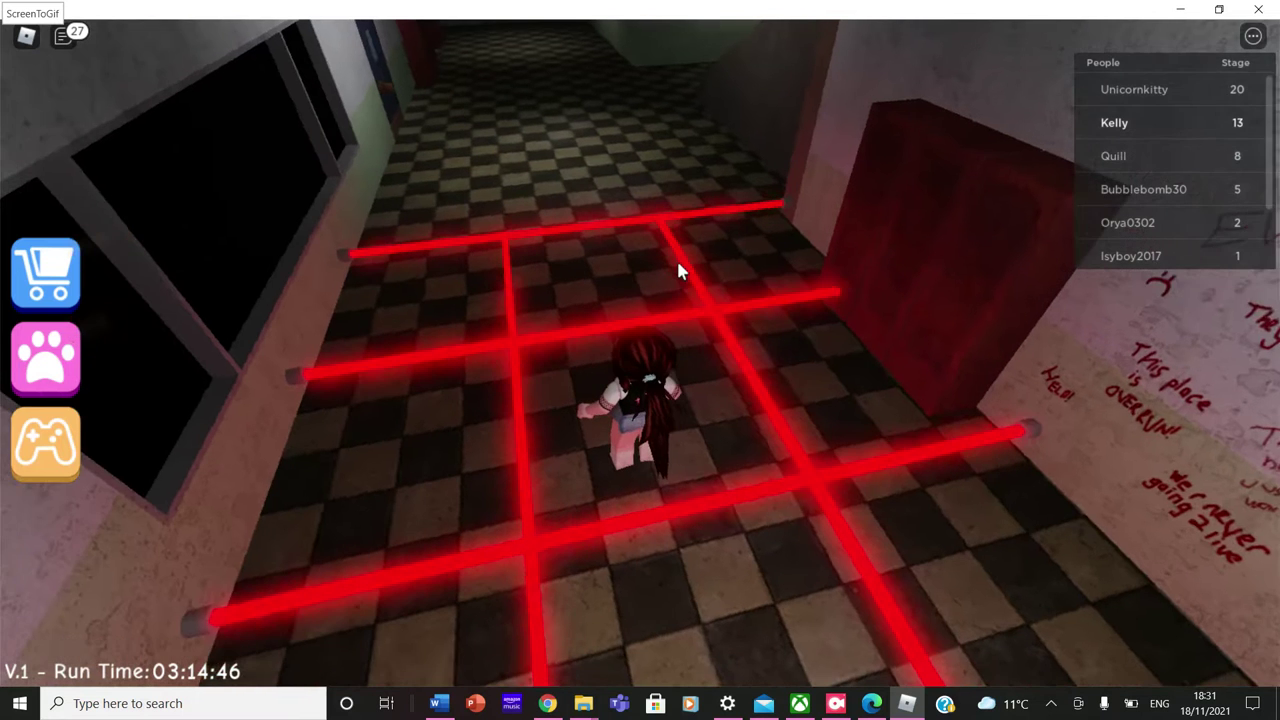
pyautogui.press('Right')
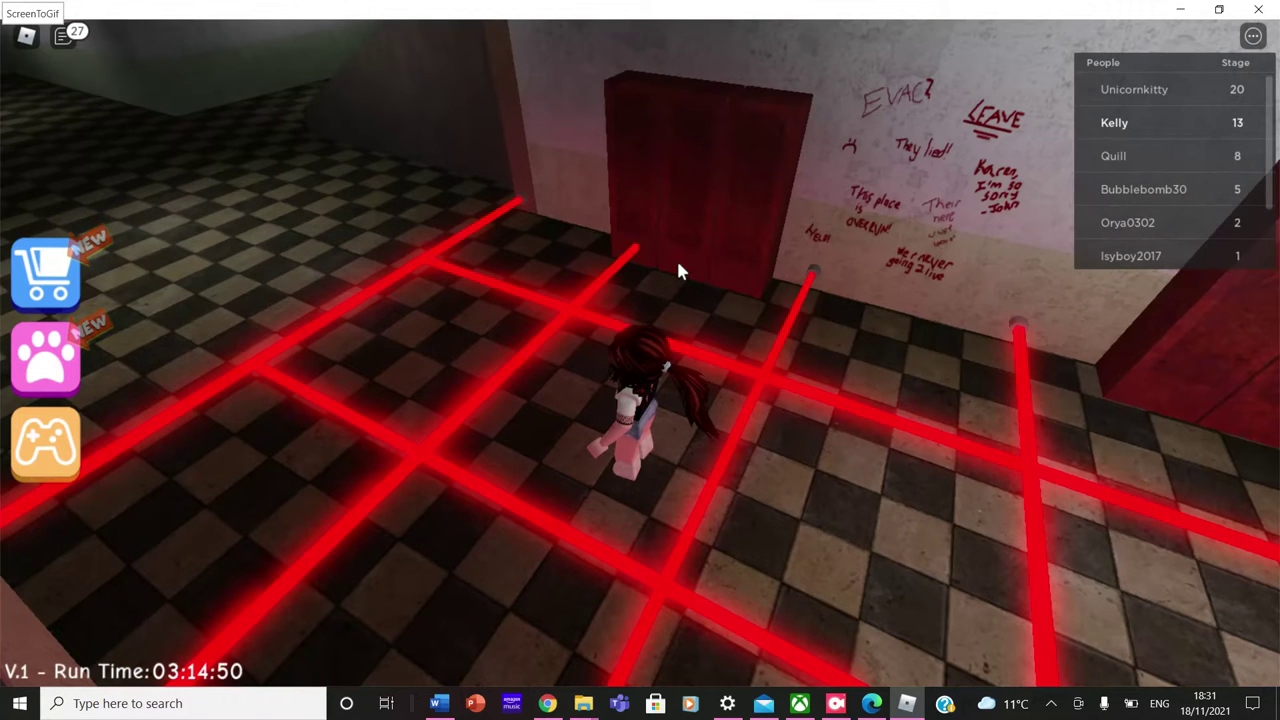
pyautogui.press('Right')
pyautogui.press('Left')
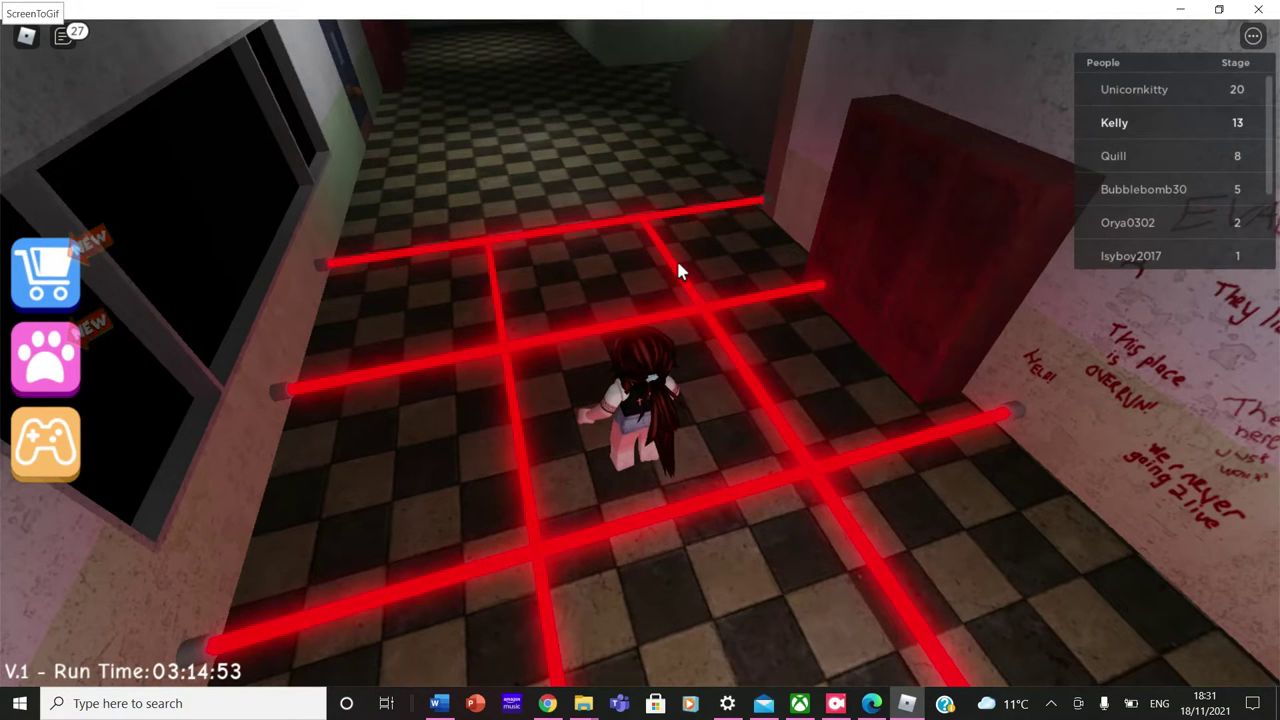
pyautogui.press('Right')
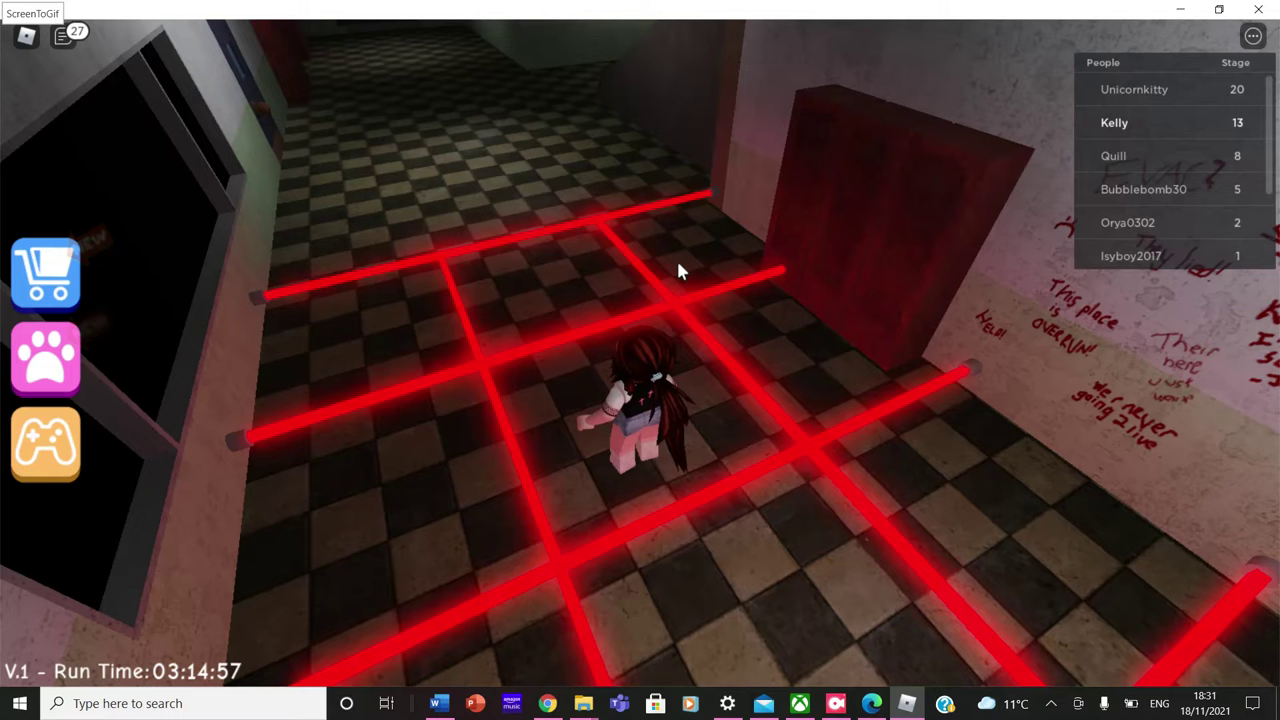
# Close the chat panel and cross the red laser grid.
pyautogui.press('Left')
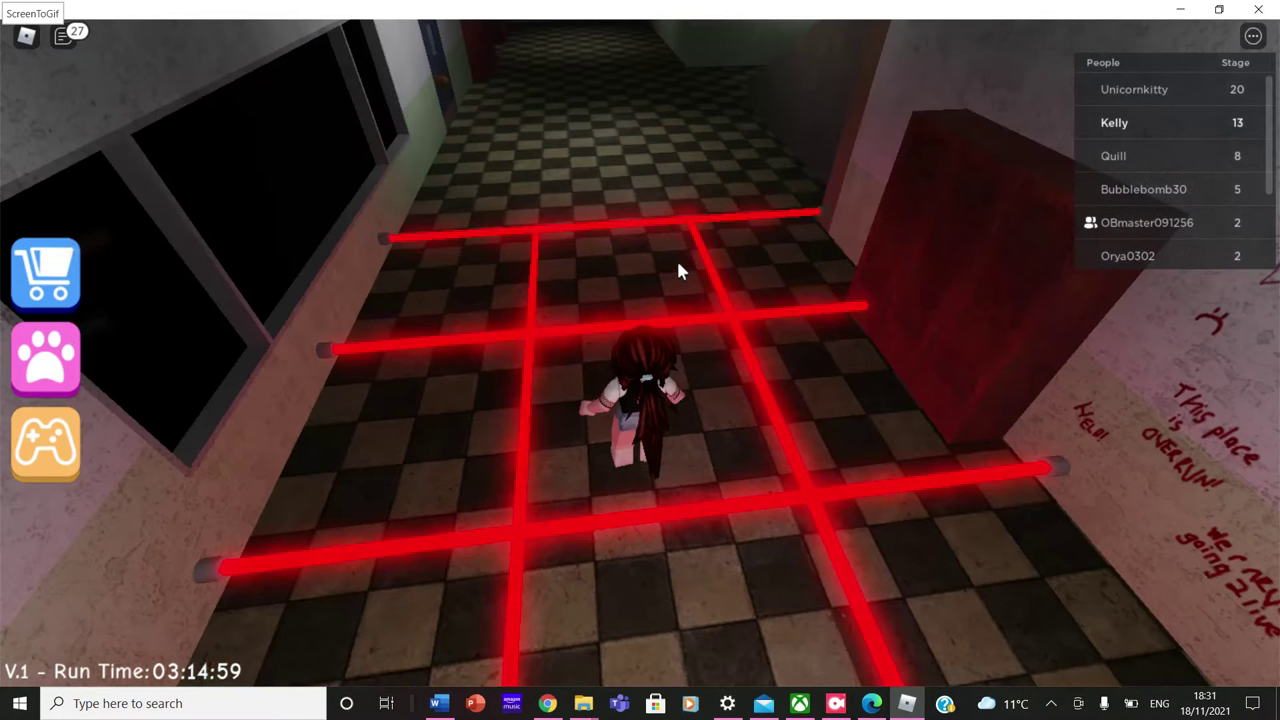
pyautogui.click(63, 40)
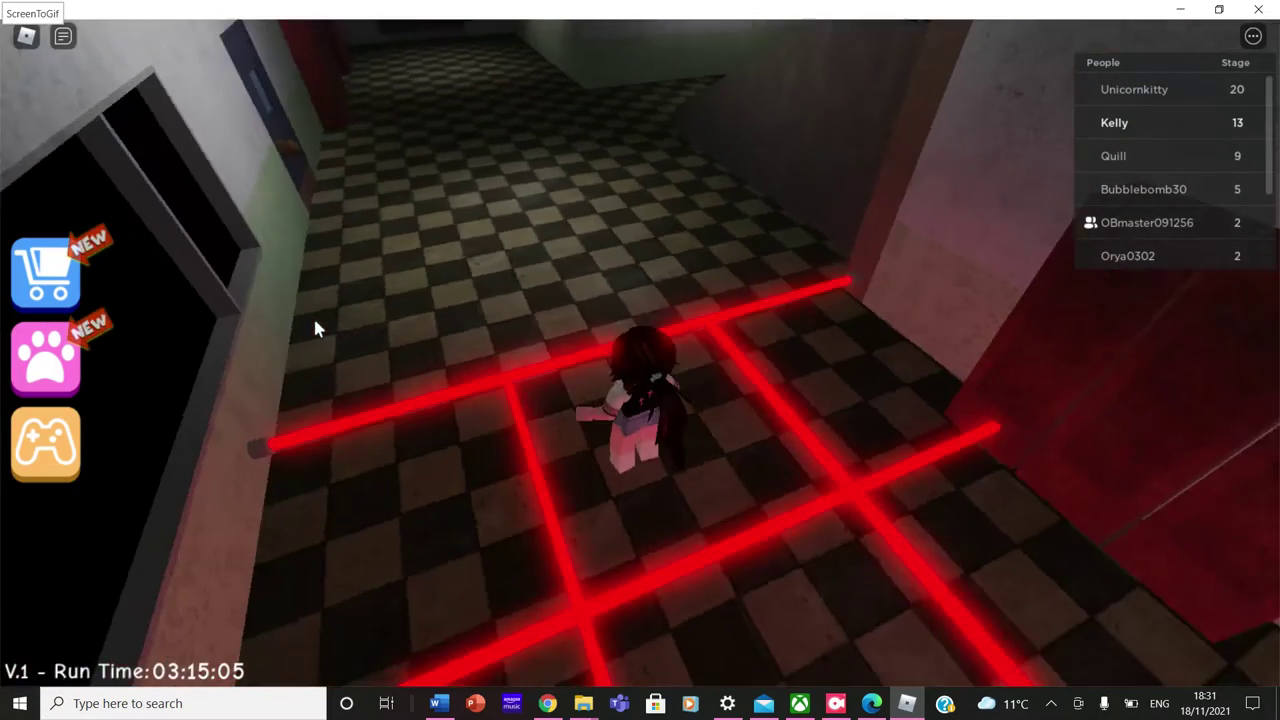
pyautogui.press('Left')
pyautogui.press('Up')
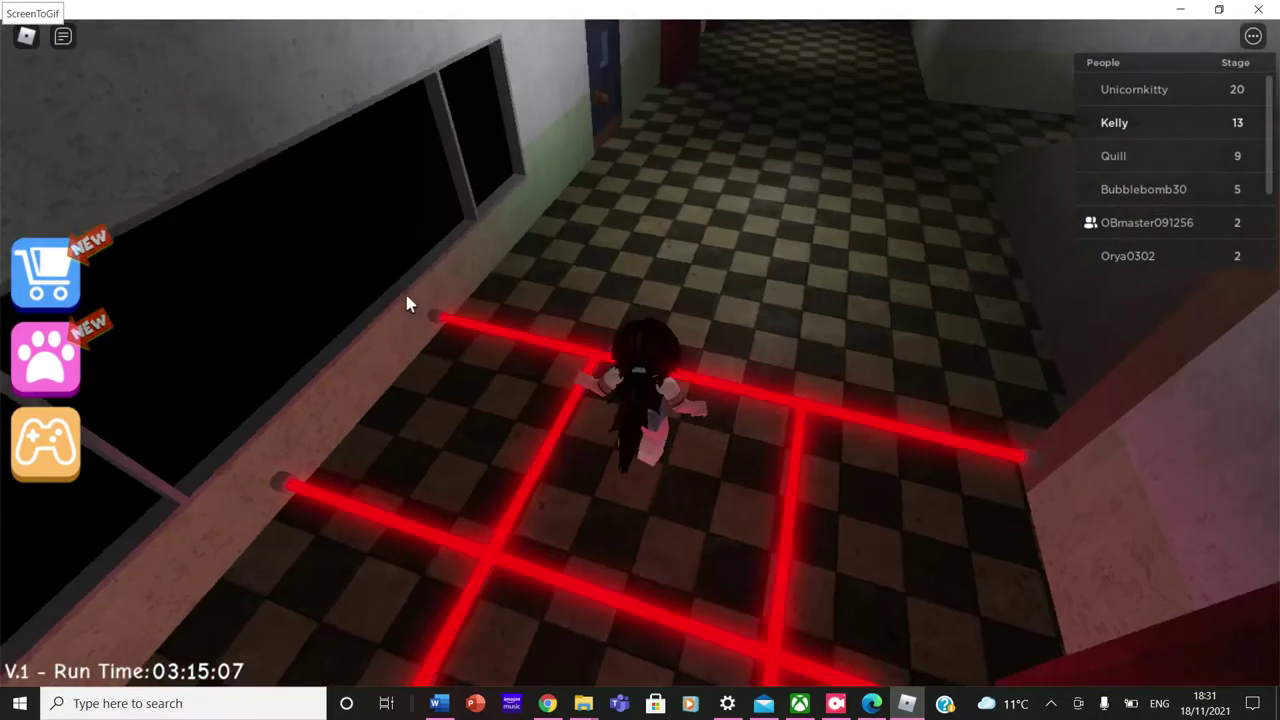
# Run into the stairwell and climb to the upper corridor, reaching Stage 14.
pyautogui.press('Up')
pyautogui.press('Right')
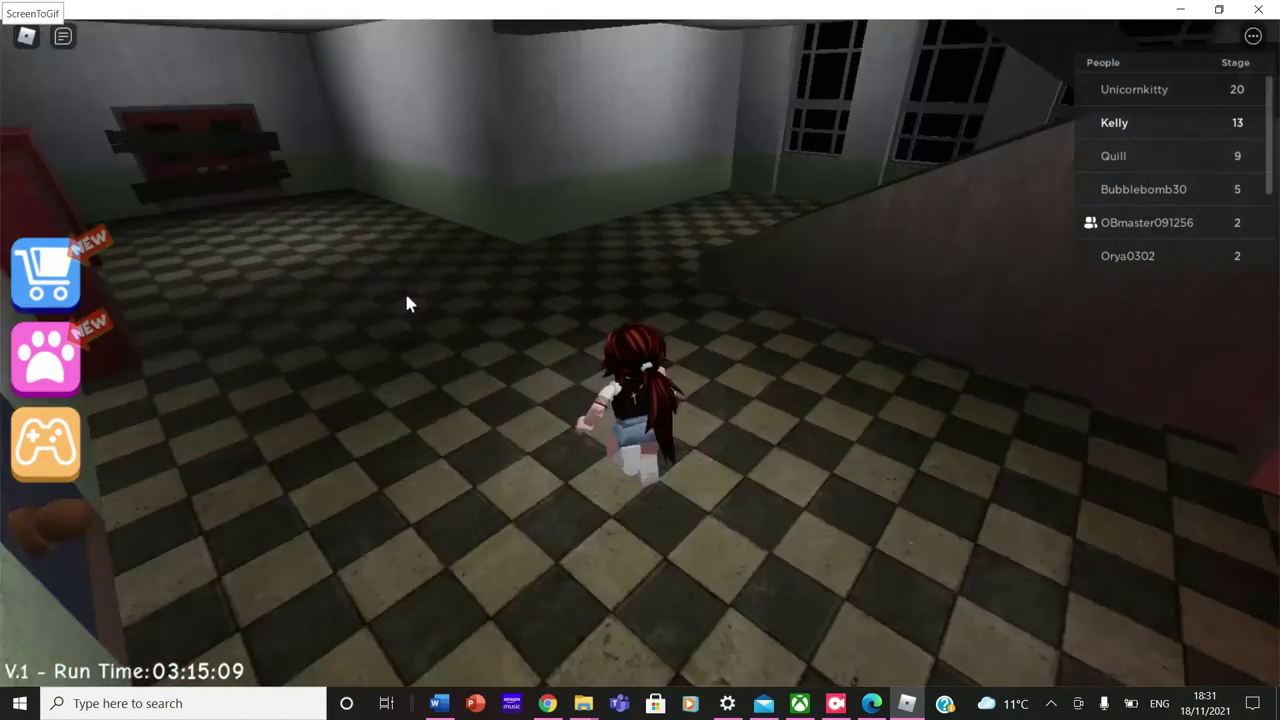
pyautogui.press('Right')
pyautogui.press('Up')
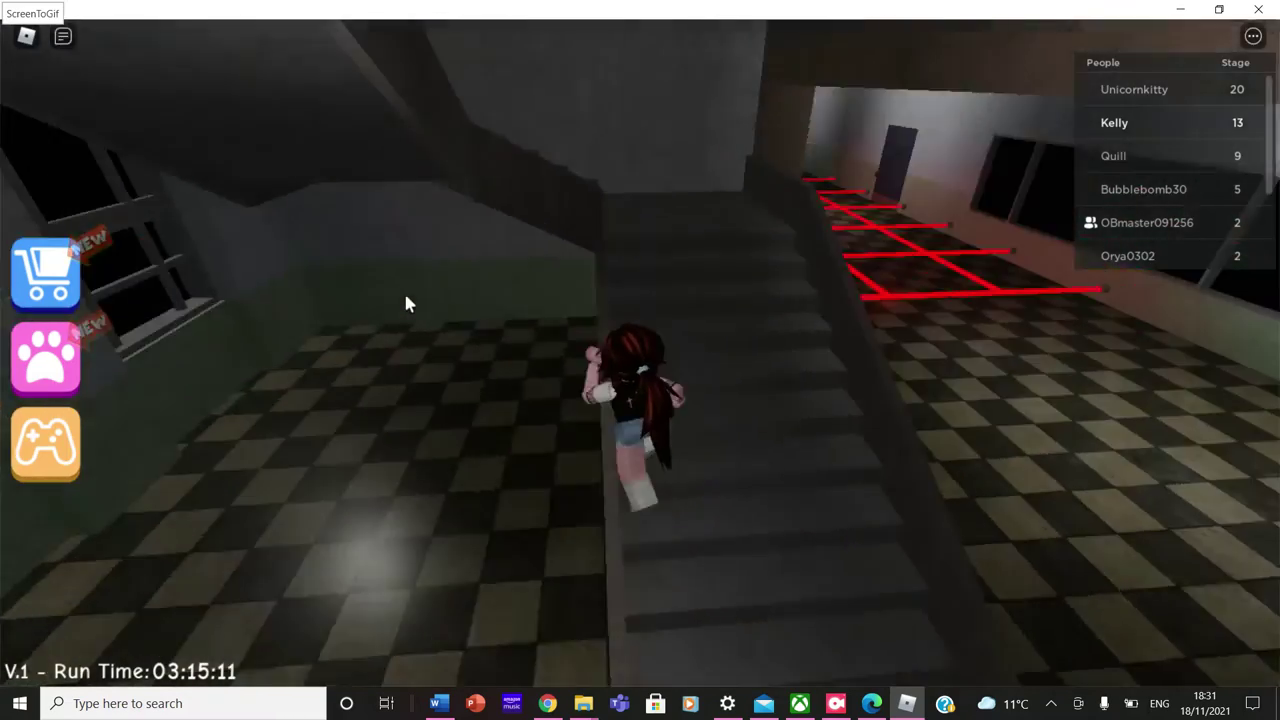
pyautogui.press('Up')
pyautogui.press('Right')
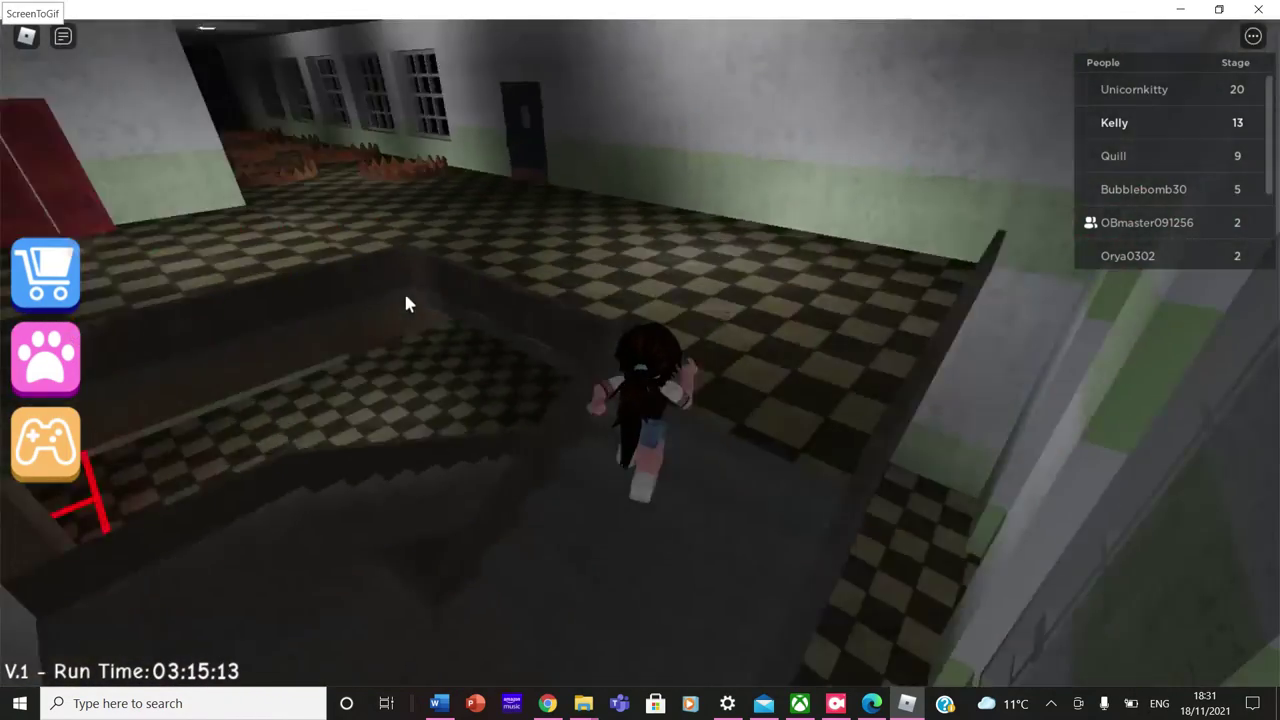
pyautogui.press('Up')
pyautogui.press('Left')
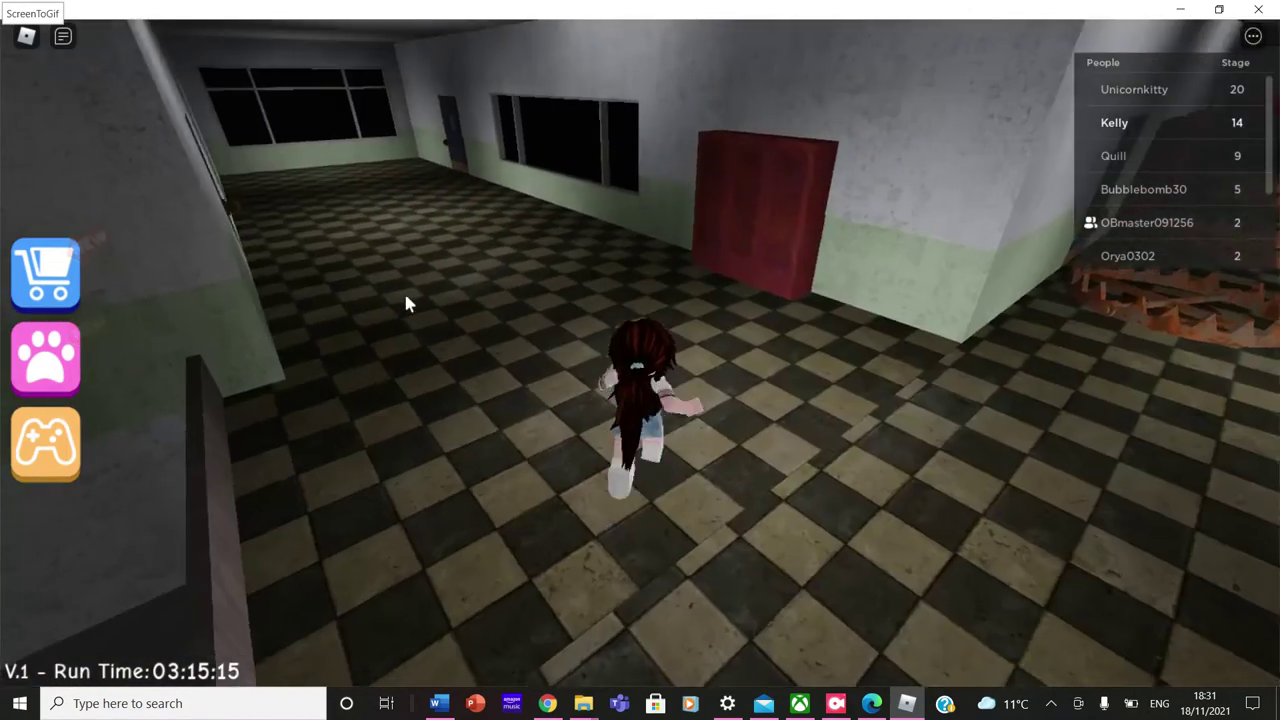
# Run along the upper corridor, weaving between the bear traps.
pyautogui.press('Right')
pyautogui.press('Up')
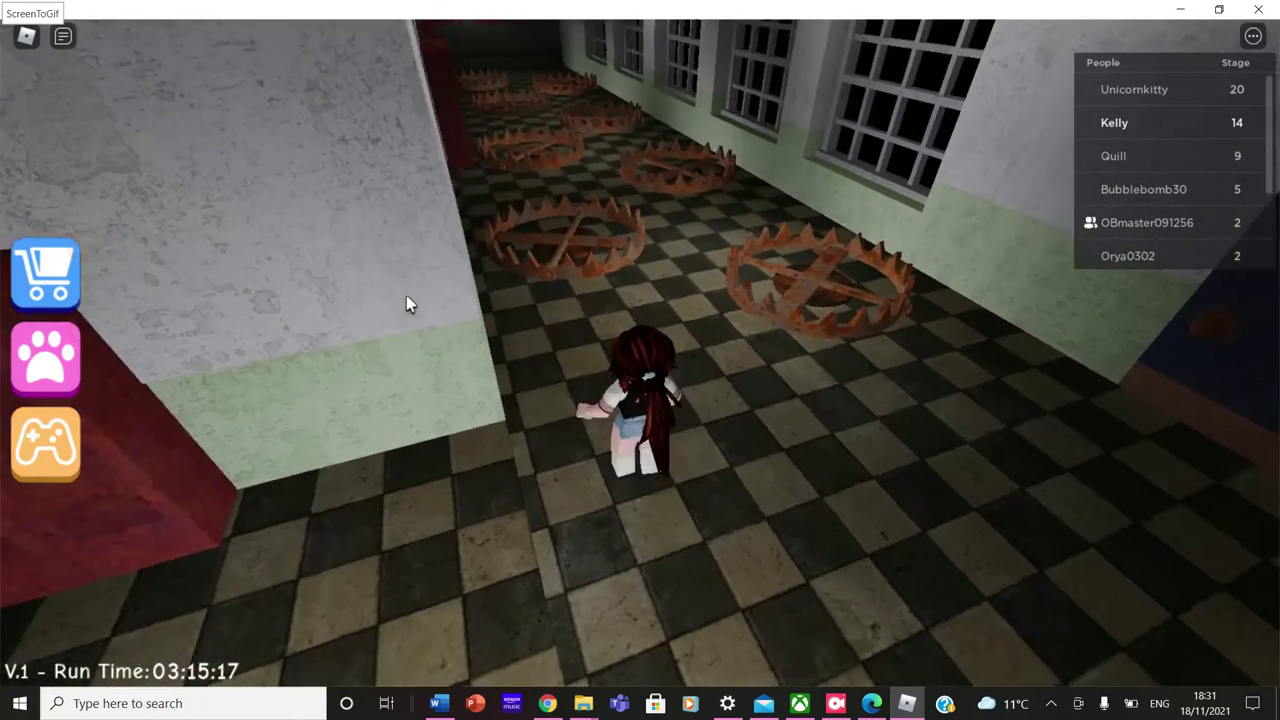
pyautogui.press('Up')
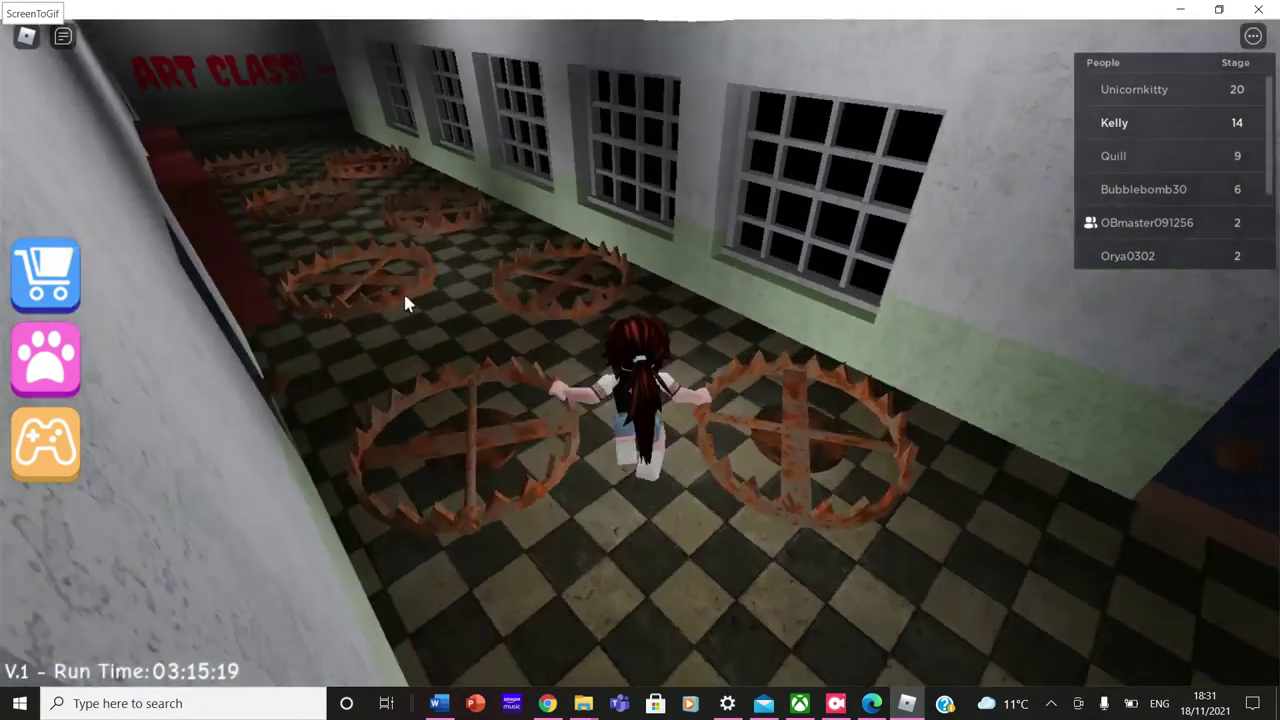
pyautogui.press('Left')
pyautogui.press('Up')
pyautogui.press('Right')
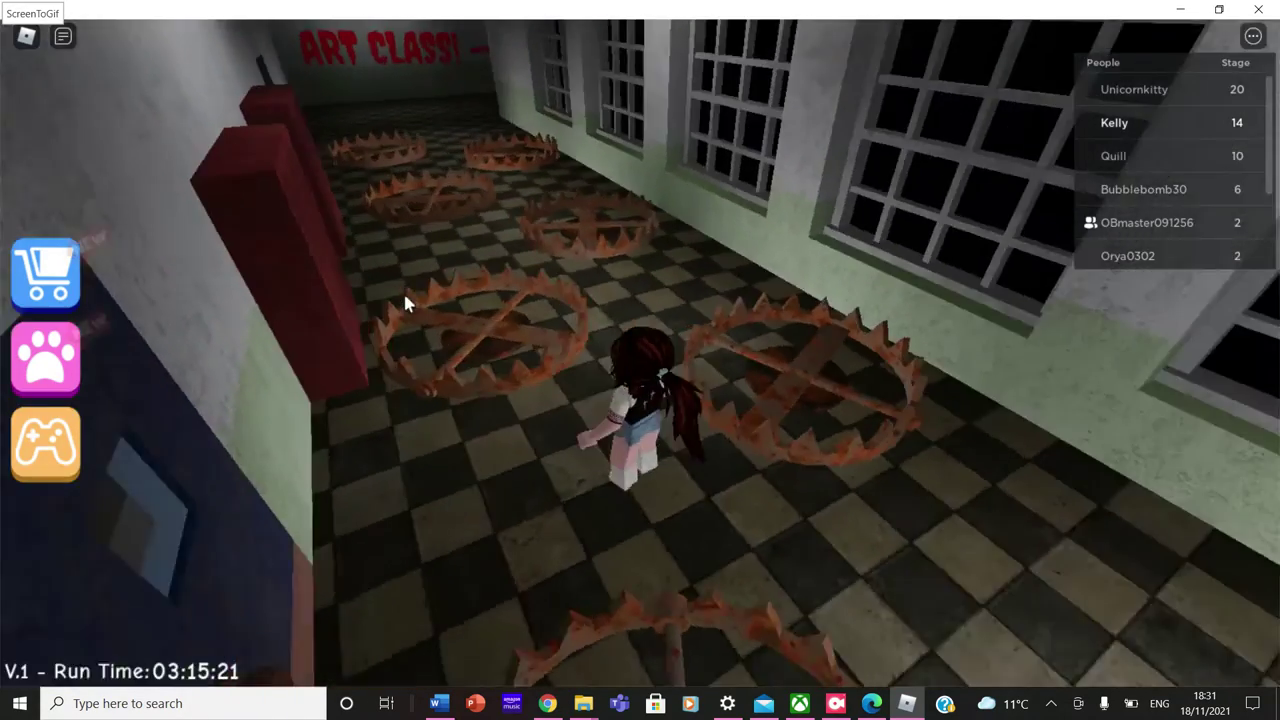
pyautogui.press('Left')
# Jump past the last bear traps and turn down the ART CLASS corridor.
pyautogui.press('Up')
pyautogui.press('space')
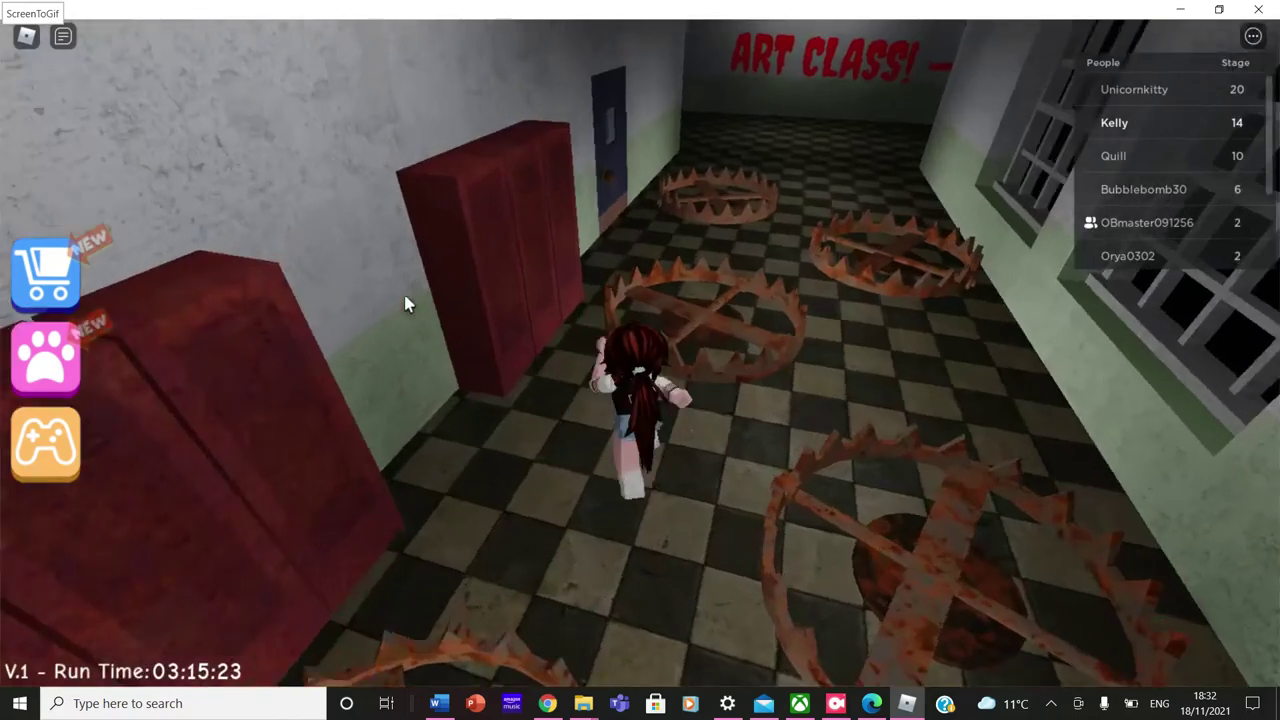
pyautogui.press('Right')
pyautogui.press('Left')
pyautogui.press('Up')
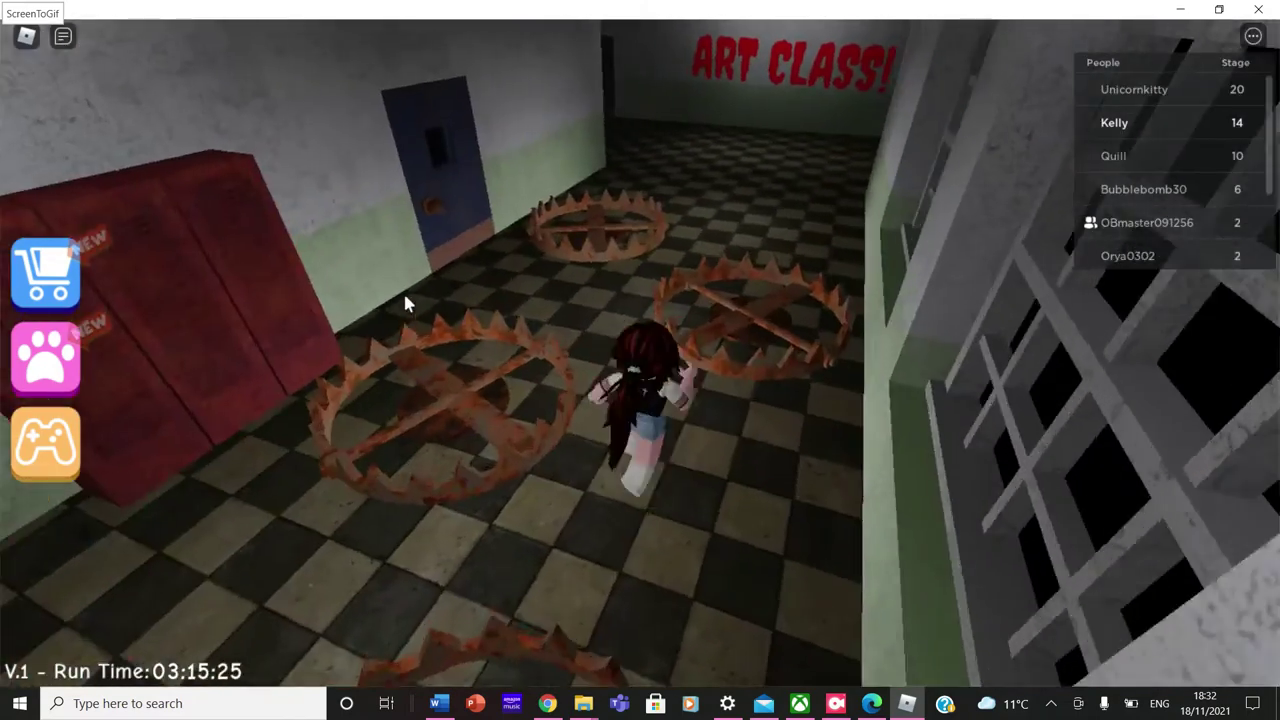
pyautogui.press('Up')
pyautogui.press('space')
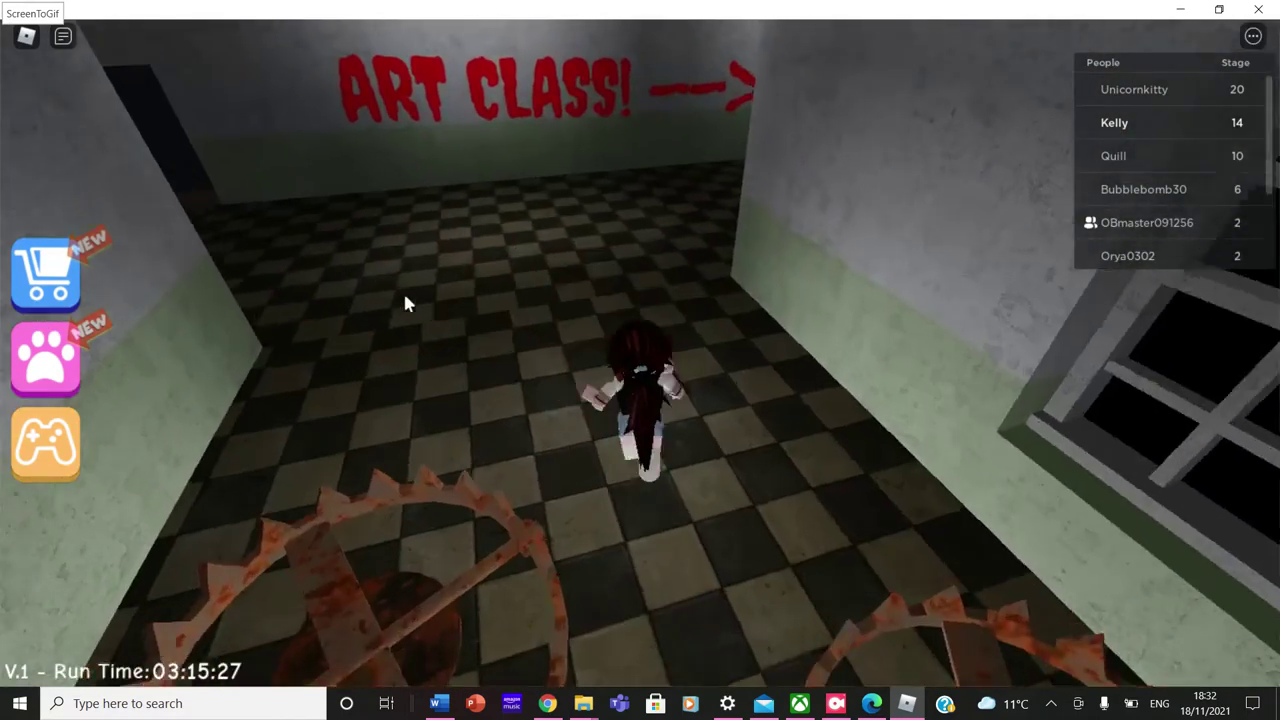
pyautogui.press('Right')
pyautogui.press('Right')
# Reach the Stage 15 checkpoint and push through the wooden double doors.
pyautogui.press('Up')
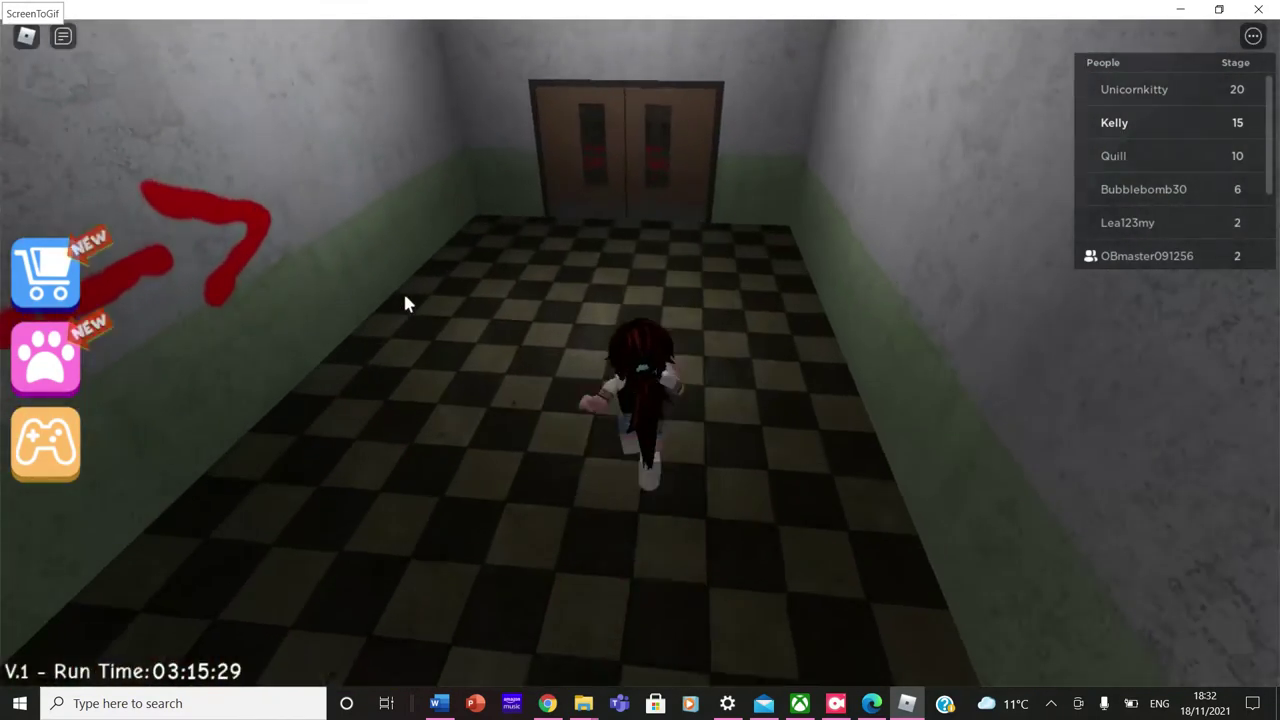
pyautogui.press('Up')
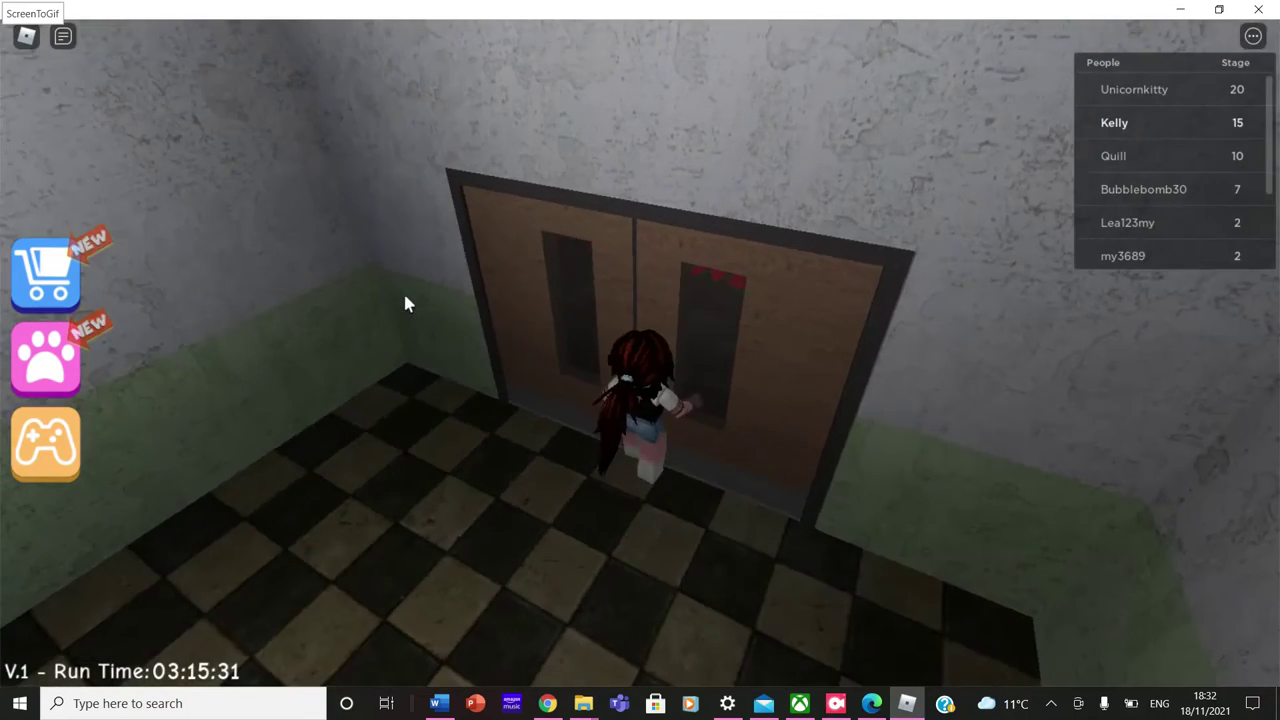
pyautogui.press('Right')
pyautogui.press('Left')
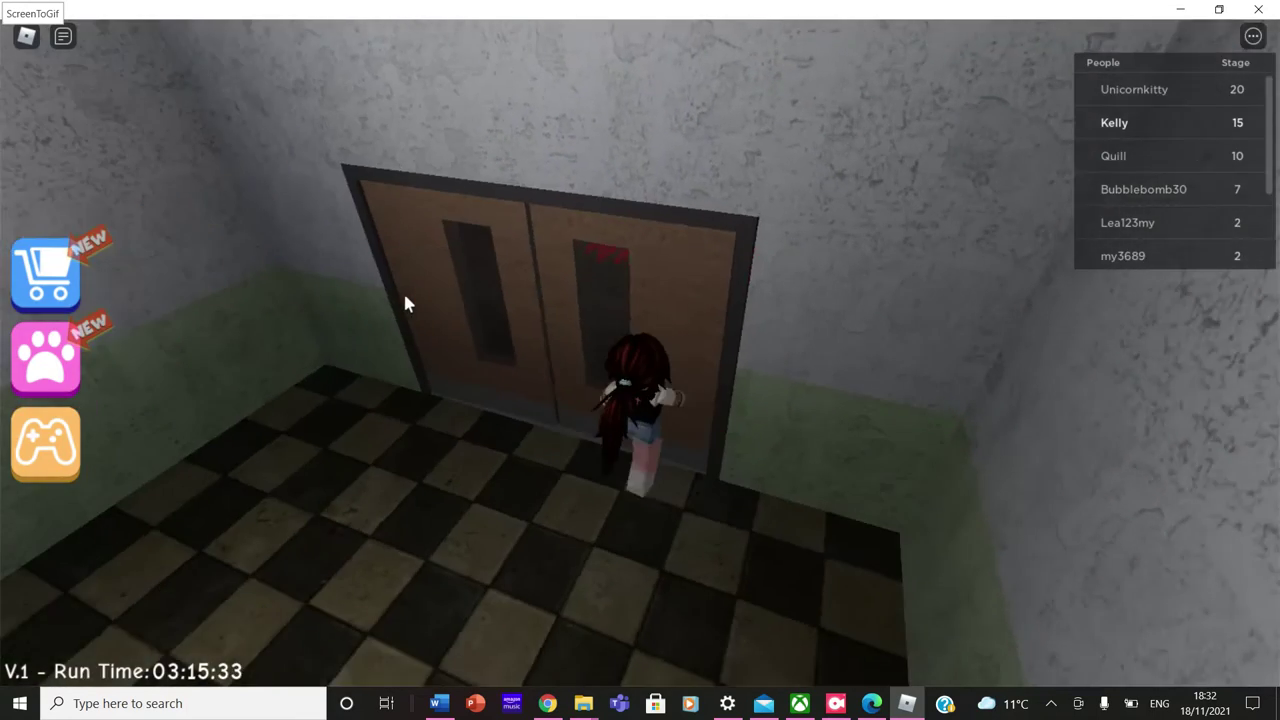
pyautogui.press('Up')
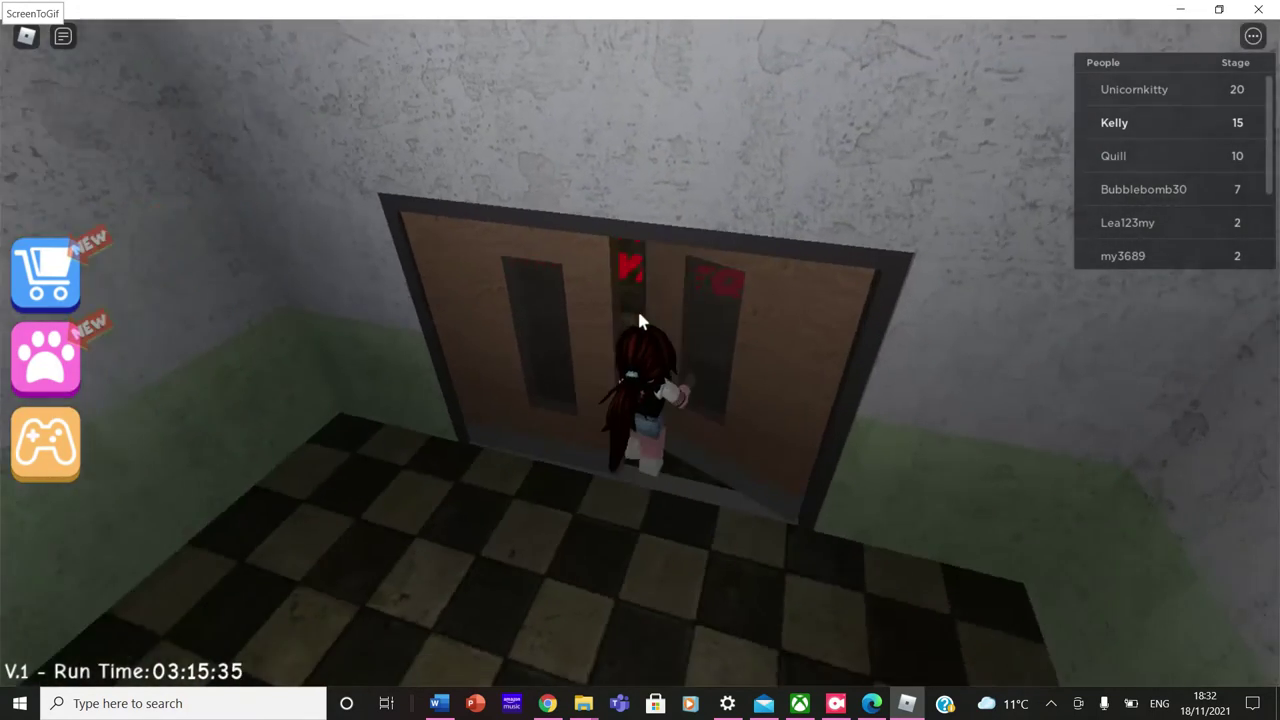
pyautogui.press('Up')
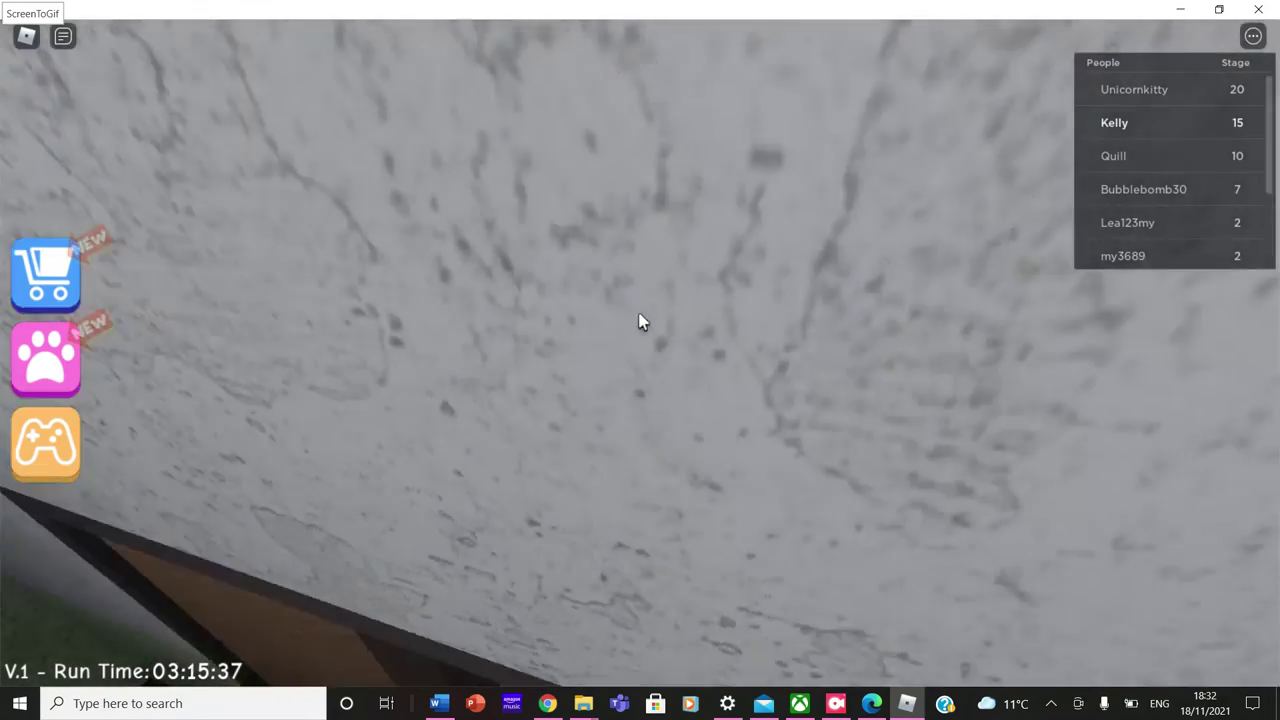
# Hop across the desks past the mannequins in the art room.
pyautogui.press('Up')
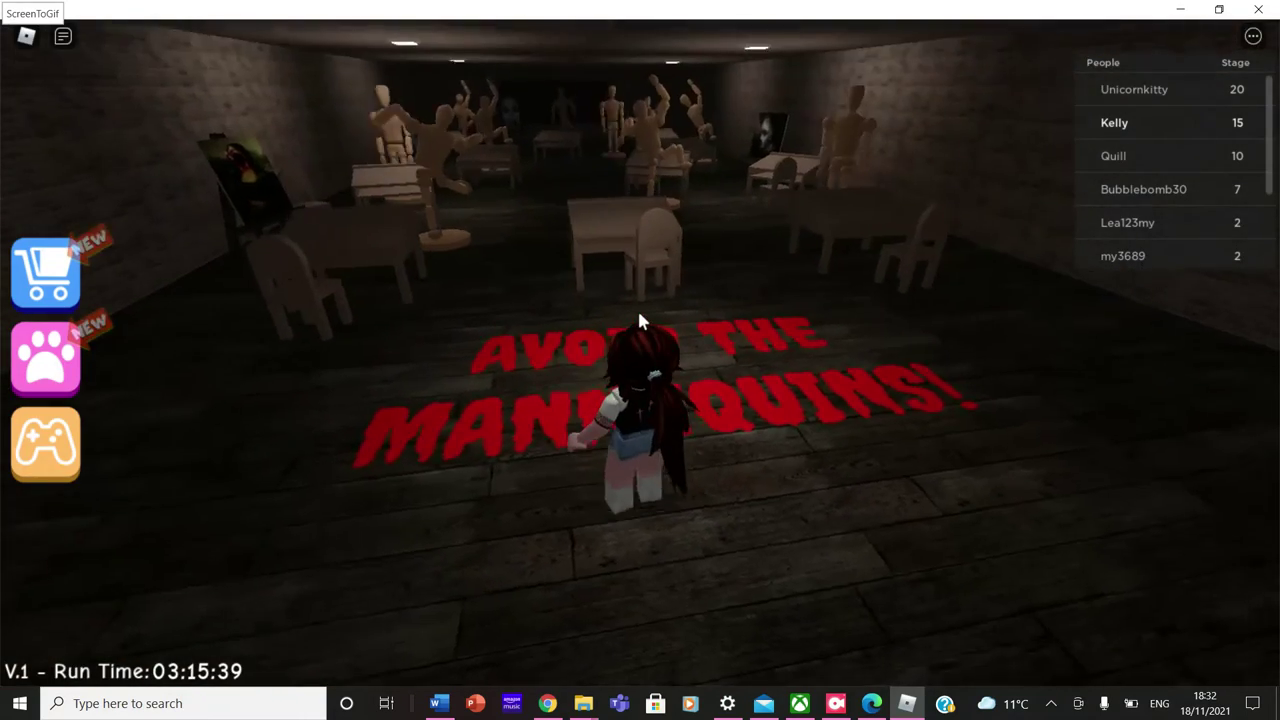
pyautogui.press('space')
pyautogui.press('Up')
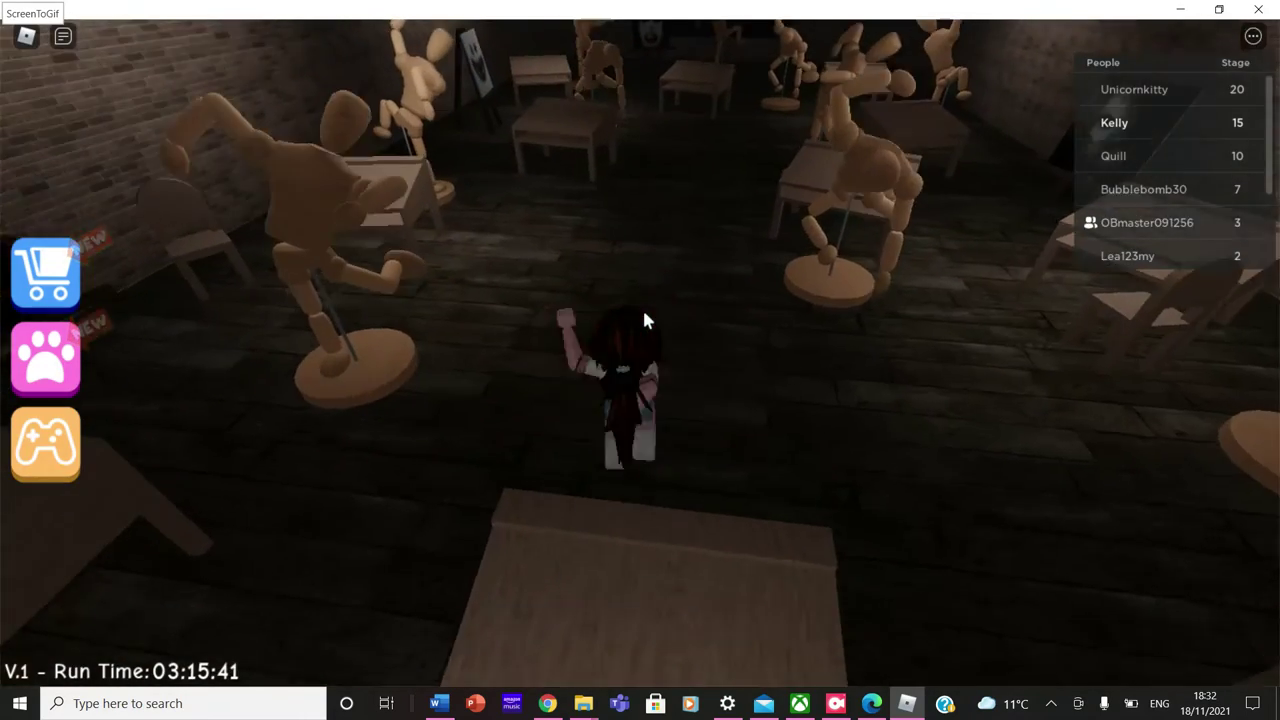
pyautogui.press('Up')
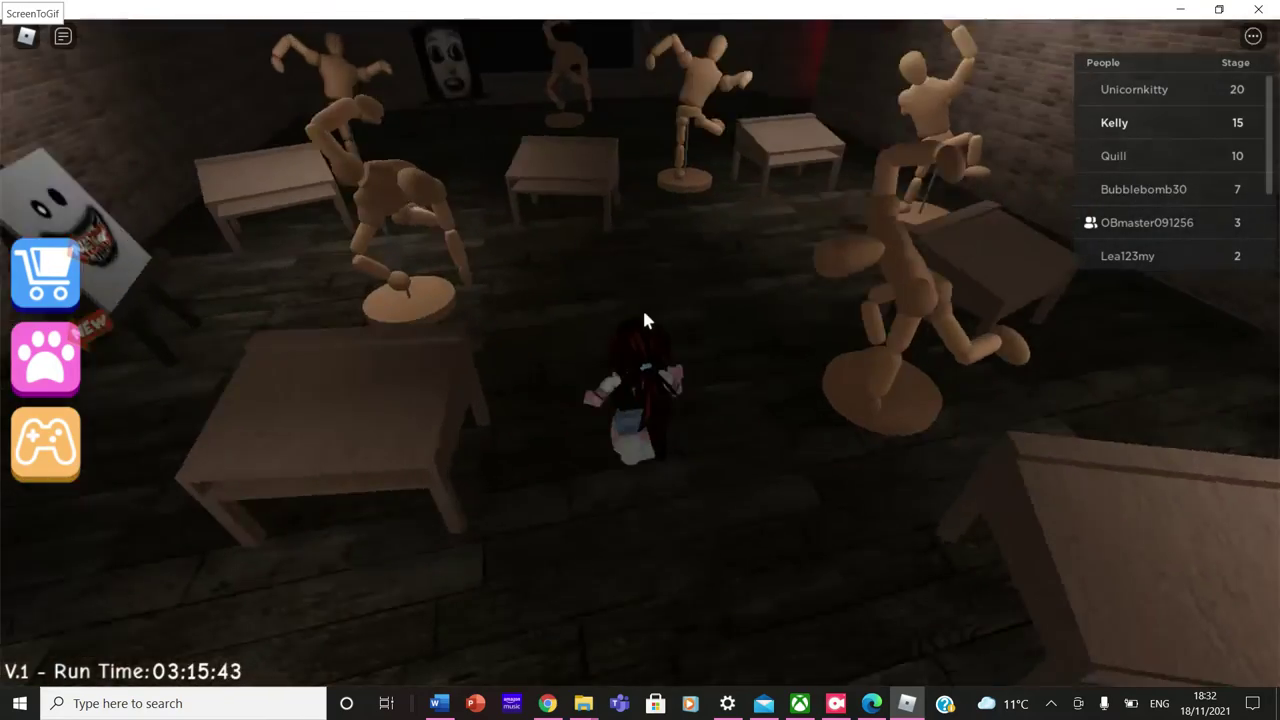
pyautogui.press('Up')
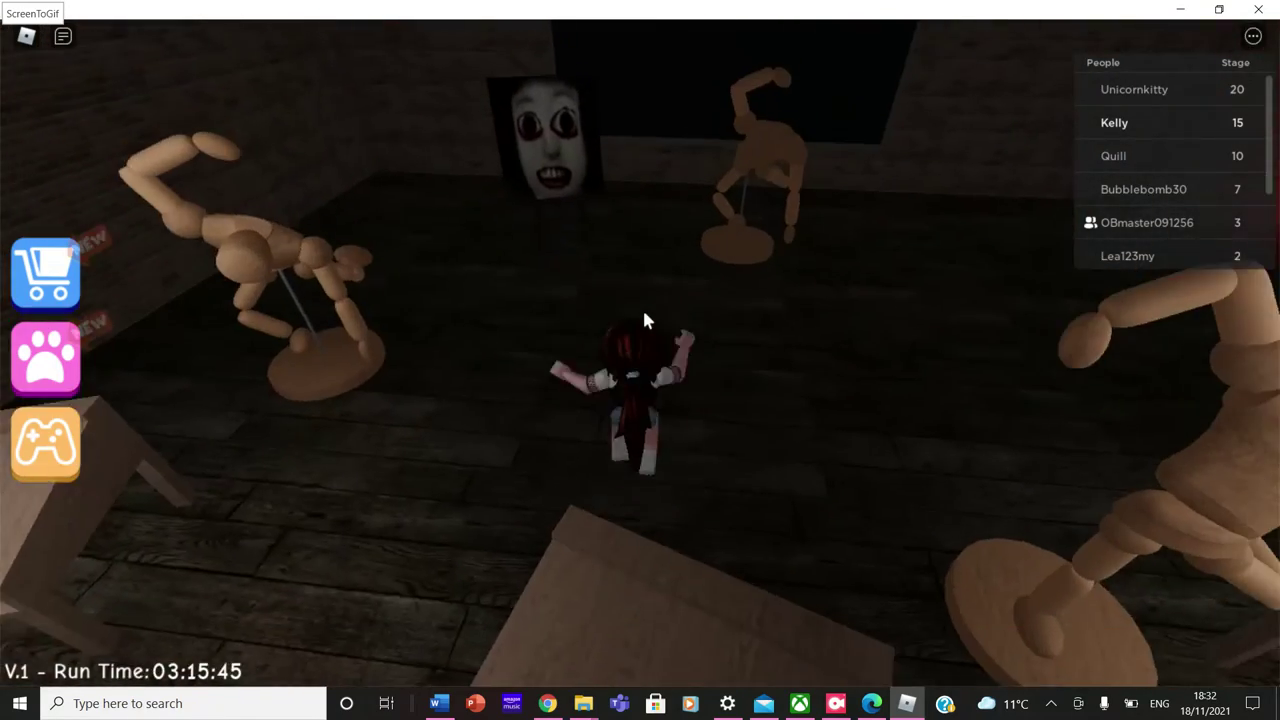
# Go through the red brick corridor and cross the red room to the floor opening.
pyautogui.press('Up')
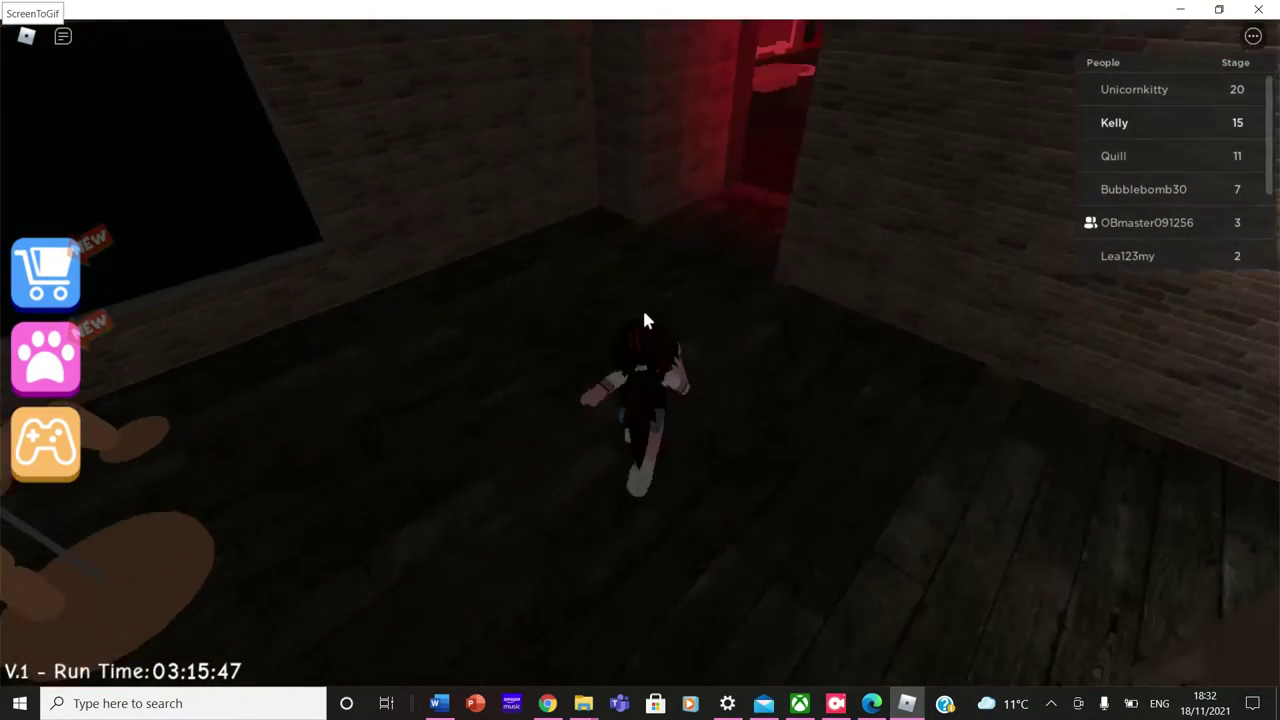
pyautogui.press('Up')
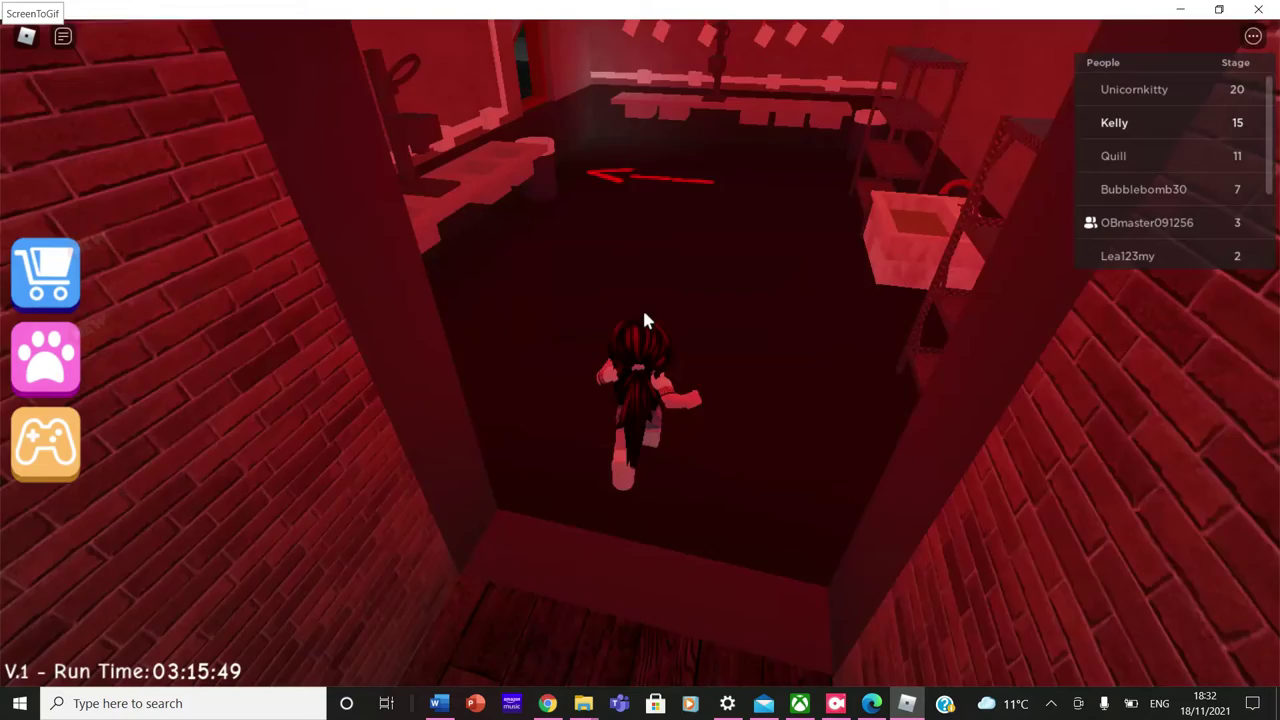
pyautogui.press('Up')
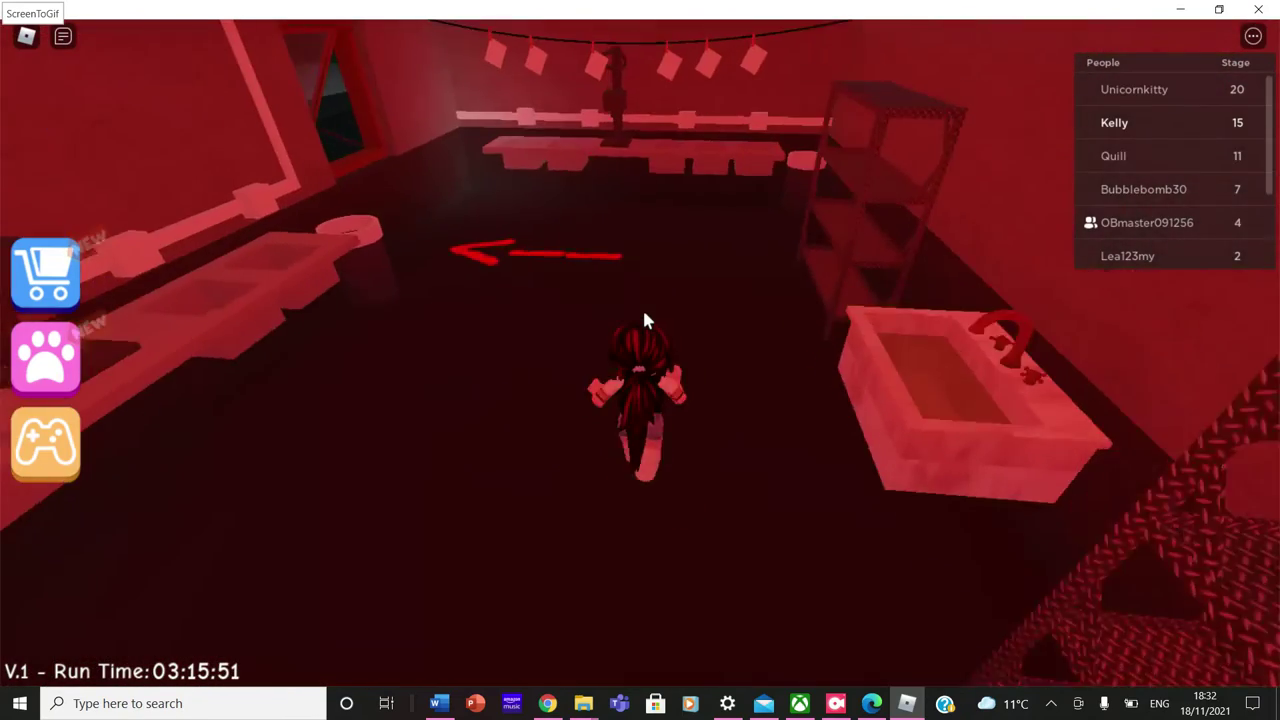
pyautogui.press('Up')
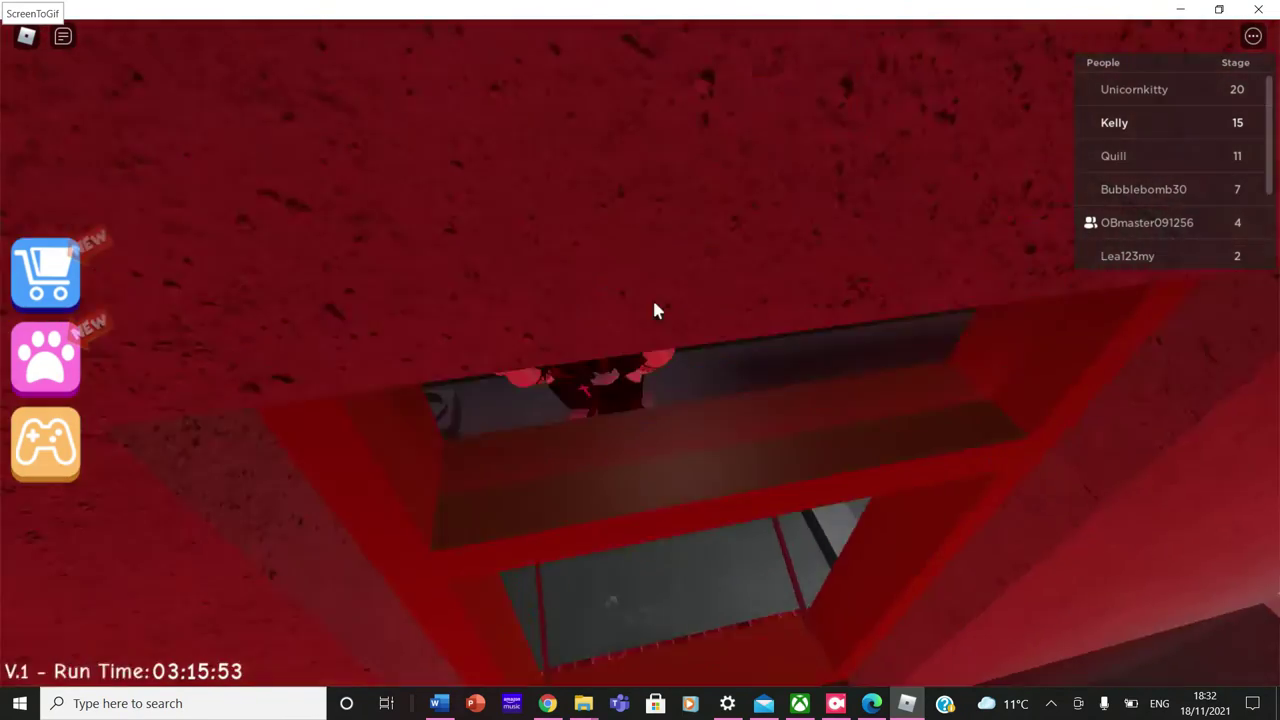
# Drop to Stage 16 and weave through the red lasers onto the fenced walkway.
pyautogui.press('Up')
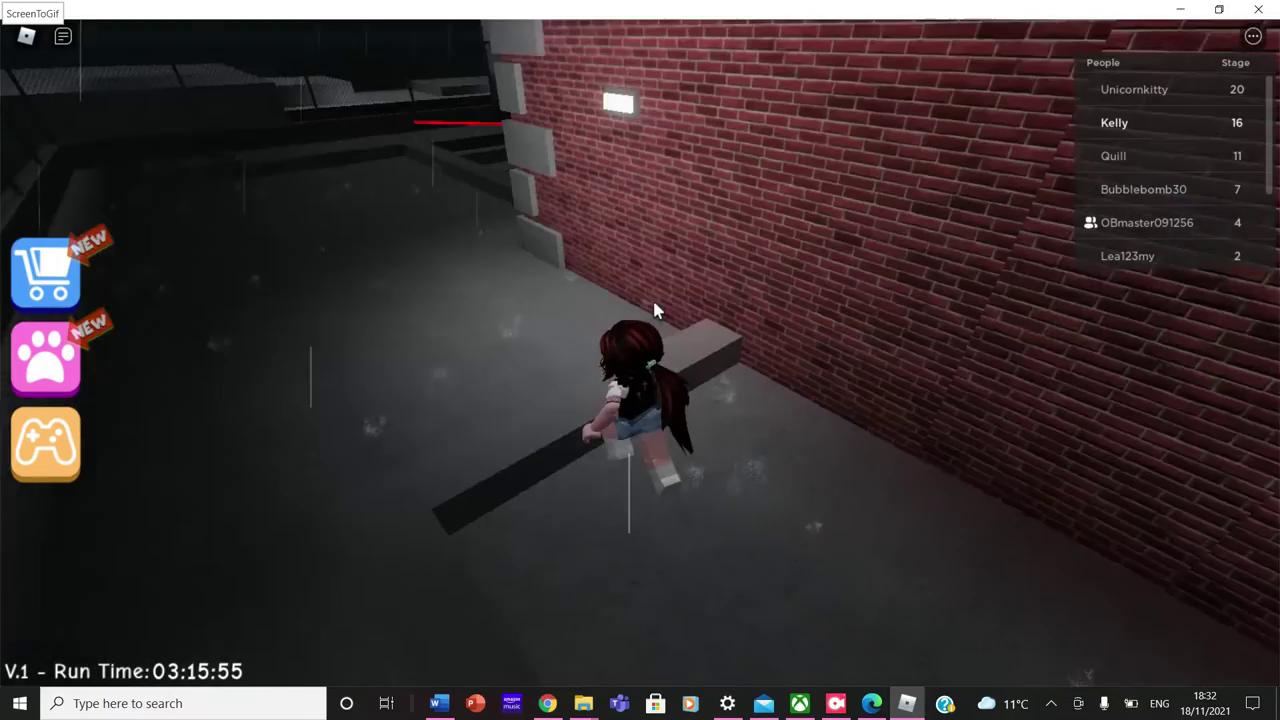
pyautogui.press('Up')
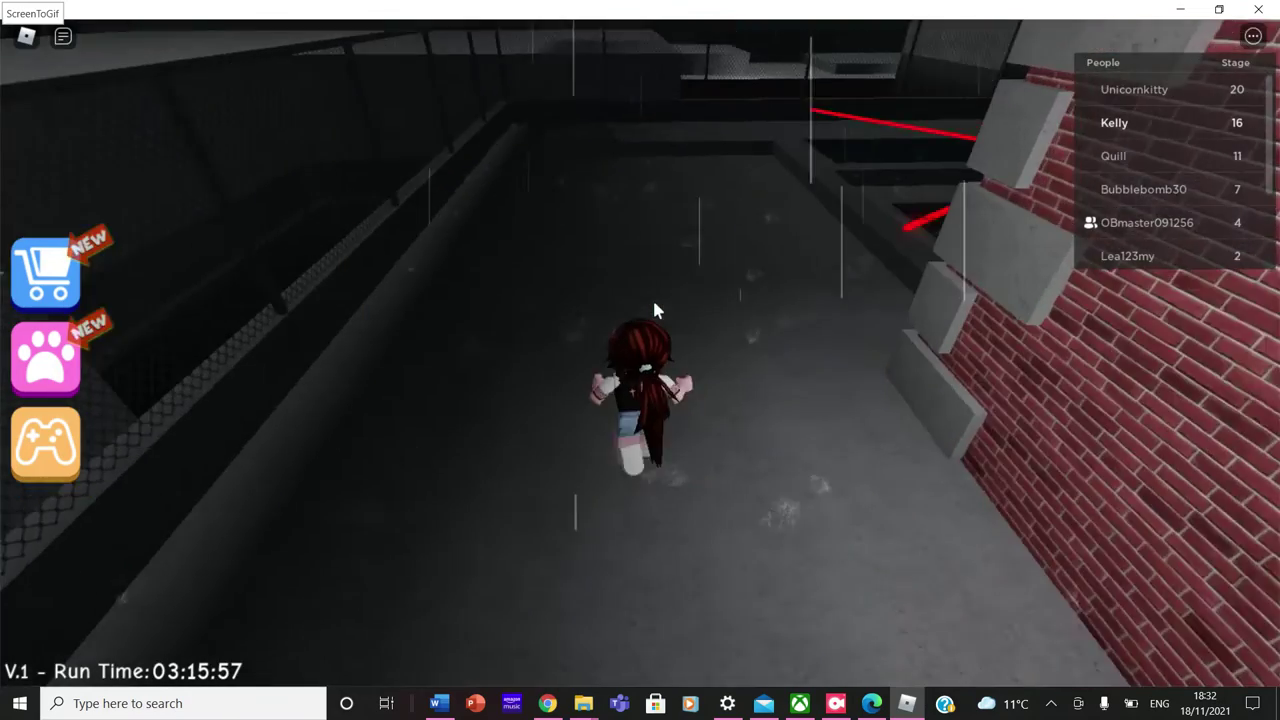
pyautogui.press('Up')
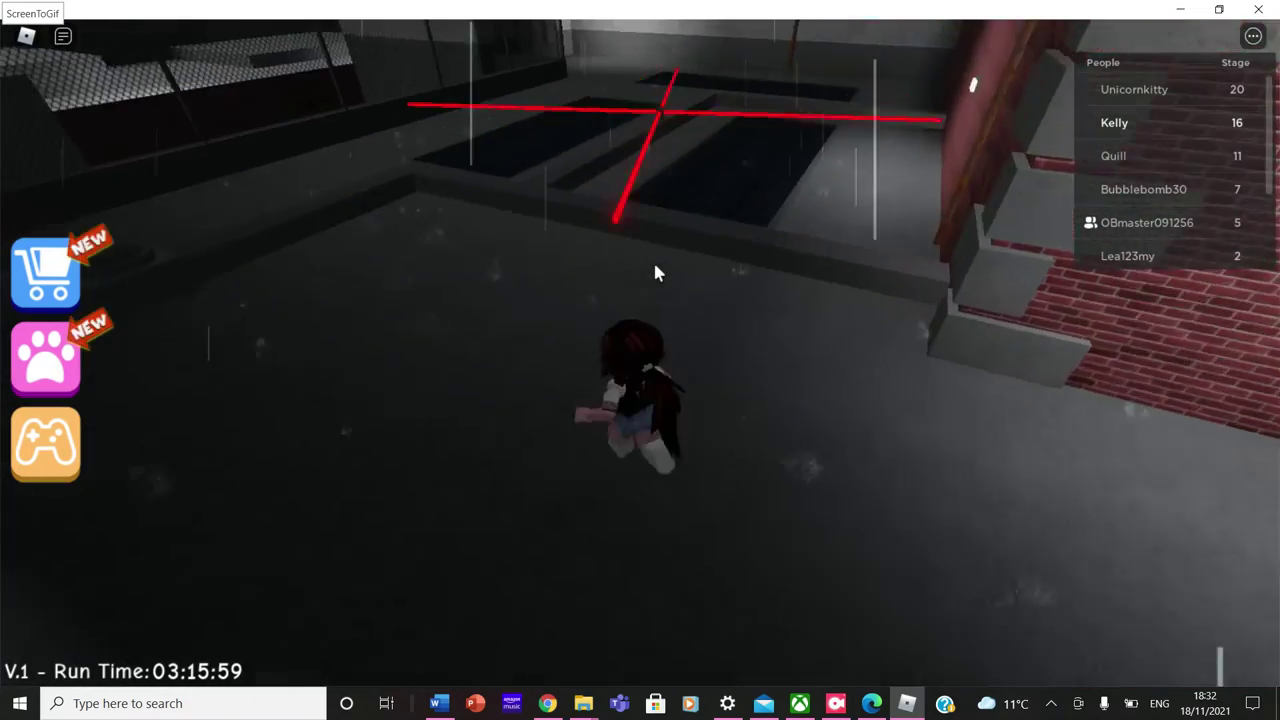
pyautogui.press('Up')
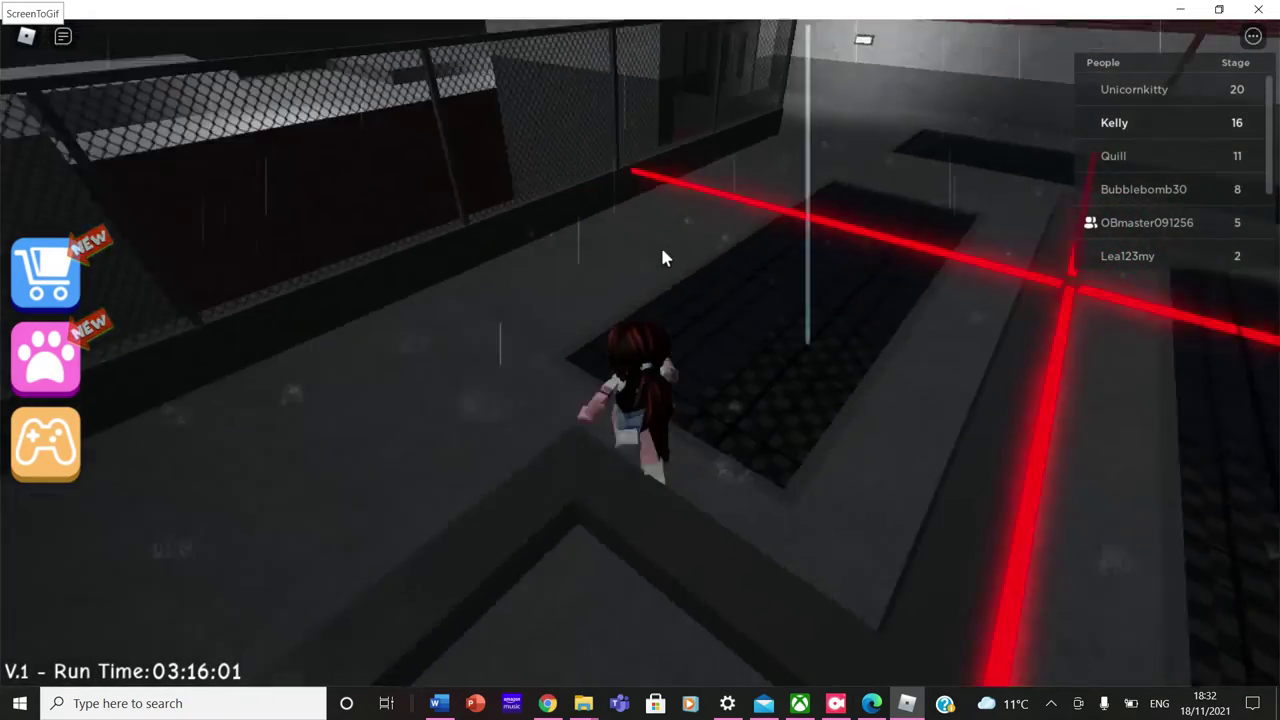
# Move along the wall to the grey double doors and push into the stairwell.
pyautogui.press('Up')
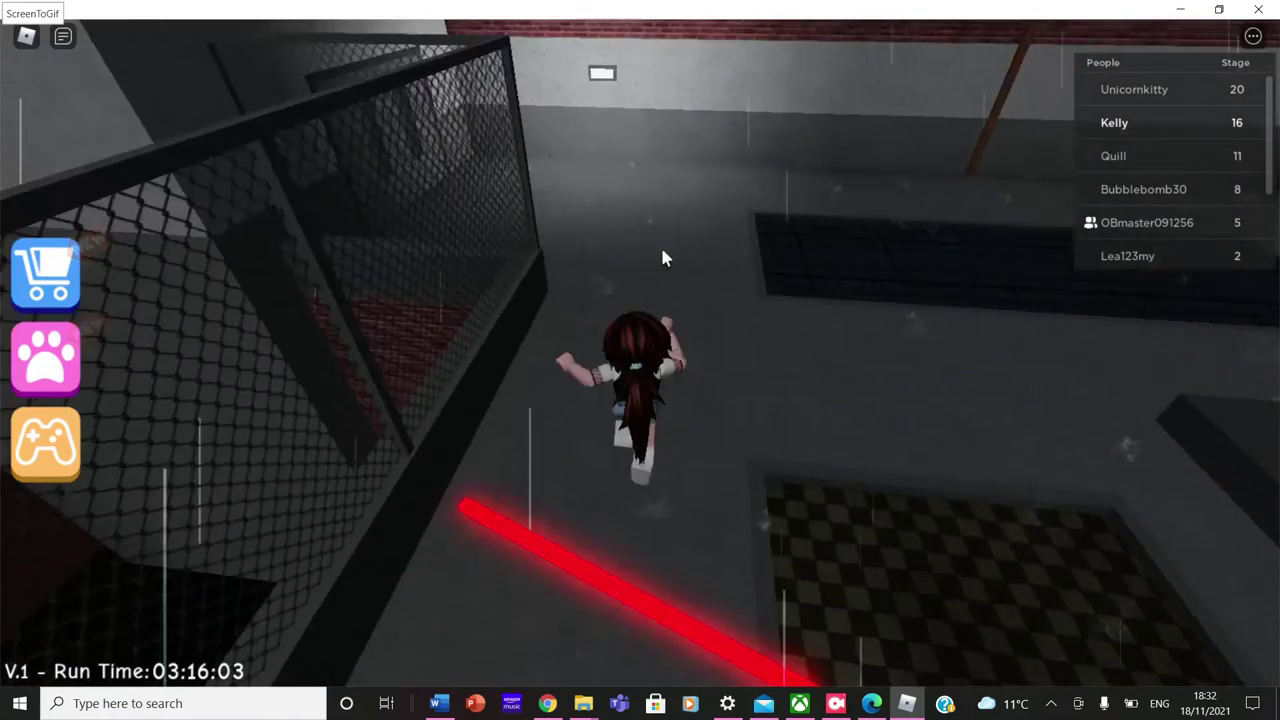
pyautogui.press('Up')
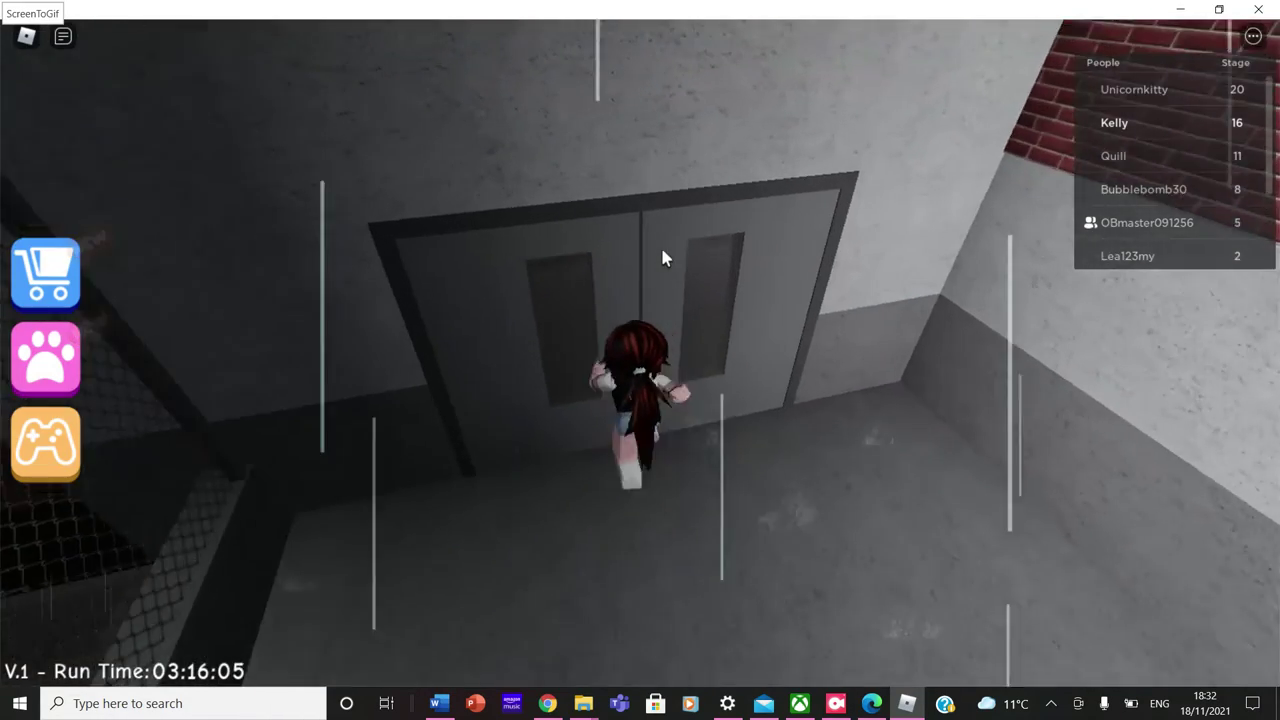
pyautogui.press('d')
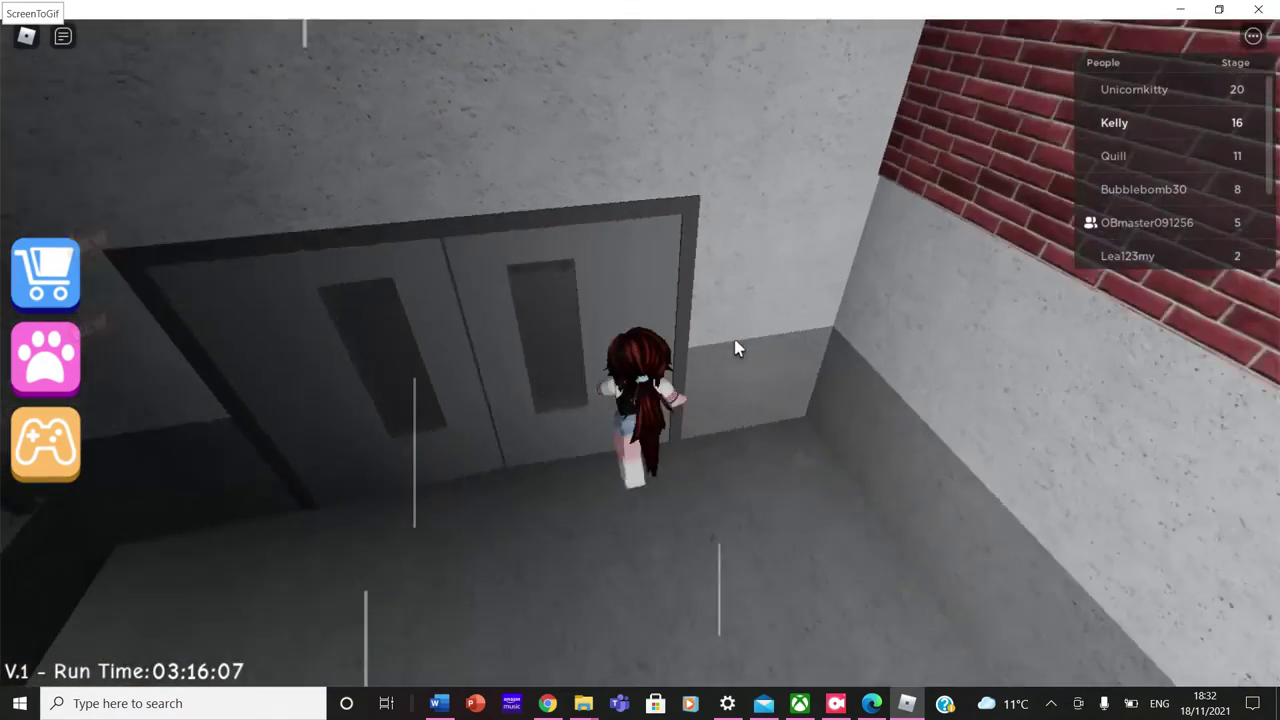
pyautogui.press('w')
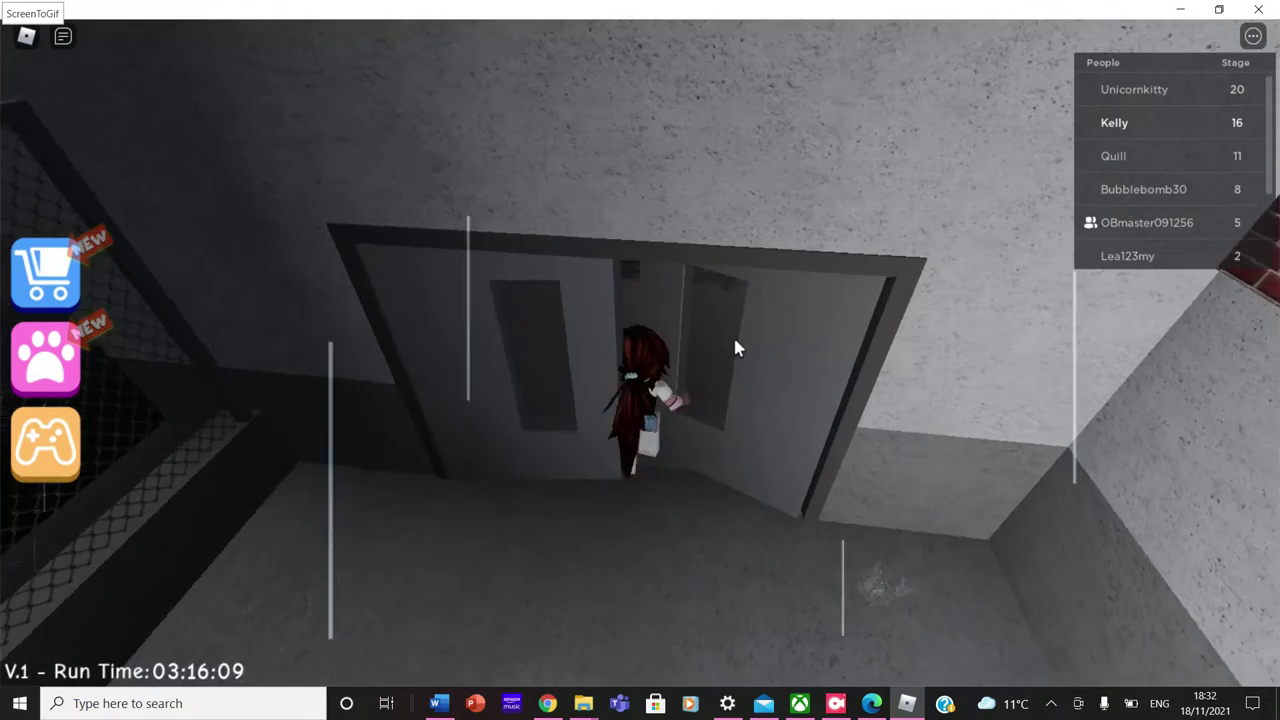
pyautogui.press('w')
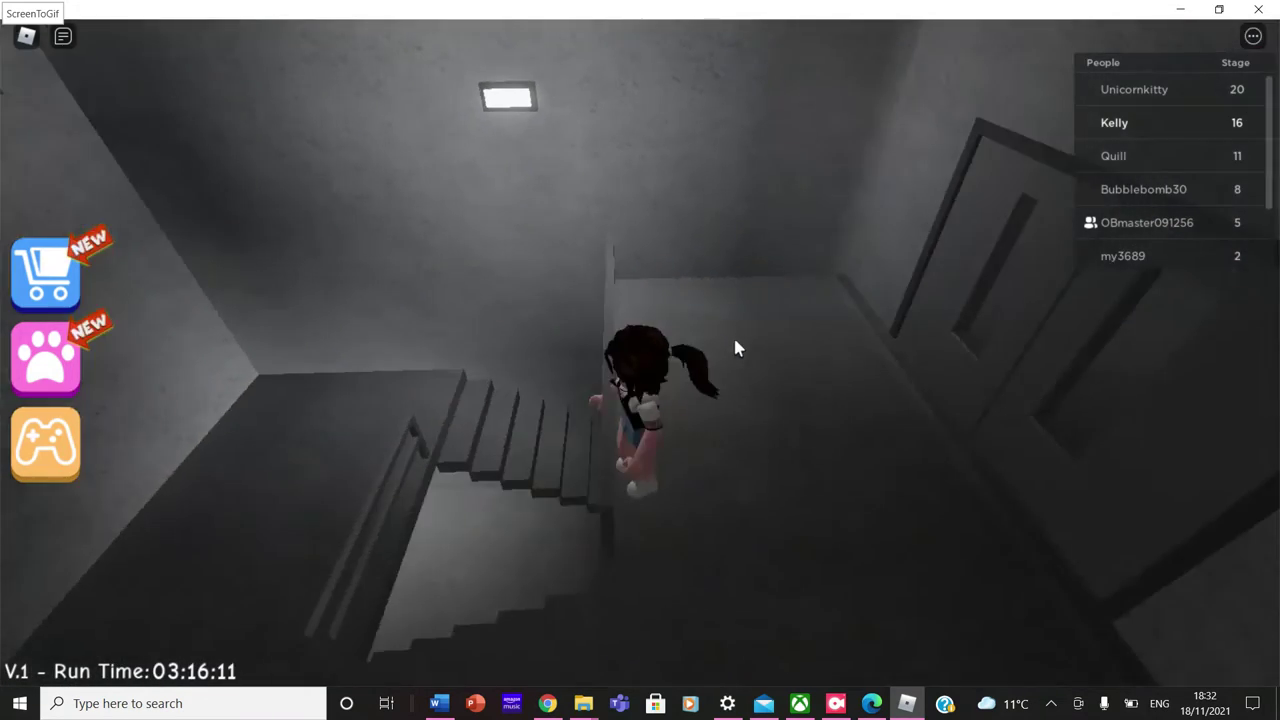
# Descend the stairwell landings and push through the mesh door into the CAFETERIA hallway.
pyautogui.press('w')
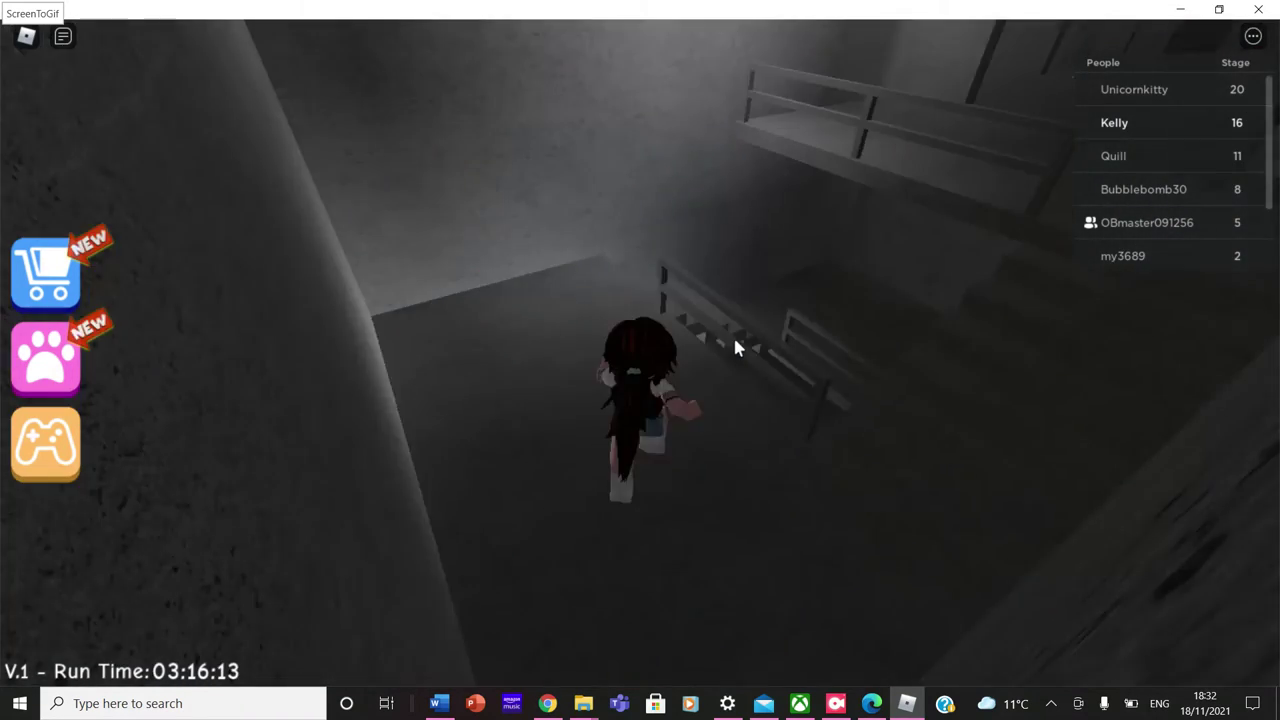
pyautogui.press('w')
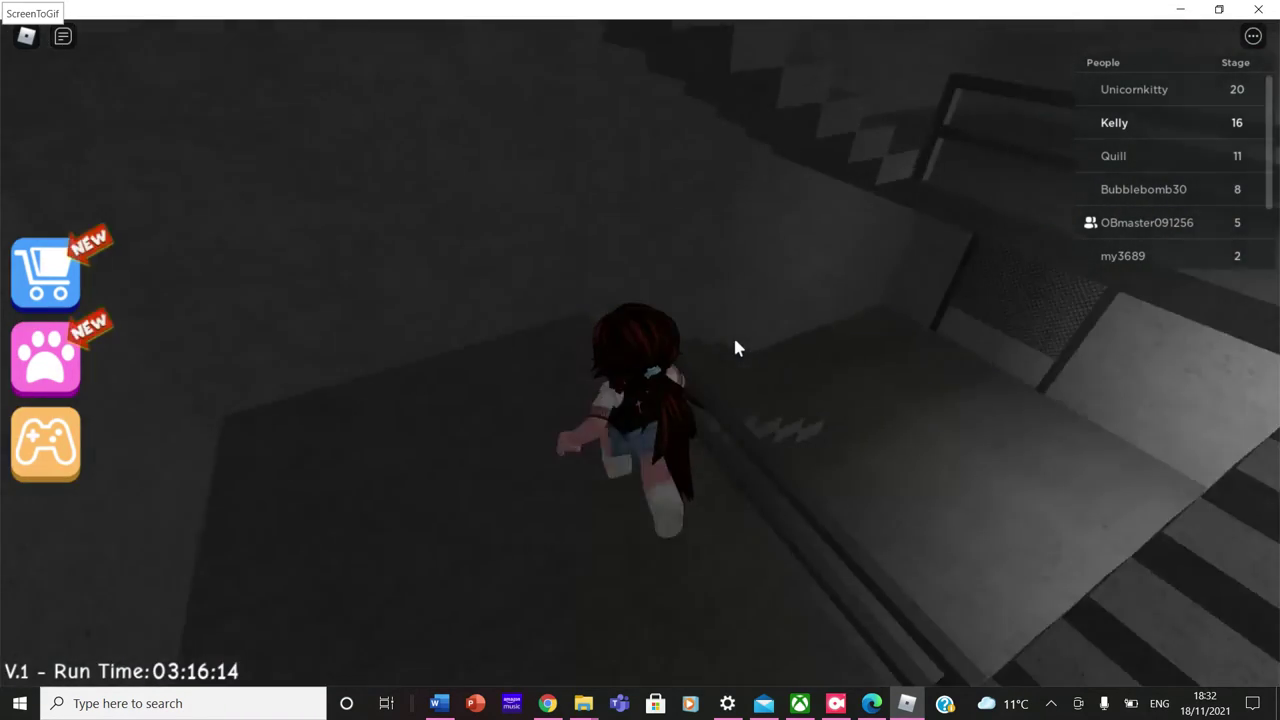
pyautogui.press('w')
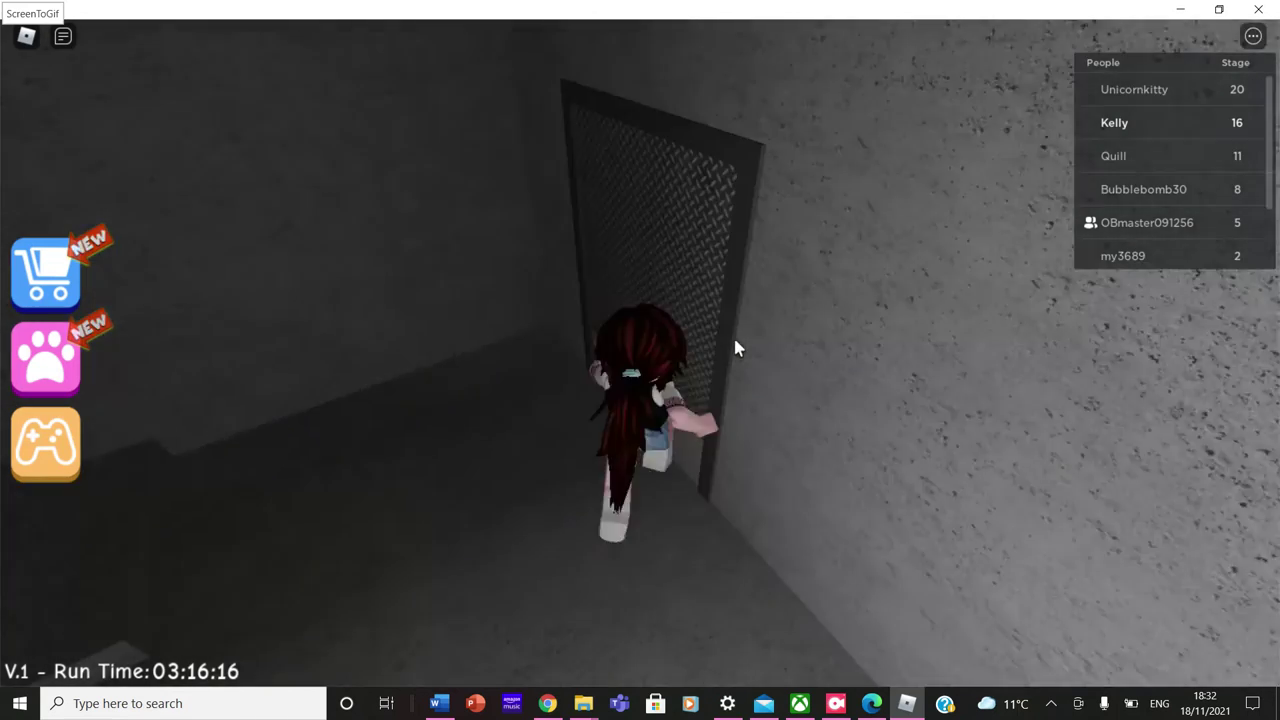
pyautogui.press('w')
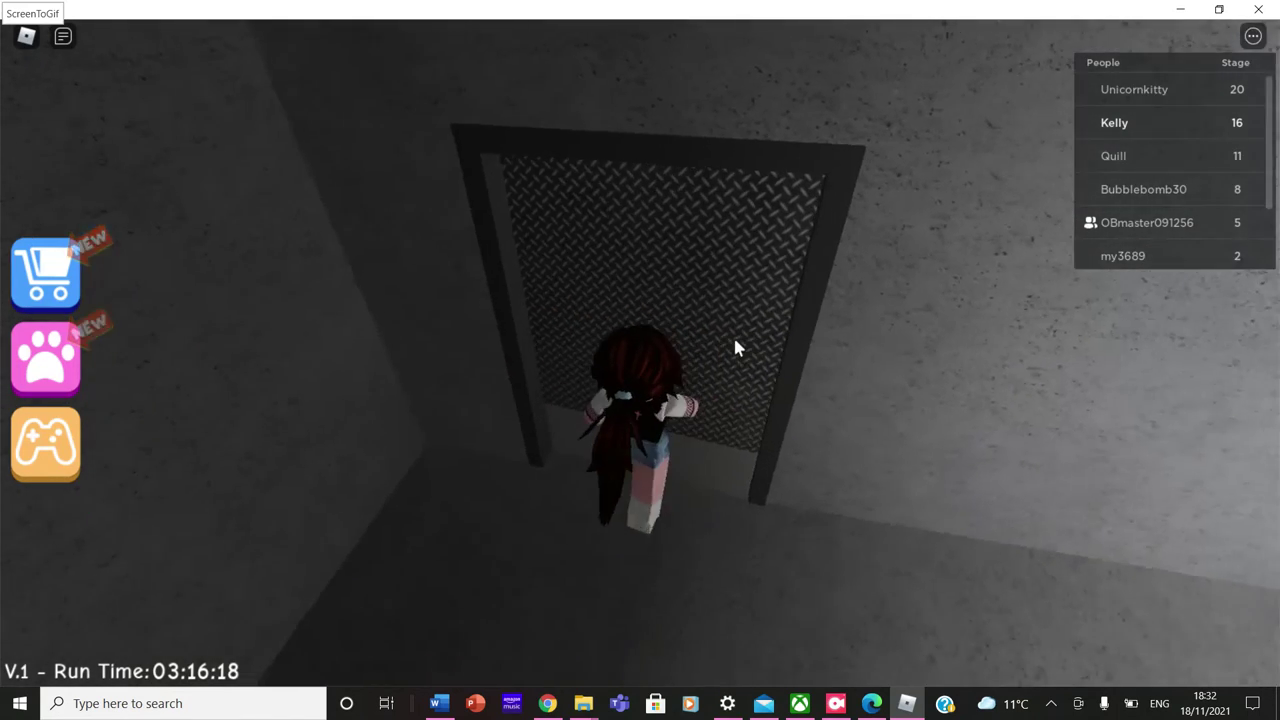
pyautogui.press('w')
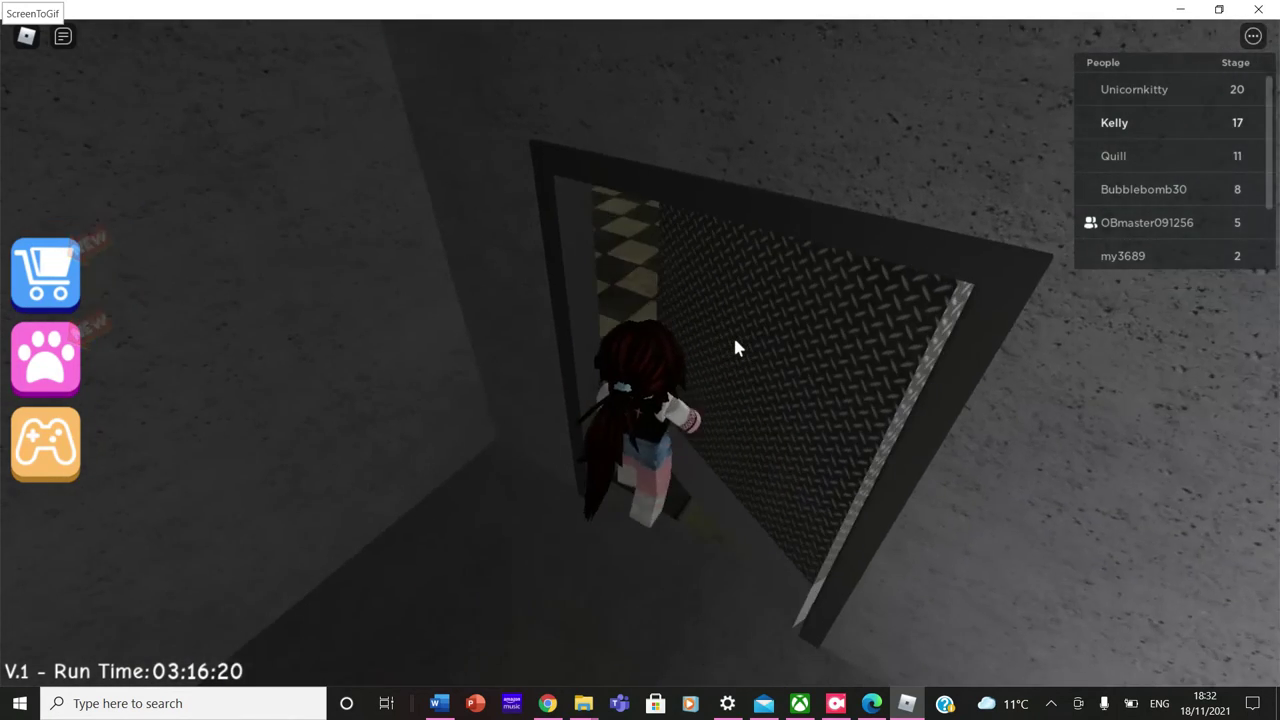
pyautogui.press('w')
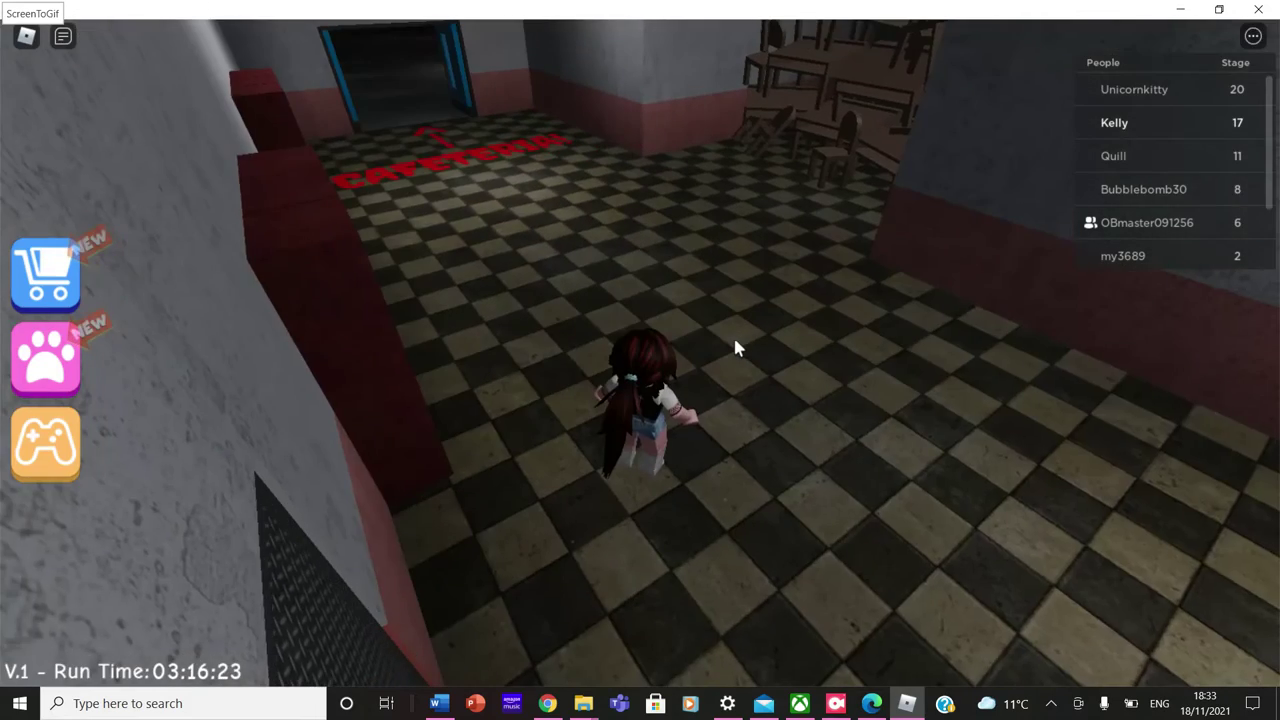
# Run through the CAFETERIA doorway and across the dark cafeteria tables.
pyautogui.press('w')
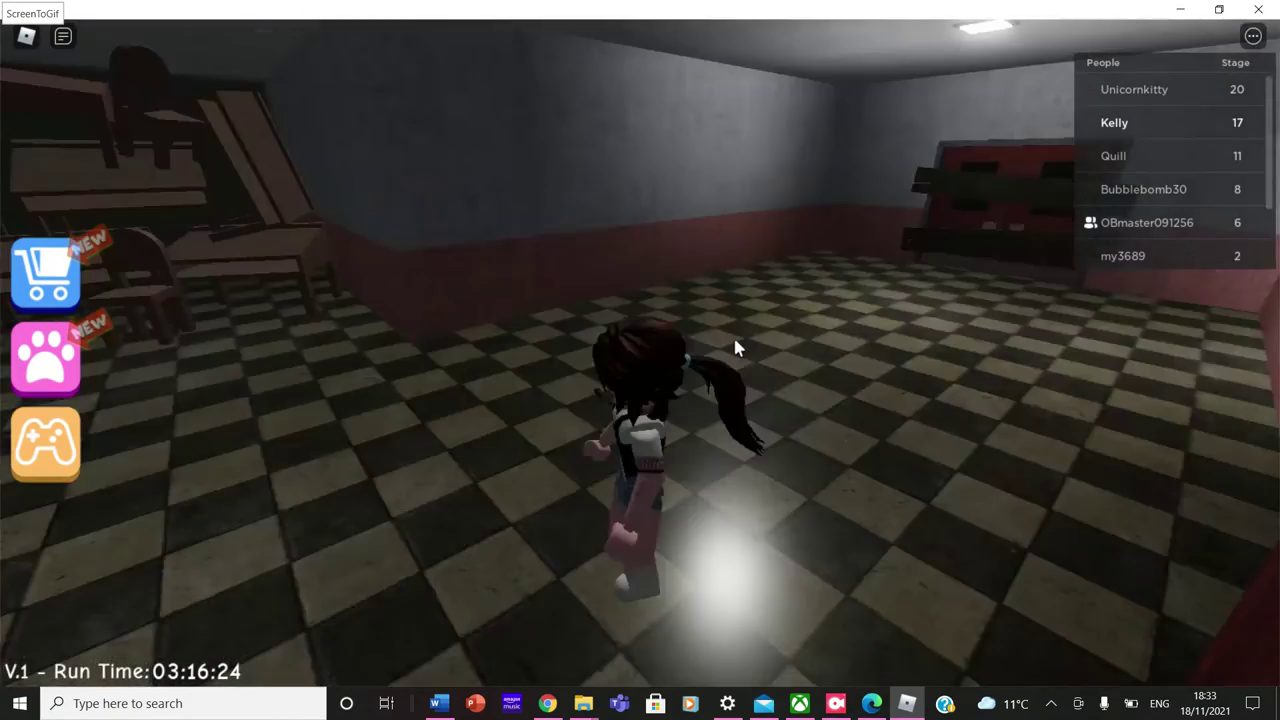
pyautogui.press('w')
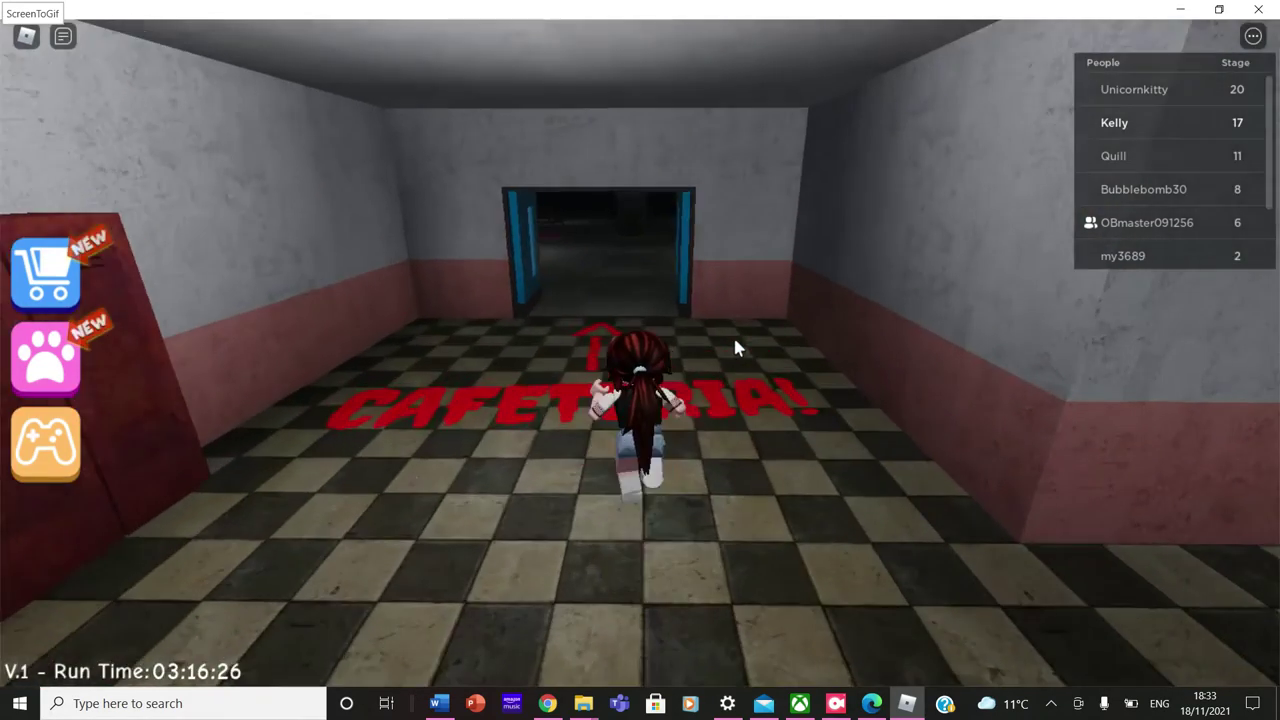
pyautogui.press('w')
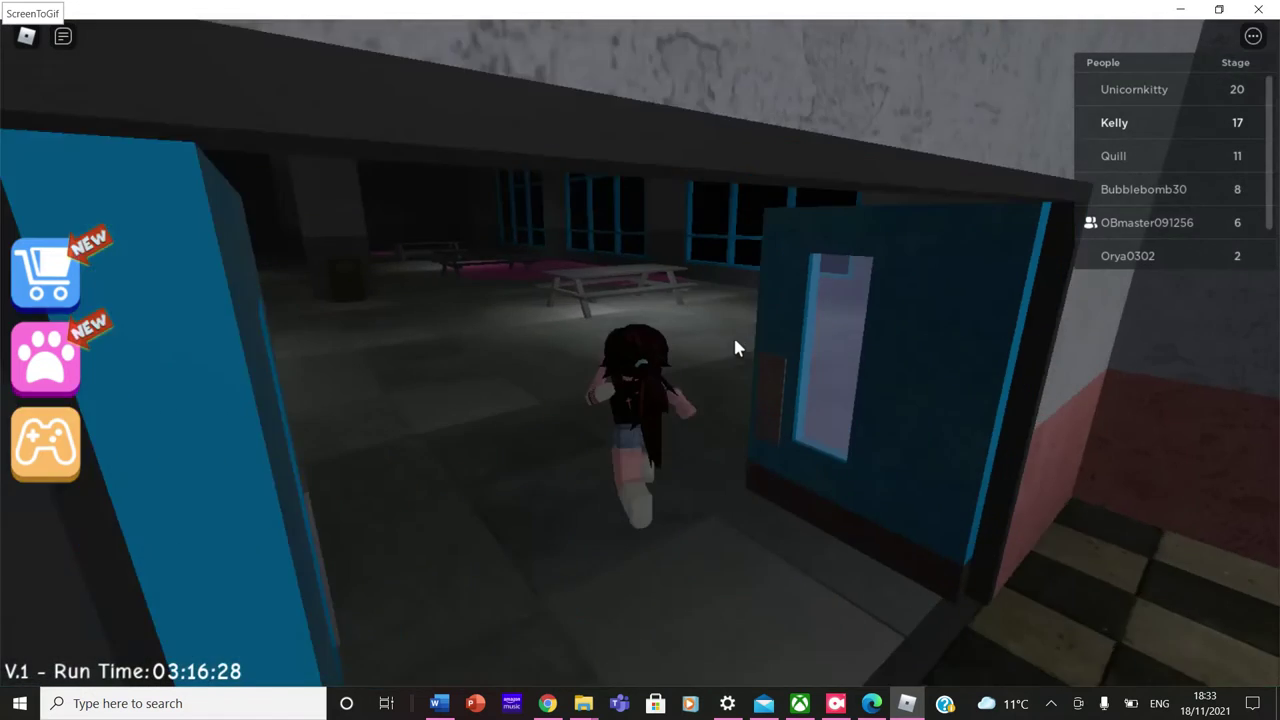
pyautogui.press('w')
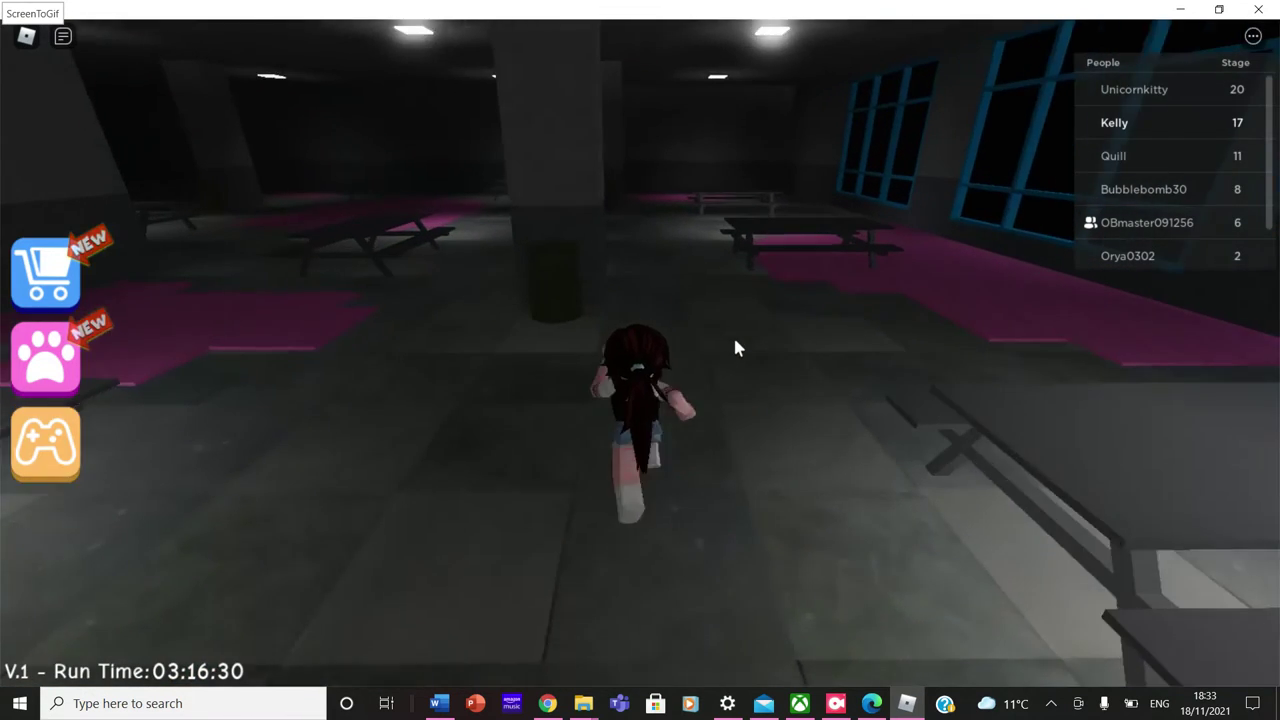
pyautogui.press('w')
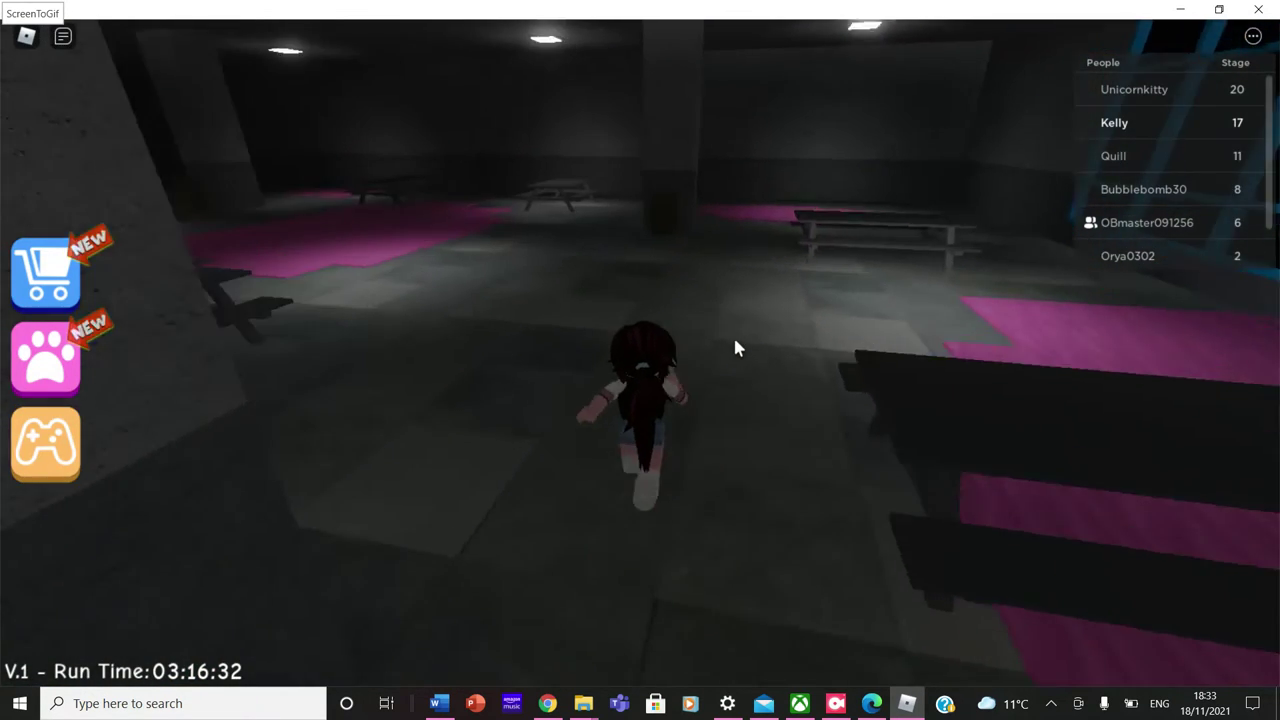
pyautogui.press('s')
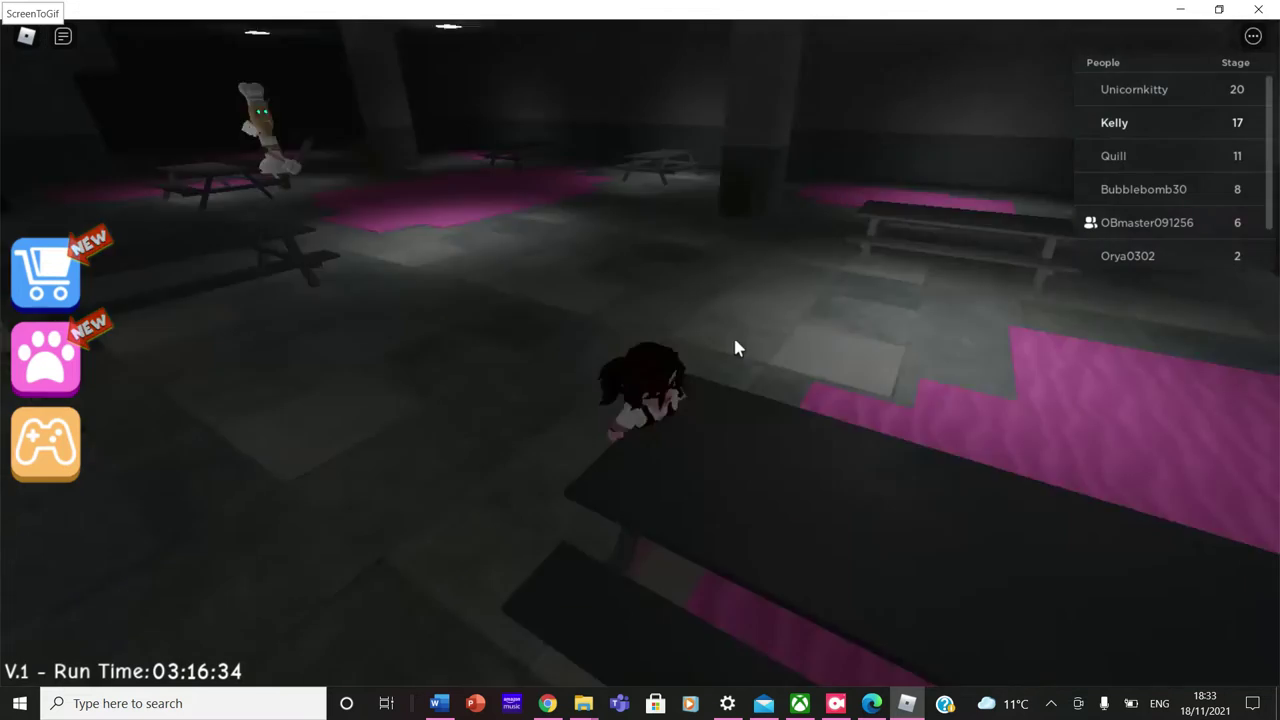
pyautogui.press('w')
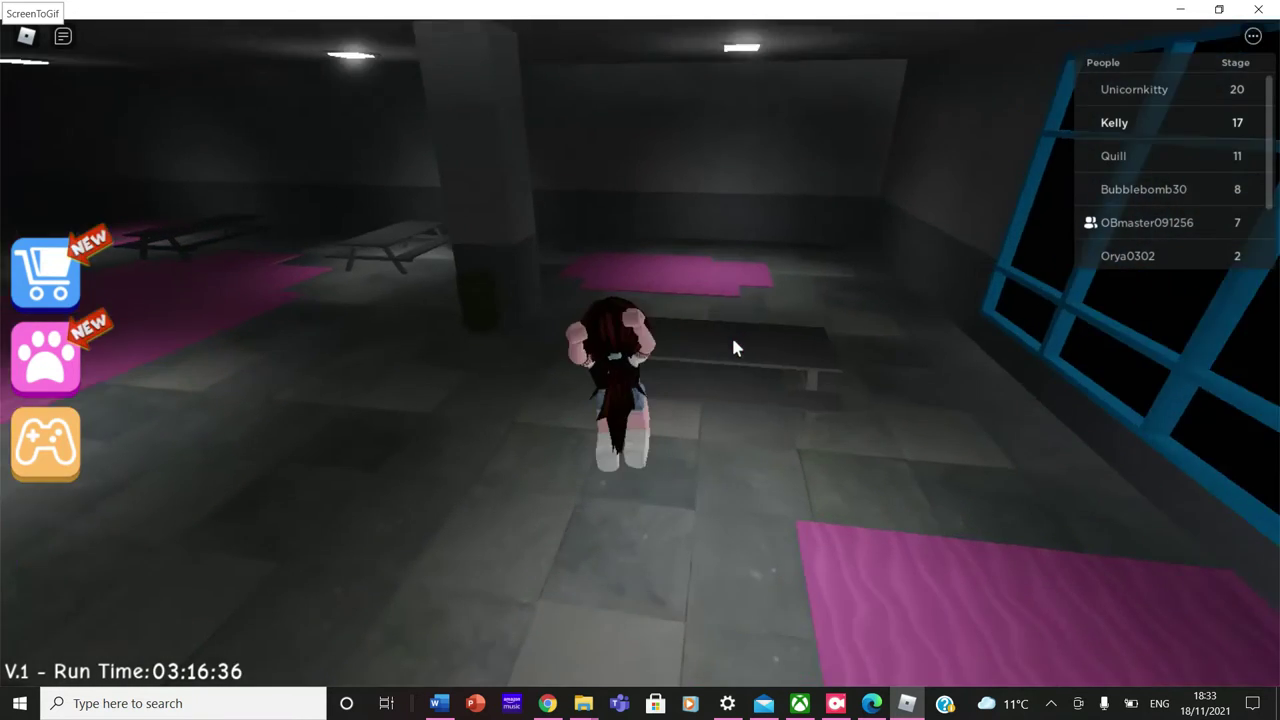
pyautogui.press('a')
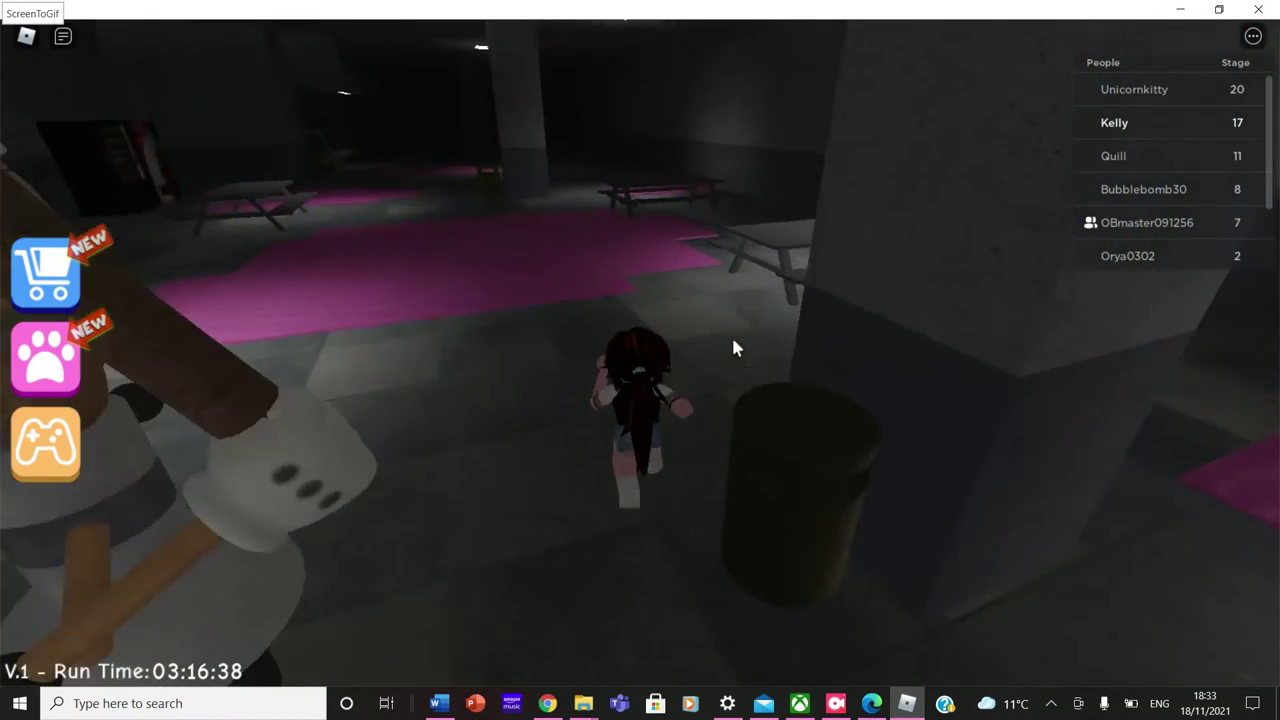
# Run past the pink mats and bench to the vending machines and the vent grate.
pyautogui.press('w')
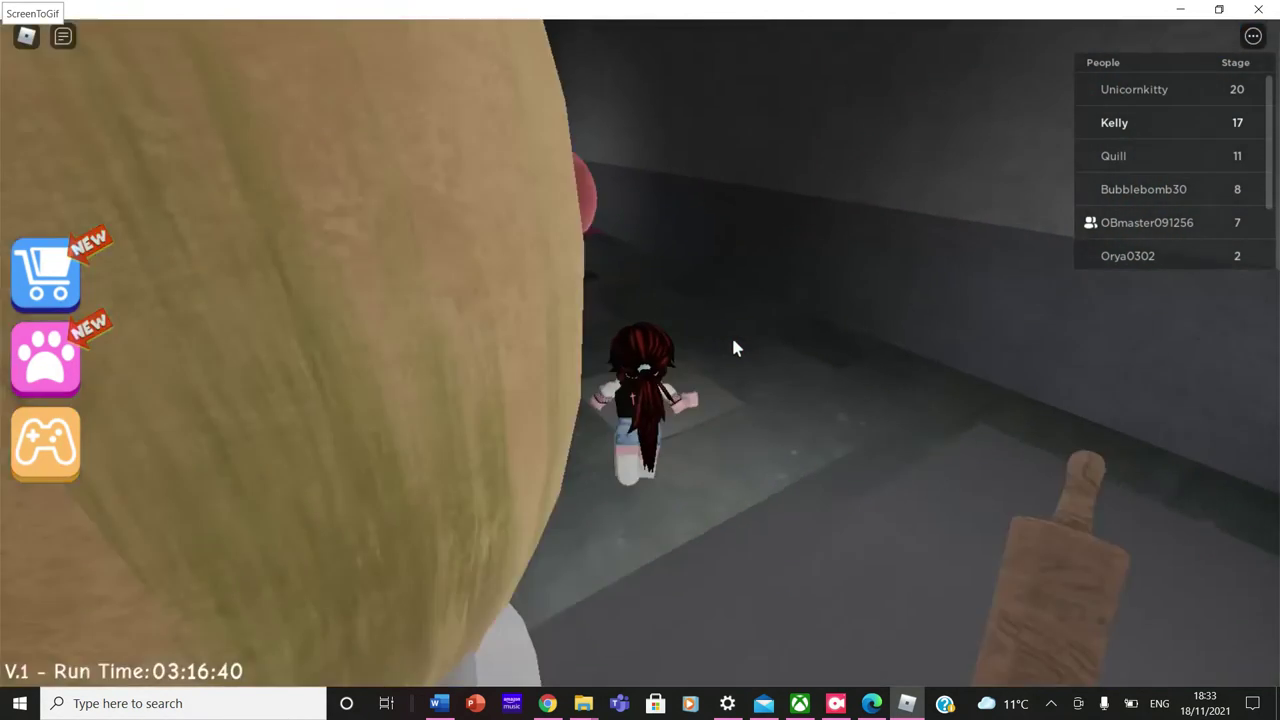
pyautogui.press('w')
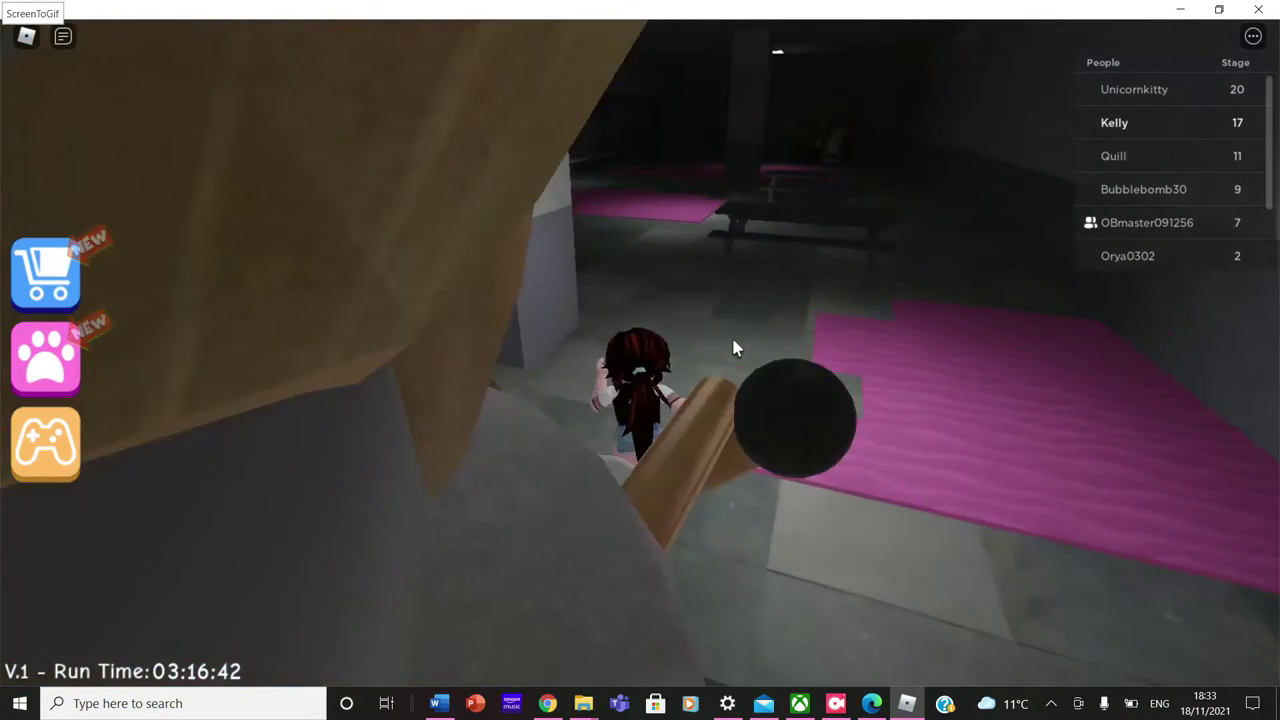
pyautogui.press('w')
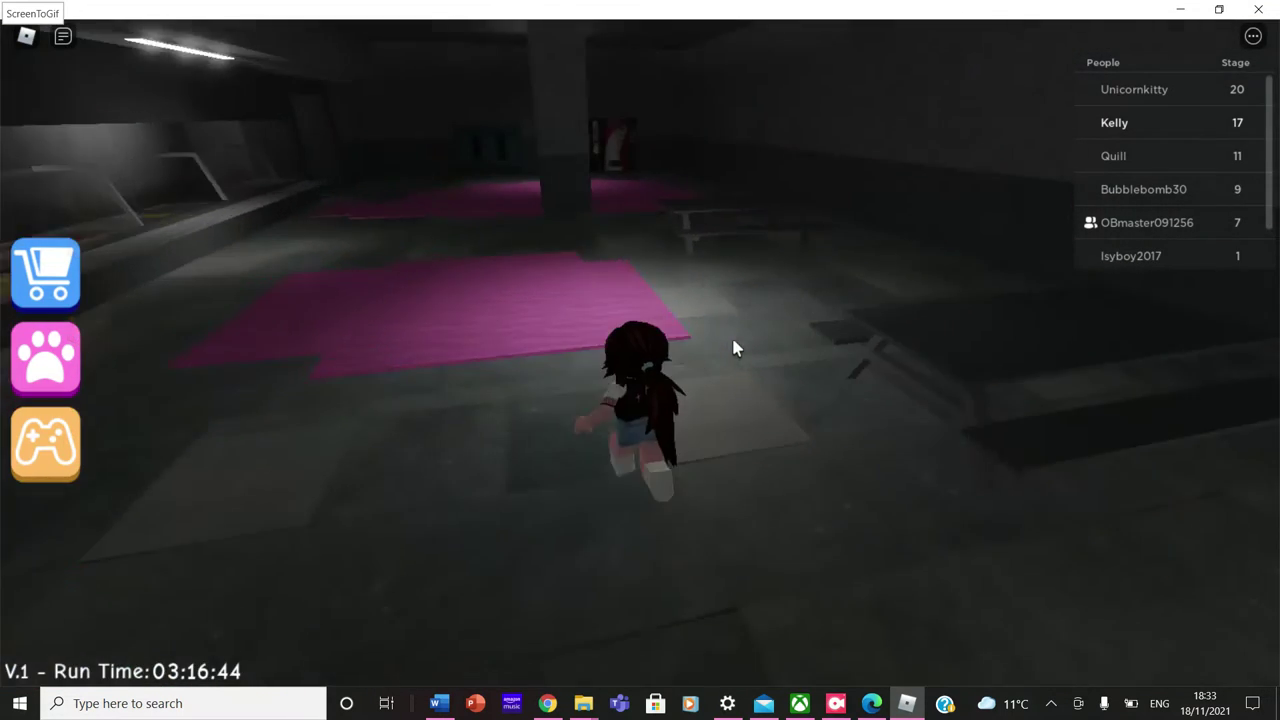
pyautogui.press('w')
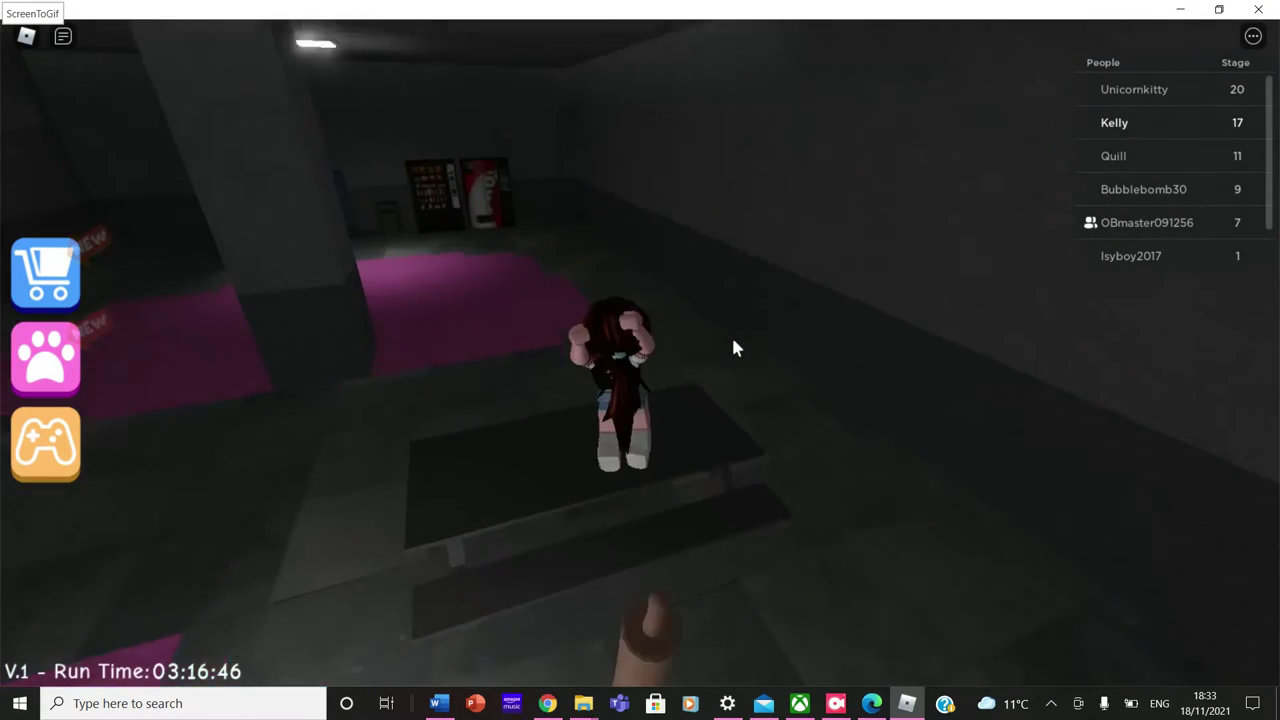
pyautogui.press('w')
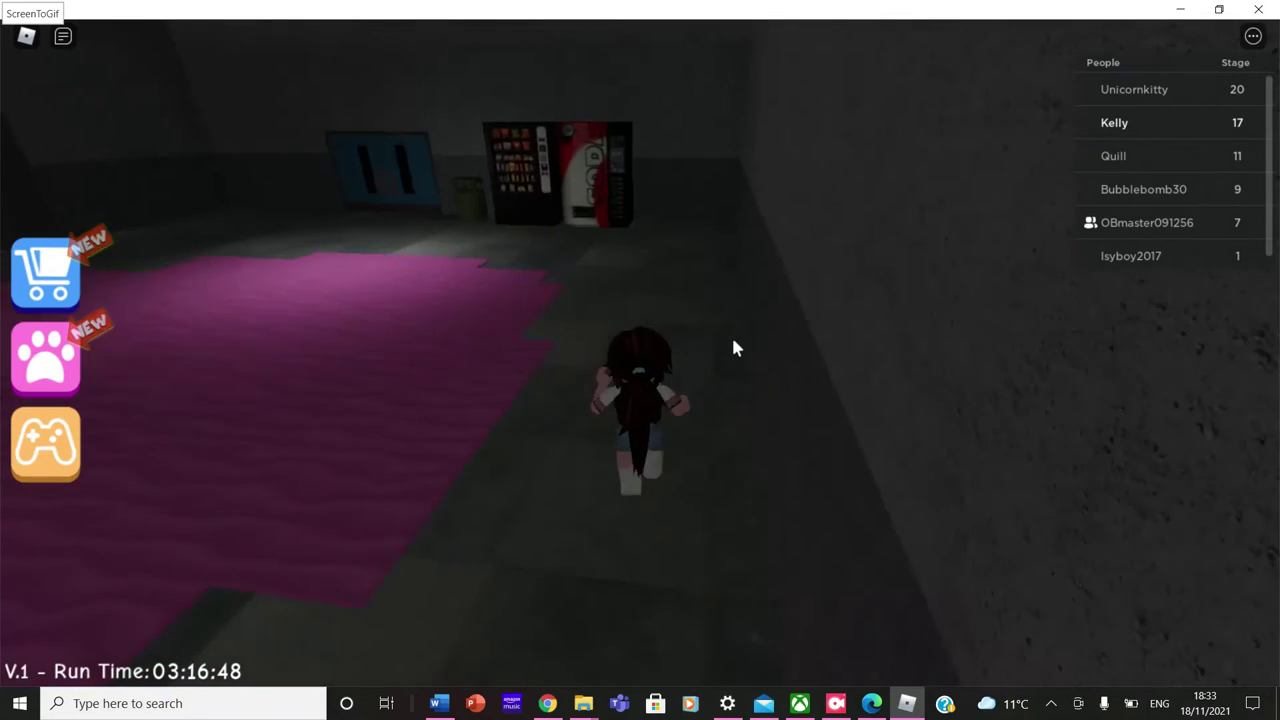
pyautogui.press('w')
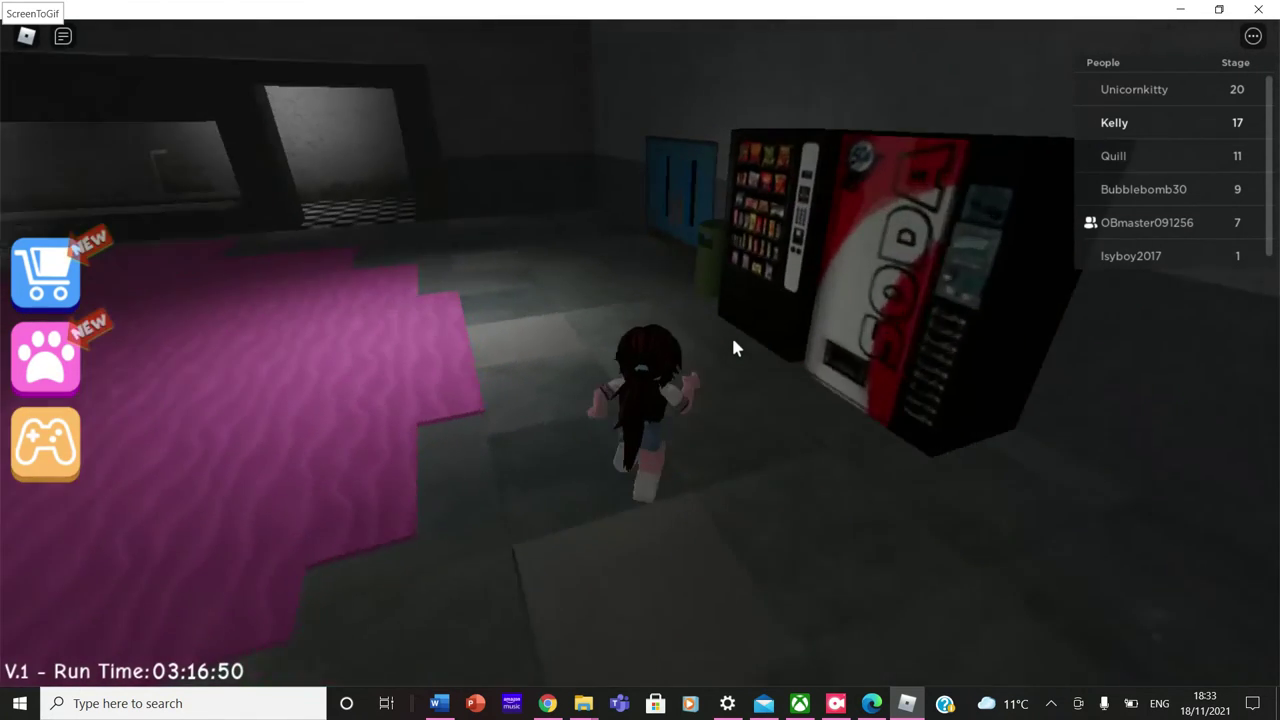
pyautogui.press('a')
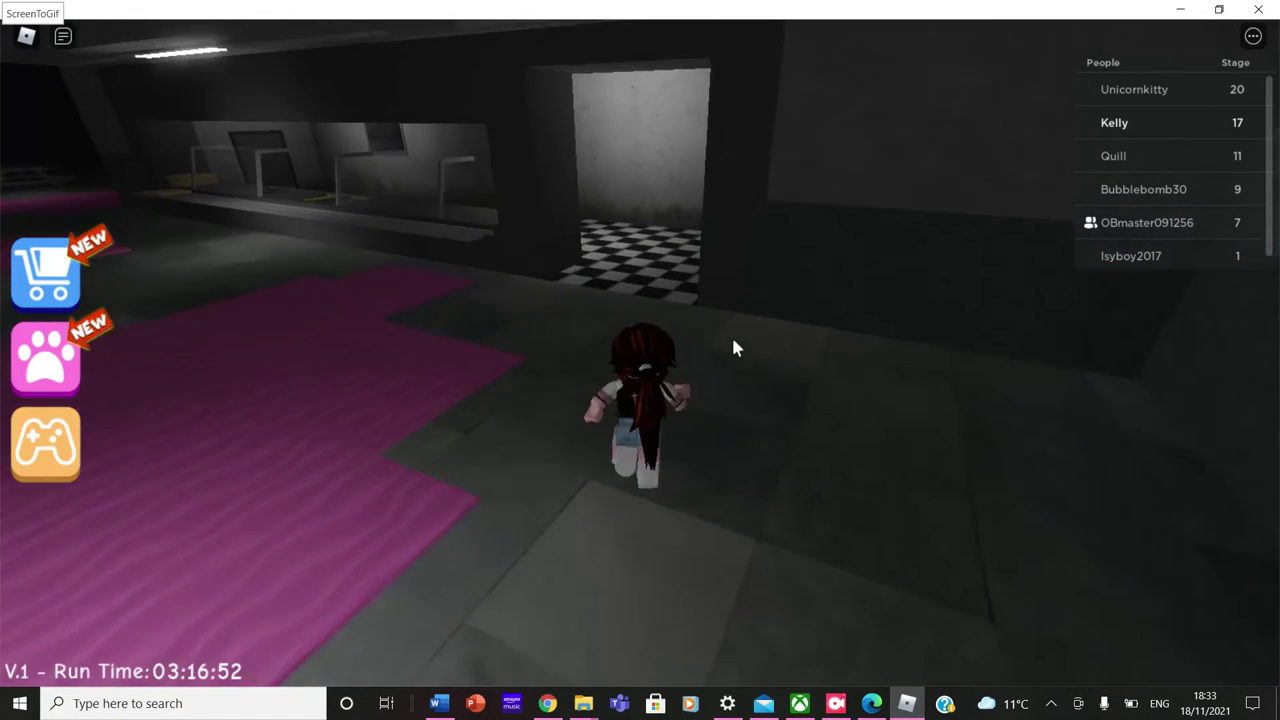
pyautogui.press('w')
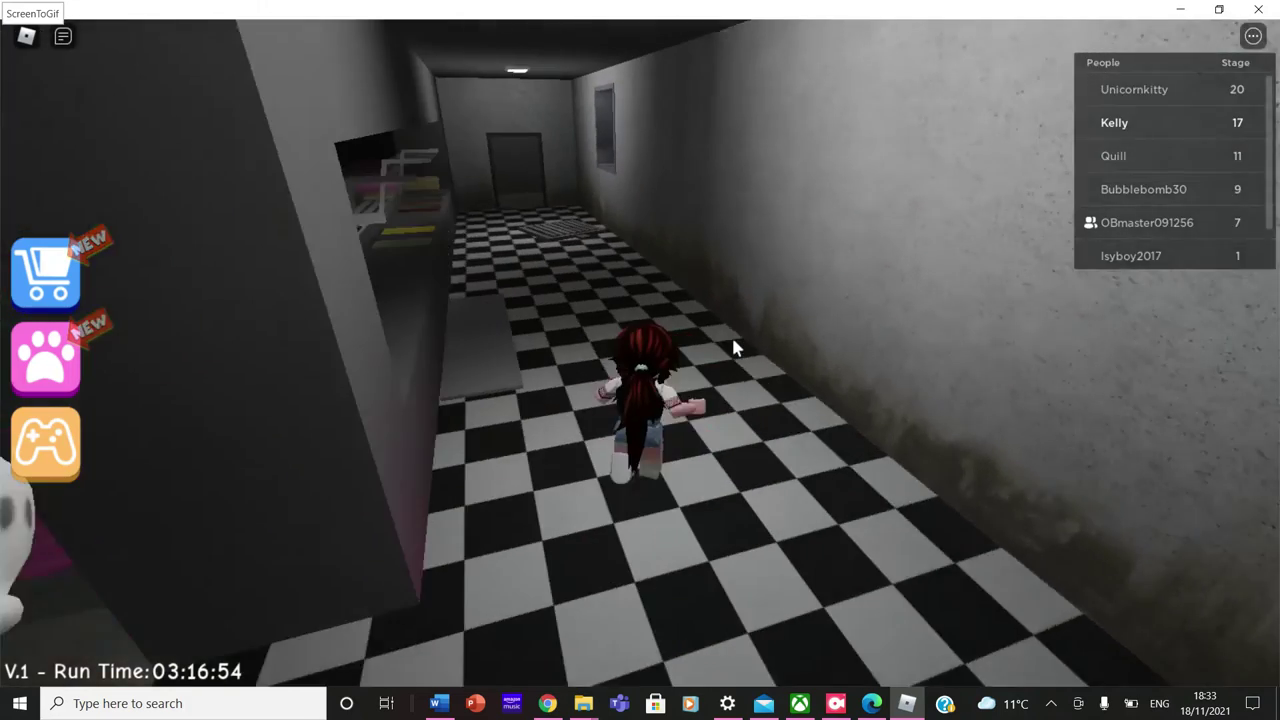
pyautogui.press('w')
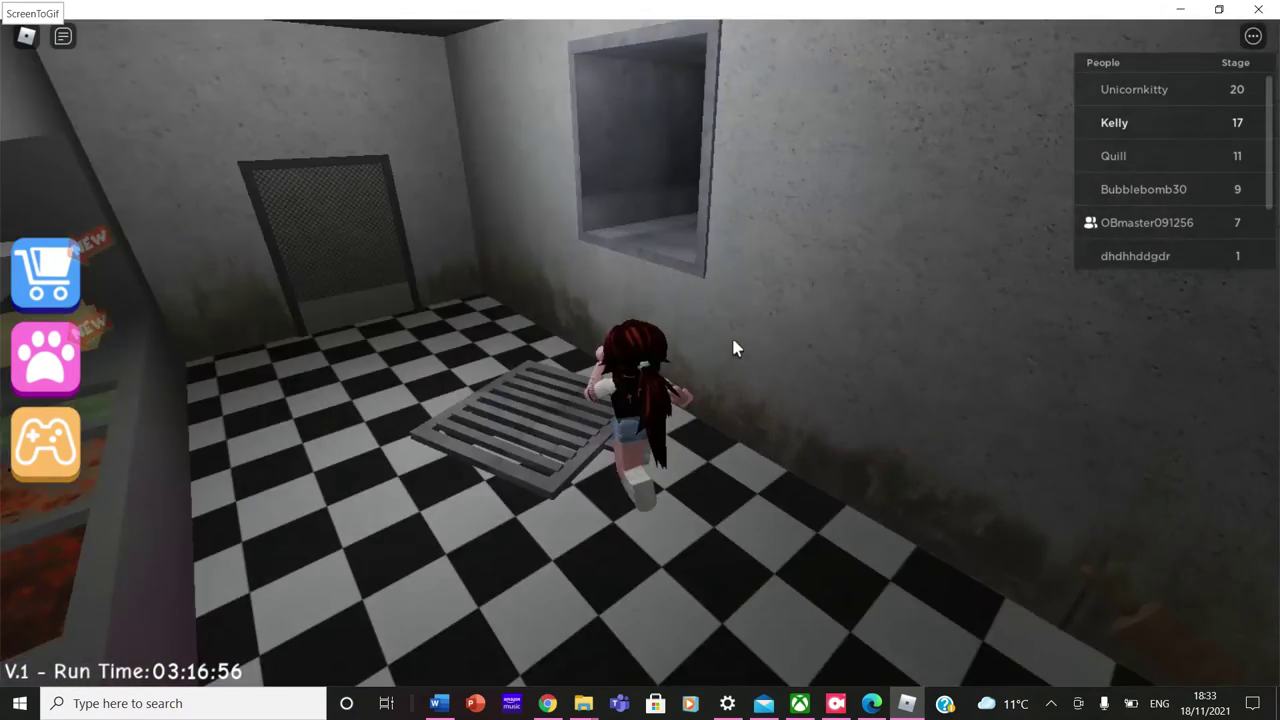
# Jump into the vent, reach the SWIM! checkpoint at Stage 18, and drop into the water.
pyautogui.press('space')
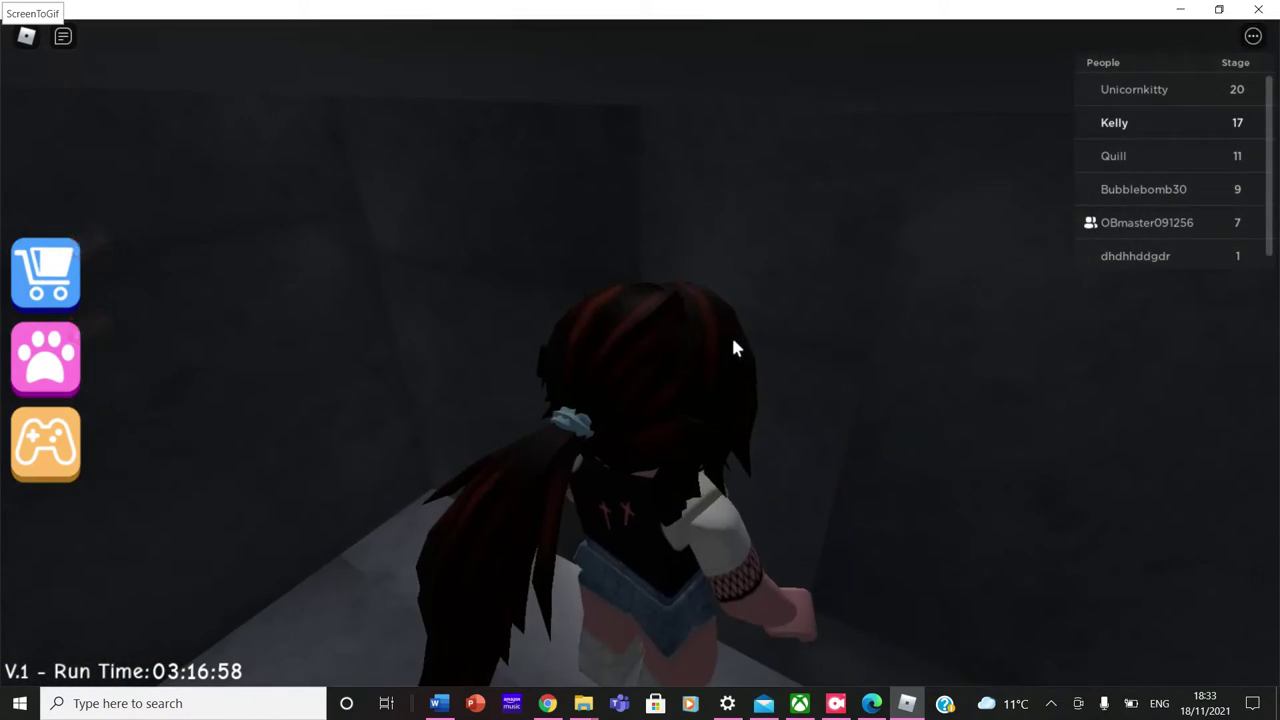
pyautogui.press('w')
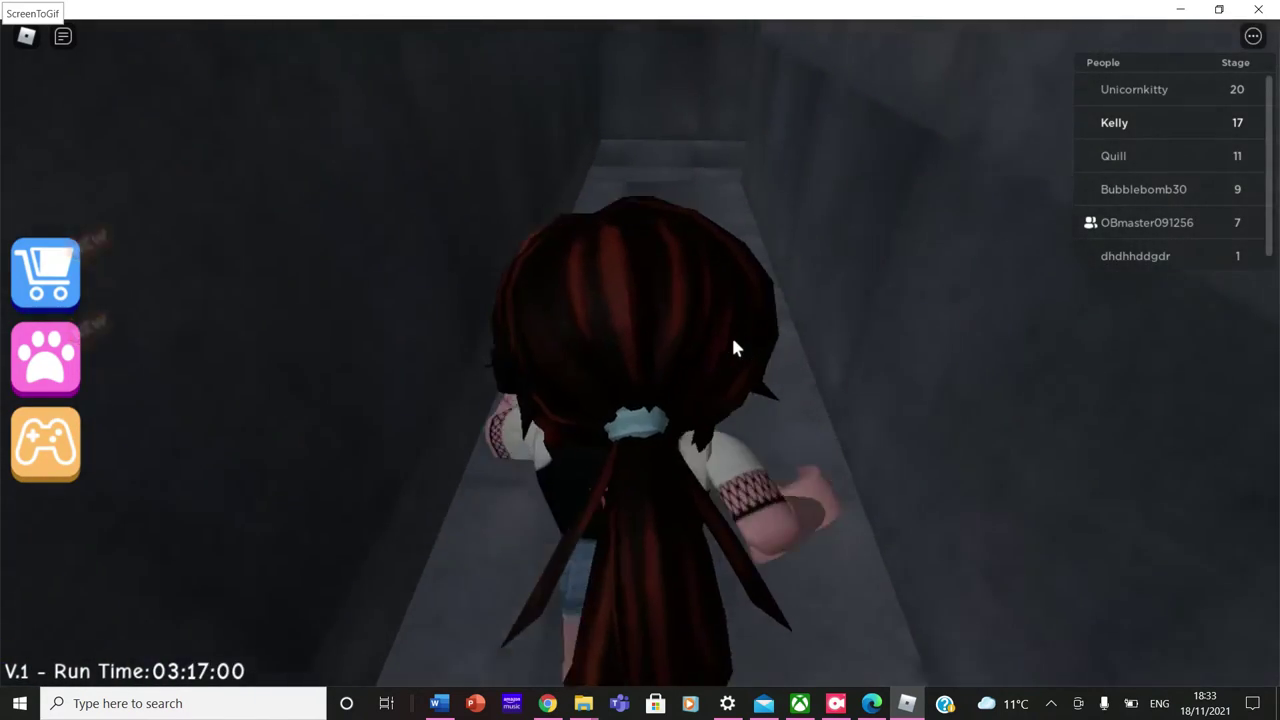
pyautogui.press('w')
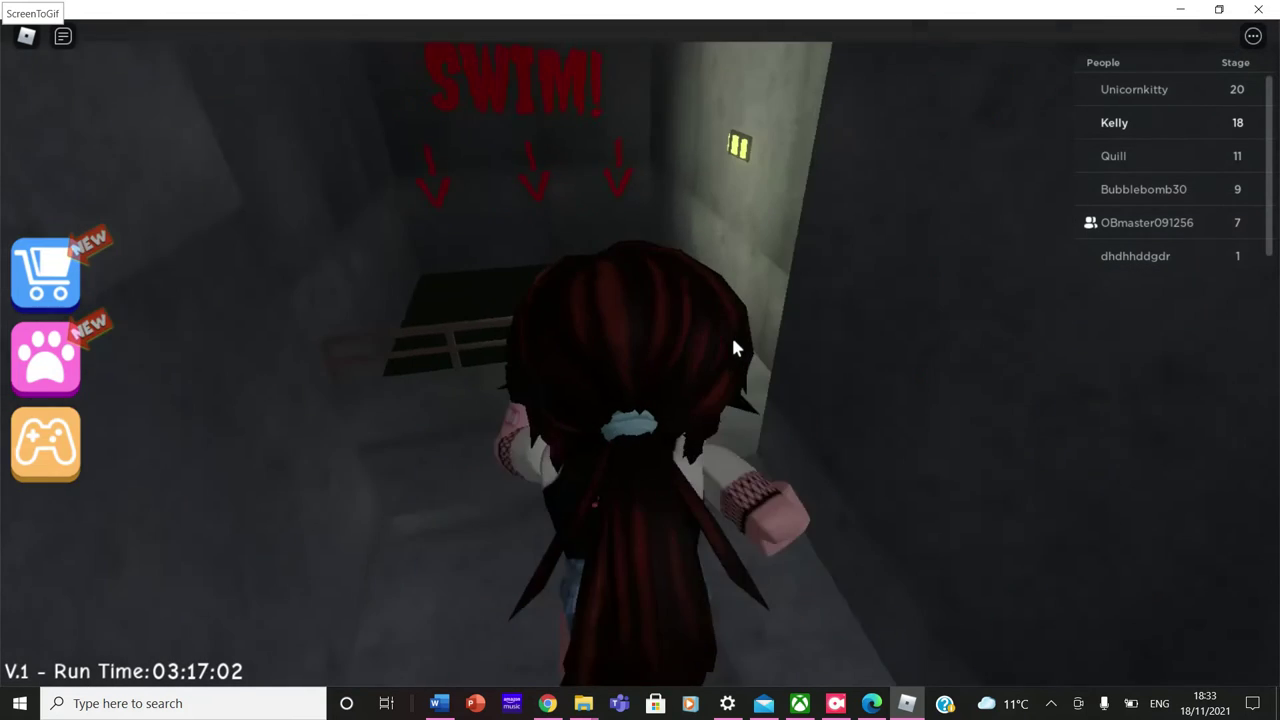
pyautogui.press('w')
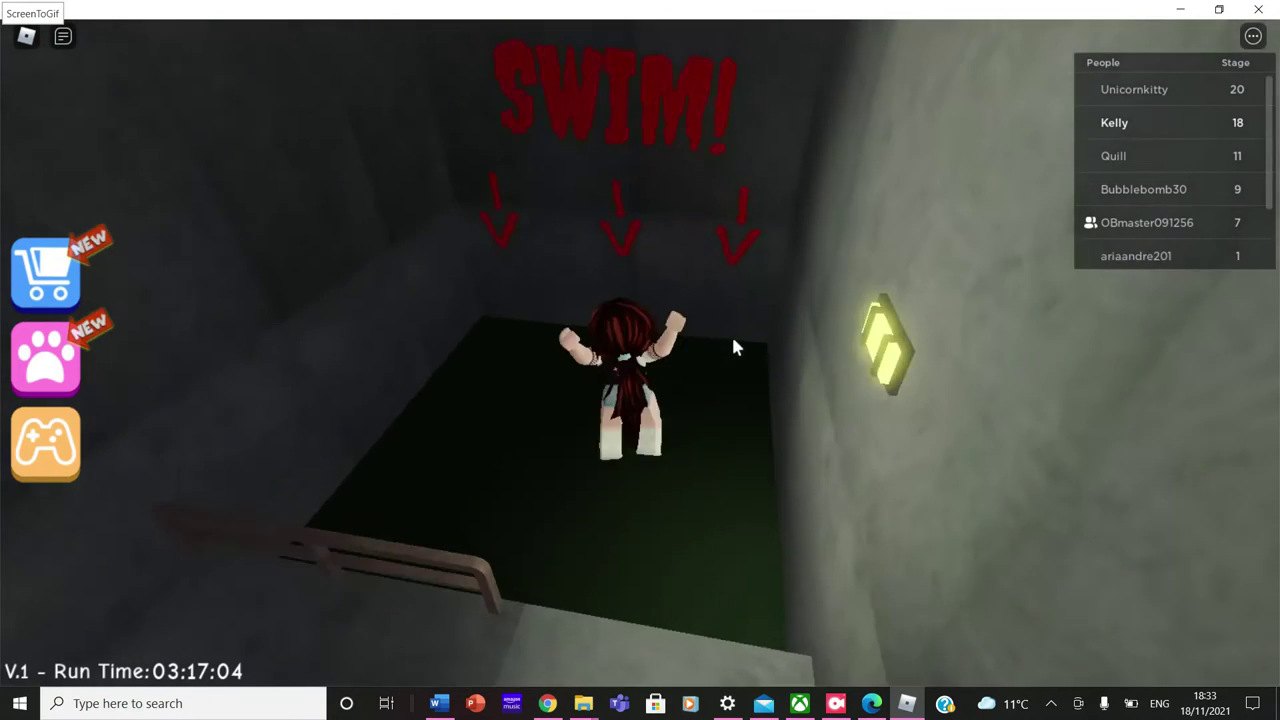
pyautogui.press('w')
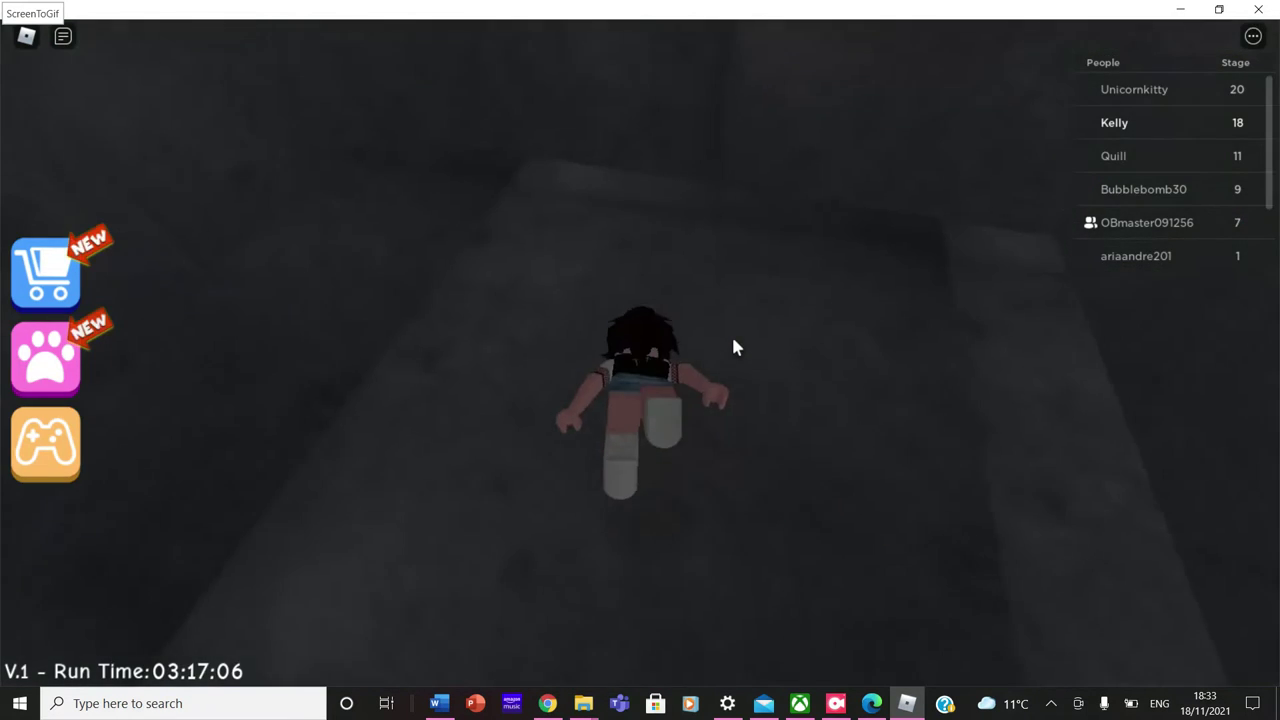
# Swim the length of the flooded corridor out into the pool room.
pyautogui.press('w')
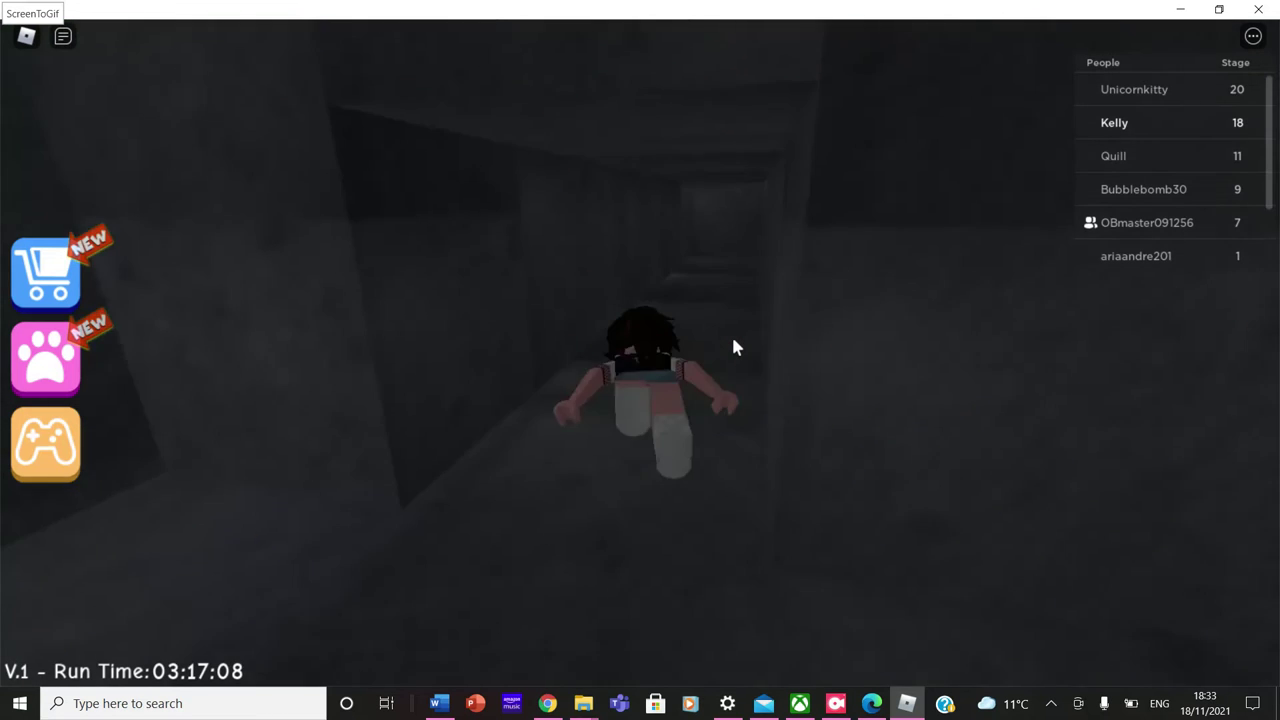
pyautogui.press('w')
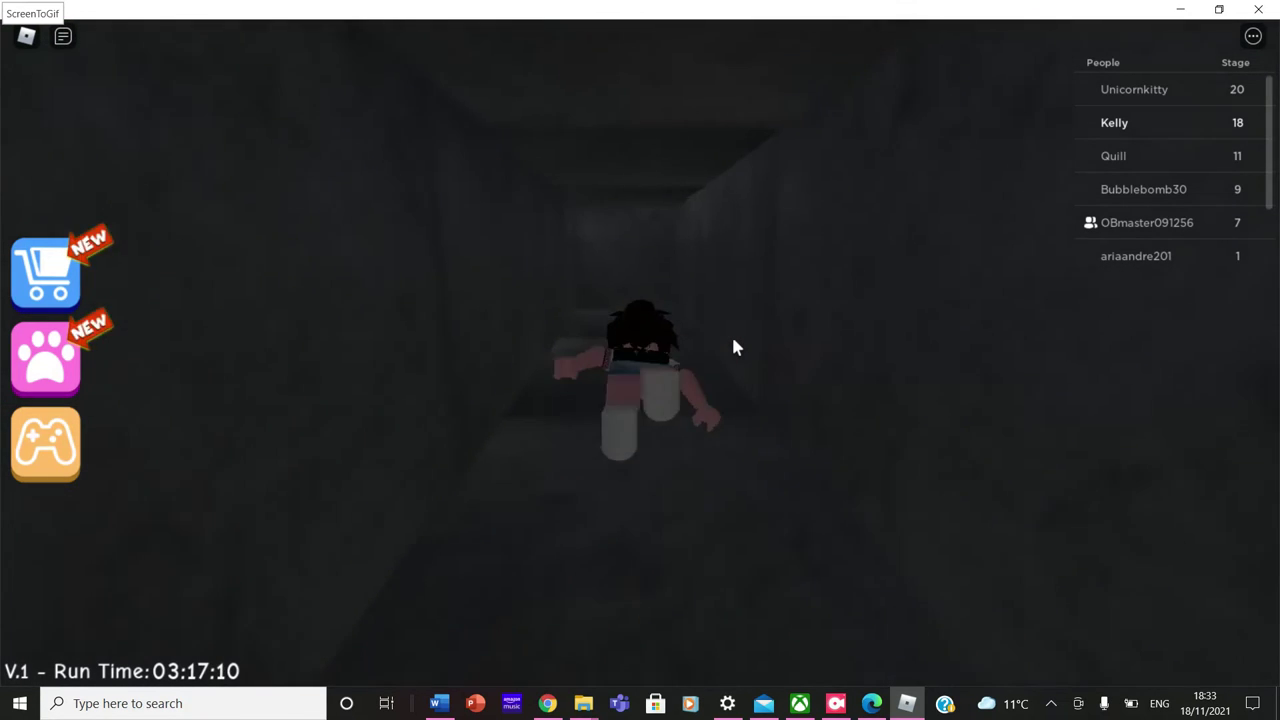
pyautogui.press('w')
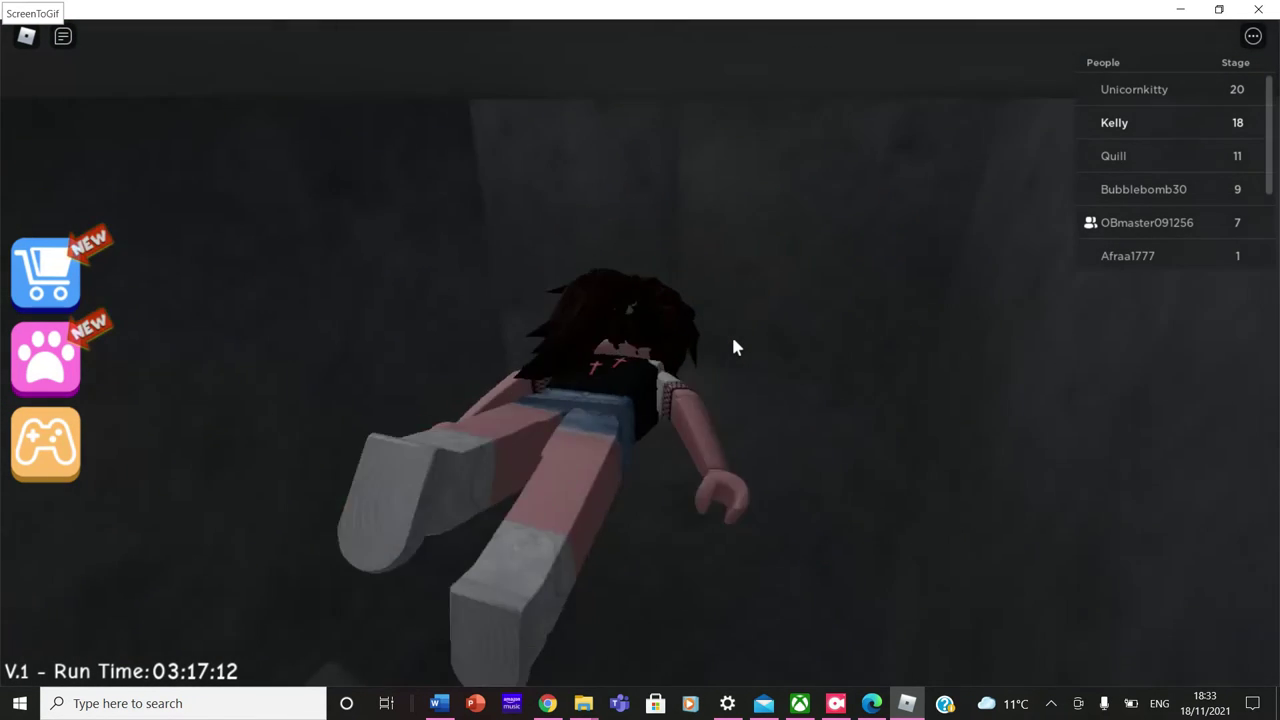
pyautogui.press('w')
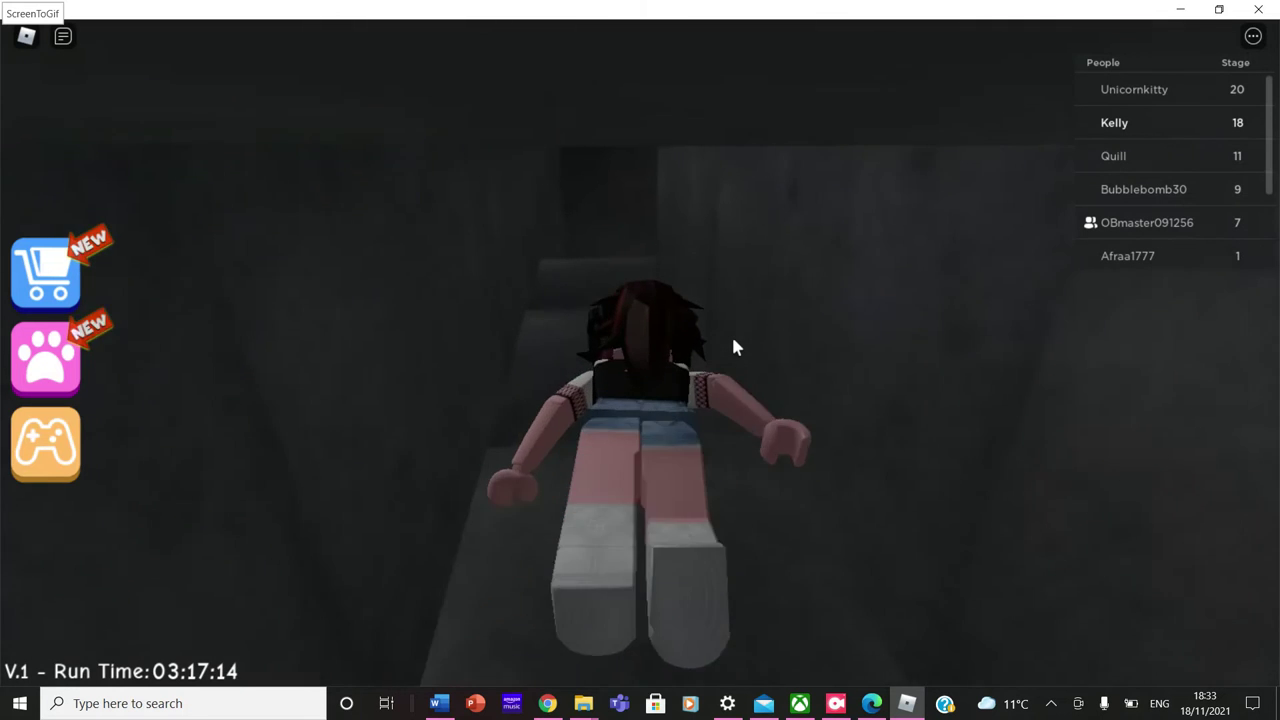
pyautogui.press('w')
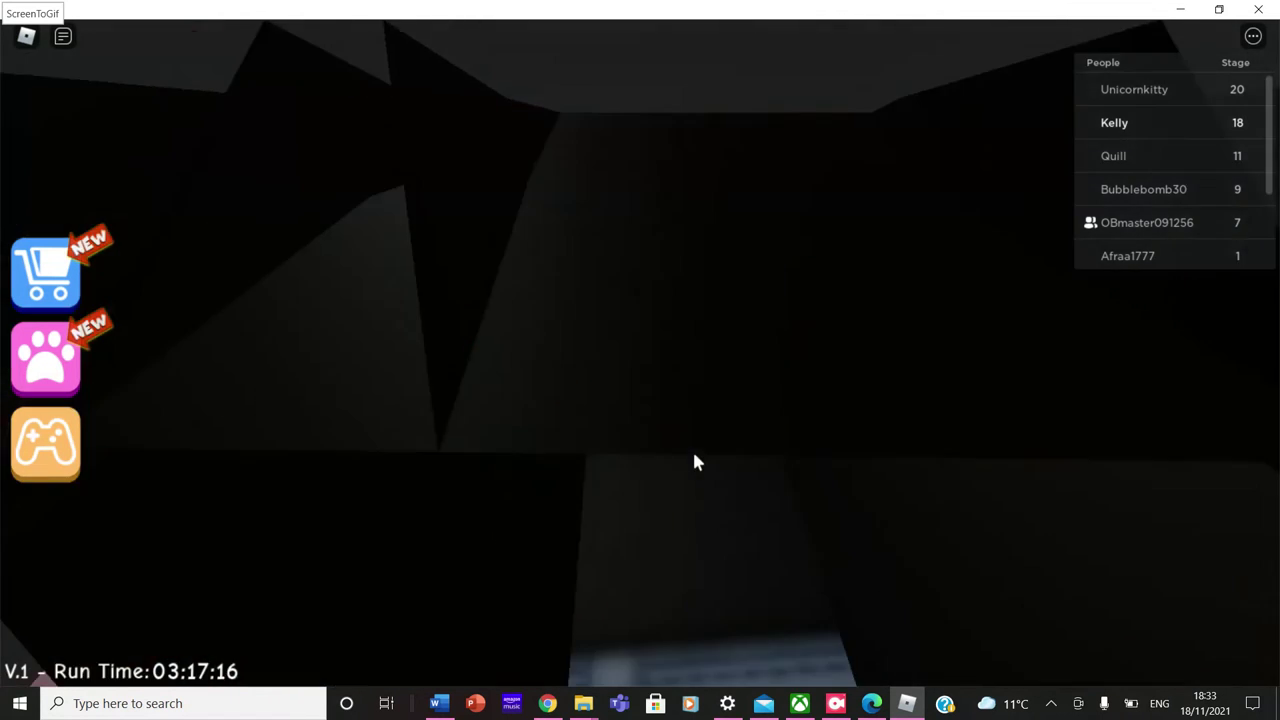
pyautogui.press('w')
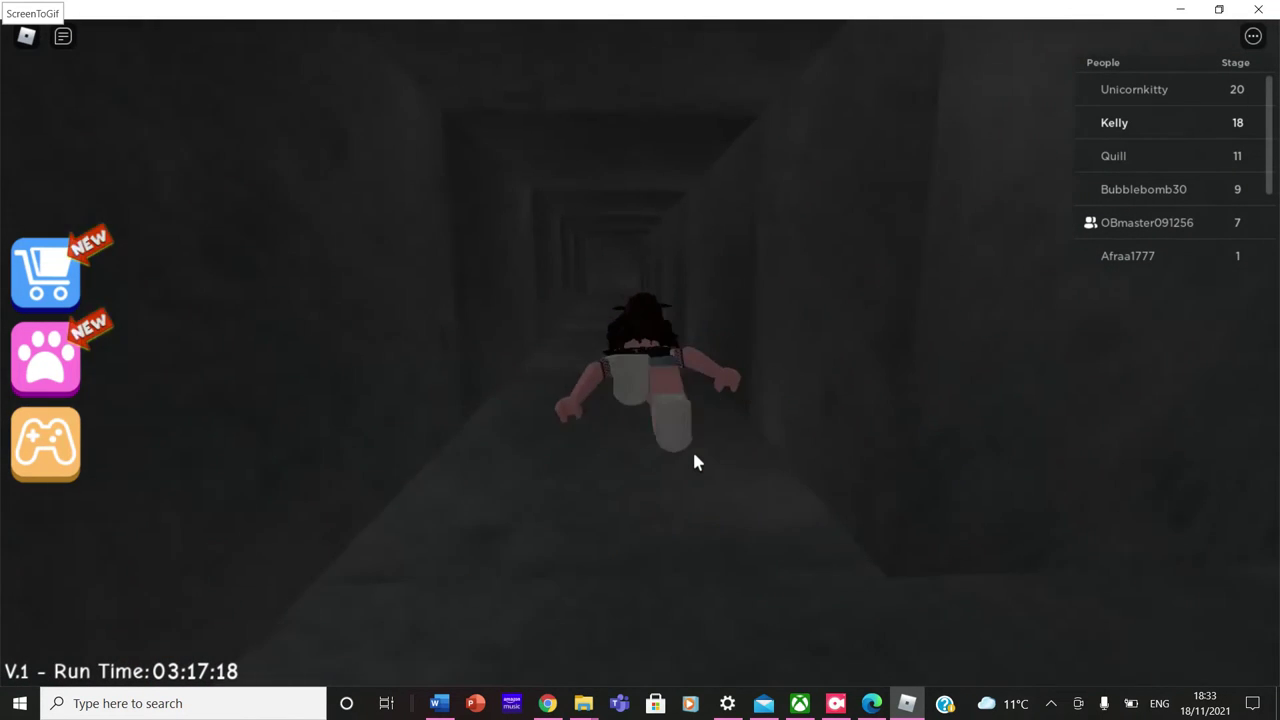
pyautogui.press('w')
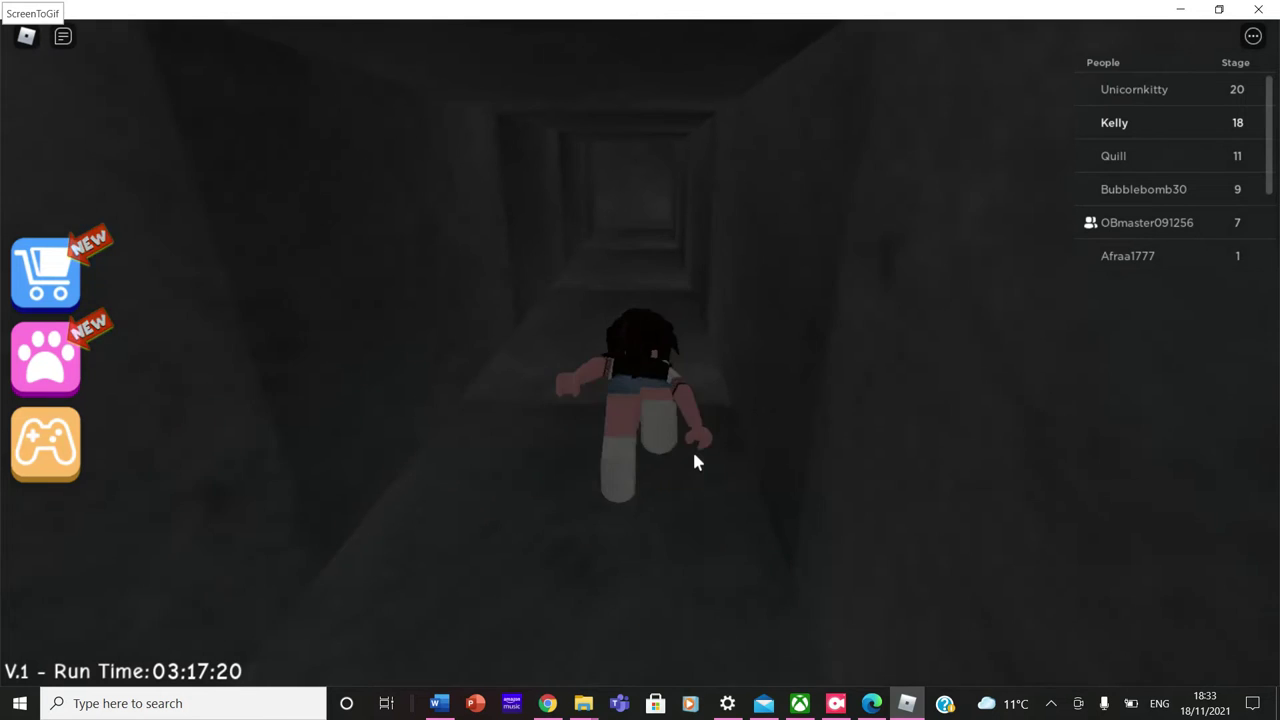
pyautogui.press('w')
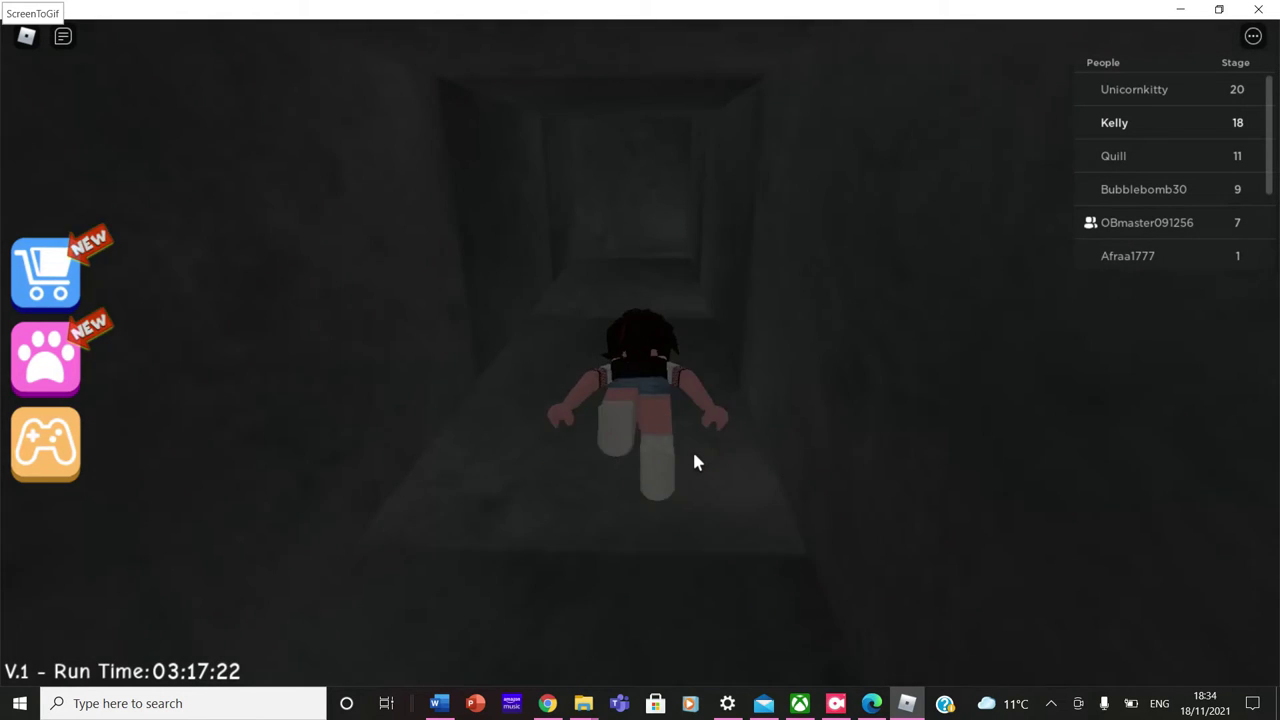
pyautogui.press('w')
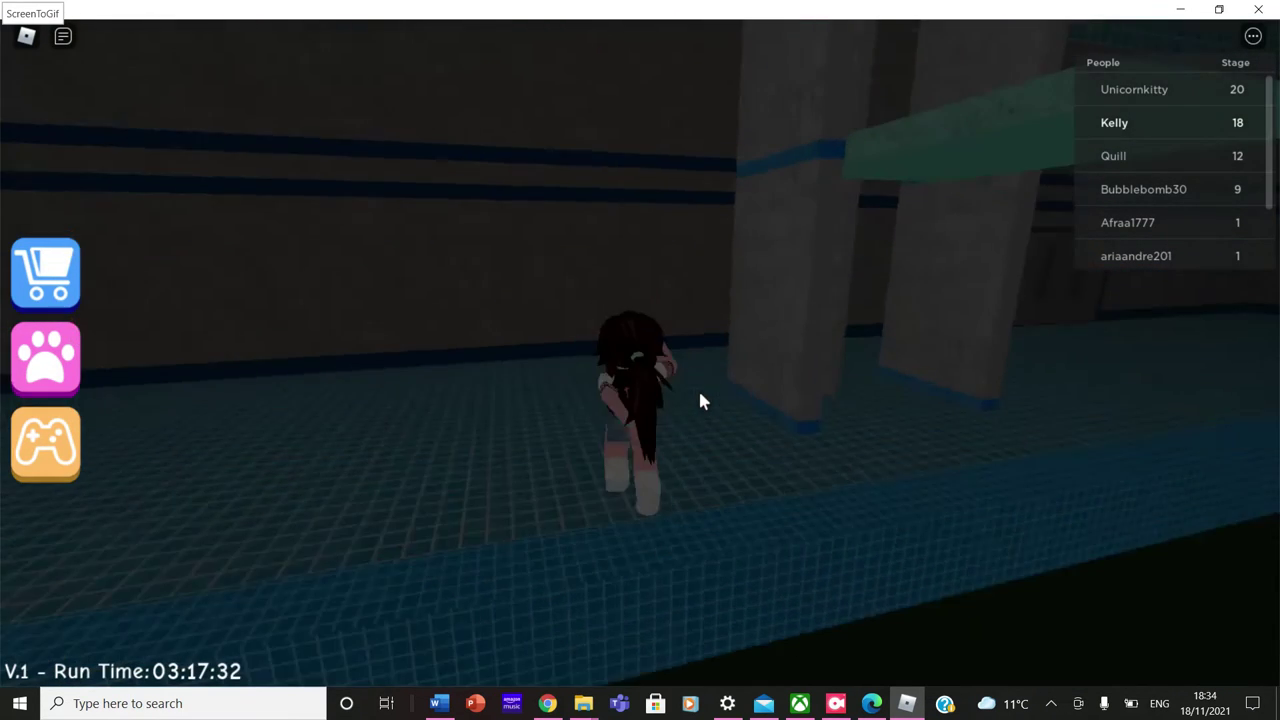
# Run across the blue-tiled pool room, past the pillar, to the double doors.
pyautogui.press('s')
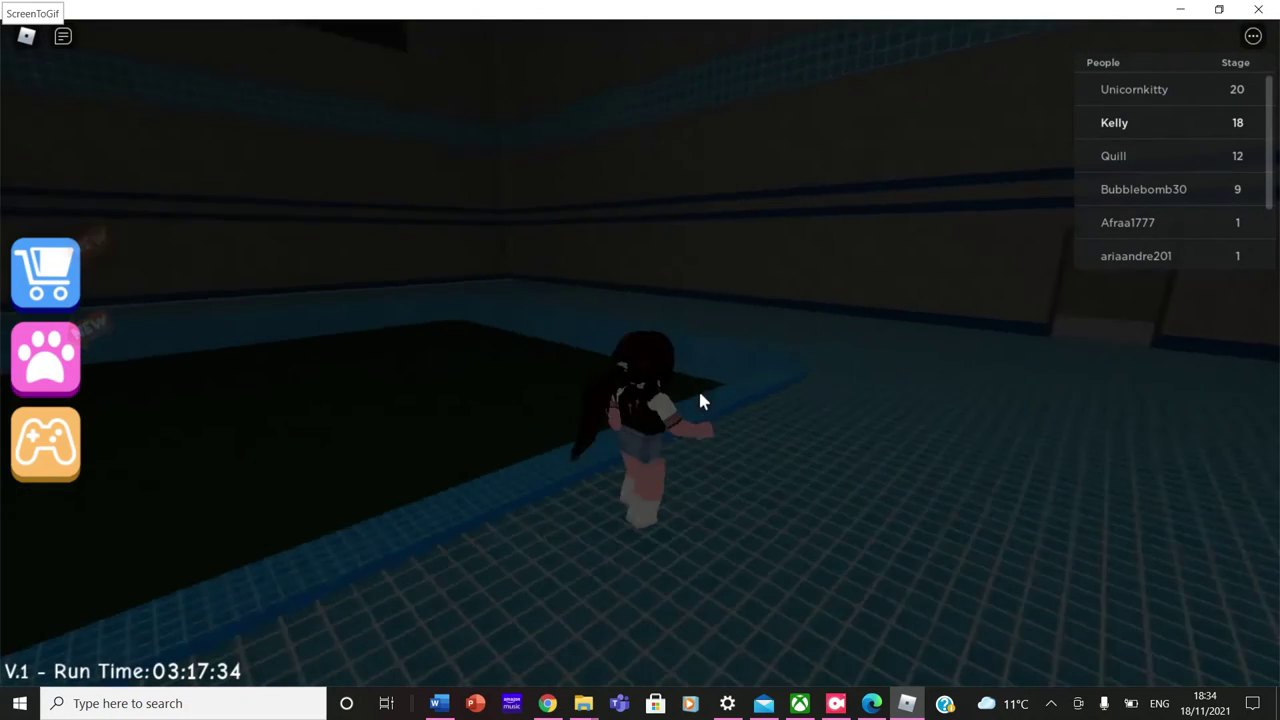
pyautogui.press('w')
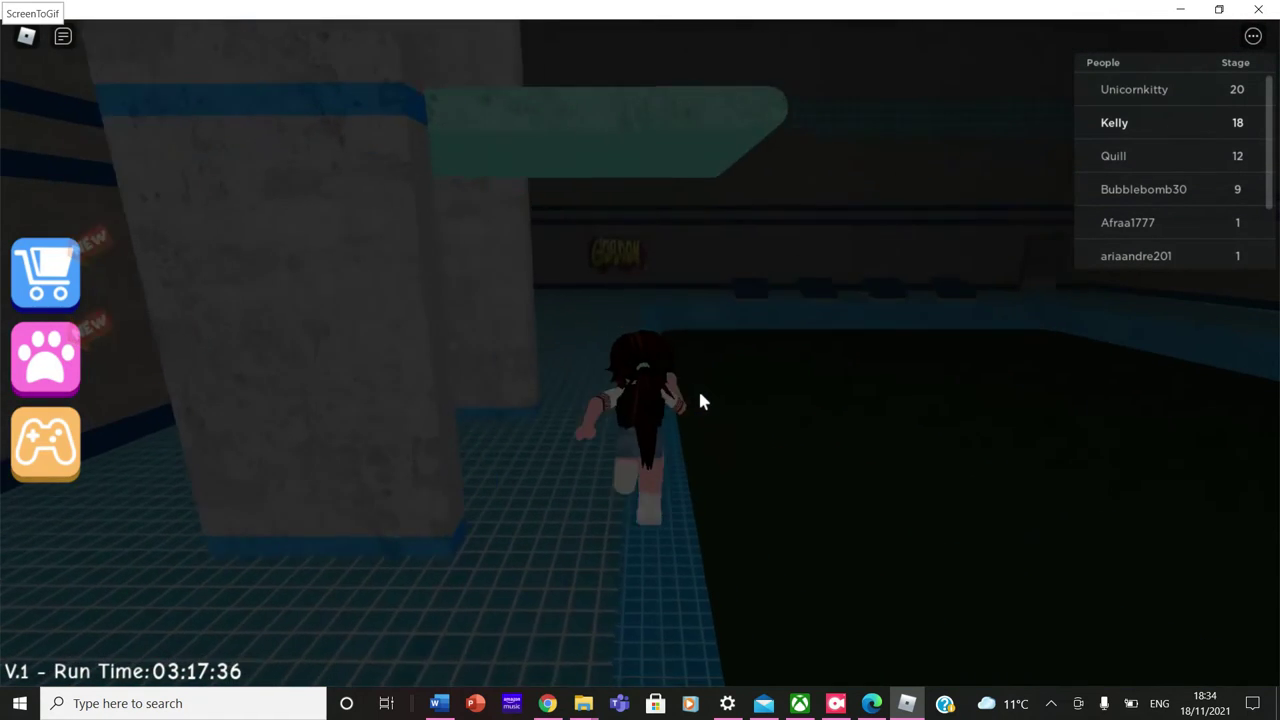
pyautogui.press('w')
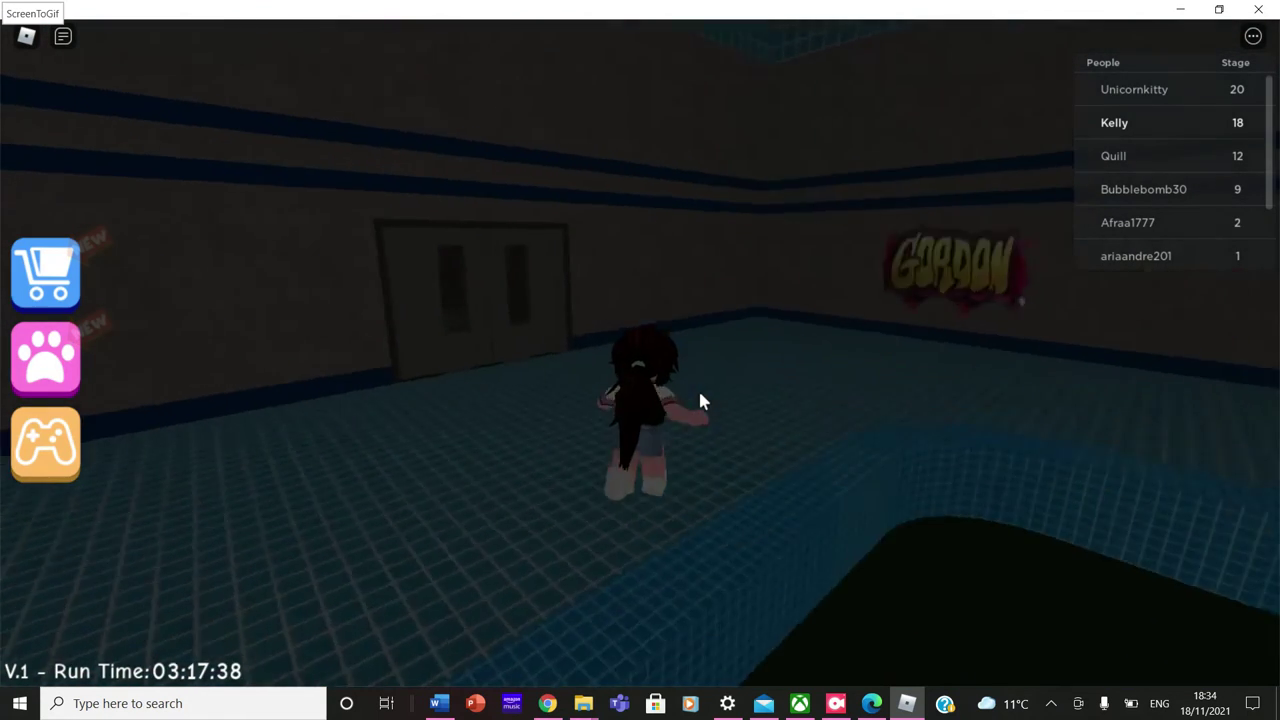
pyautogui.press('a')
pyautogui.press('w')
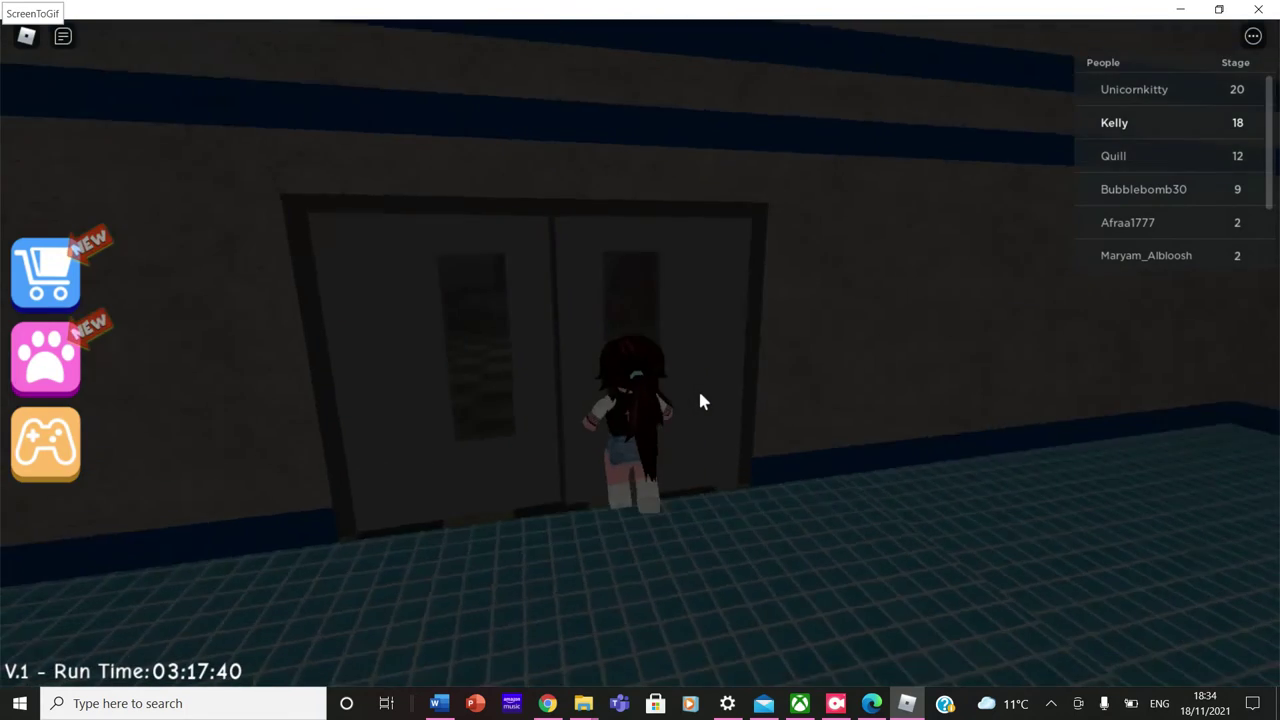
# Shift along the double doors until through into the red-locker hallway.
pyautogui.press('a')
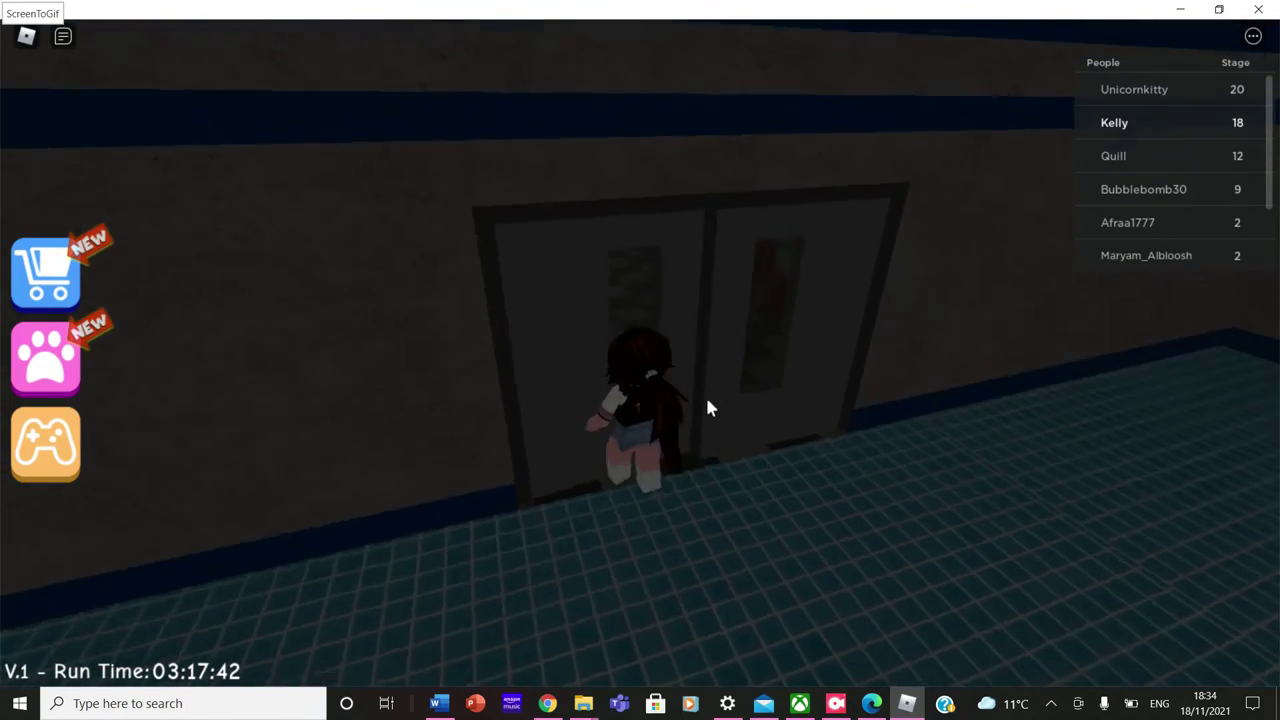
pyautogui.press('a')
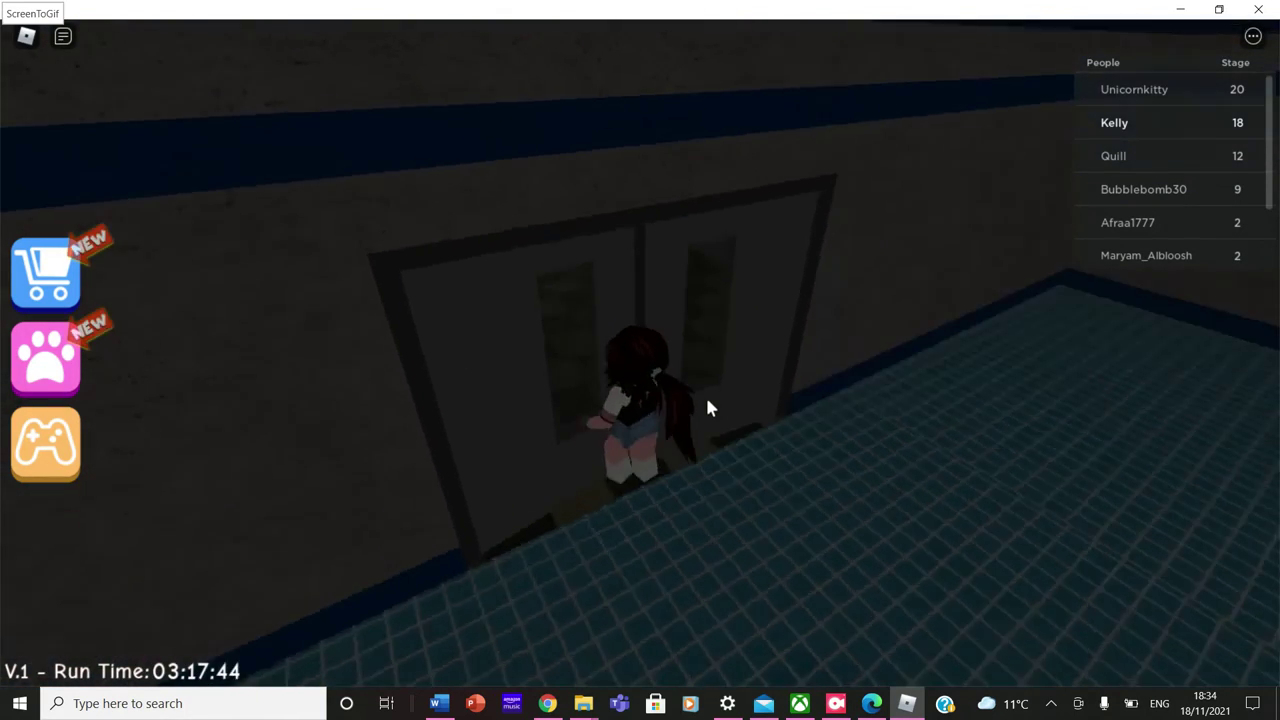
pyautogui.press('w')
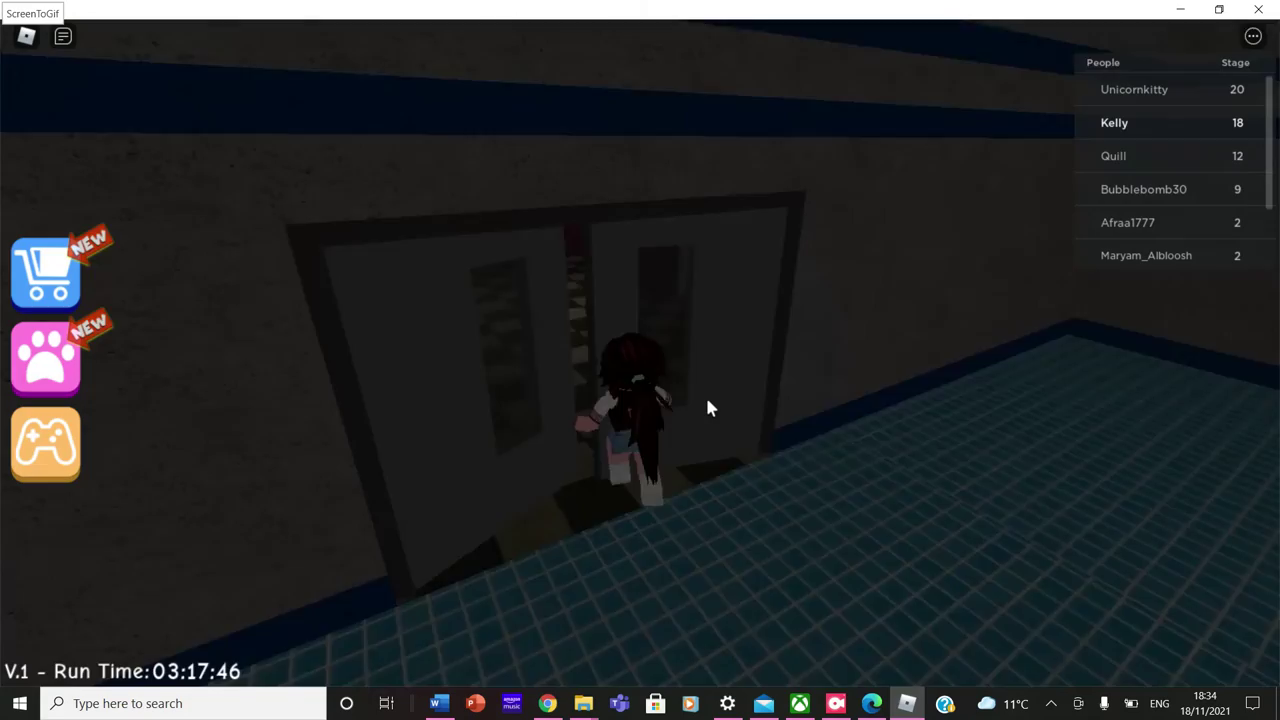
pyautogui.press('w')
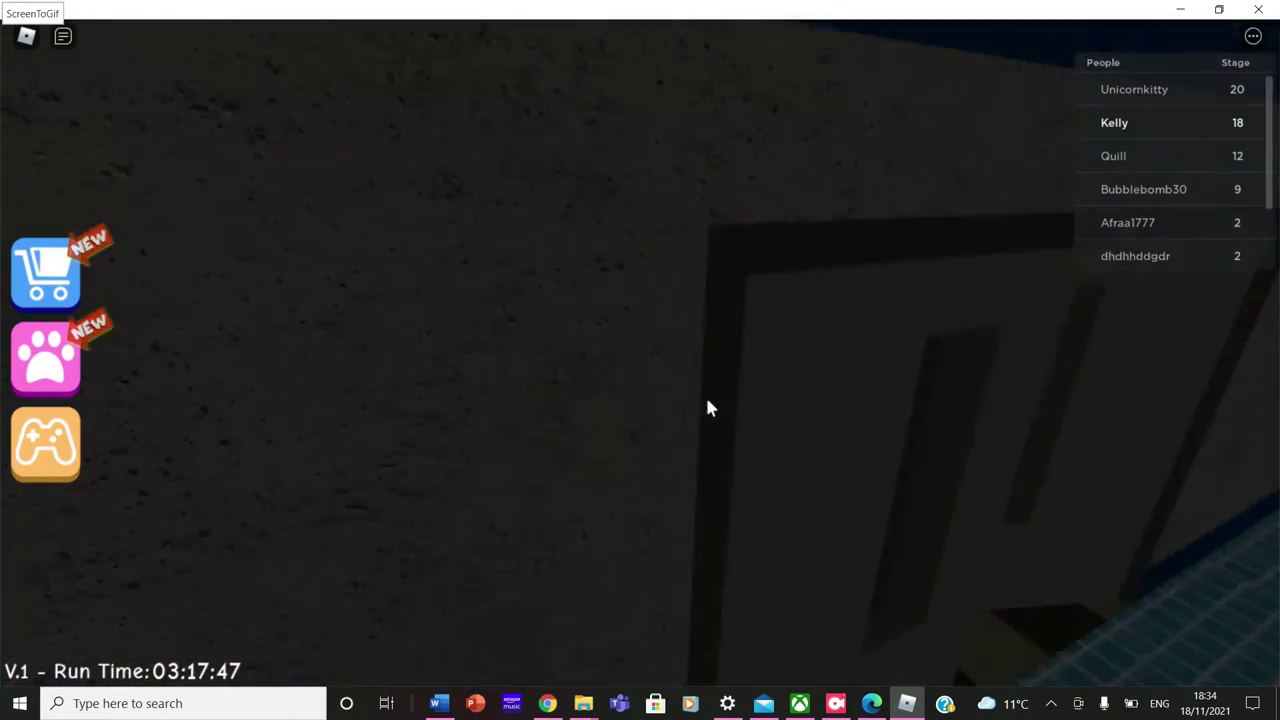
pyautogui.press('w')
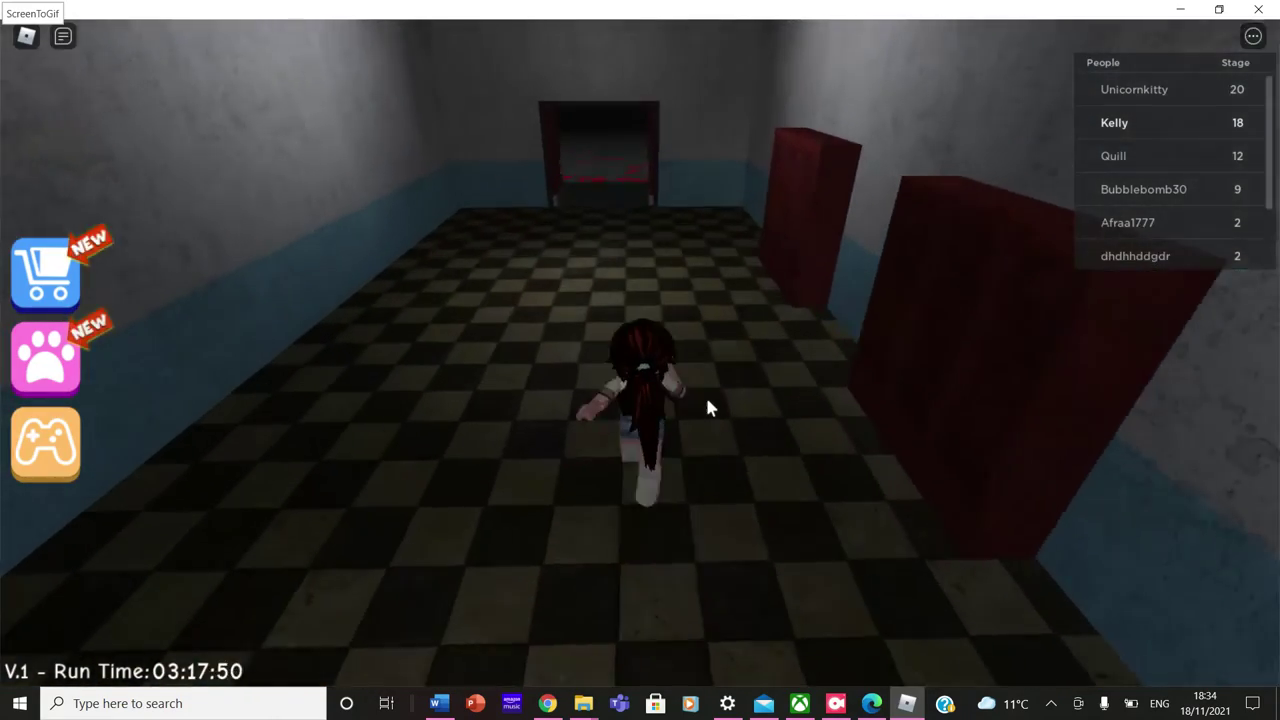
# Run through the corridor doorway to Stage 19, past the GET TO THE BUS! sign.
pyautogui.press('w')
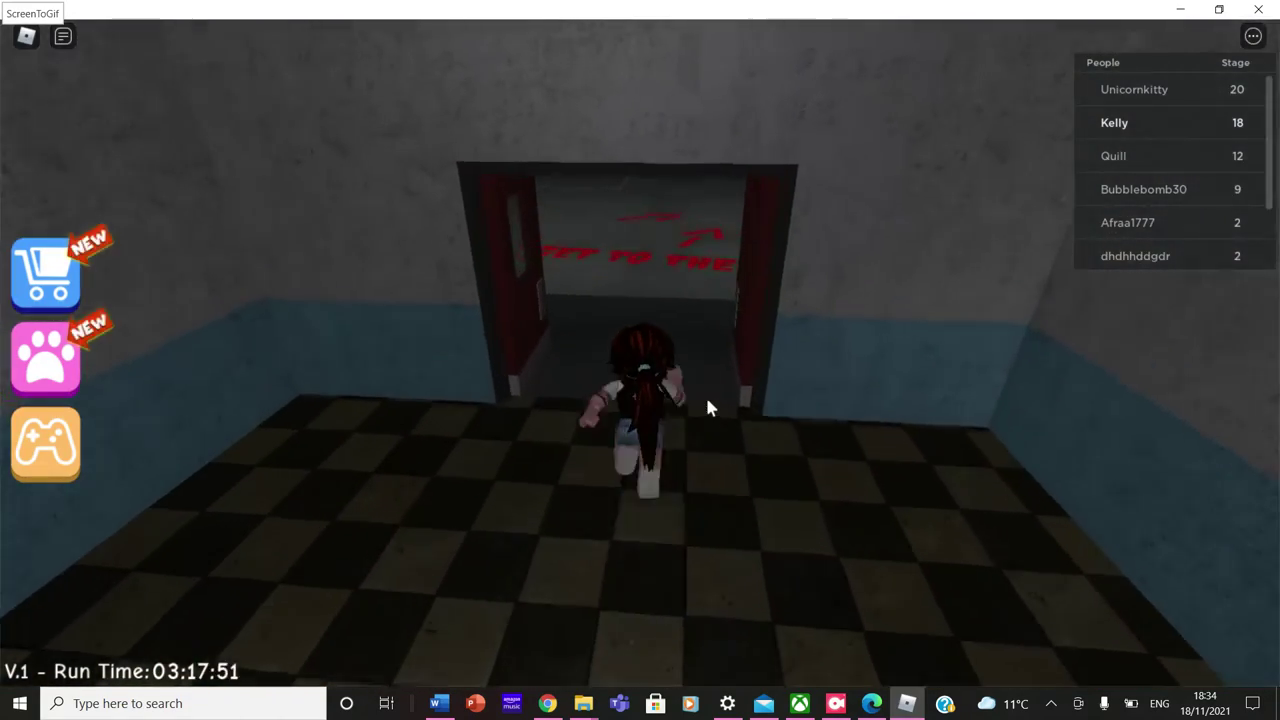
pyautogui.press('w')
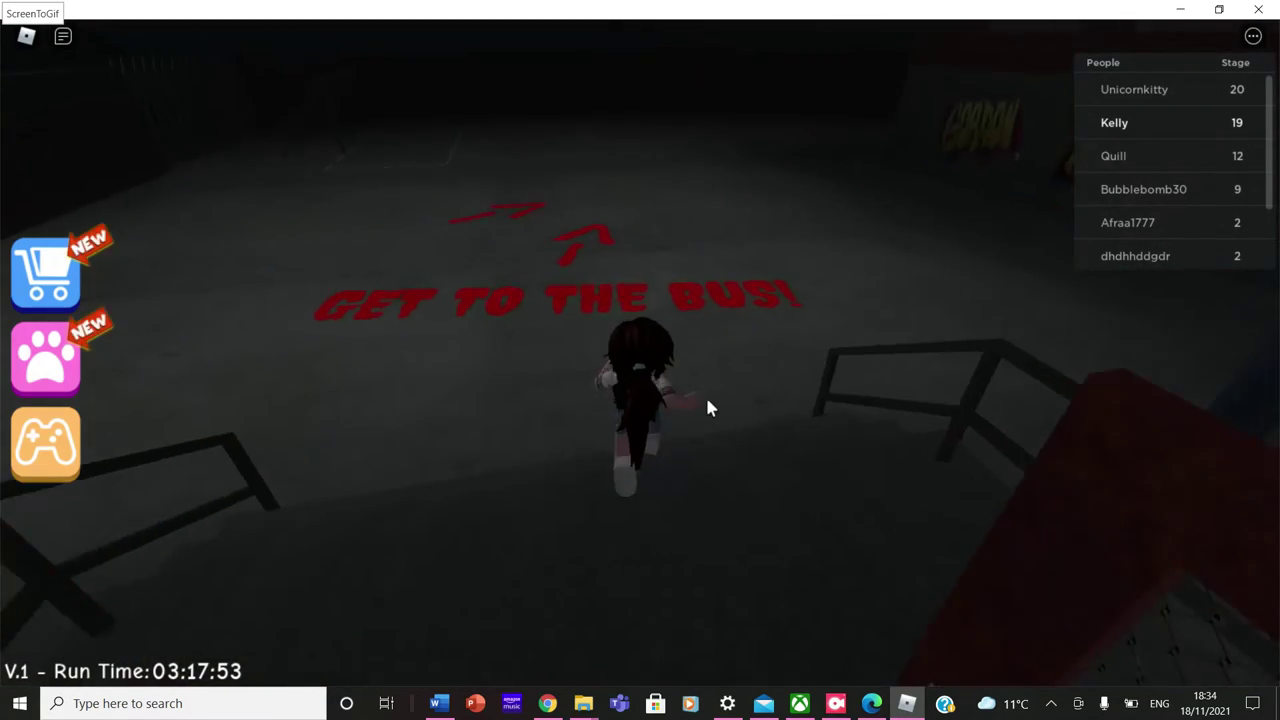
pyautogui.press('w')
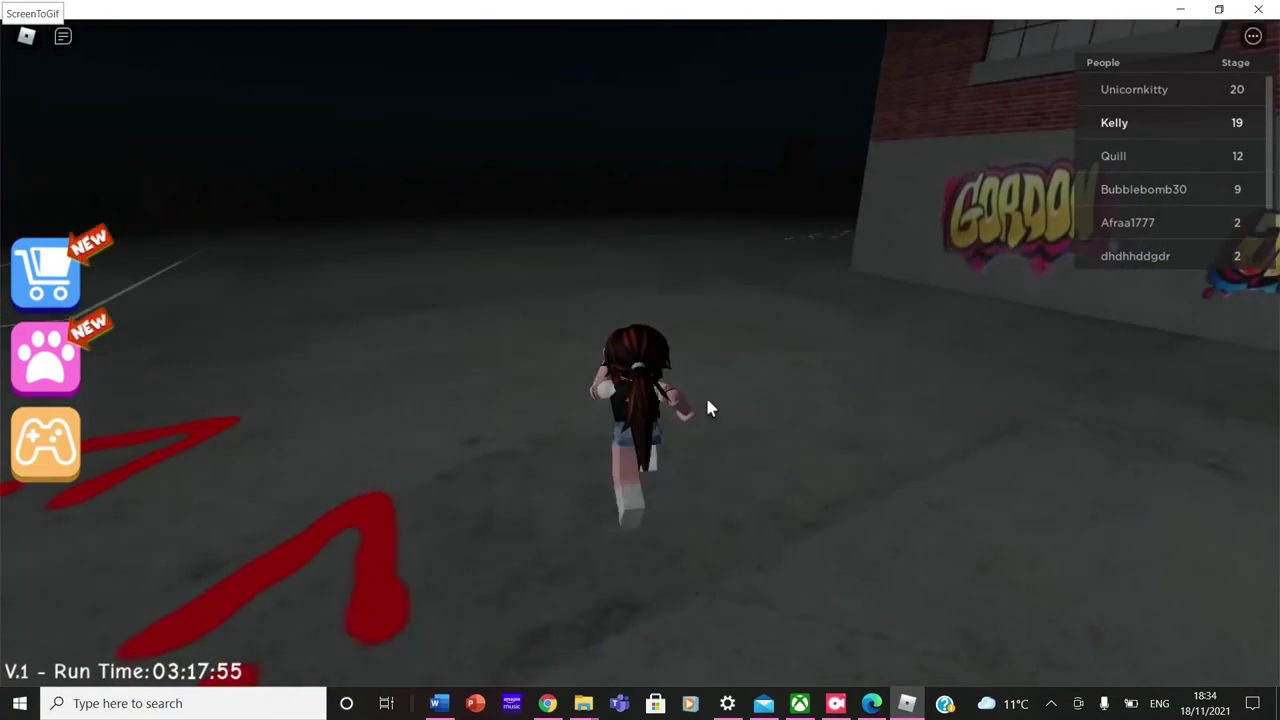
pyautogui.press('w')
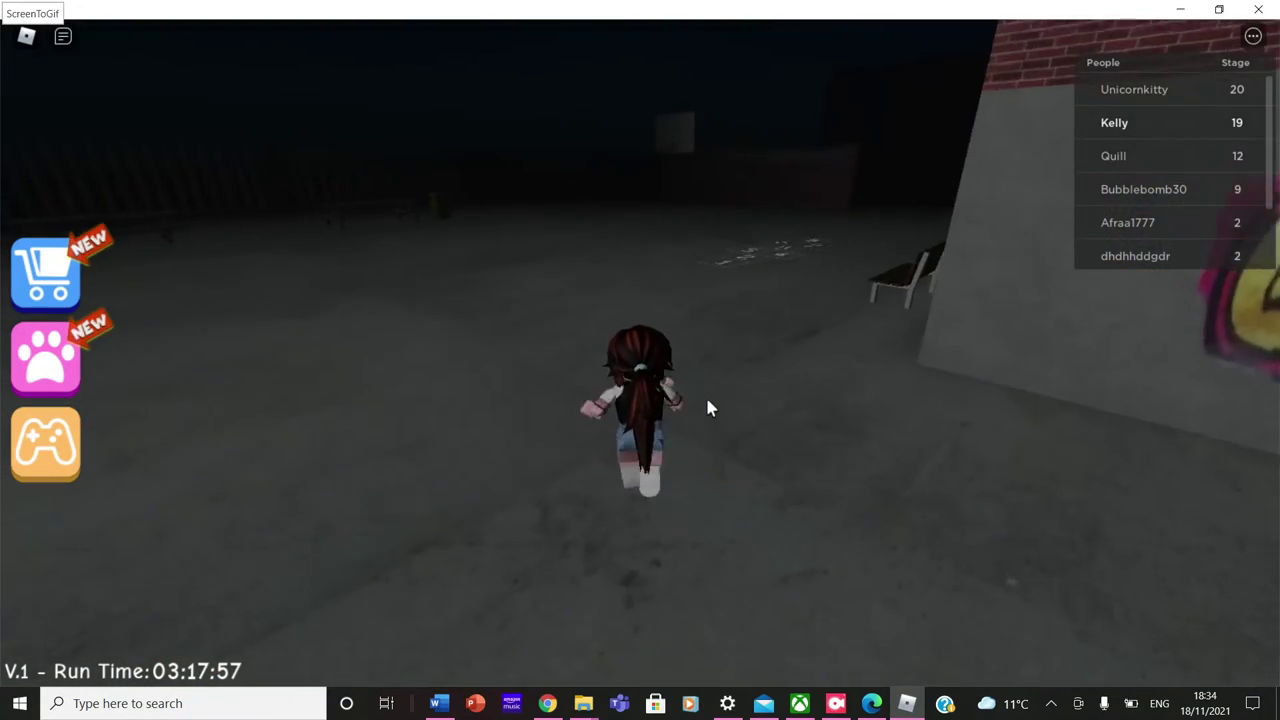
# Cross the hopscotch and basketball court to reach the bus.
pyautogui.press('w')
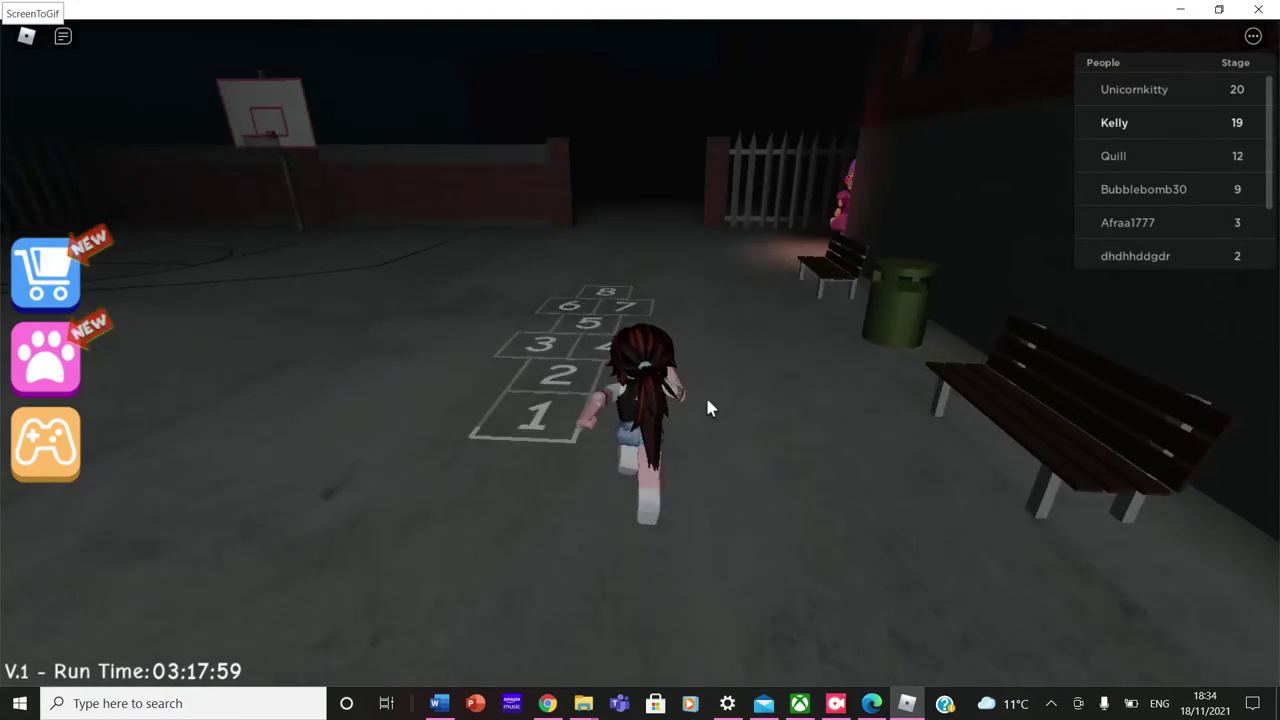
pyautogui.press('w')
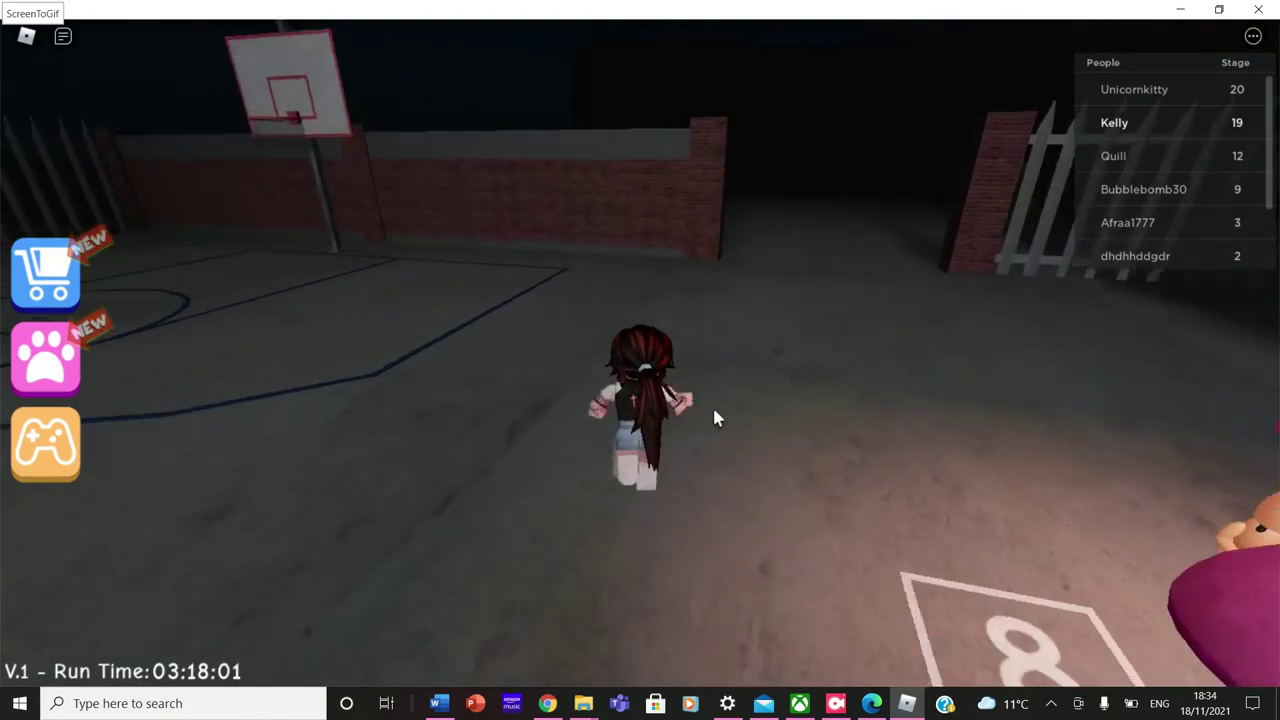
pyautogui.press('w')
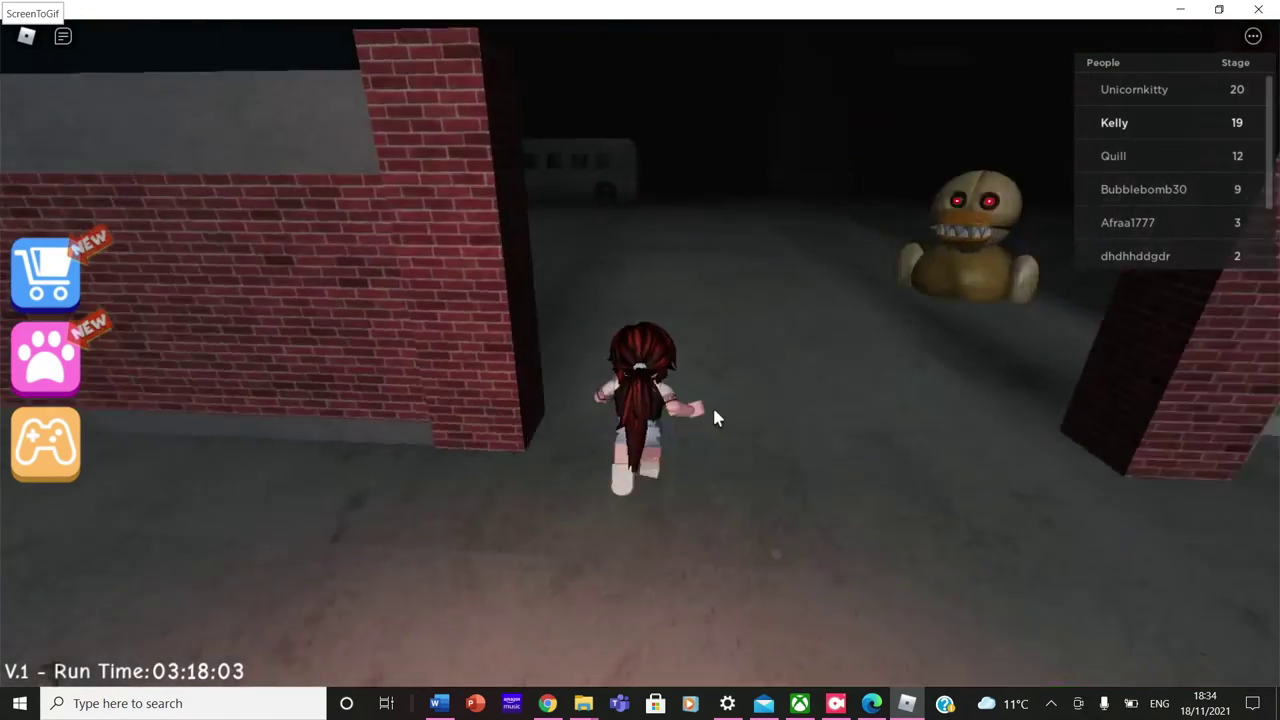
pyautogui.press('w')
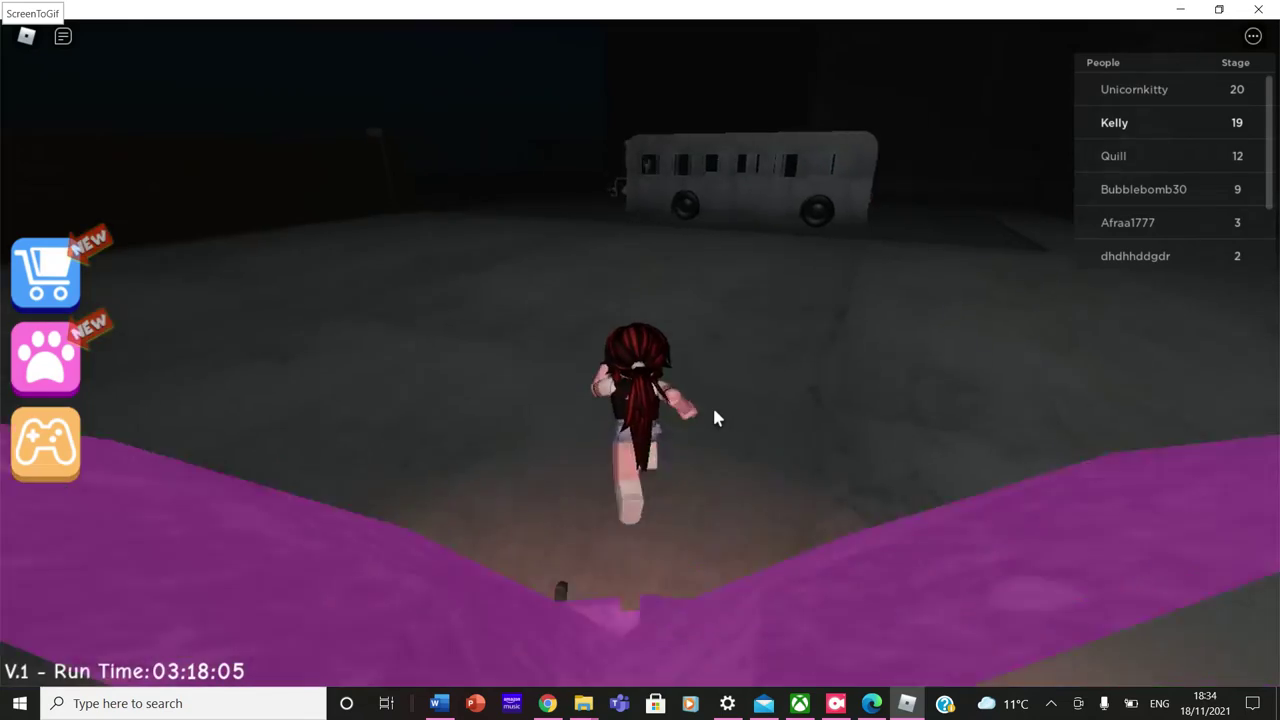
pyautogui.press('w')
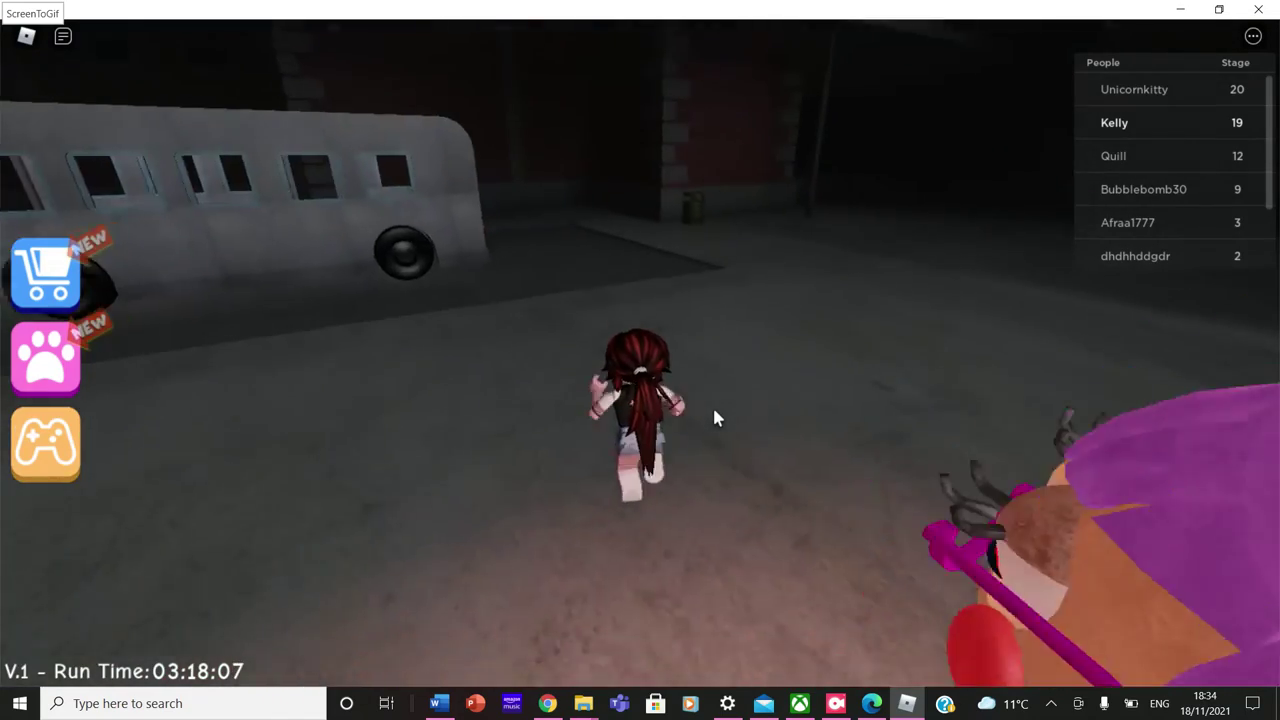
# Run alongside the bus and board it through the doorway into the aisle.
pyautogui.press('w')
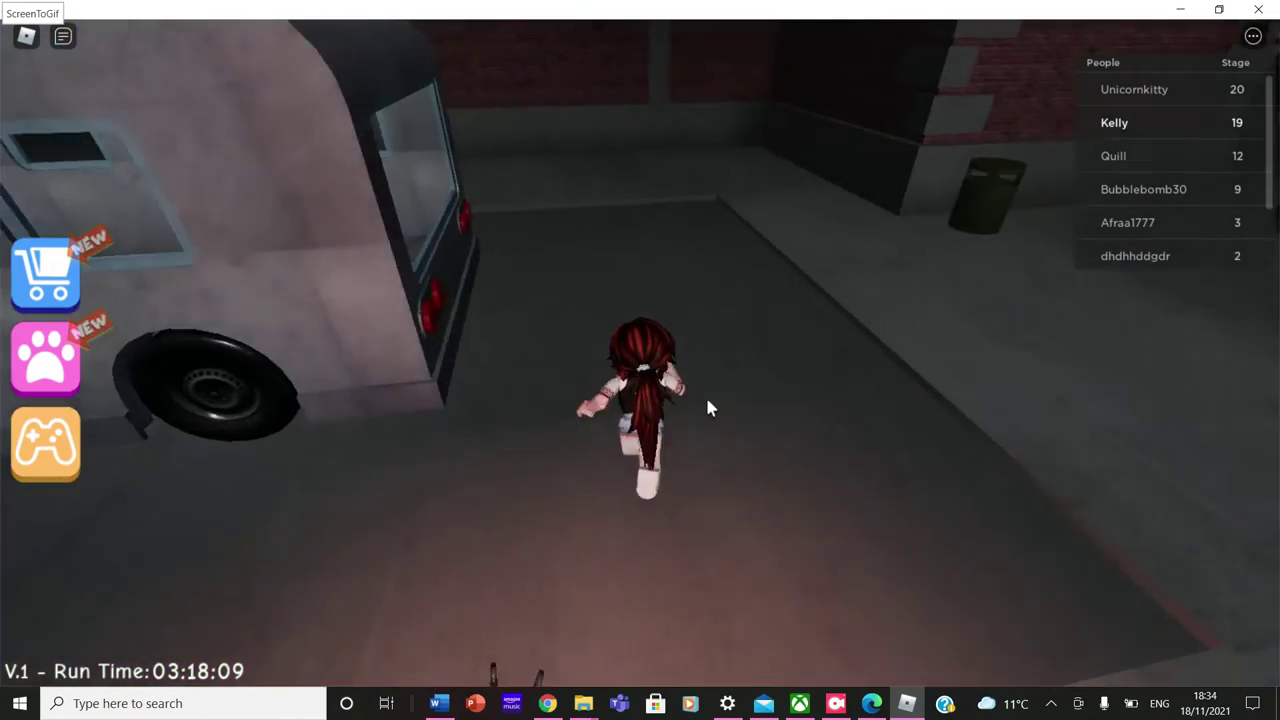
pyautogui.press('w')
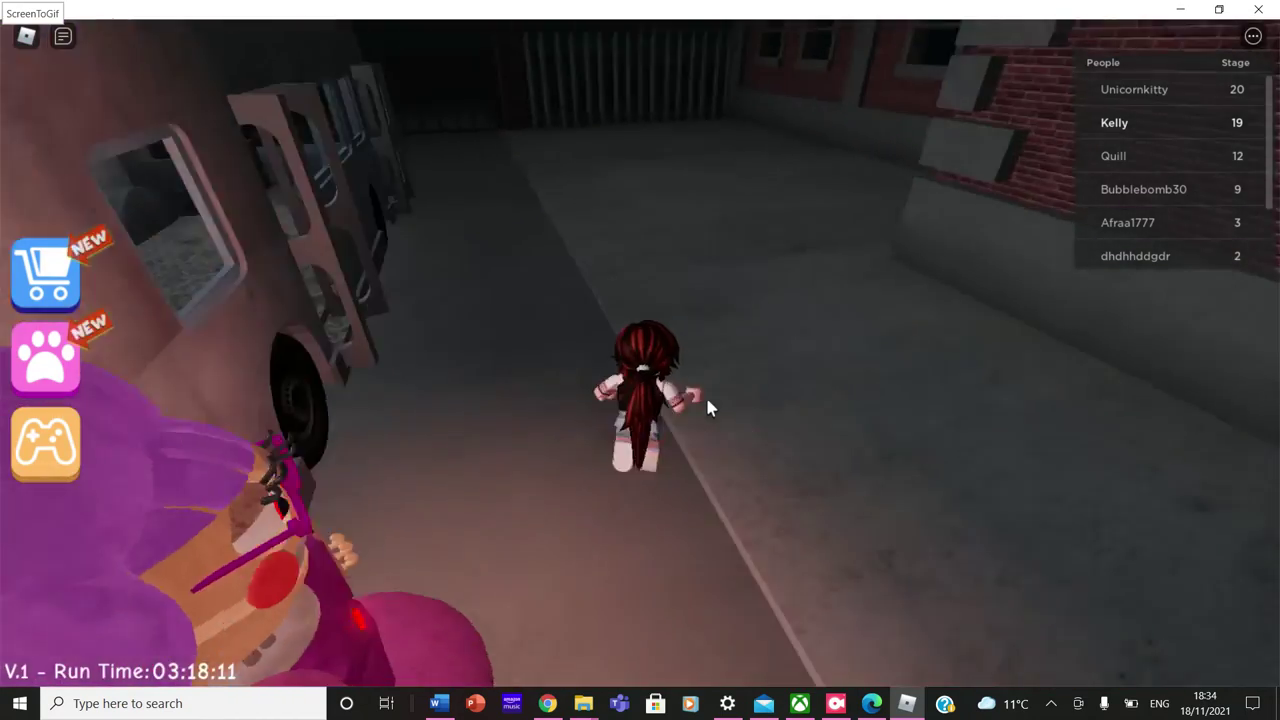
pyautogui.press('a')
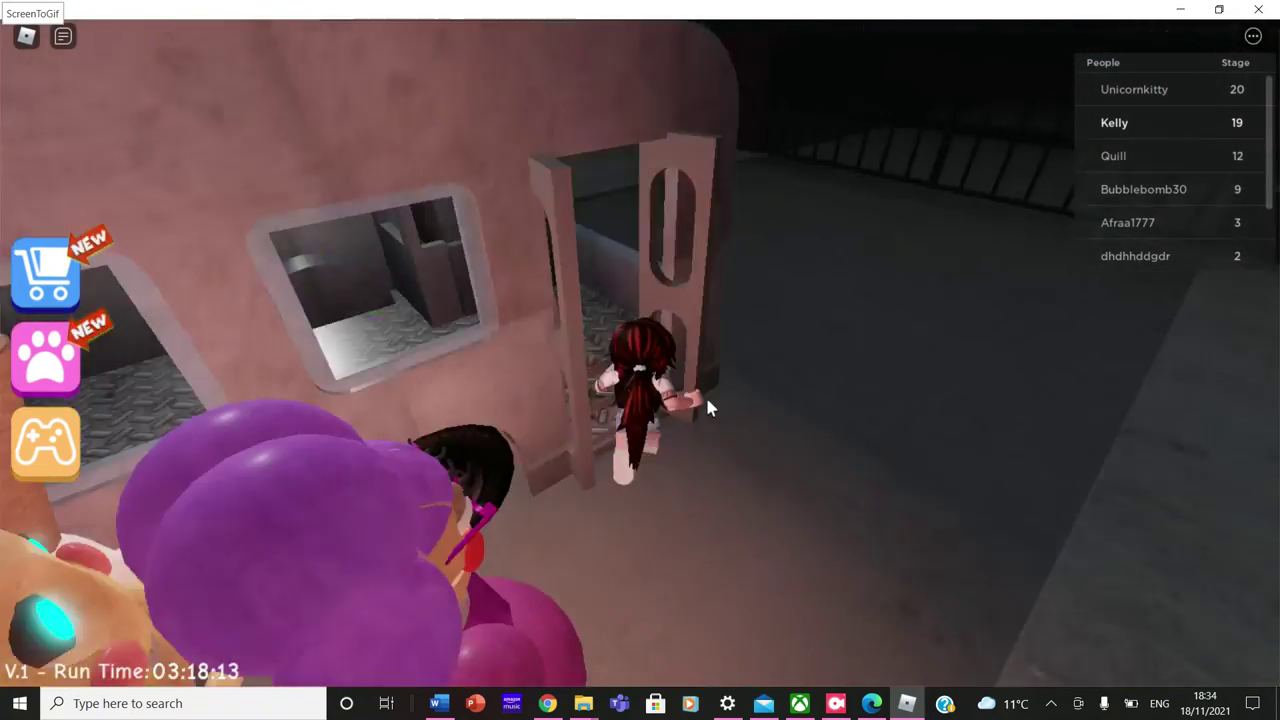
pyautogui.press('w')
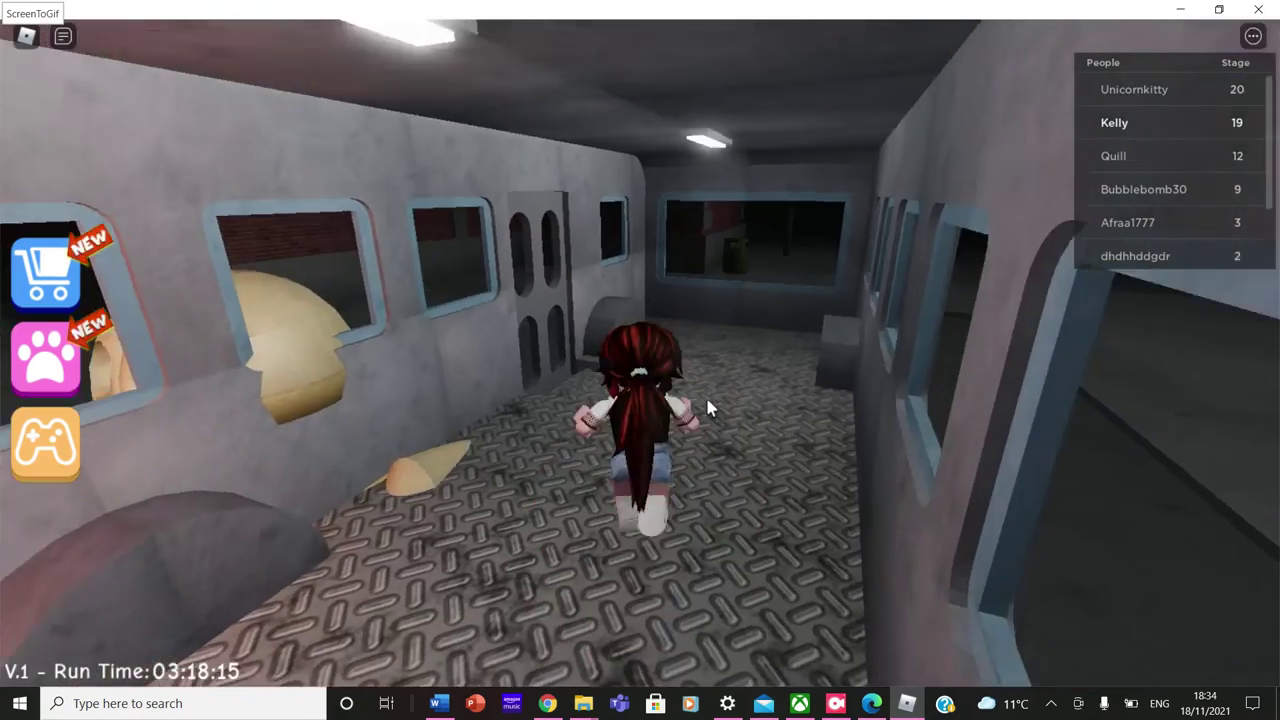
pyautogui.press('Left')
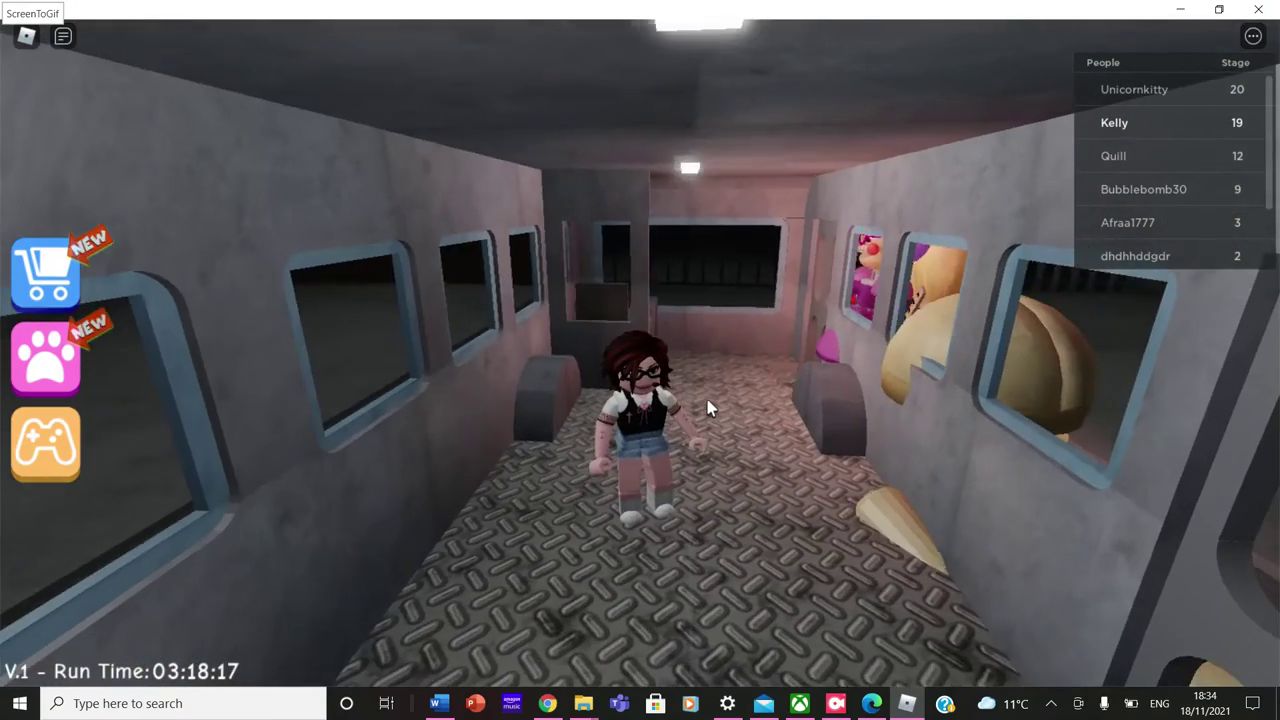
pyautogui.press('w')
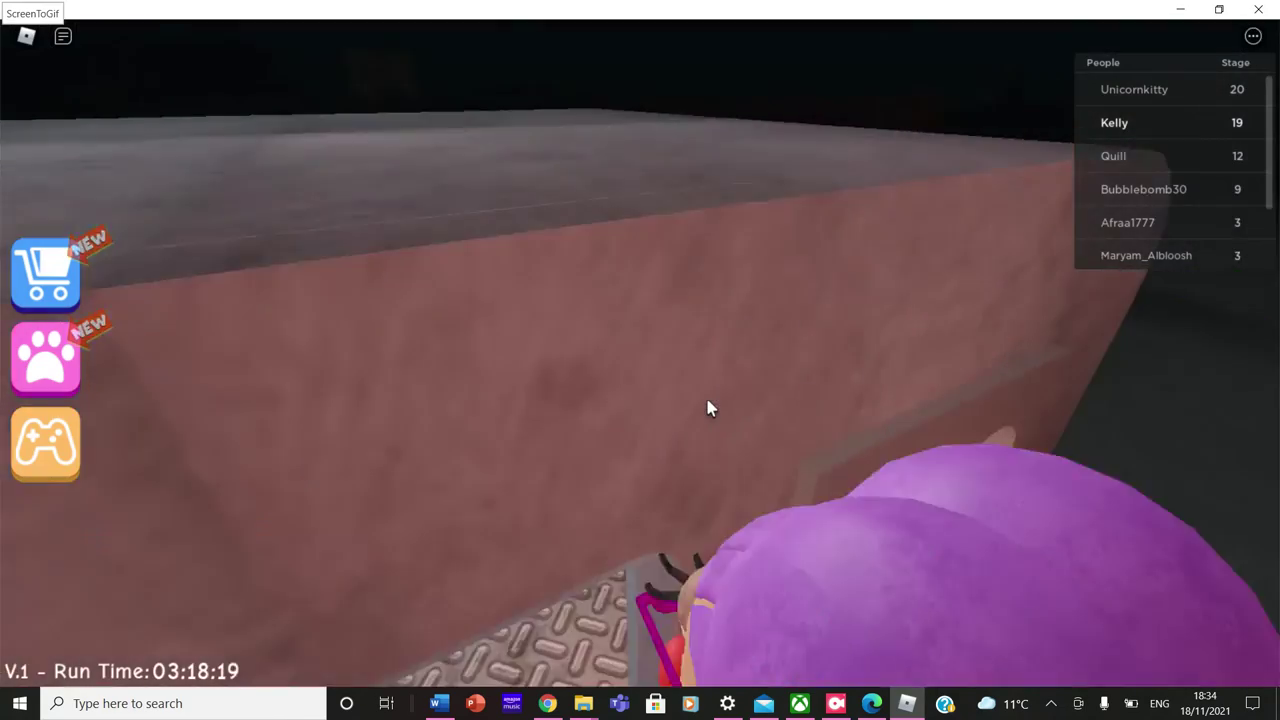
# Orbit the camera around the moving bus until it reaches the trophy area.
pyautogui.press('Left')
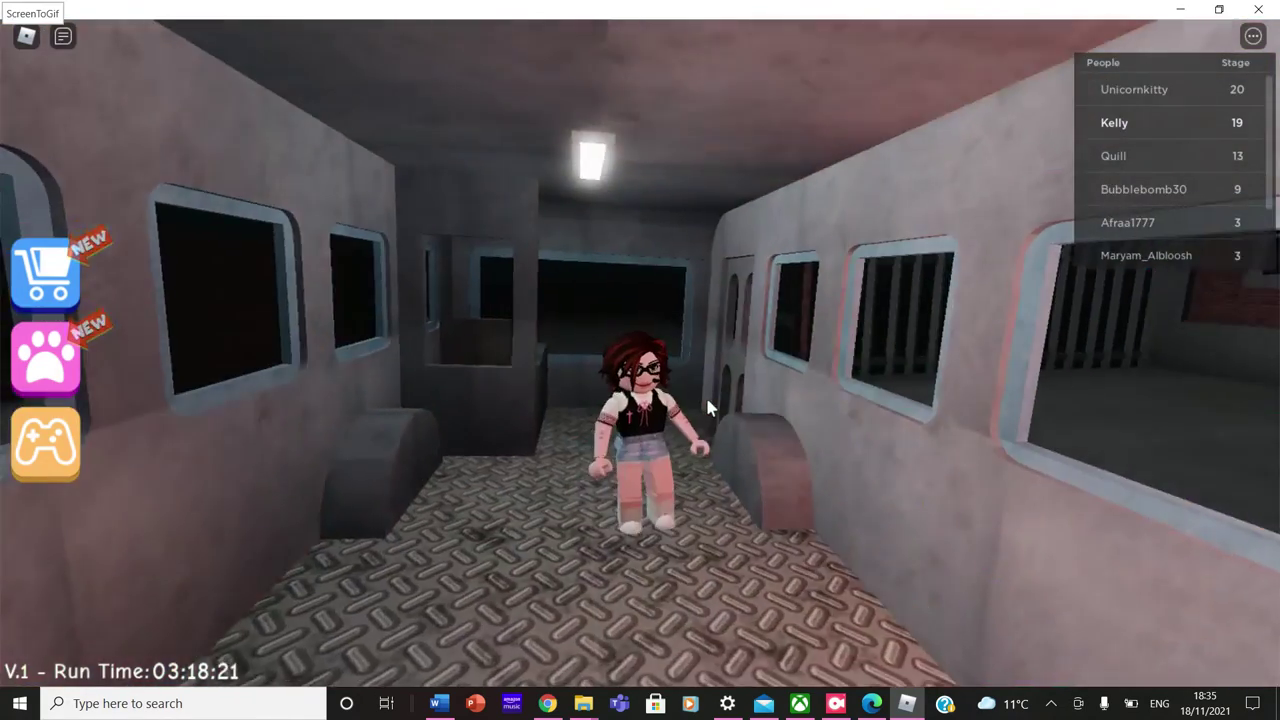
pyautogui.press('Left')
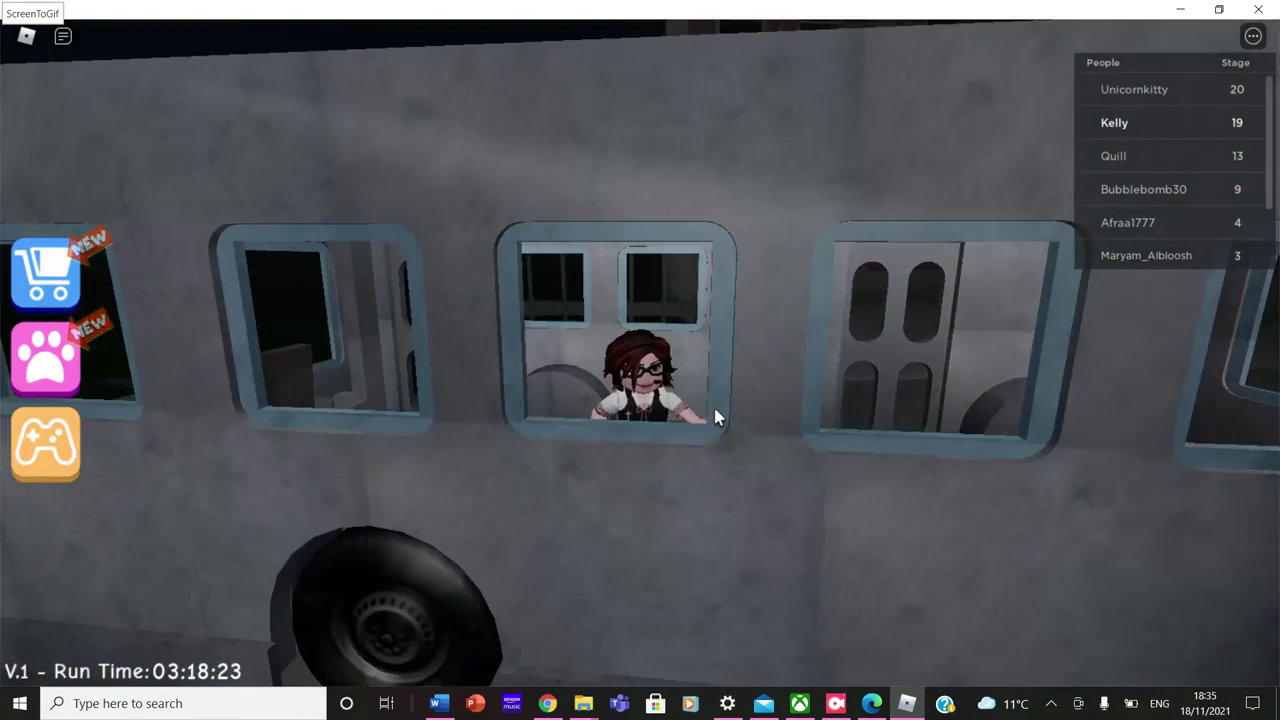
pyautogui.scroll(-5, 716, 418)
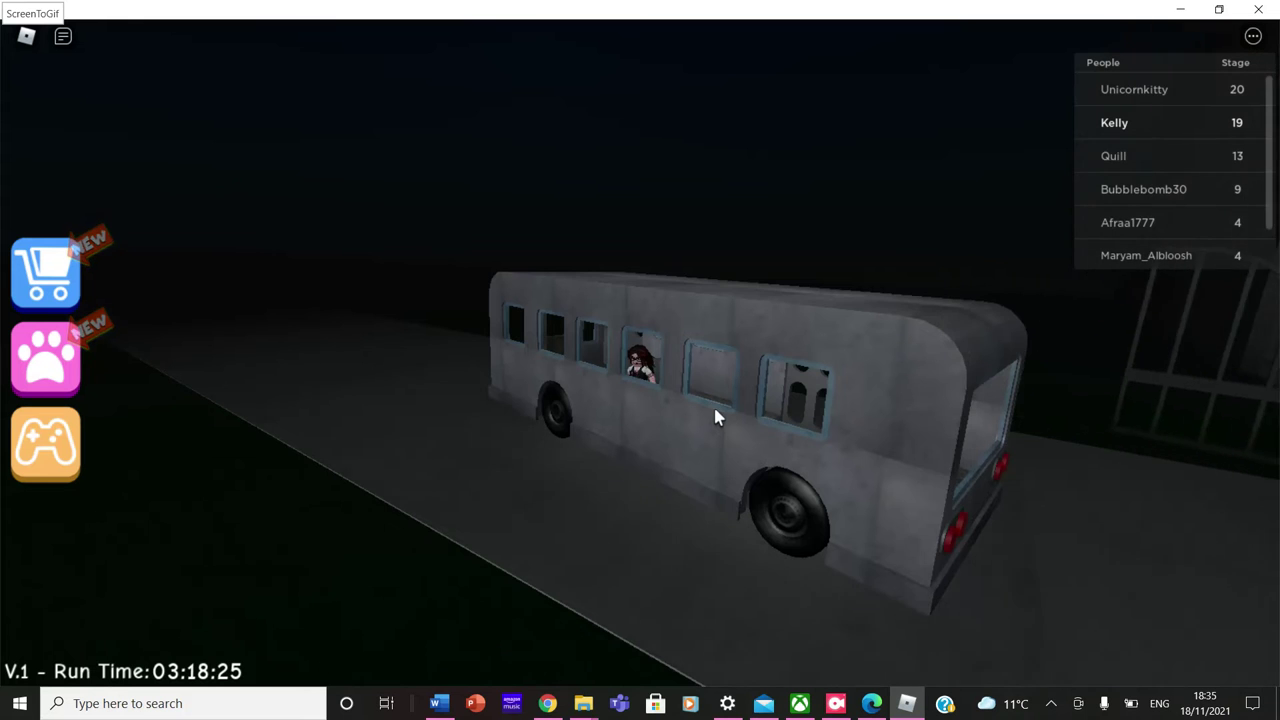
pyautogui.press('Left')
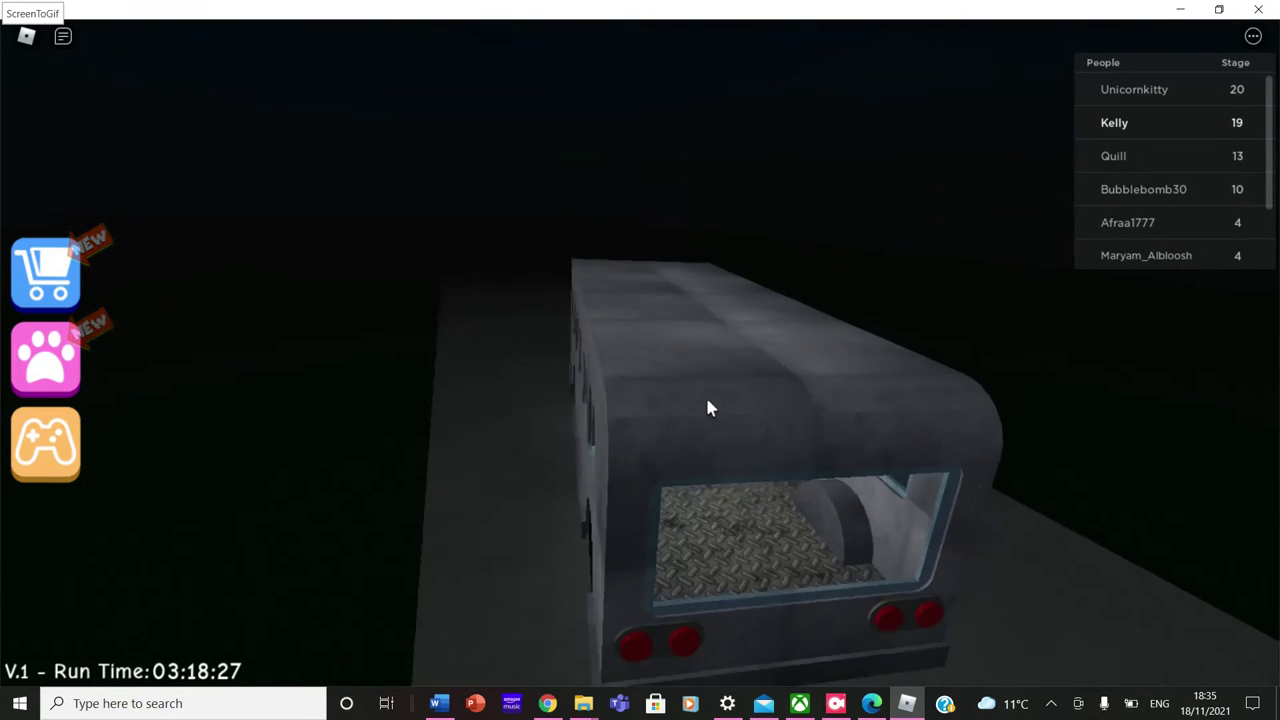
pyautogui.press('Left')
pyautogui.press('Right')
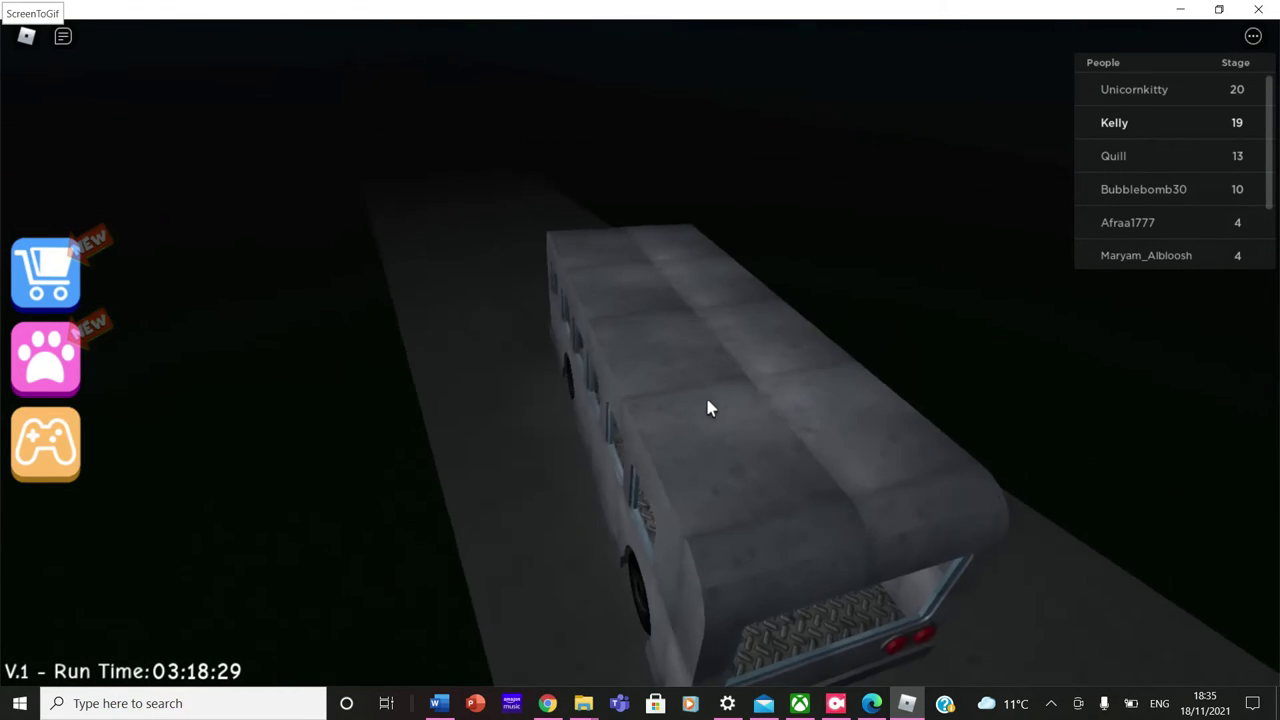
pyautogui.press('Left')
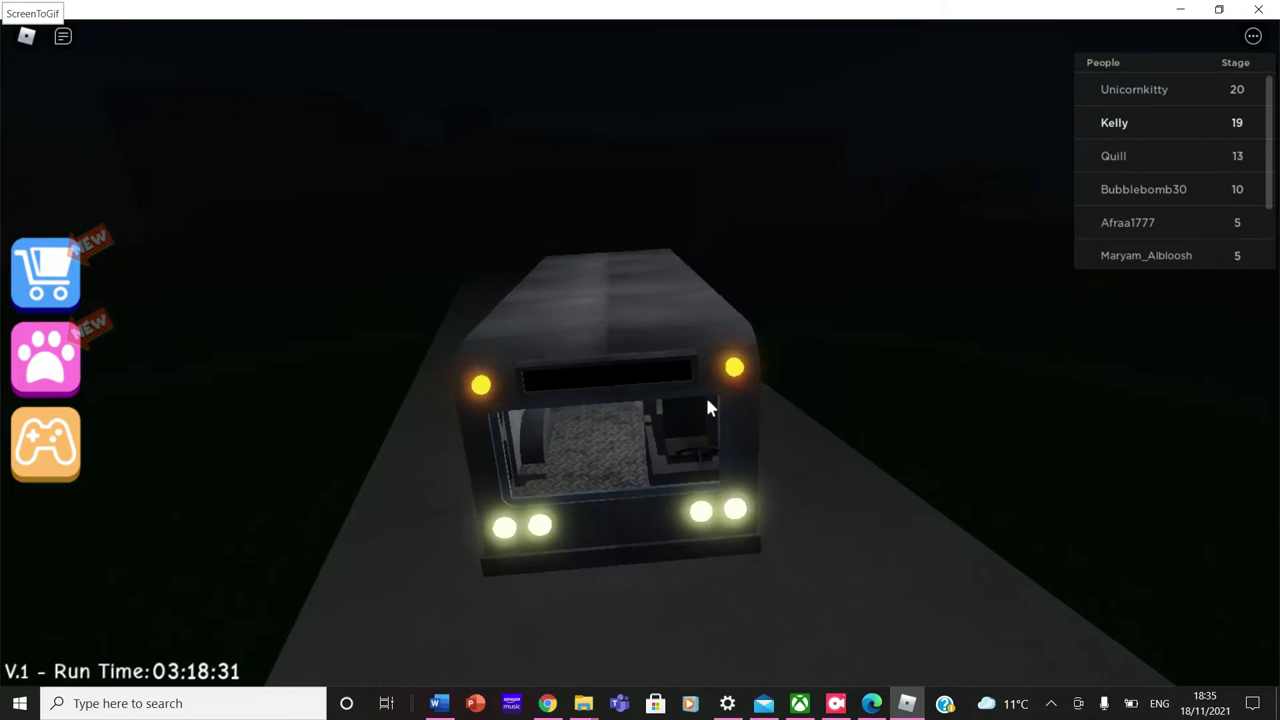
pyautogui.press('Left')
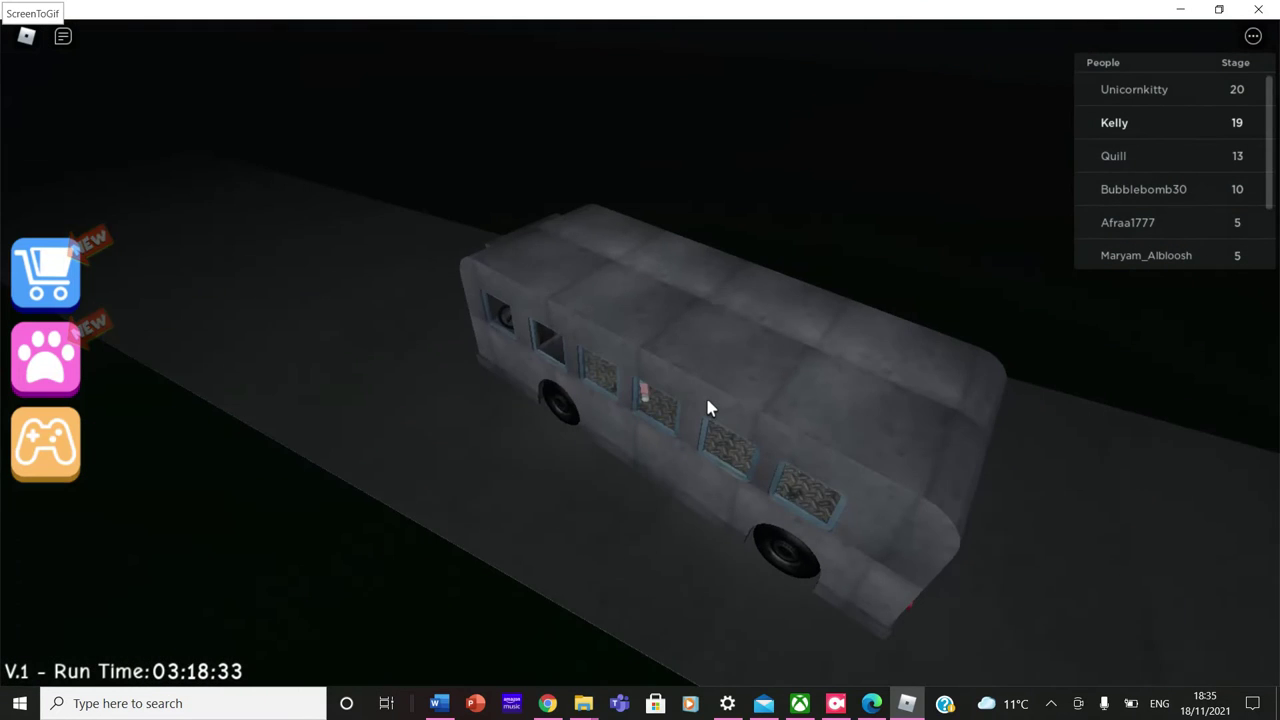
pyautogui.press('Left')
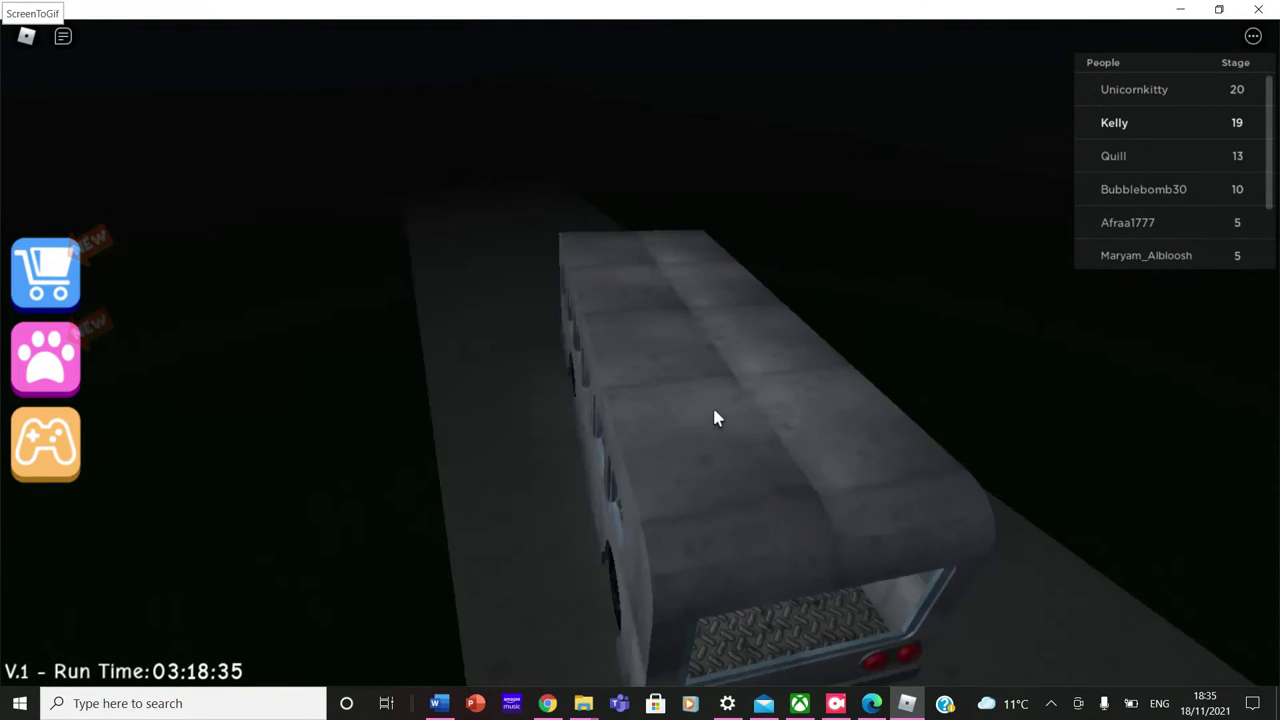
pyautogui.press('Left')
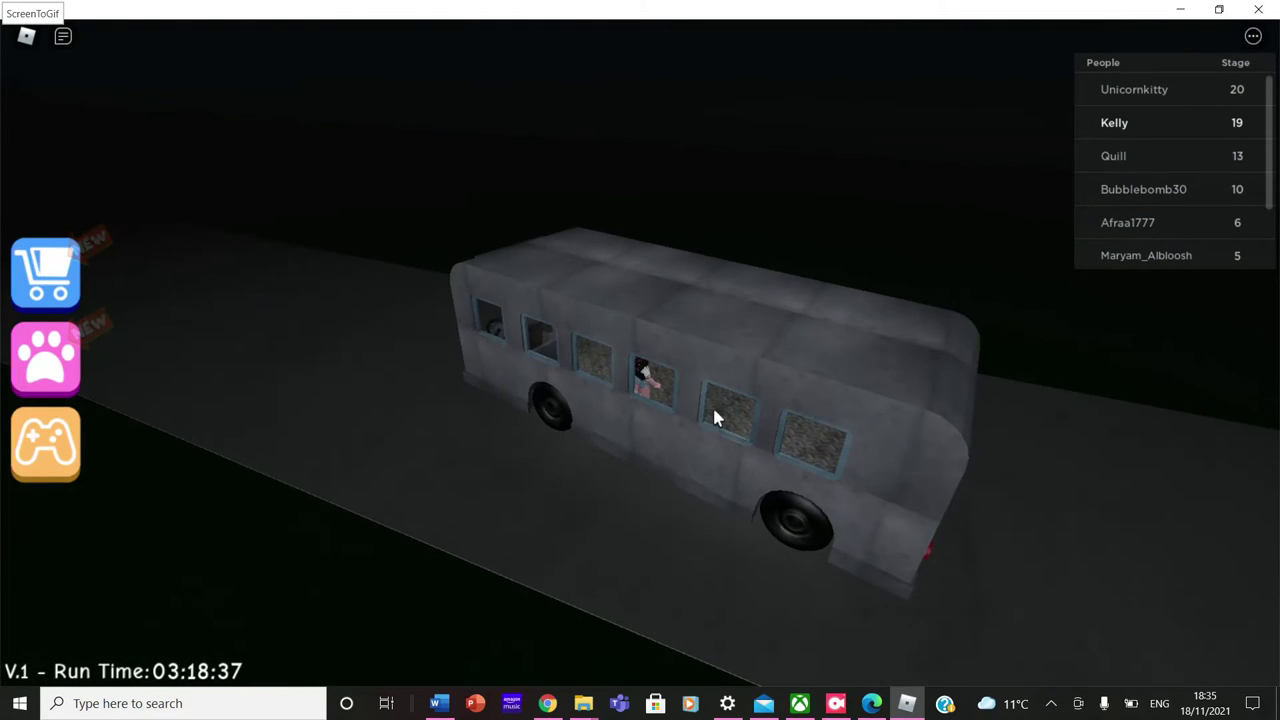
pyautogui.press('Left')
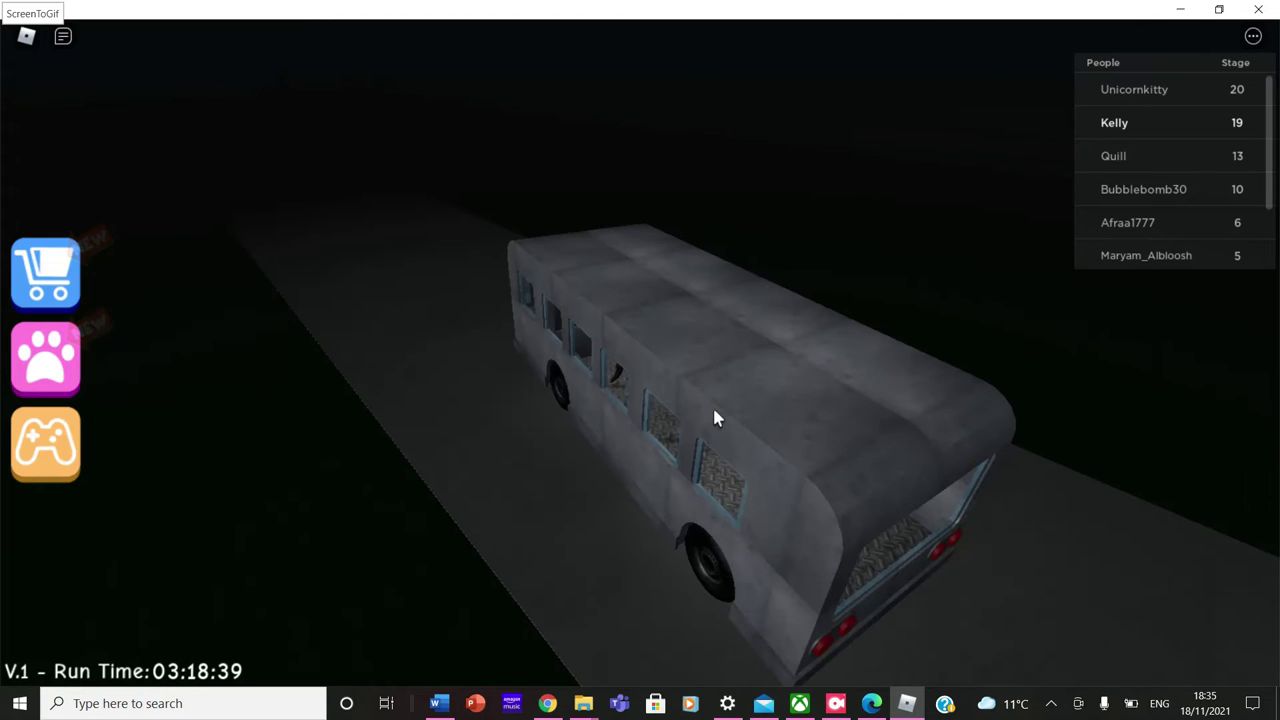
pyautogui.press('Left')
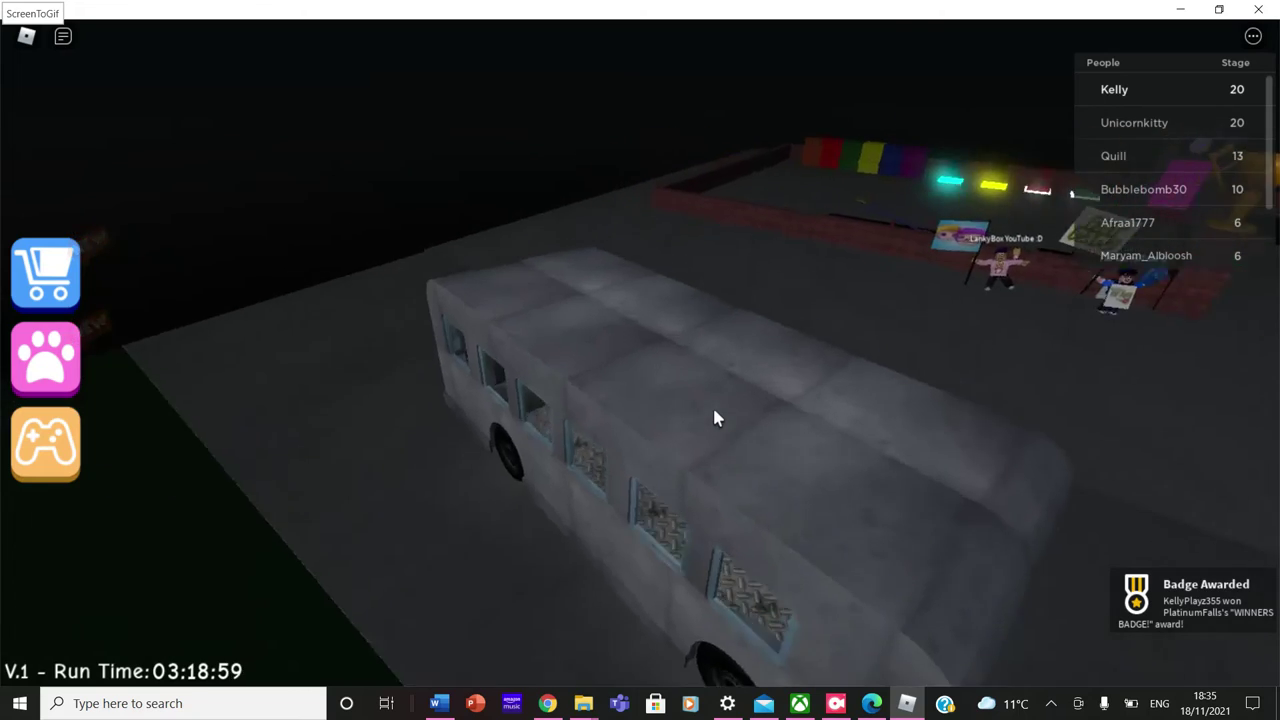
# Walk off the bus past the trophy pillars and ride the spring rider.
pyautogui.press('w')
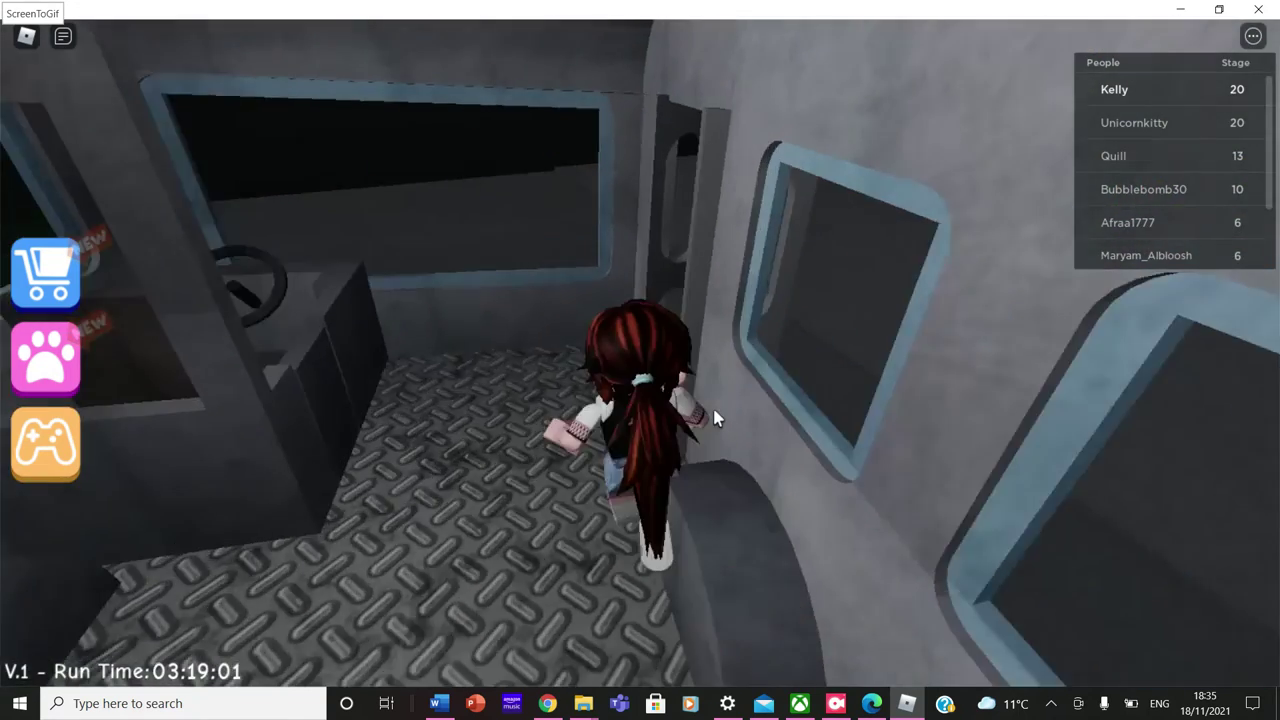
pyautogui.press('a')
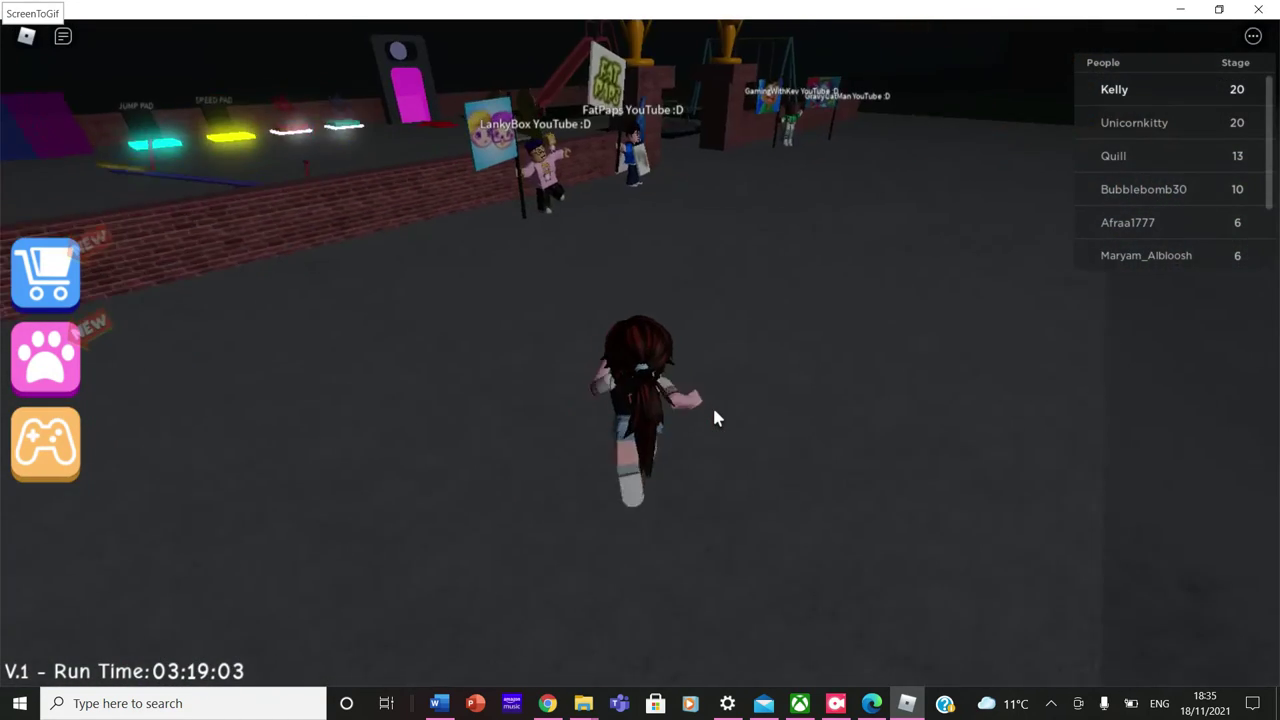
pyautogui.press('w')
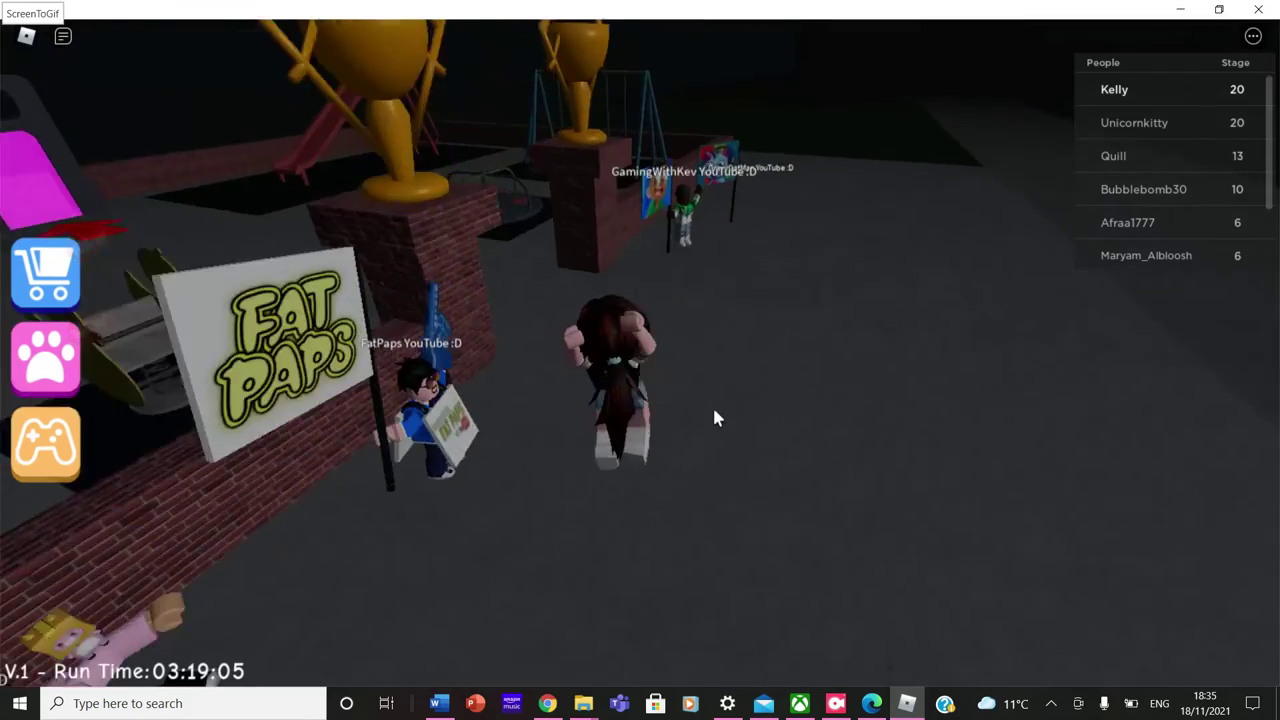
pyautogui.press('a')
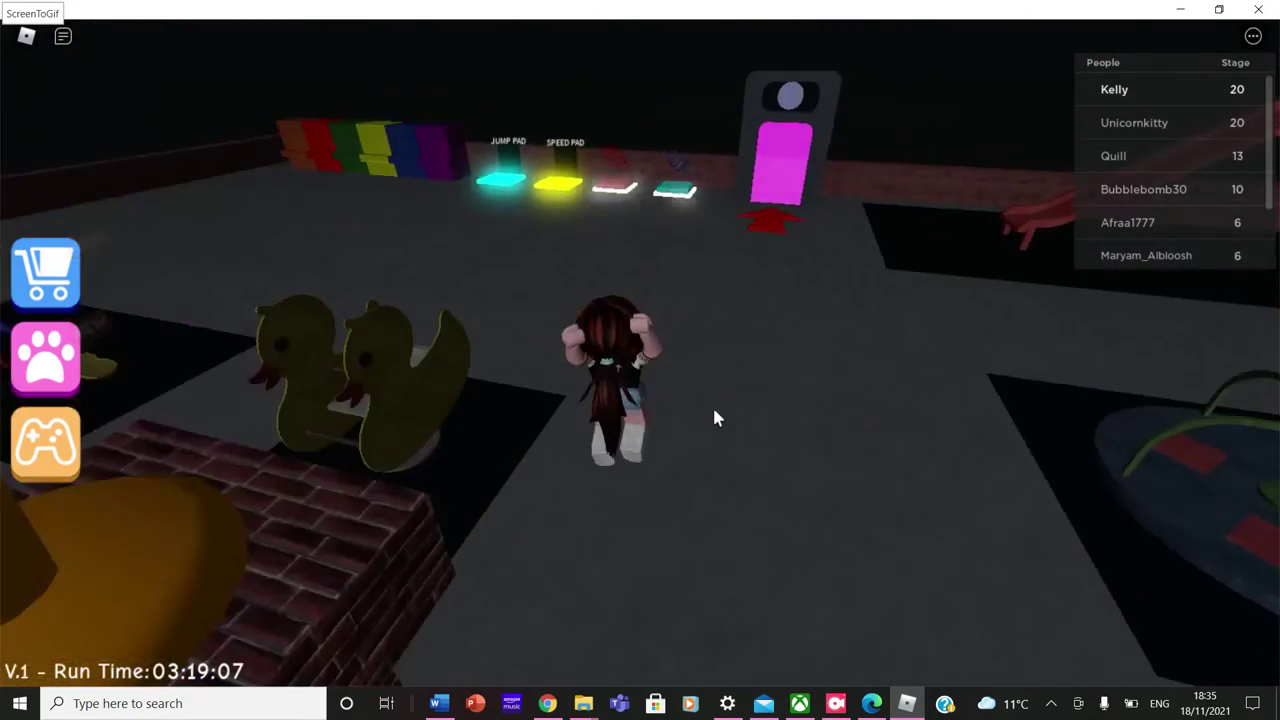
pyautogui.press('a')
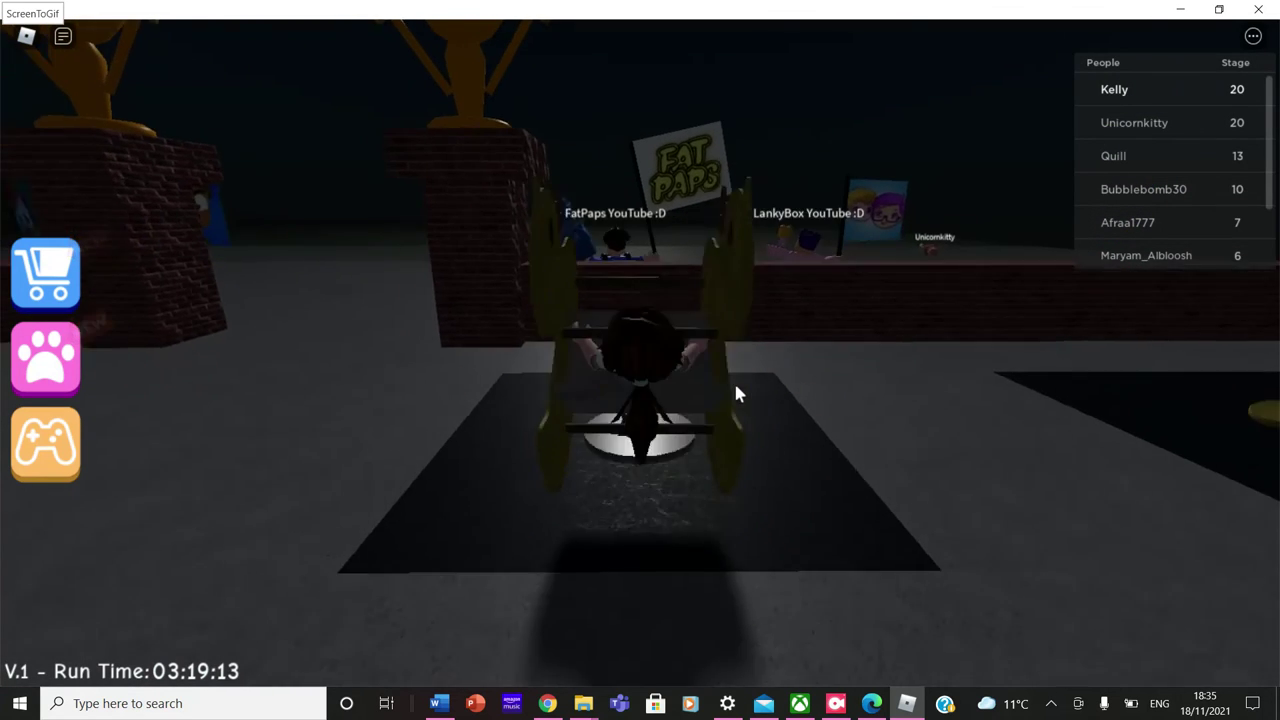
pyautogui.press('space')
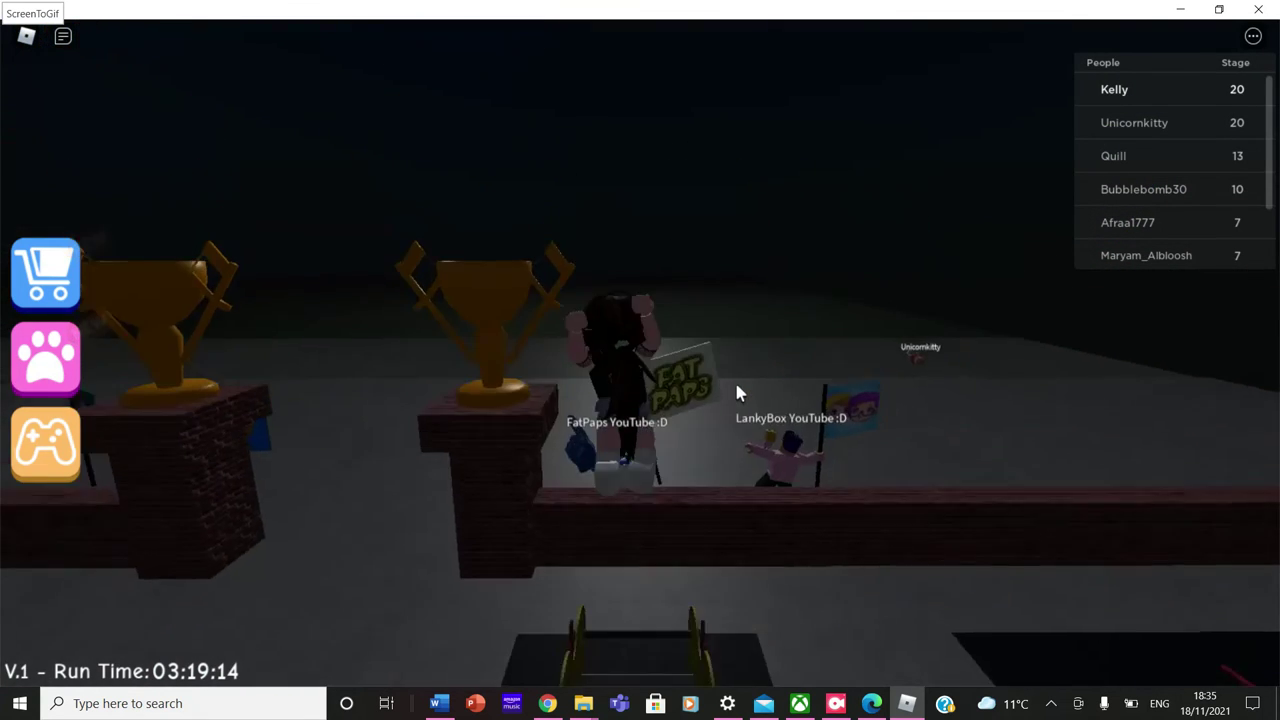
pyautogui.press('w')
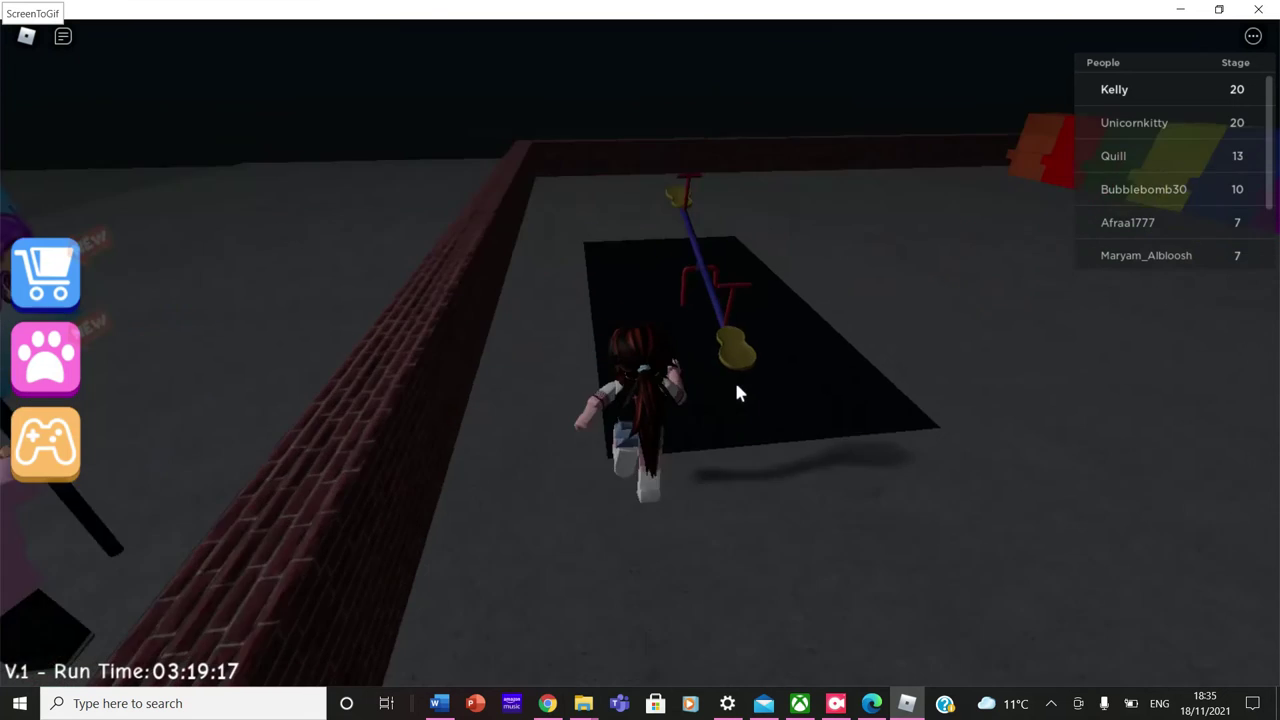
# Cross the seesaw, bounce off the jump pads, and land beside the roundabout.
pyautogui.press('Left')
pyautogui.press('Left')
pyautogui.press('Left')
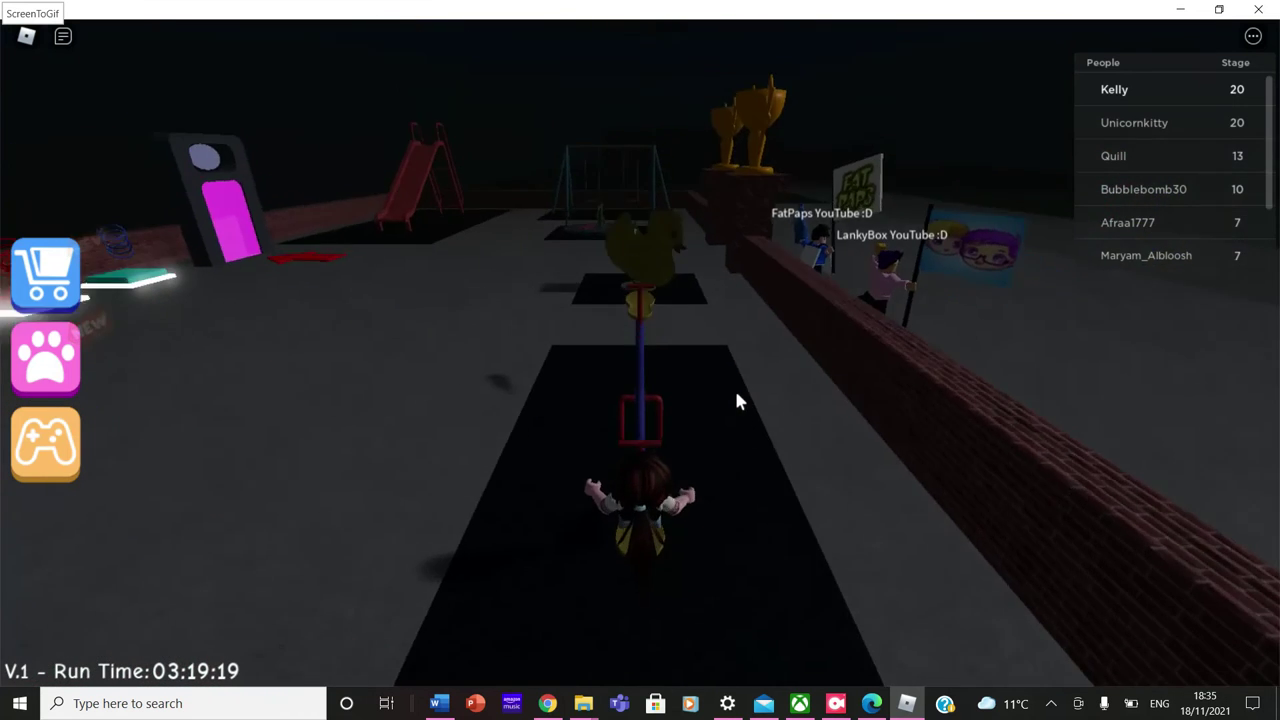
pyautogui.press('Left')
pyautogui.press('Left')
pyautogui.press('Left')
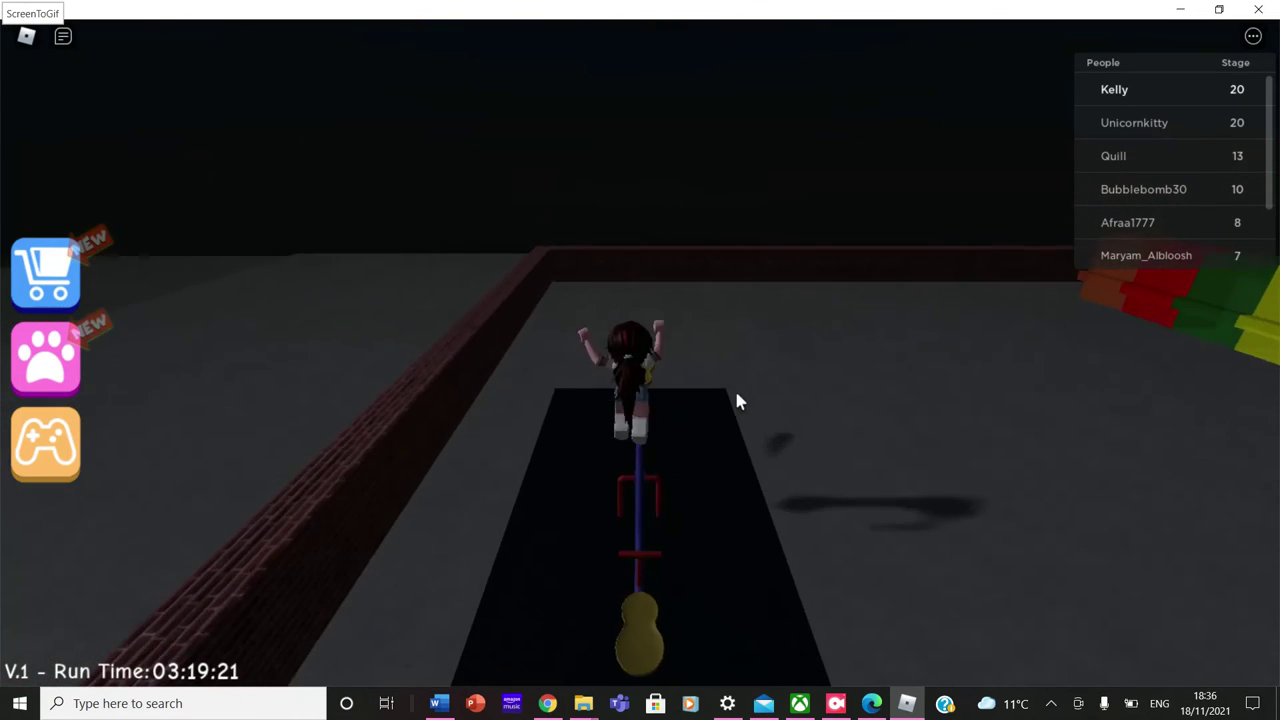
pyautogui.press('Left')
pyautogui.press('Left')
pyautogui.press('Left')
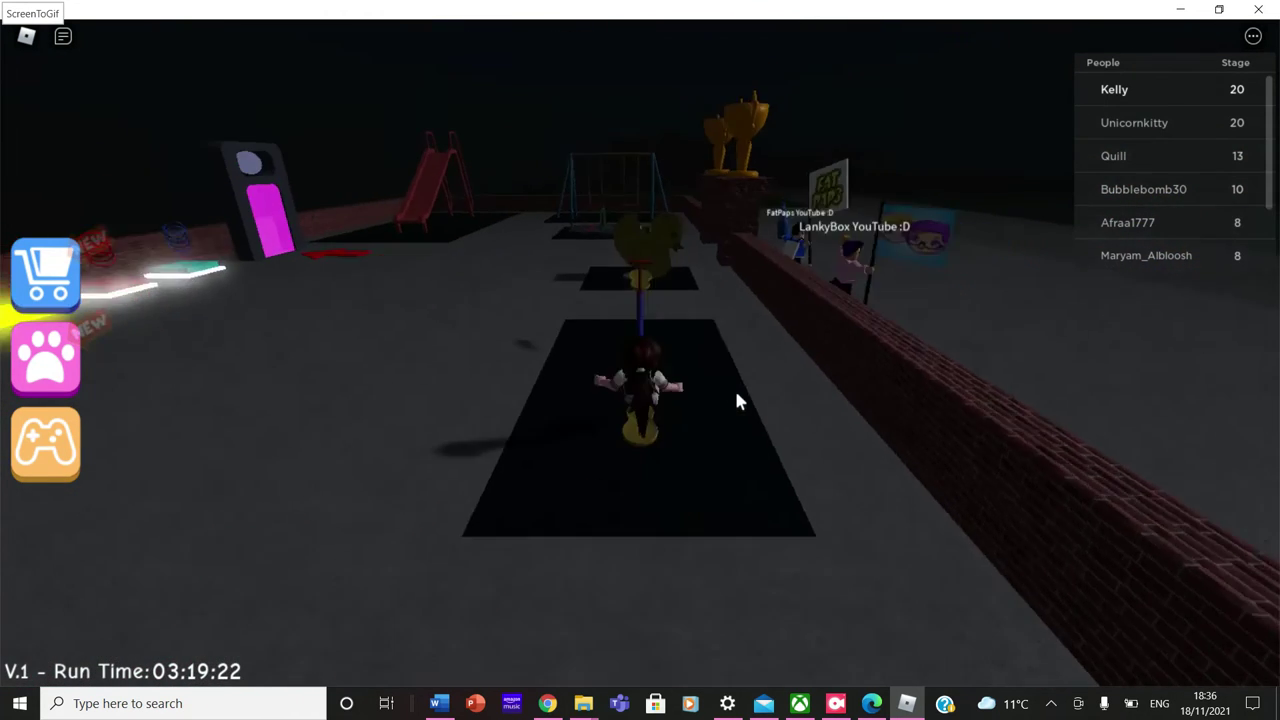
pyautogui.press('w')
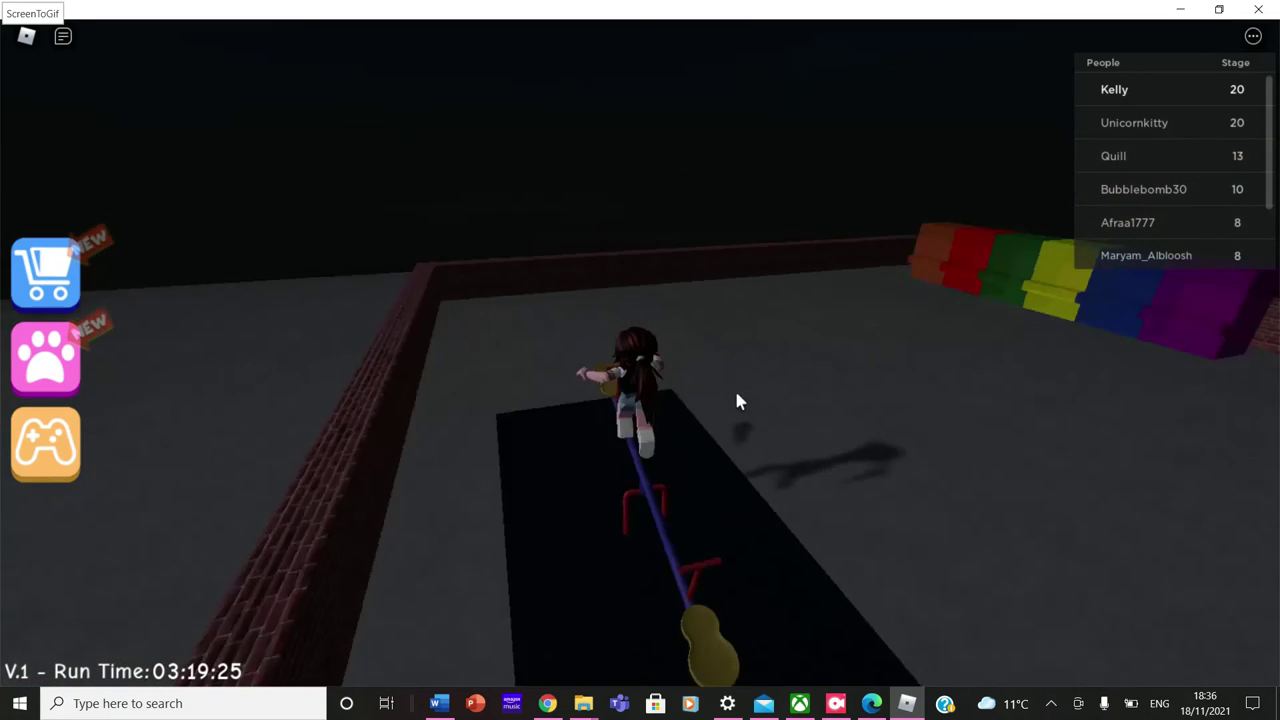
pyautogui.press('w')
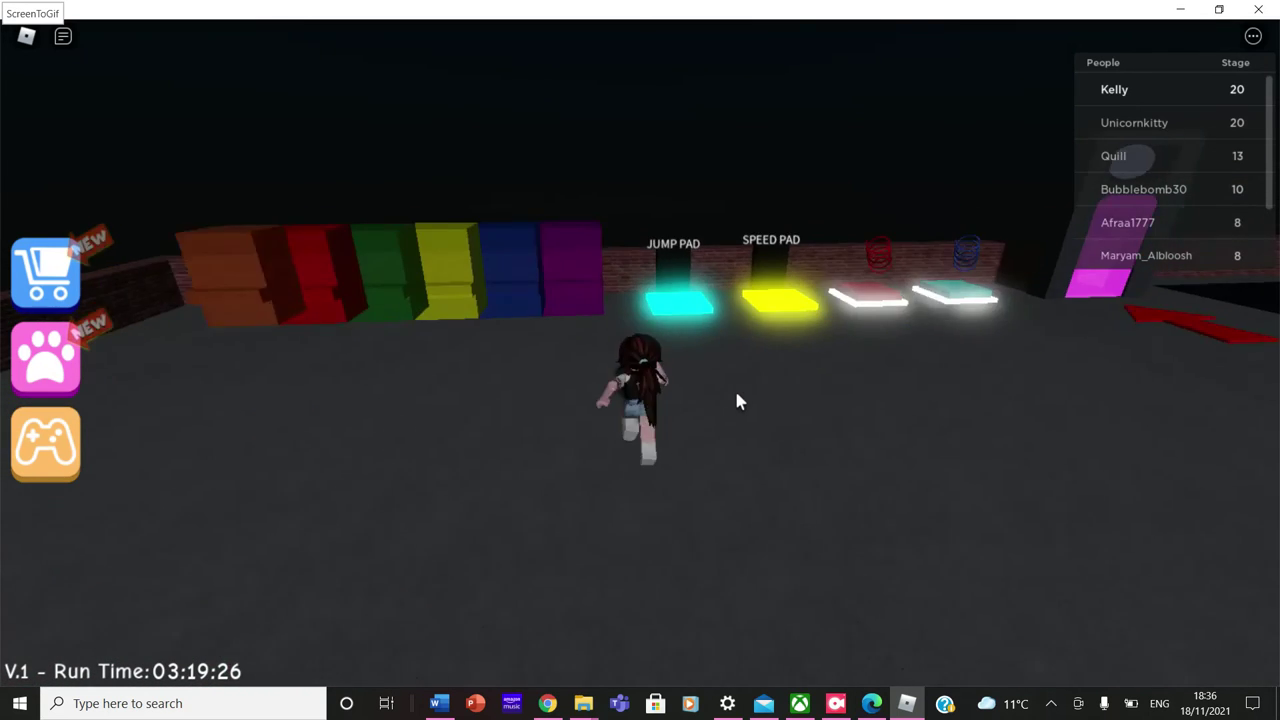
pyautogui.press('d')
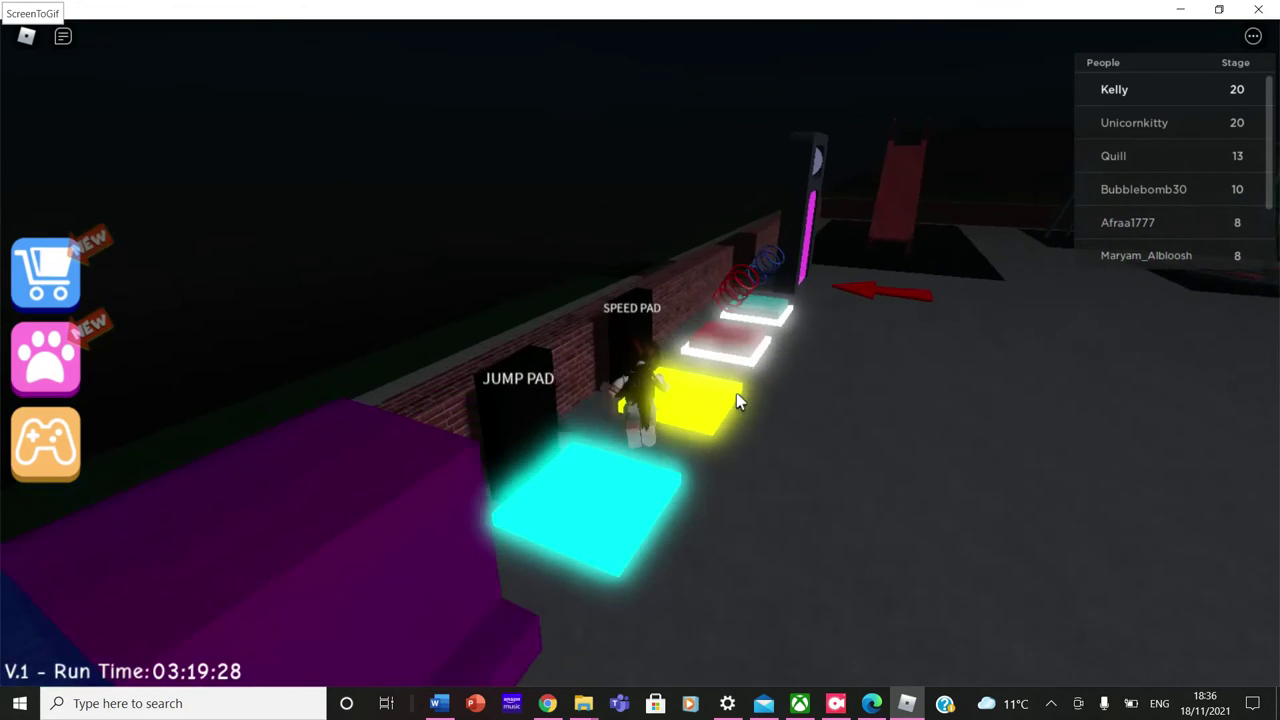
pyautogui.press('w')
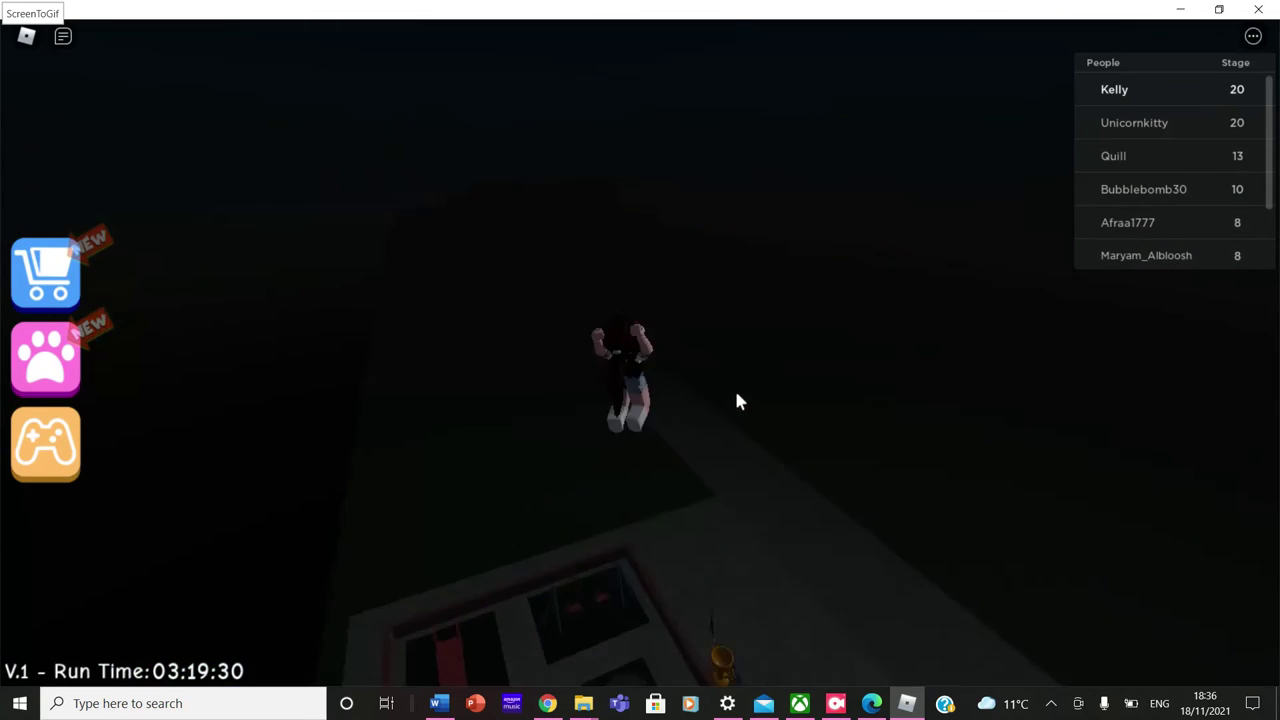
pyautogui.press('w')
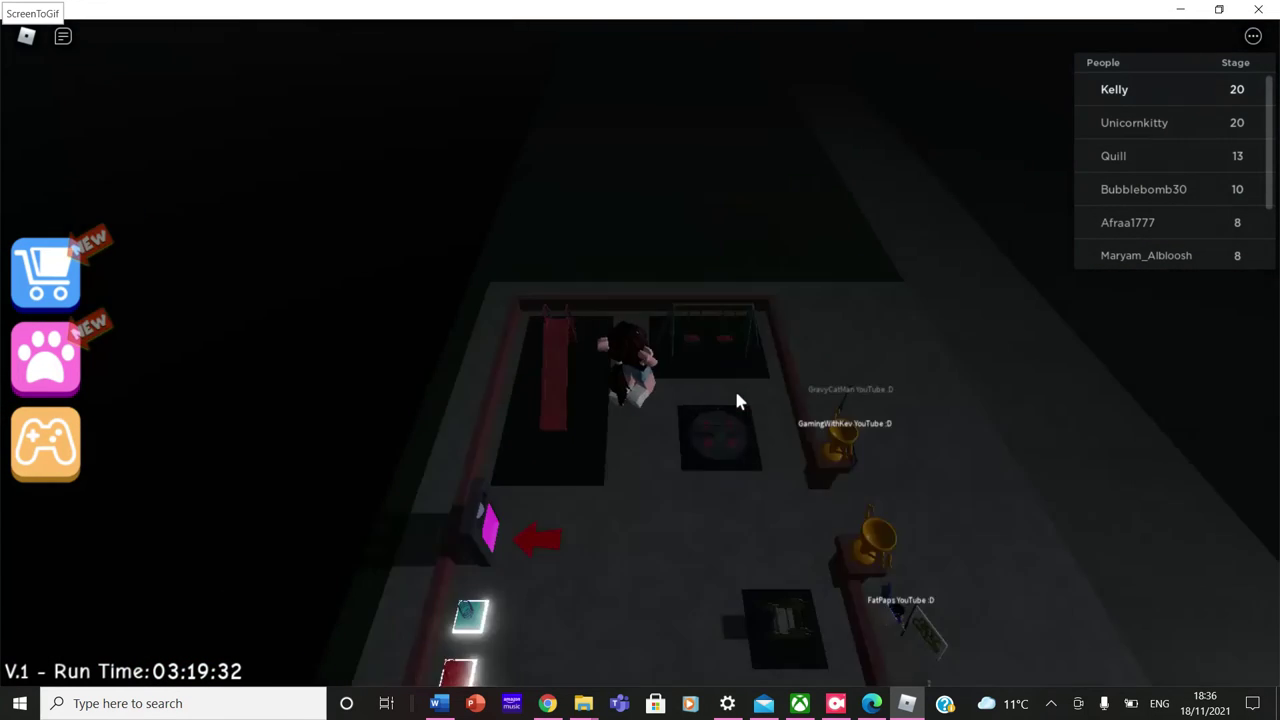
# Swing from the brick wall, climb the red ladder, and go down the slide.
pyautogui.press('w')
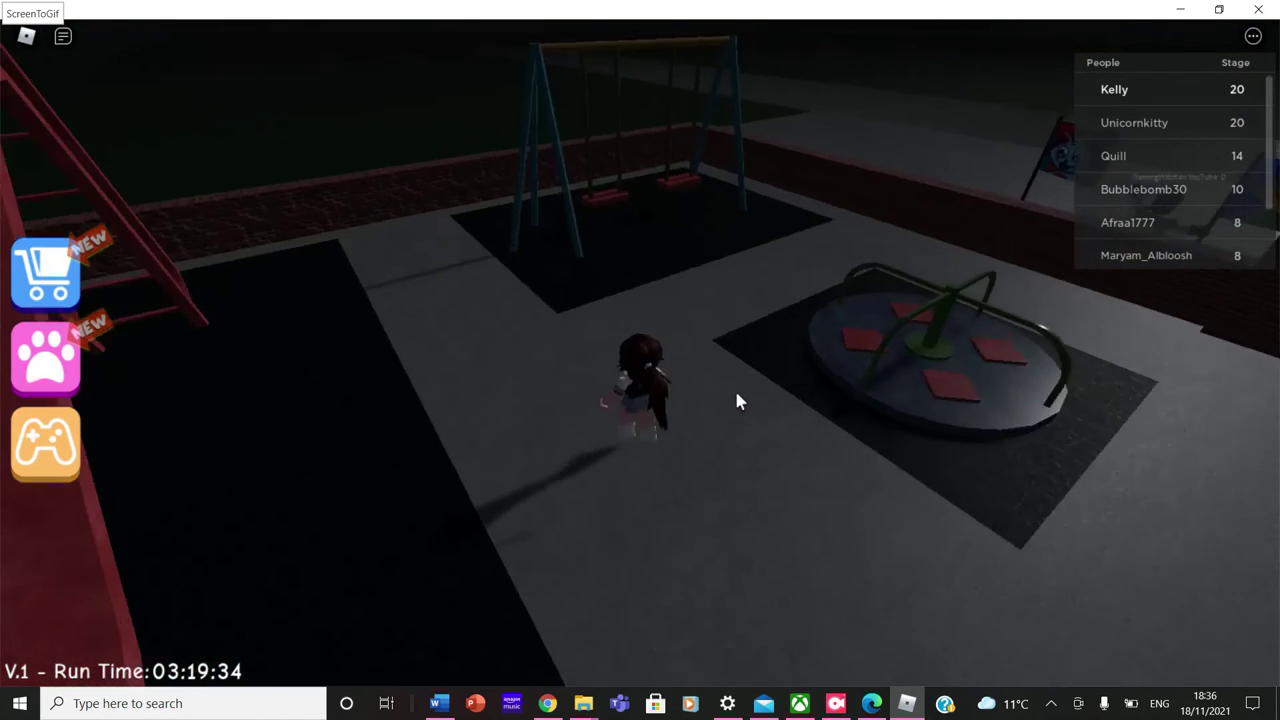
pyautogui.press('w')
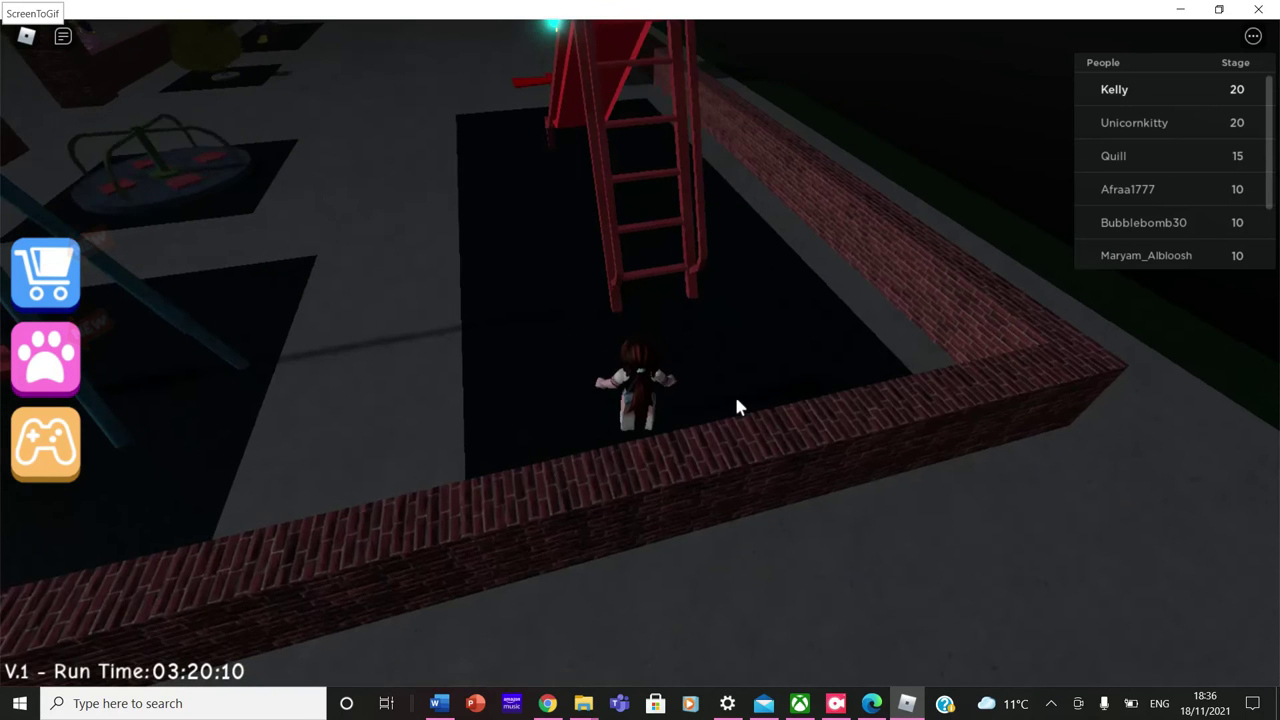
pyautogui.press('w')
pyautogui.press('w')
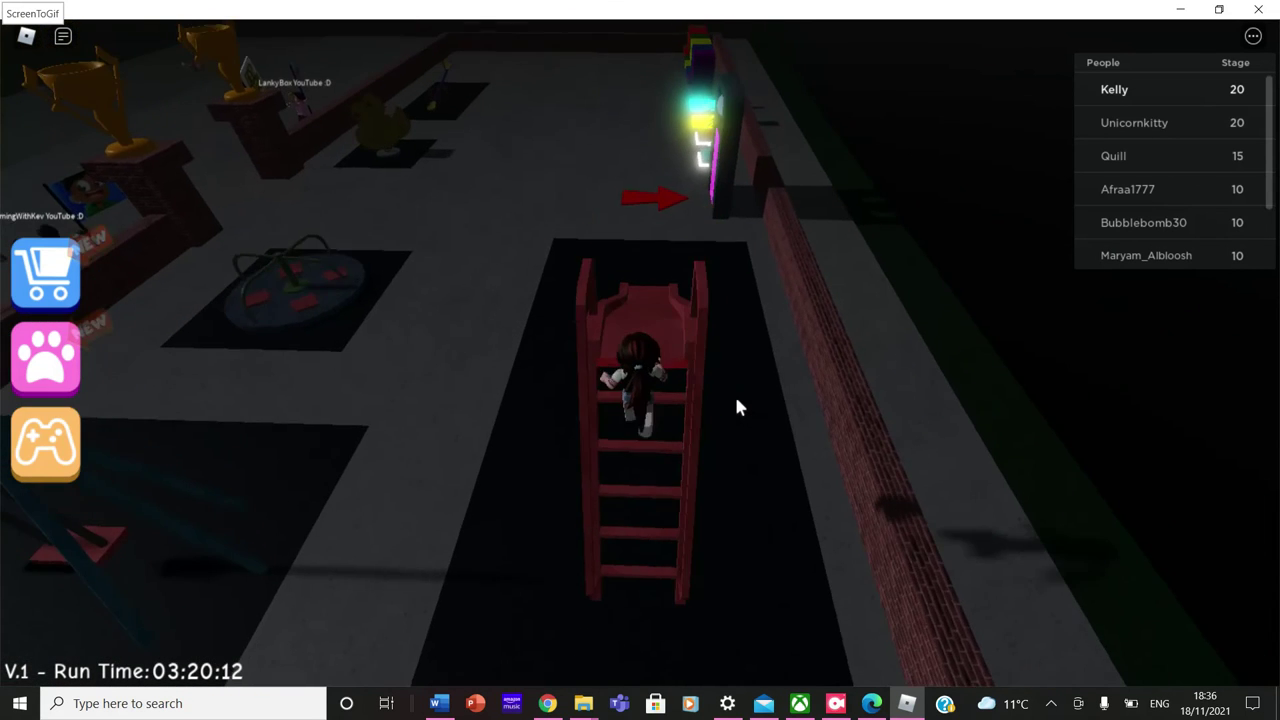
pyautogui.press('w')
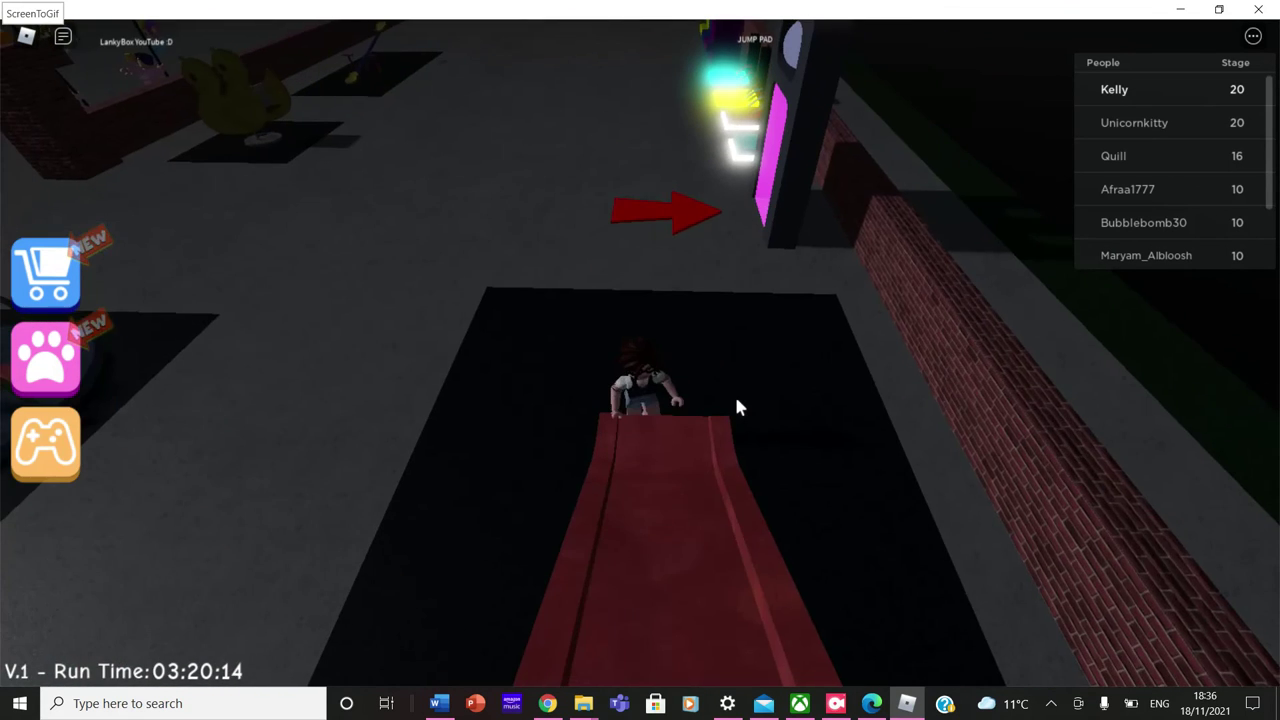
pyautogui.press('w')
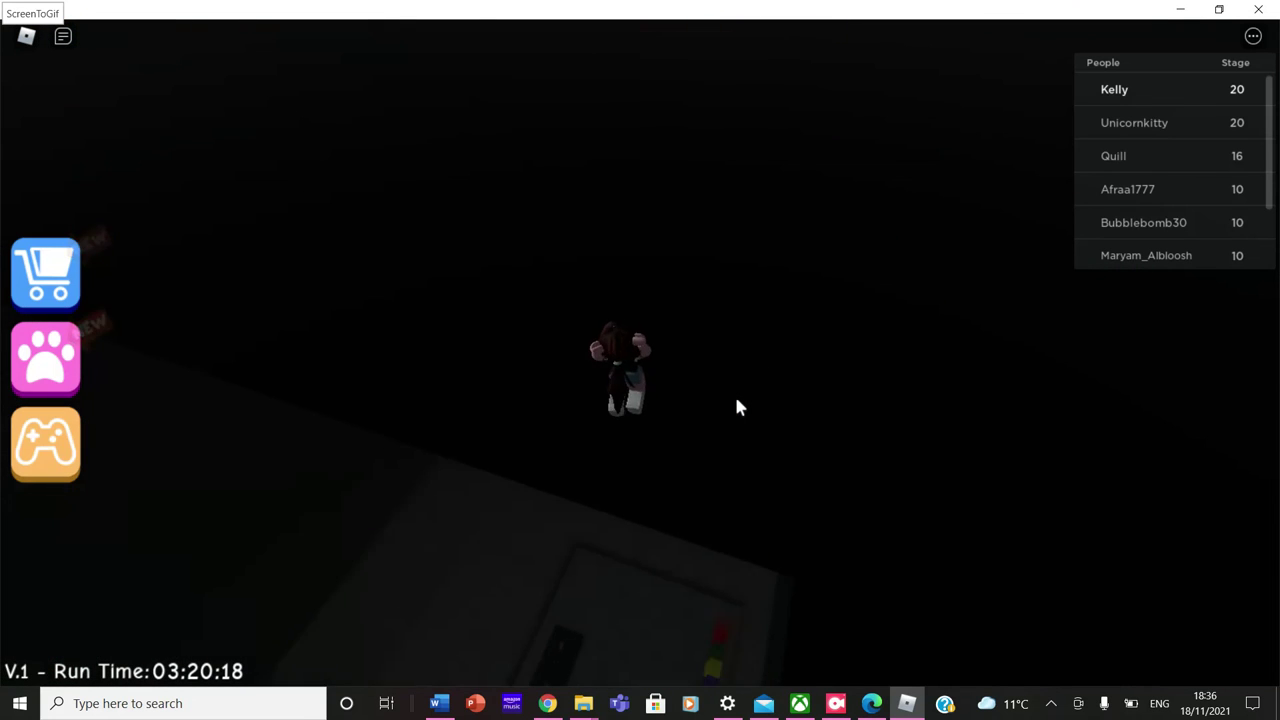
# Ride the merry-go-round, enter the pink exit door, and close the Roblox window.
pyautogui.press('w')
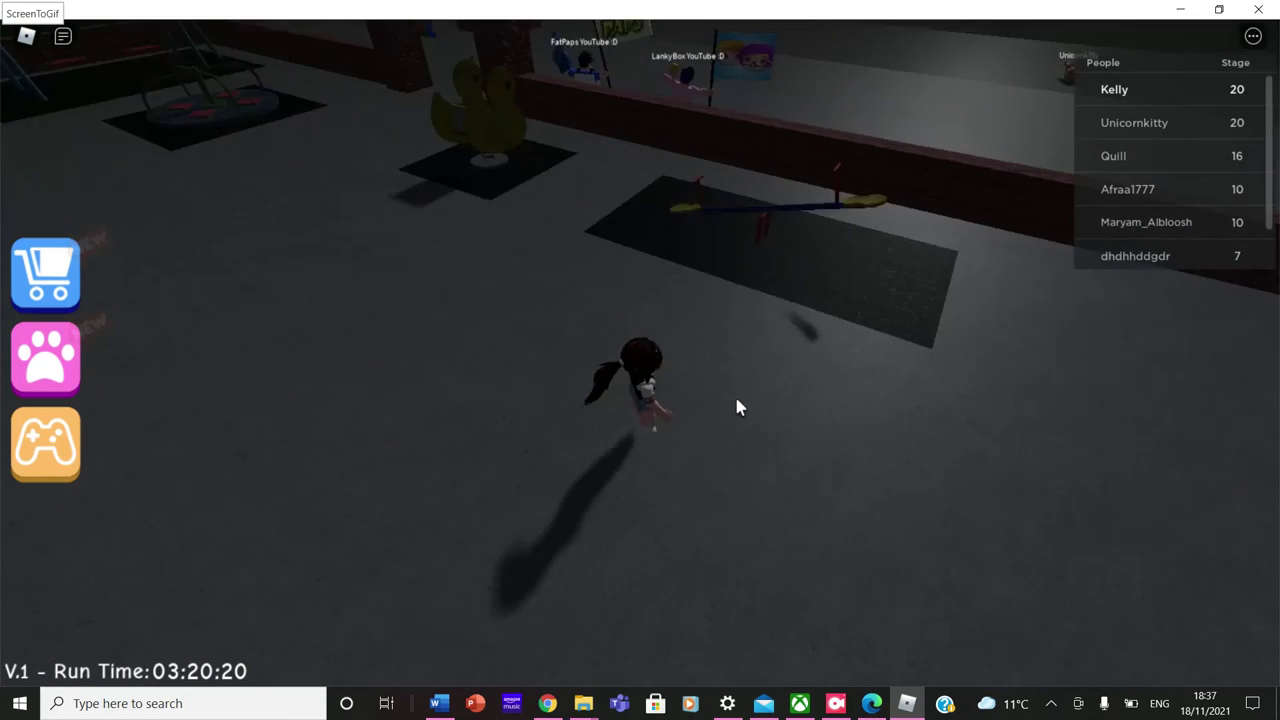
pyautogui.press('w')
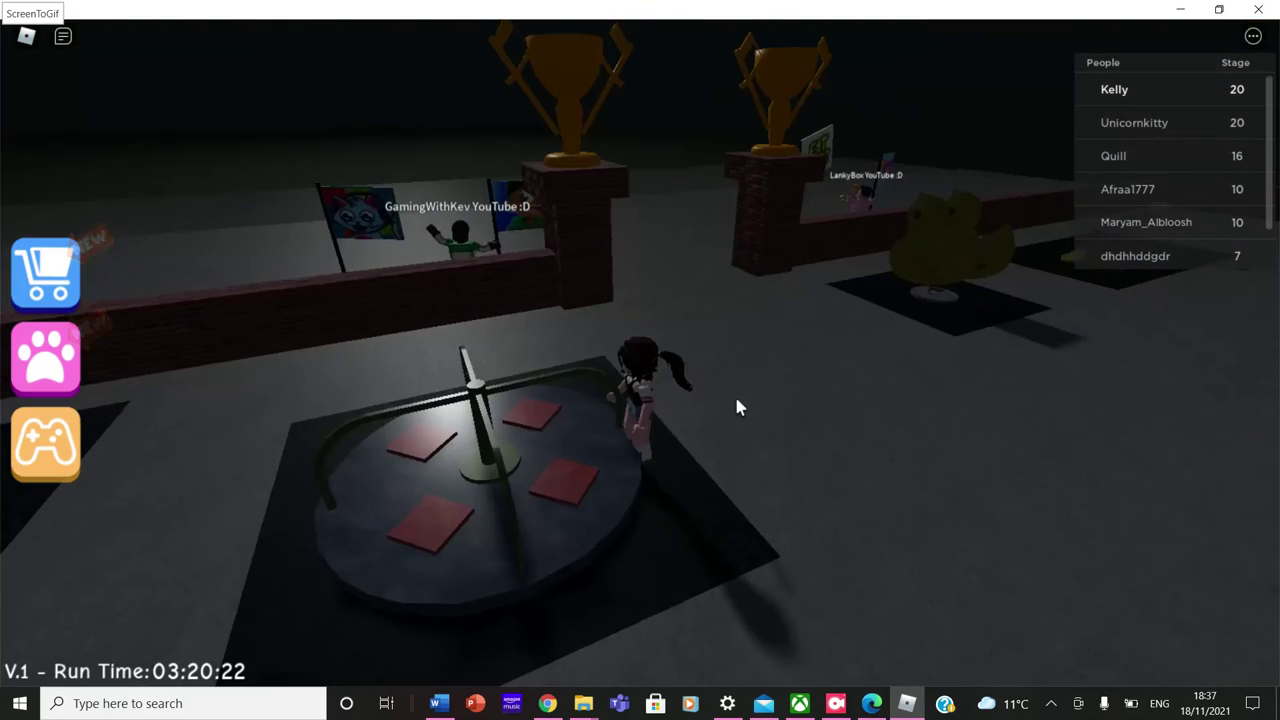
pyautogui.press('w')
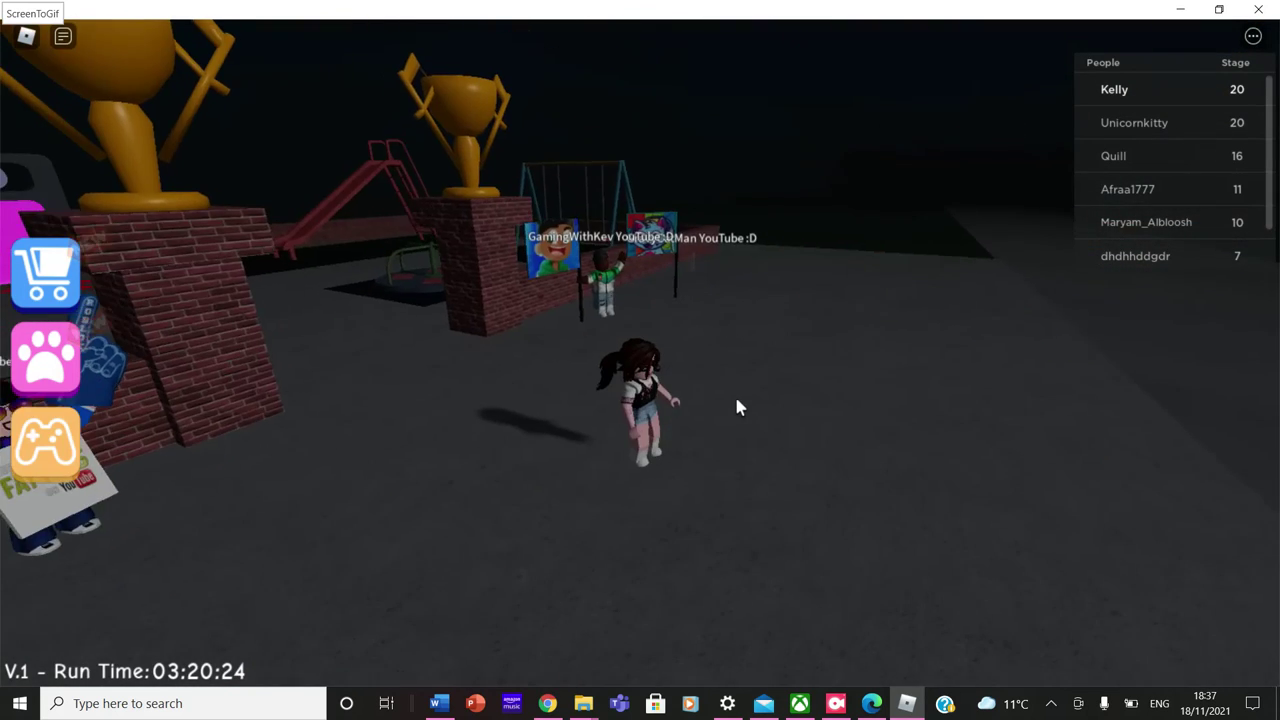
pyautogui.press('w')
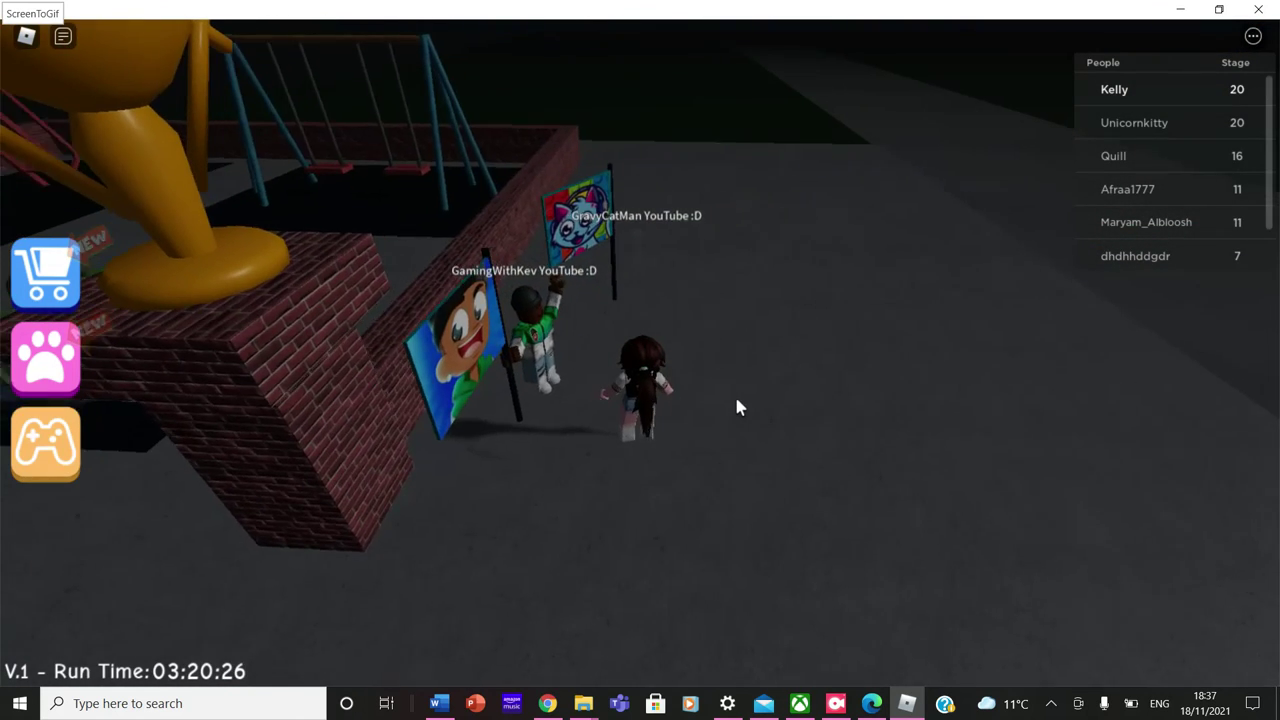
pyautogui.press('a')
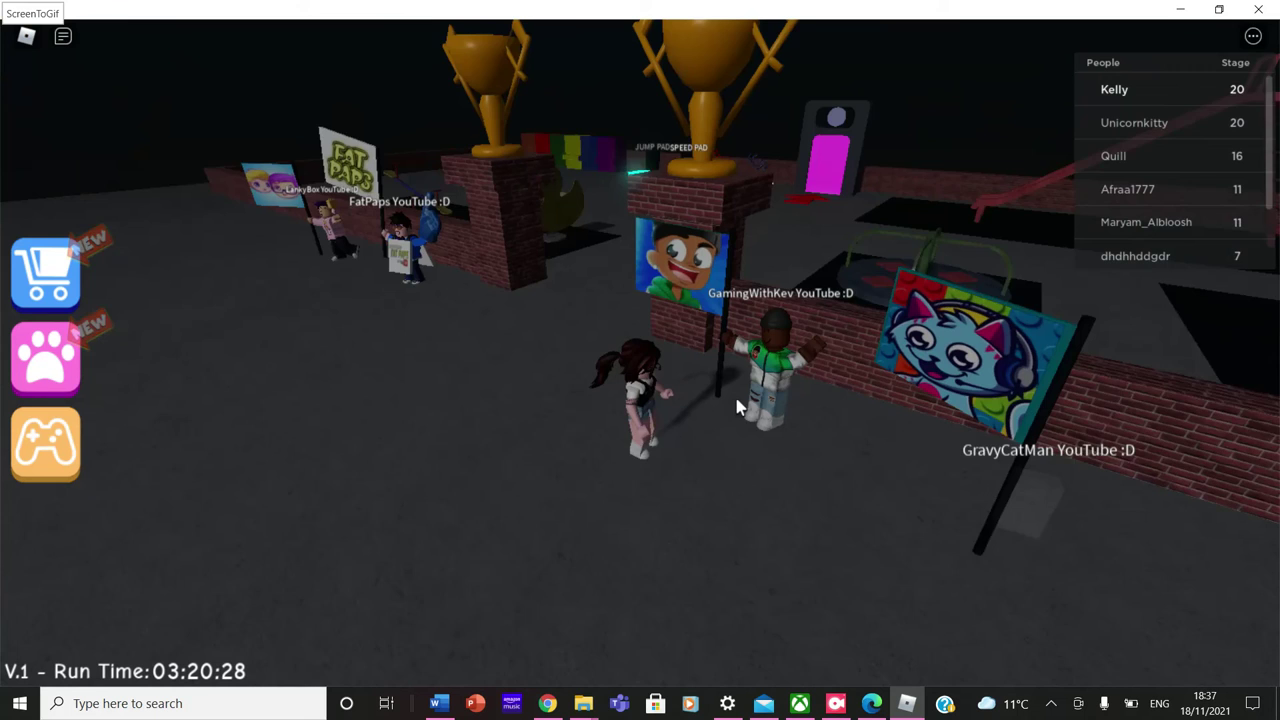
pyautogui.press('w')
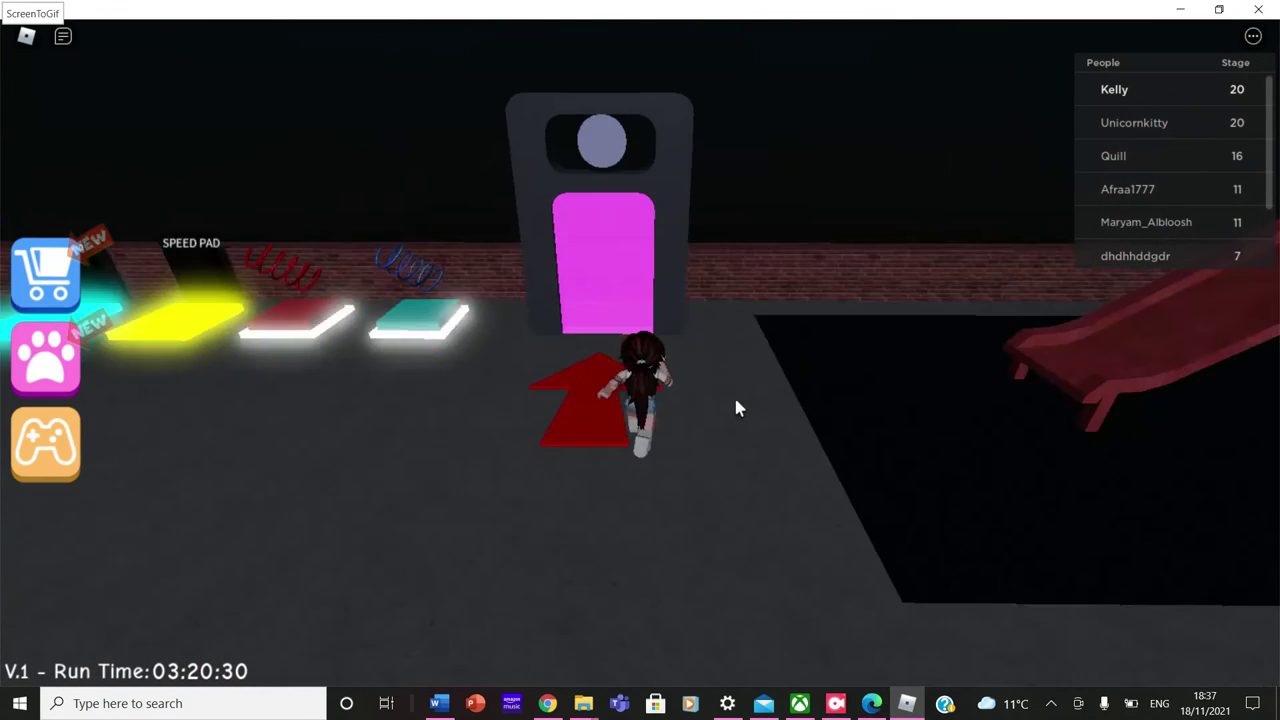
pyautogui.press('w')
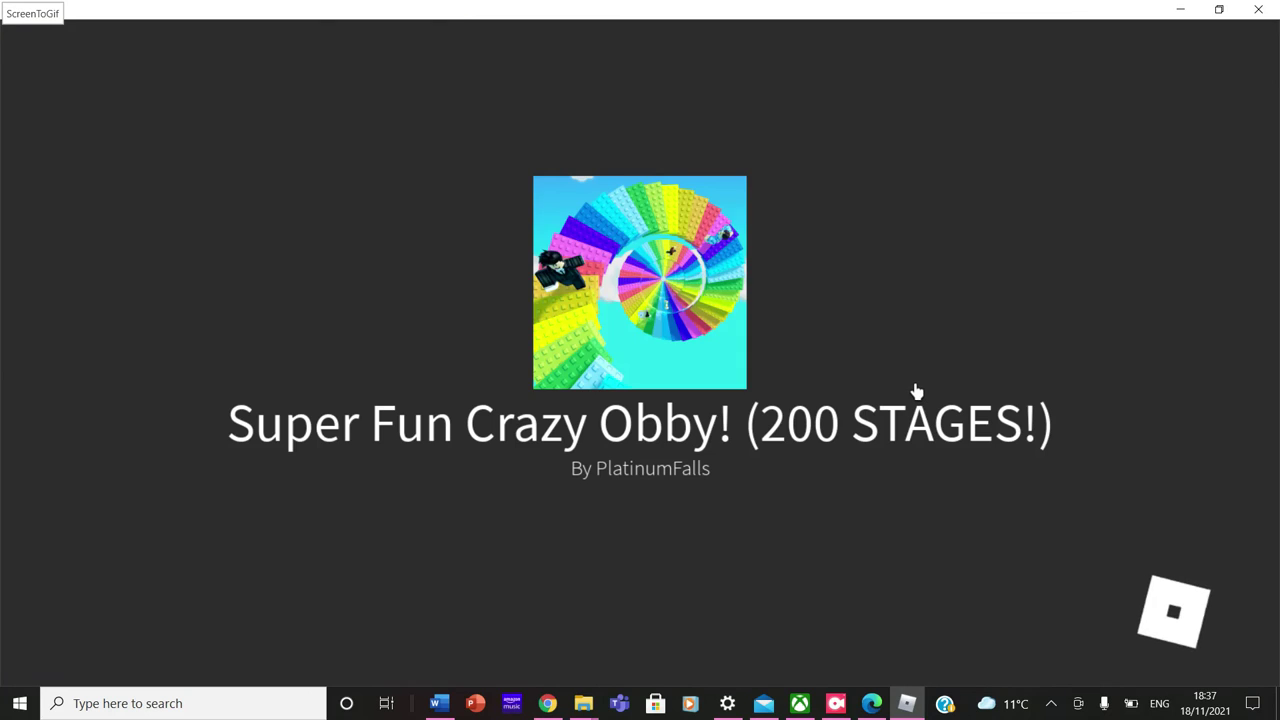
pyautogui.hotkey('alt', 'F4')
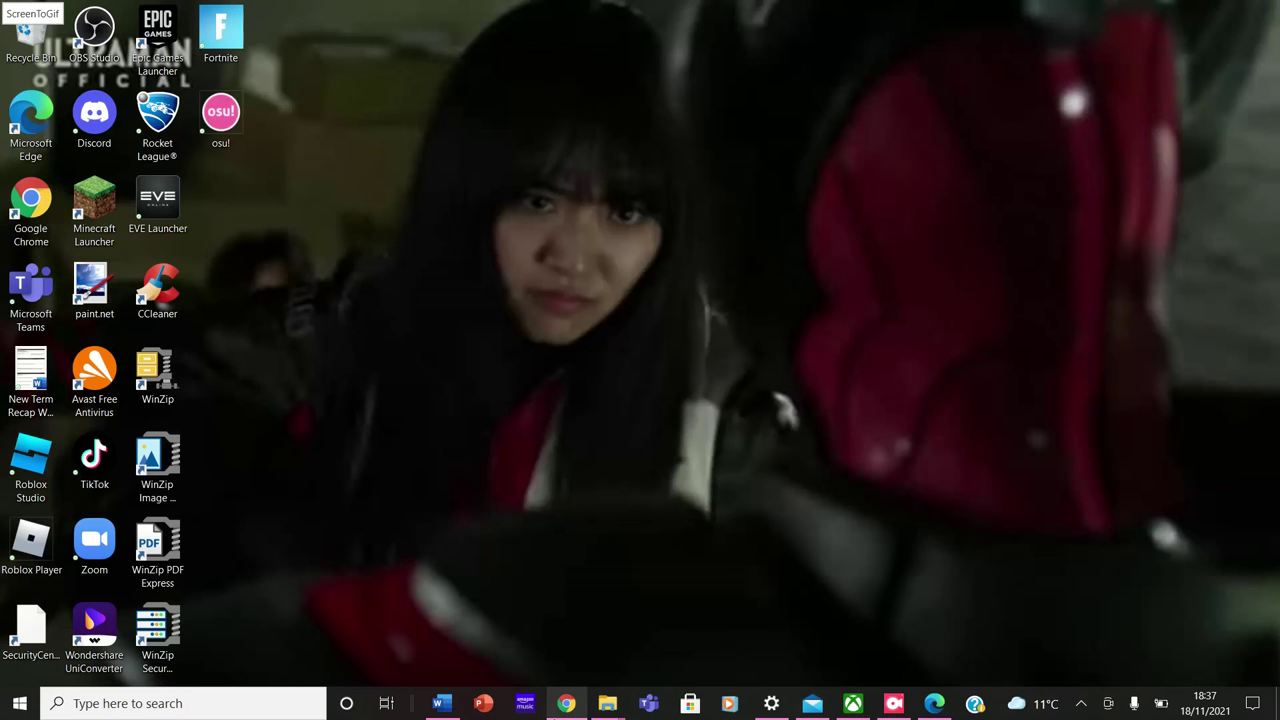
# Switch to the Chrome window showing the aha-music.com track page.
pyautogui.hotkey('alt', 'Tab')
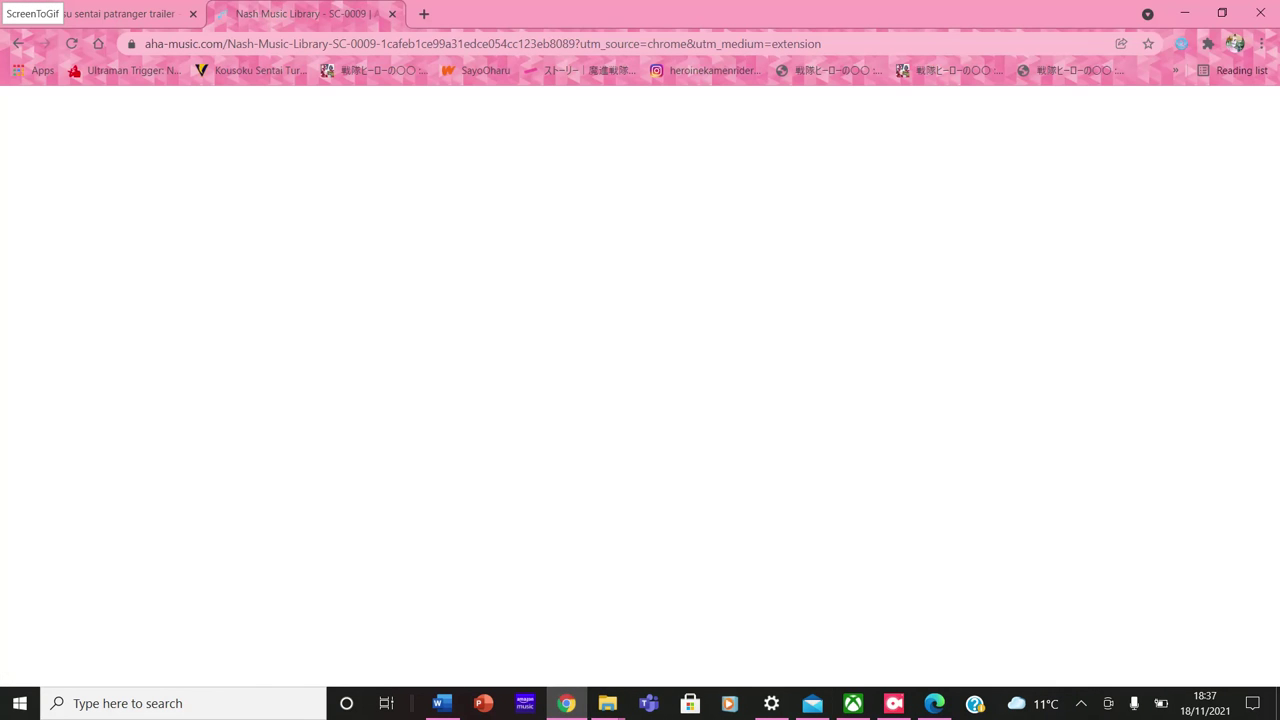